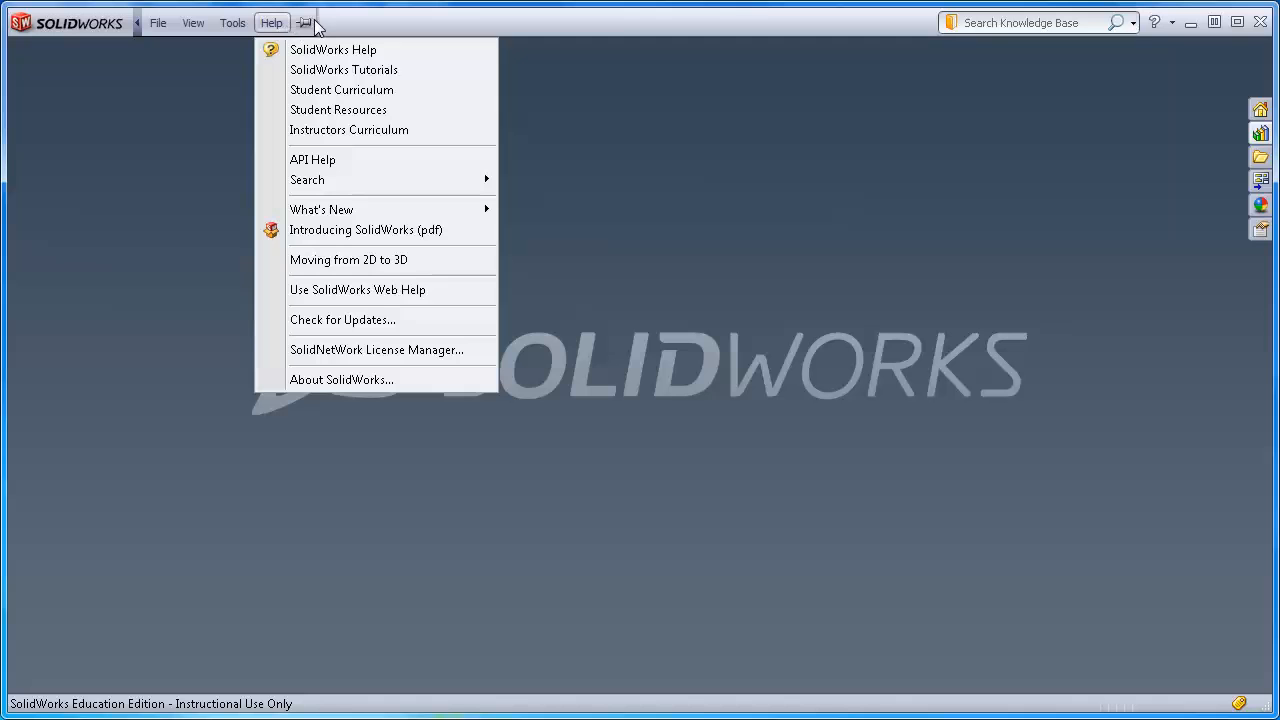
# Create a new part document using the novice document view
pyautogui.click(97, 150)
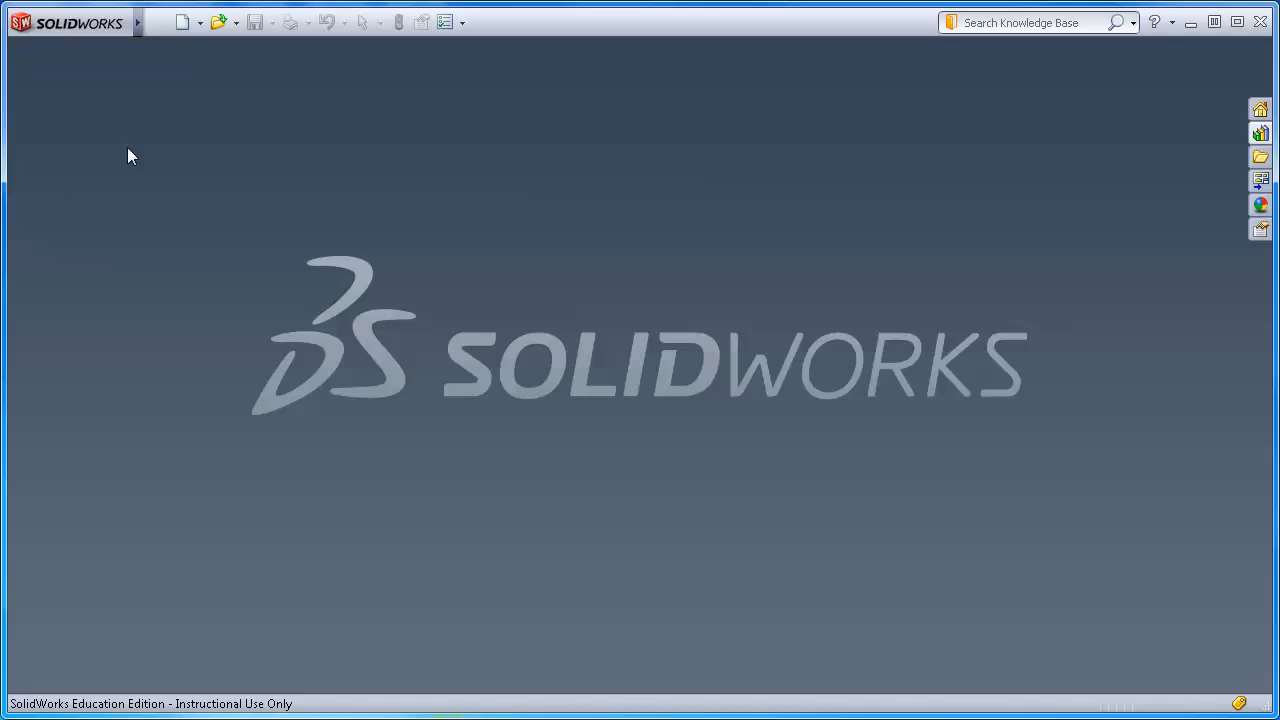
pyautogui.click(183, 23)
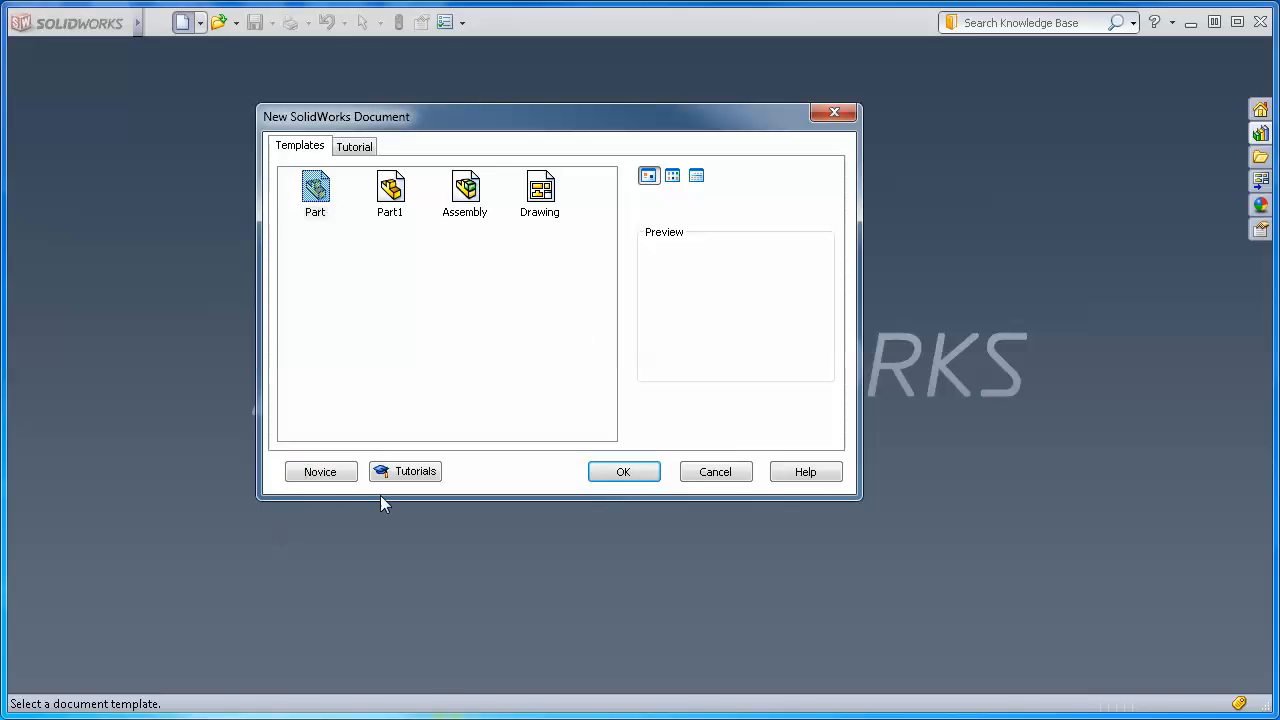
pyautogui.click(309, 474)
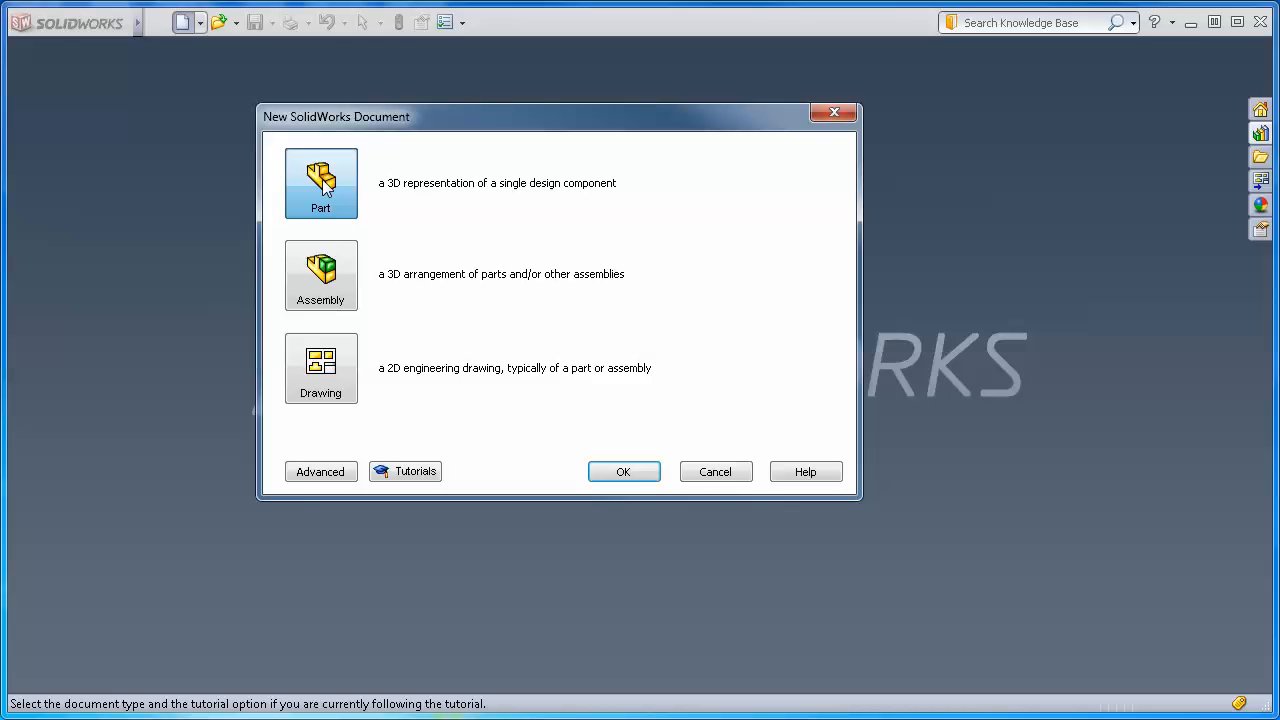
pyautogui.click(626, 471)
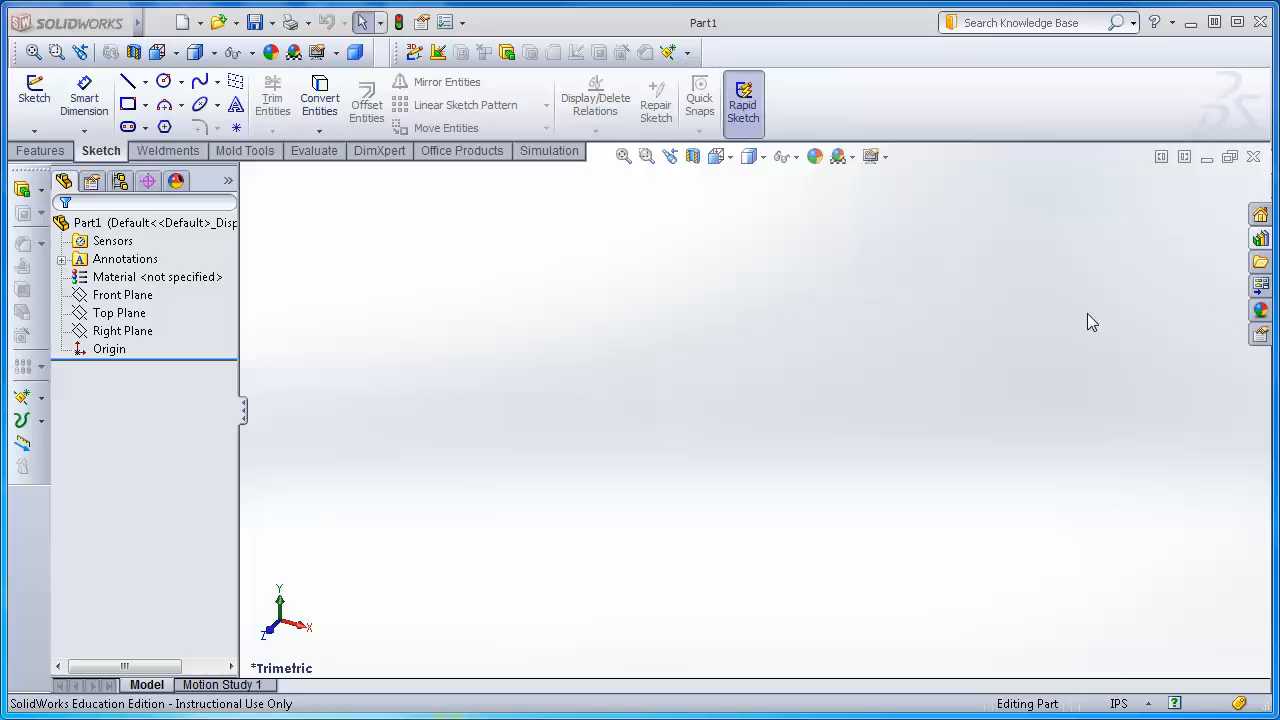
# Undock the Features toolbar into the graphics area and dock it back beside the feature tree
pyautogui.click(70, 222)
pyautogui.moveTo(27, 172); pyautogui.dragTo(841, 96)
pyautogui.moveTo(308, 95); pyautogui.dragTo(327, 310)
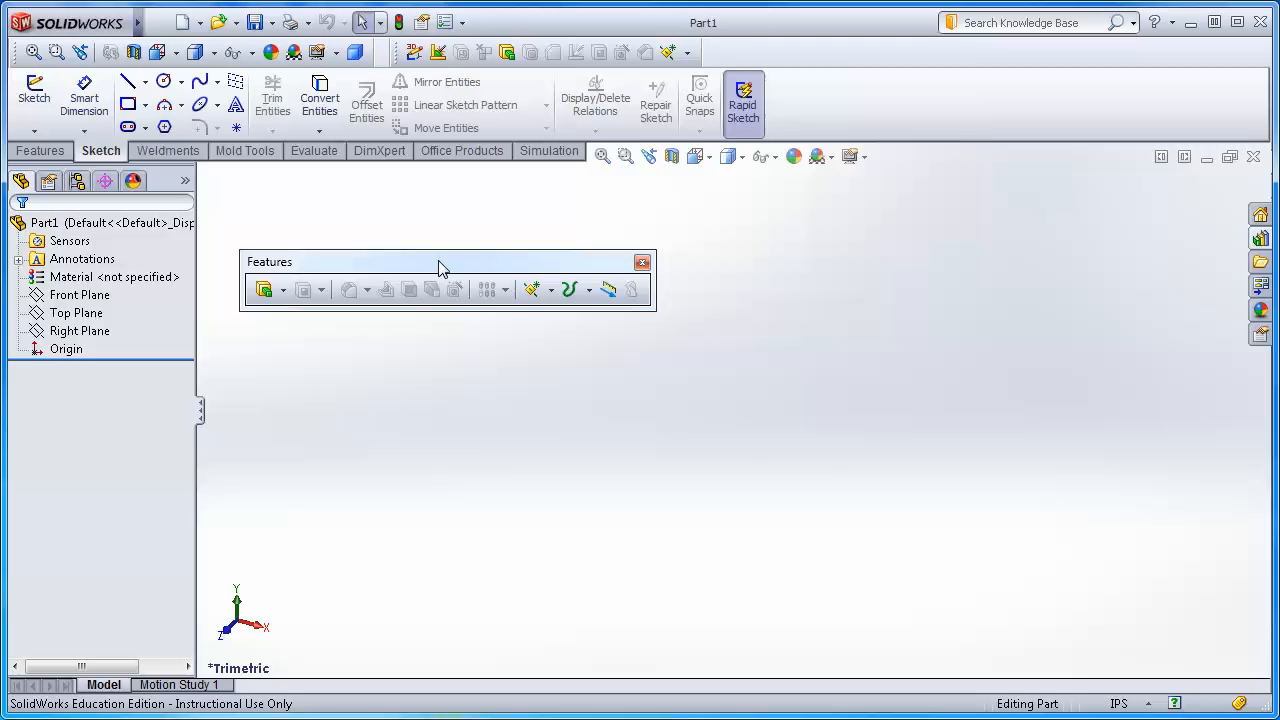
pyautogui.moveTo(431, 266); pyautogui.dragTo(20, 196)
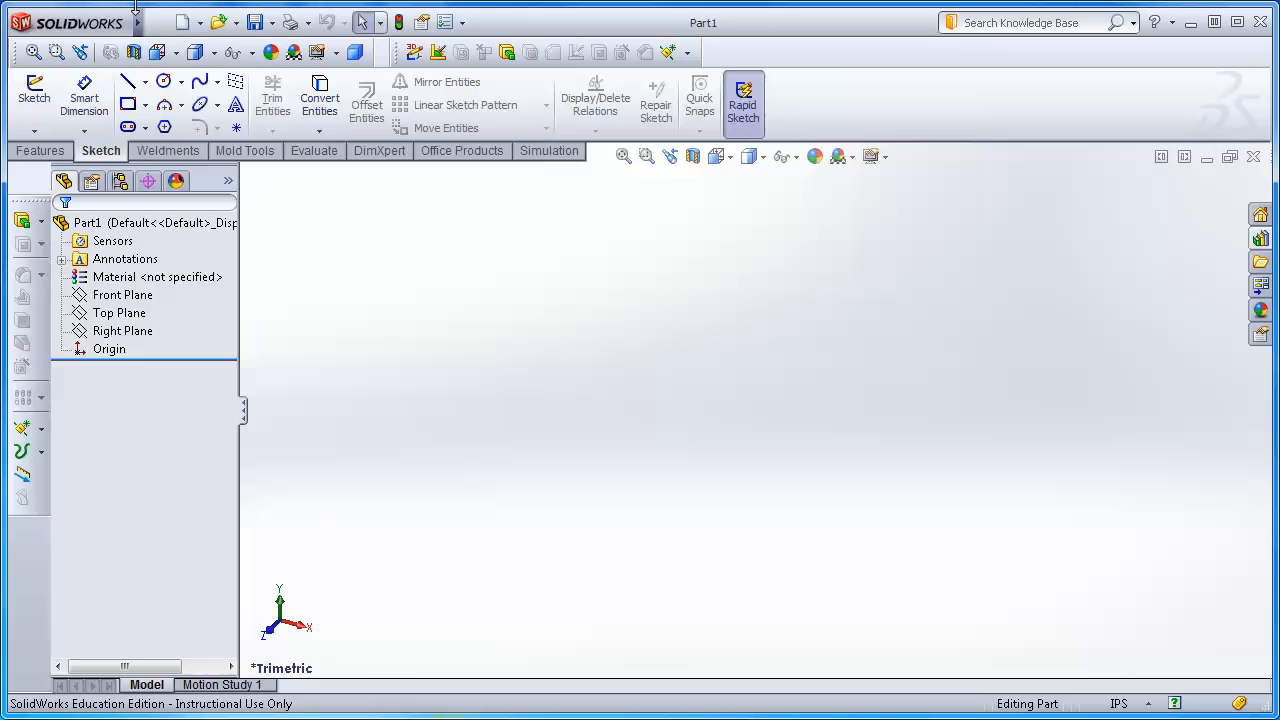
pyautogui.moveTo(141, 22)
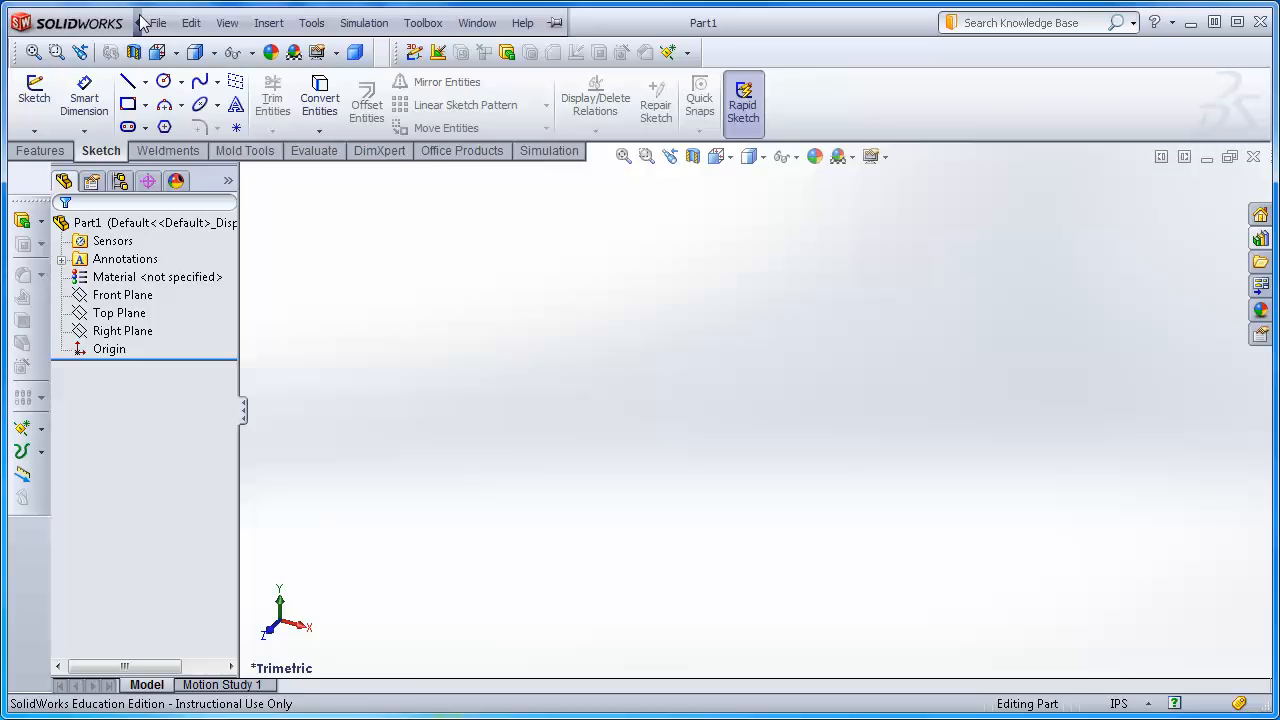
pyautogui.click(157, 22)
pyautogui.click(864, 343)
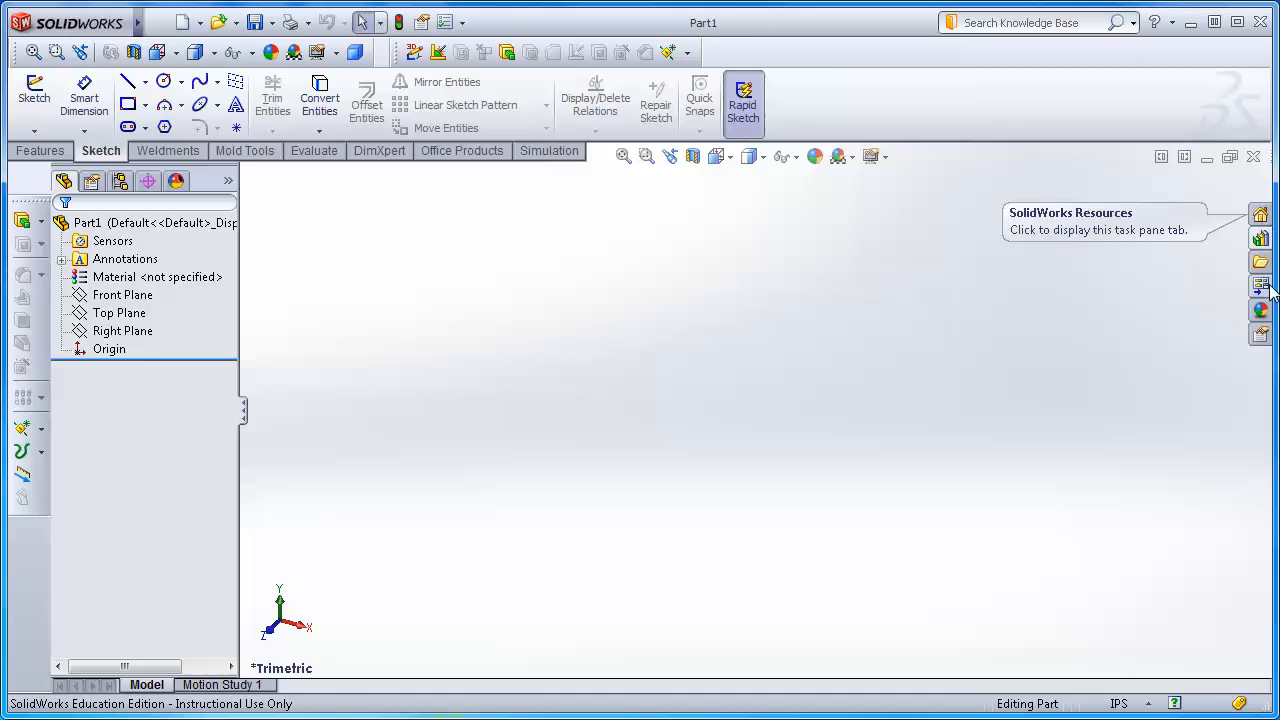
# View the SolidWorks Resources and the Design Library in the task pane, and collapse the pane
pyautogui.click(1259, 218)
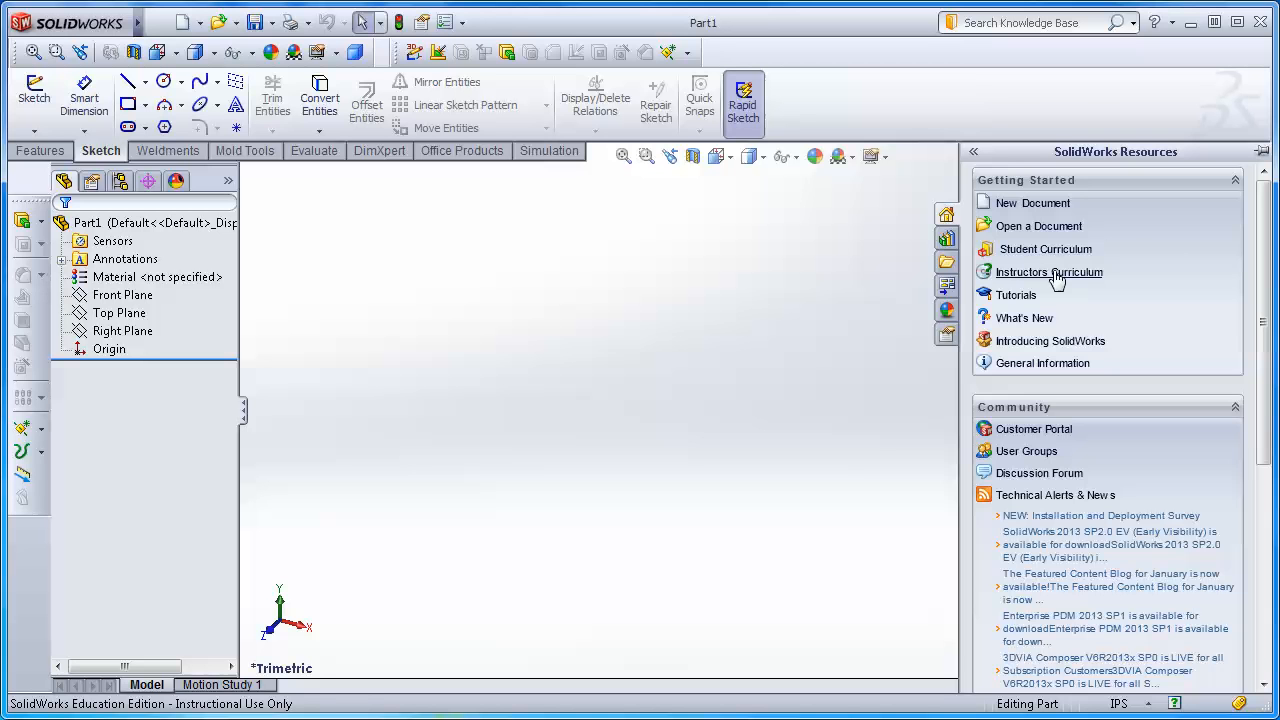
pyautogui.click(947, 240)
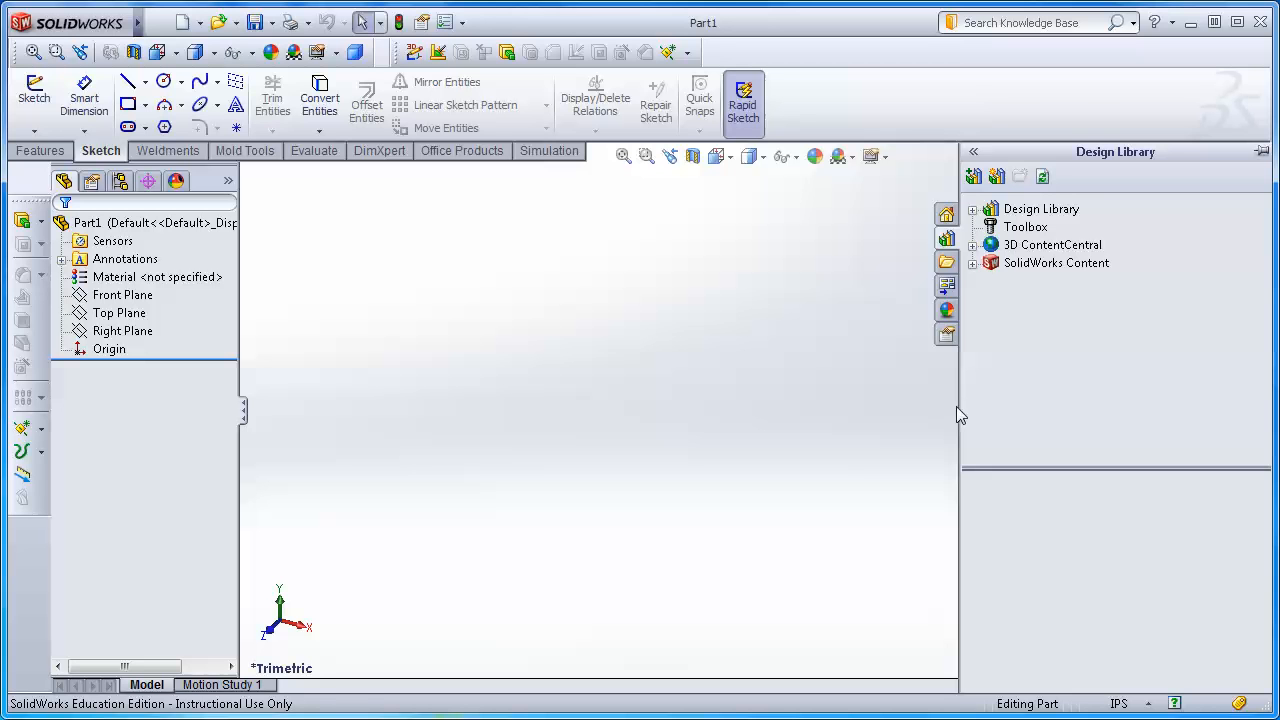
pyautogui.moveTo(959, 406); pyautogui.dragTo(1270, 438)
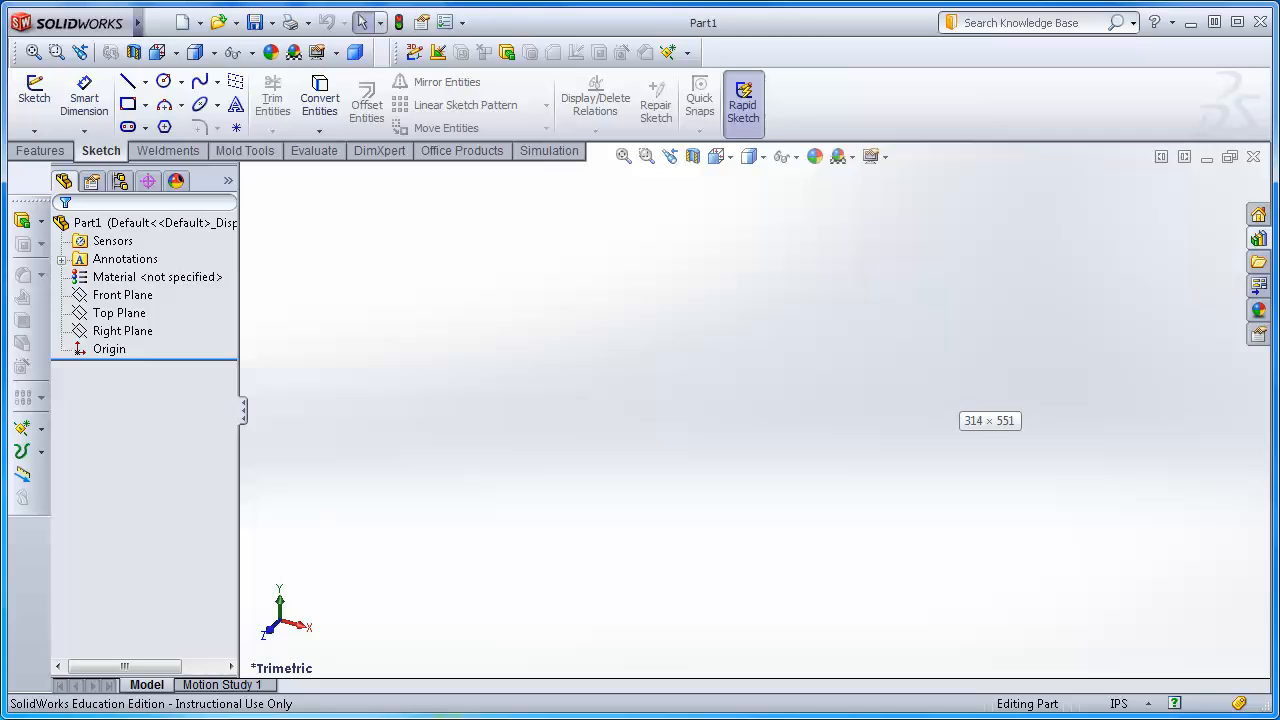
# Examine the reference drawing of the stepped part in Windows Photo Viewer for its shape and dimensions
pyautogui.moveTo(0, 40)
pyautogui.mouseDown()
pyautogui.moveTo(892, 202)
pyautogui.moveTo(737, 179)
pyautogui.mouseUp()
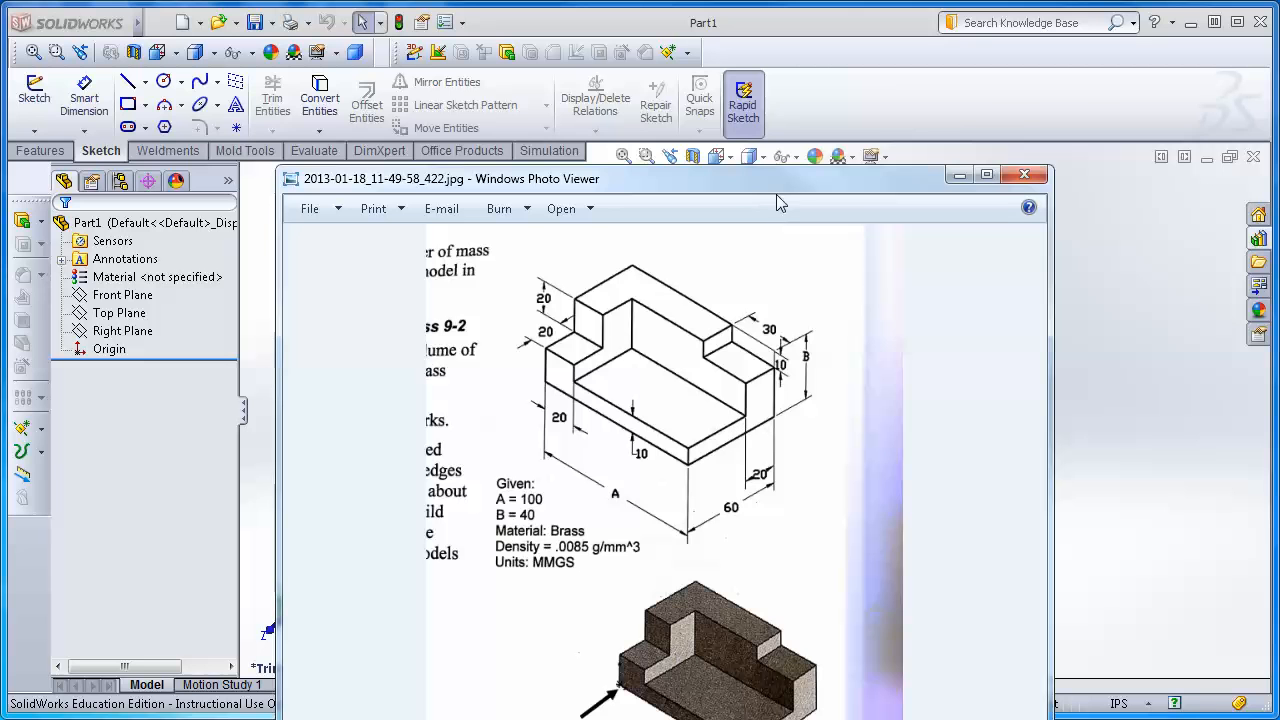
pyautogui.moveTo(784, 178); pyautogui.dragTo(0, 20)
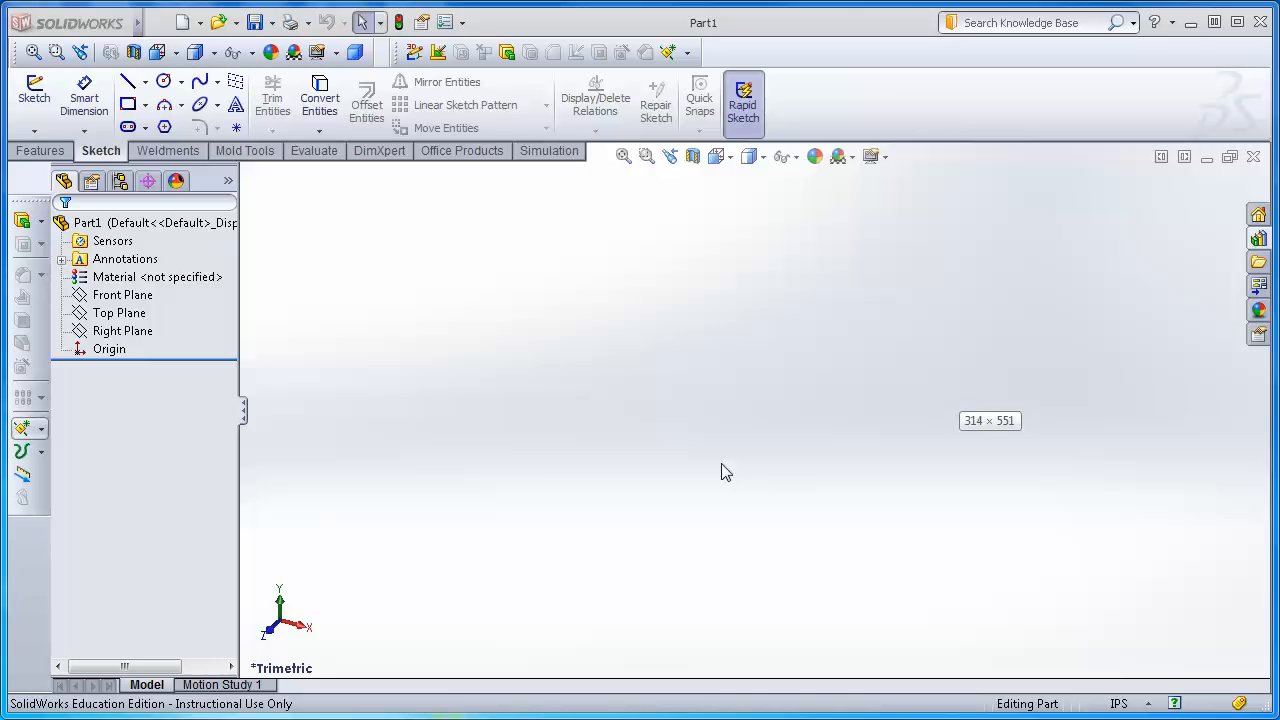
# Start a sketch on the Front Plane and apply the Normal To view orientation
pyautogui.click(33, 153)
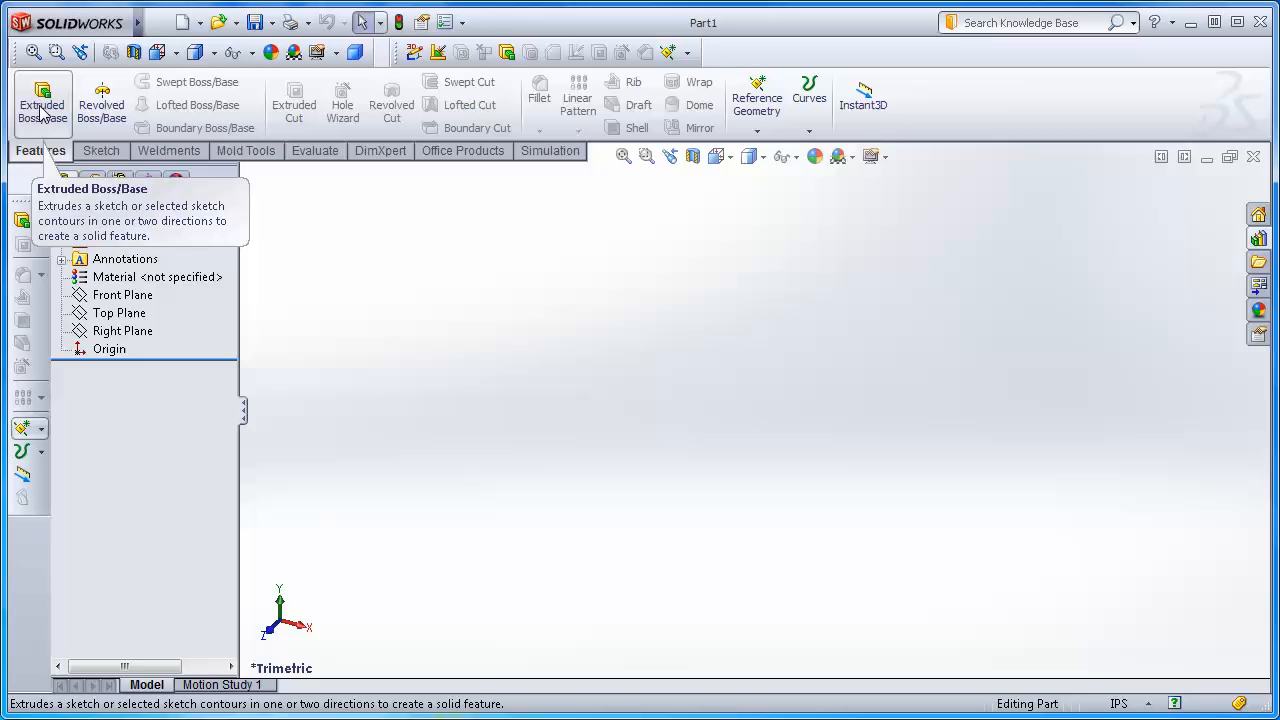
pyautogui.click(100, 151)
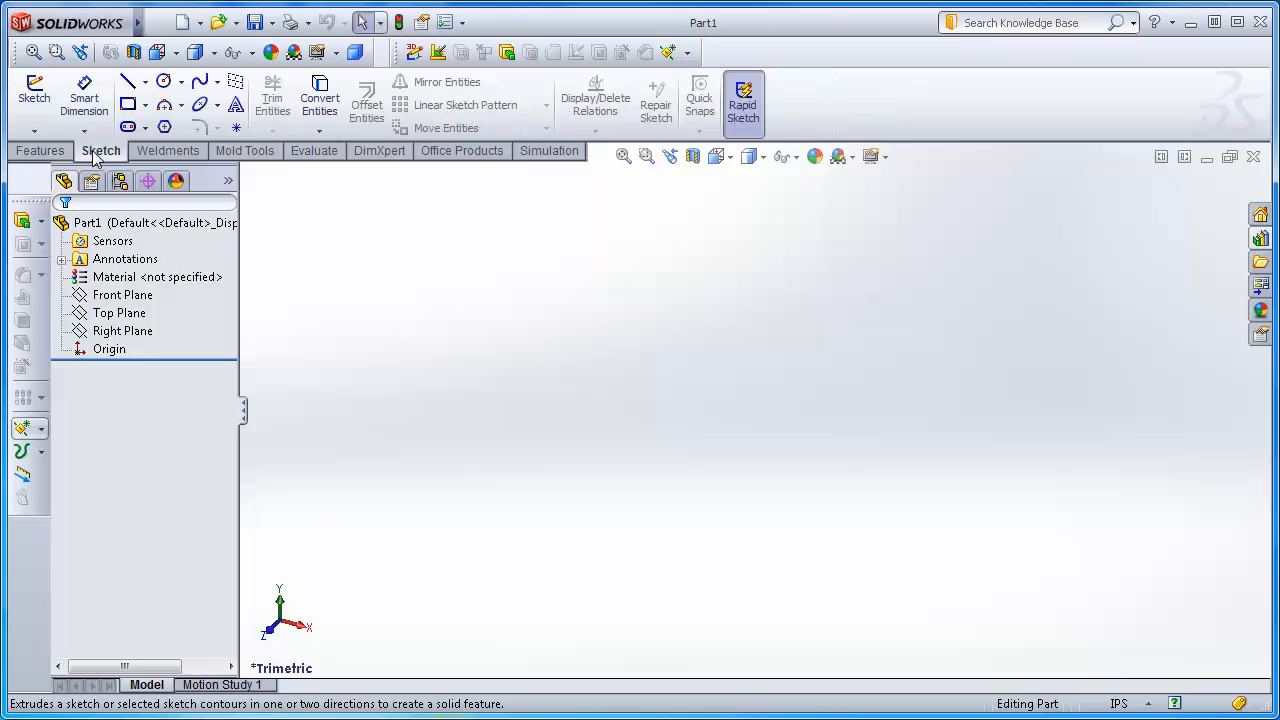
pyautogui.click(33, 108)
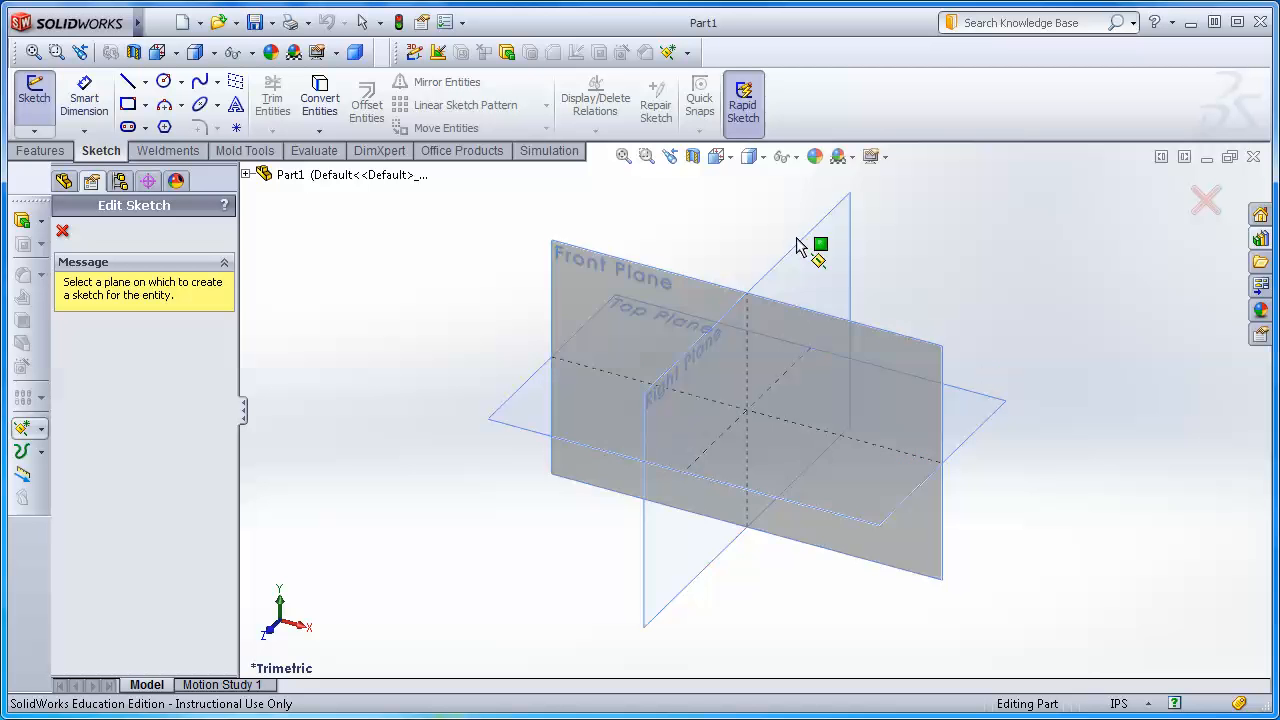
pyautogui.click(575, 260)
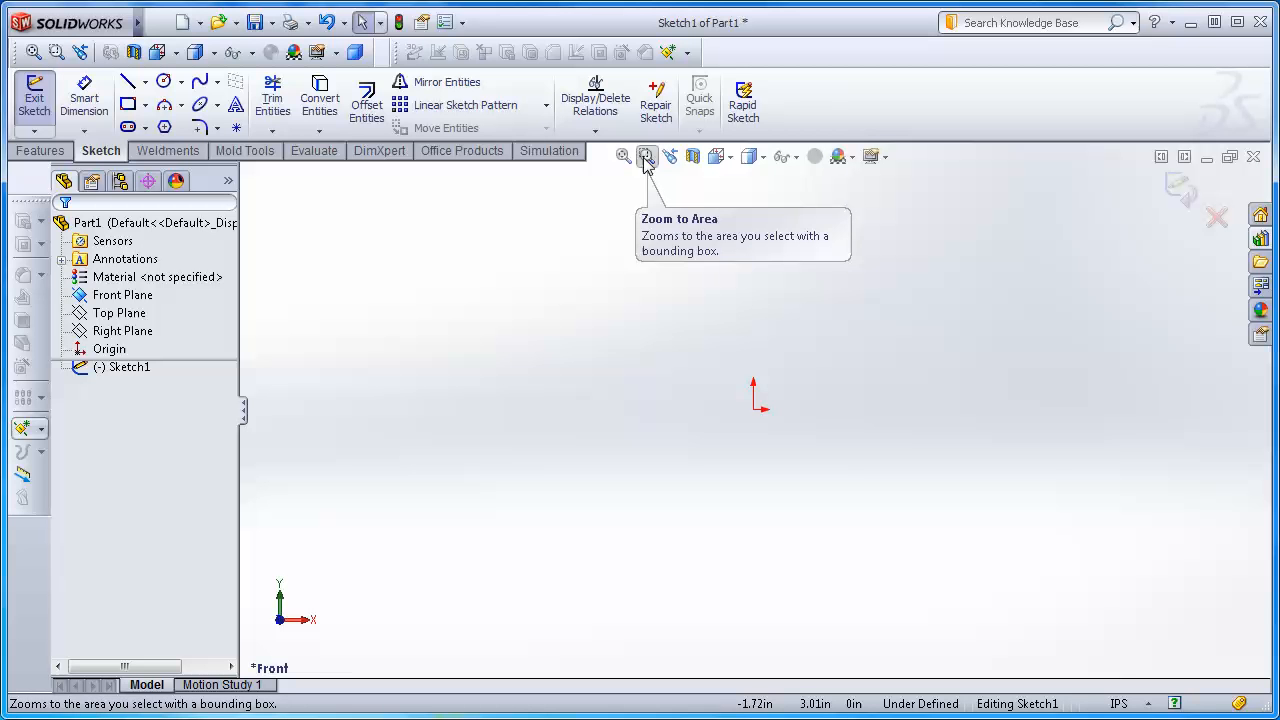
pyautogui.click(728, 160)
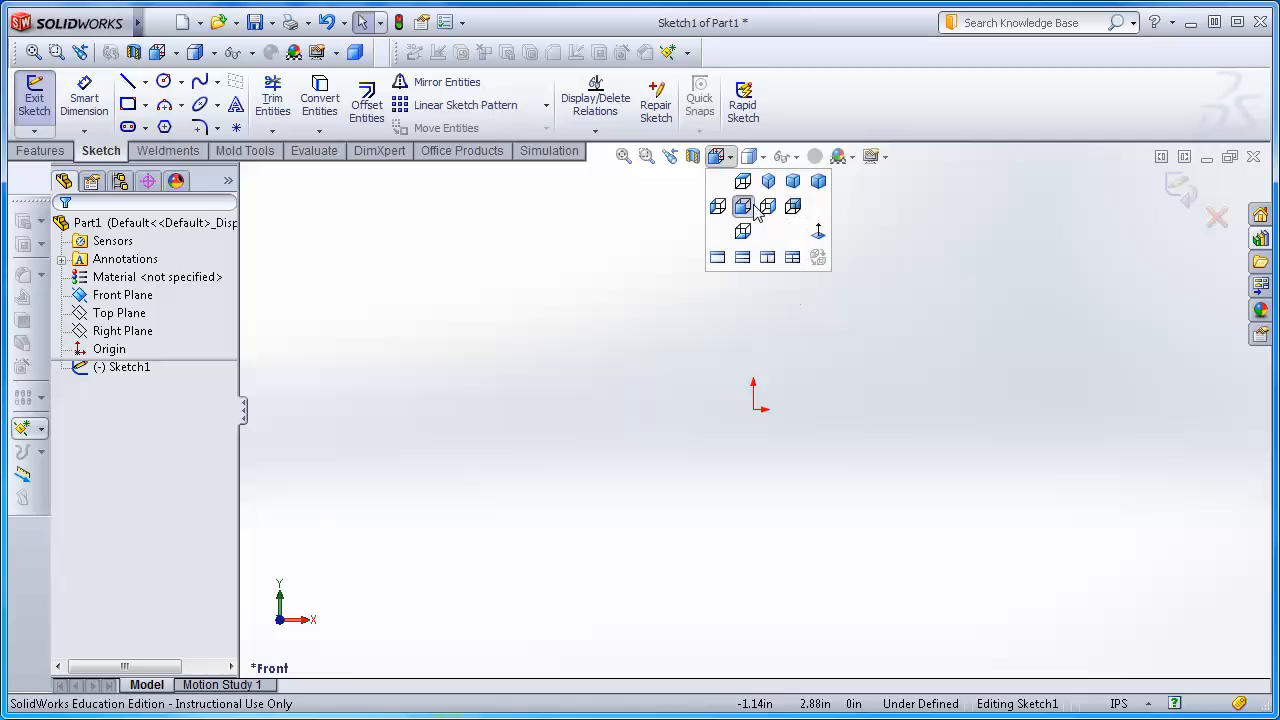
pyautogui.click(819, 232)
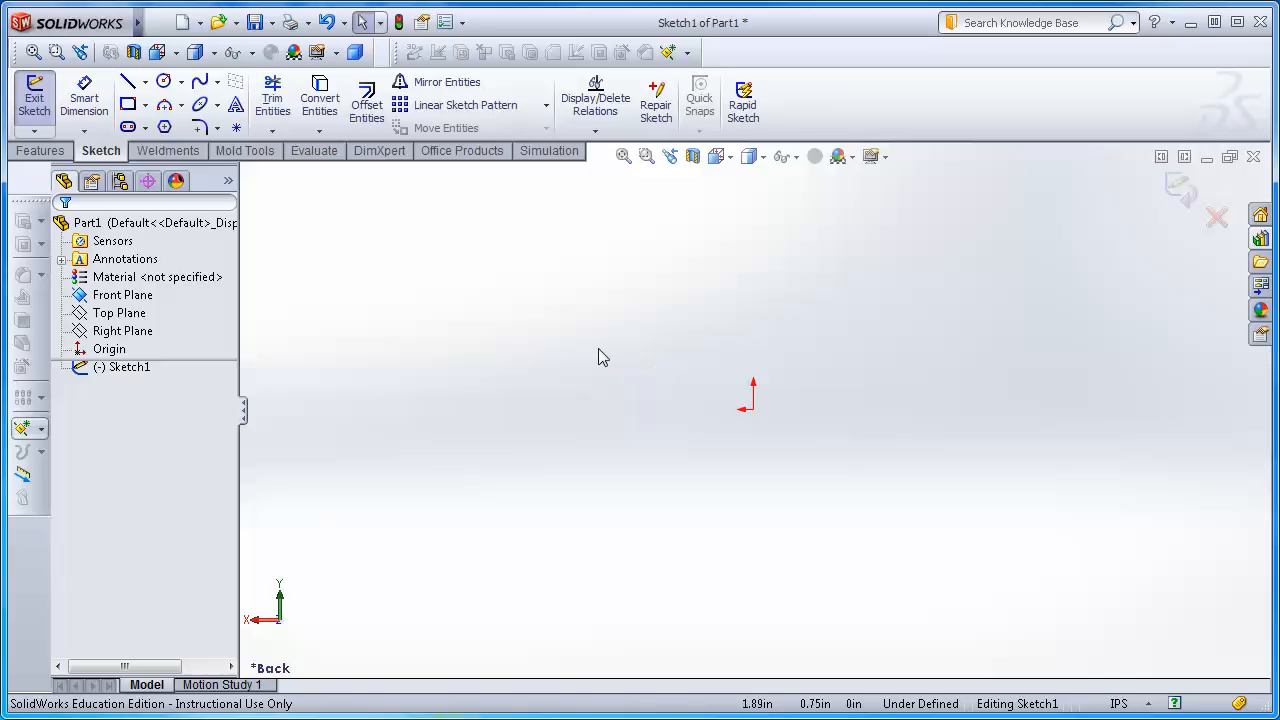
# Check the reference drawing's given values, material and unit system
pyautogui.moveTo(0, 105); pyautogui.dragTo(701, 127)
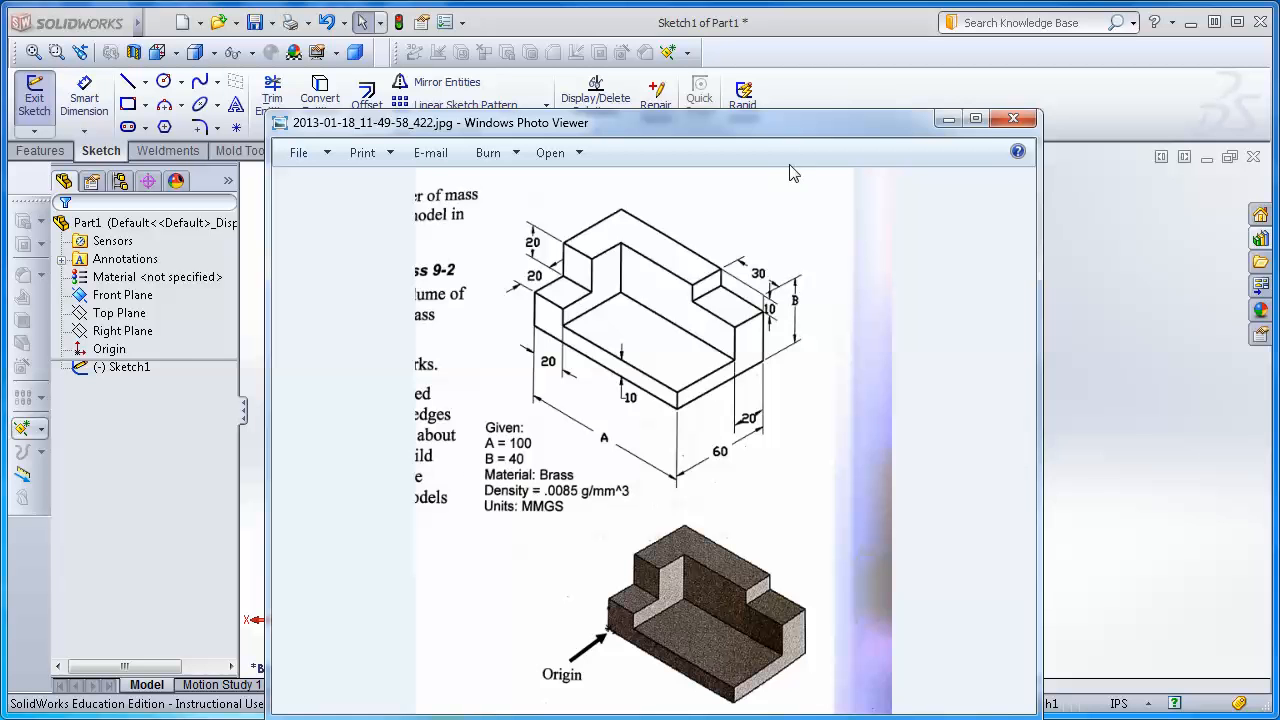
pyautogui.moveTo(789, 126); pyautogui.dragTo(743, 142)
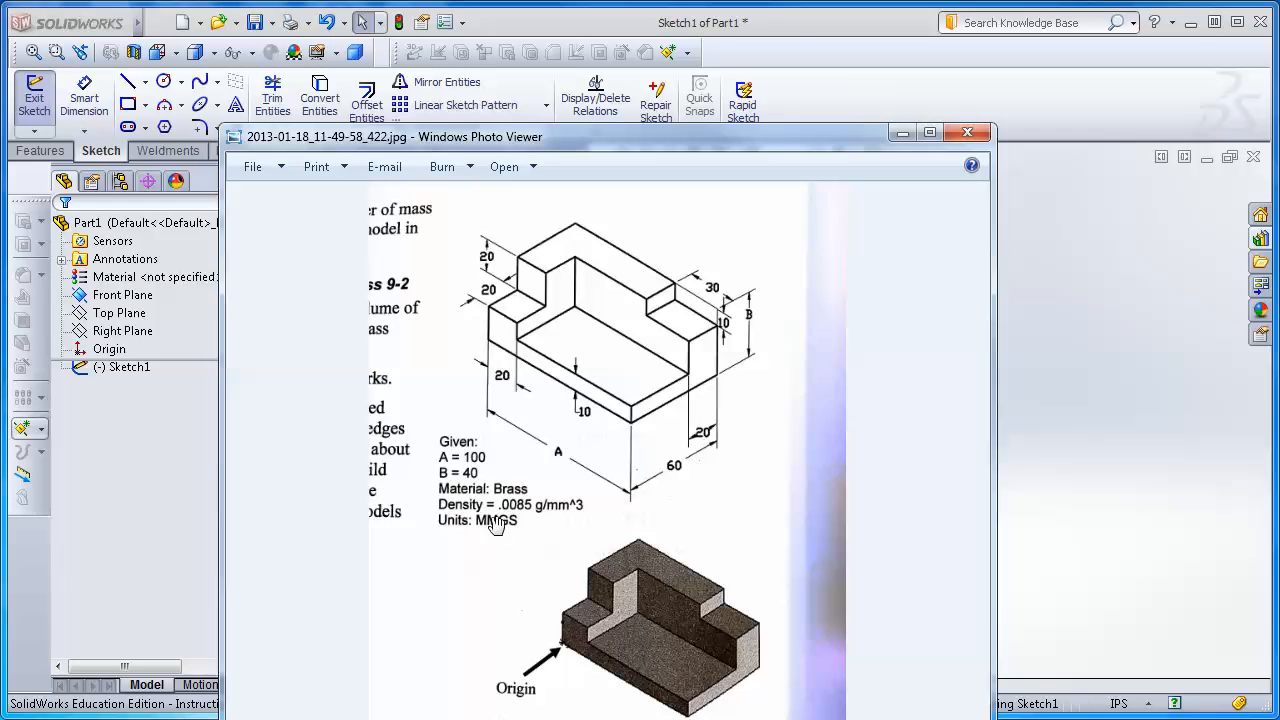
pyautogui.moveTo(718, 142); pyautogui.dragTo(0, 122)
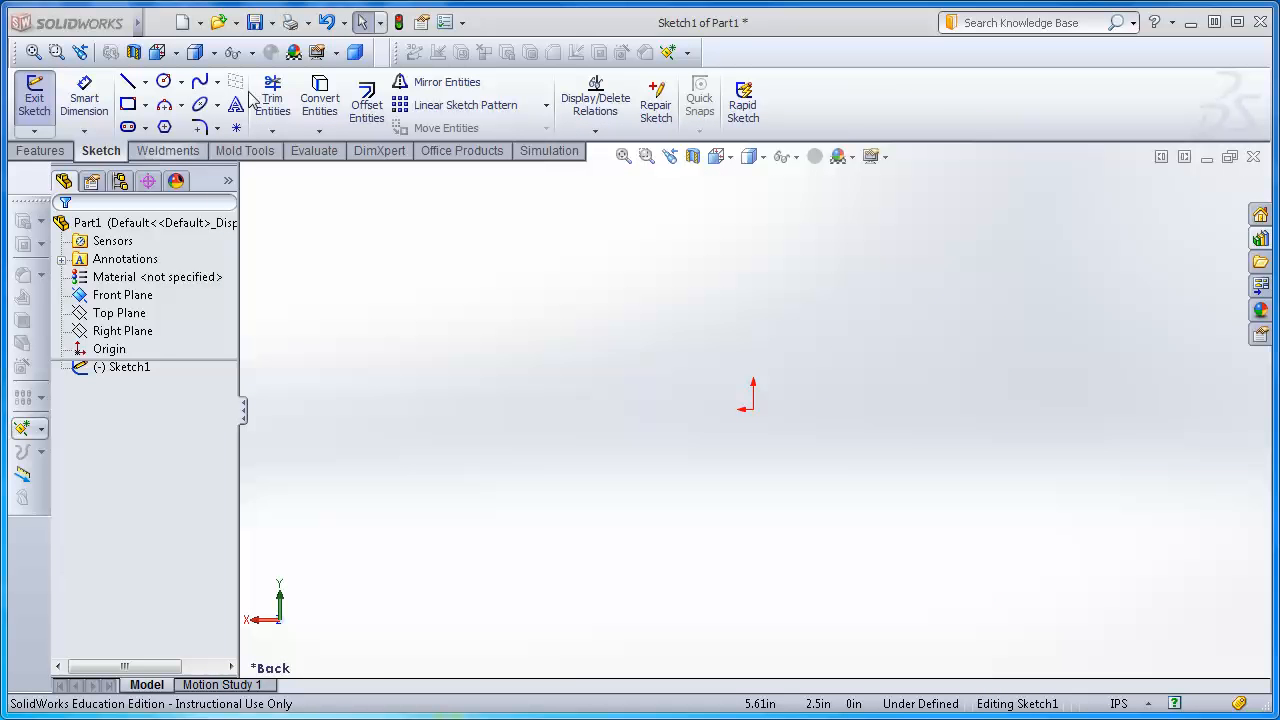
# Set the document's unit system to MMGS (millimeter, gram, second)
pyautogui.click(463, 25)
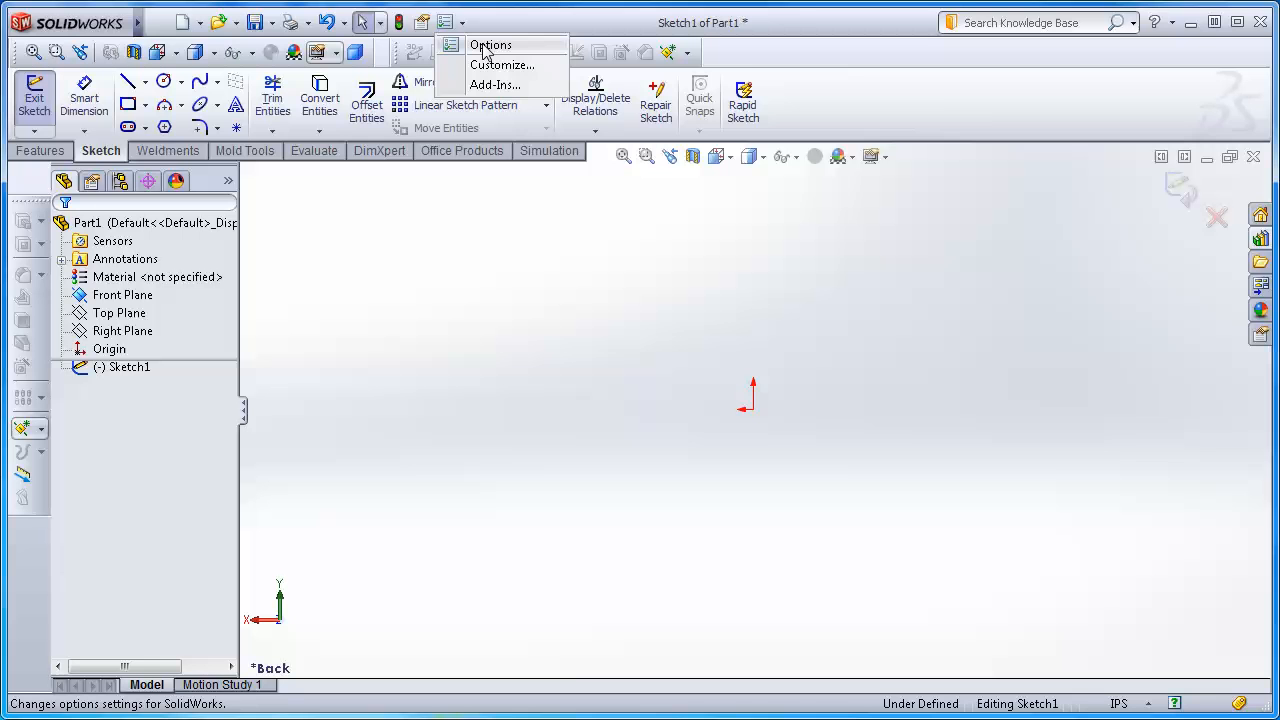
pyautogui.click(489, 45)
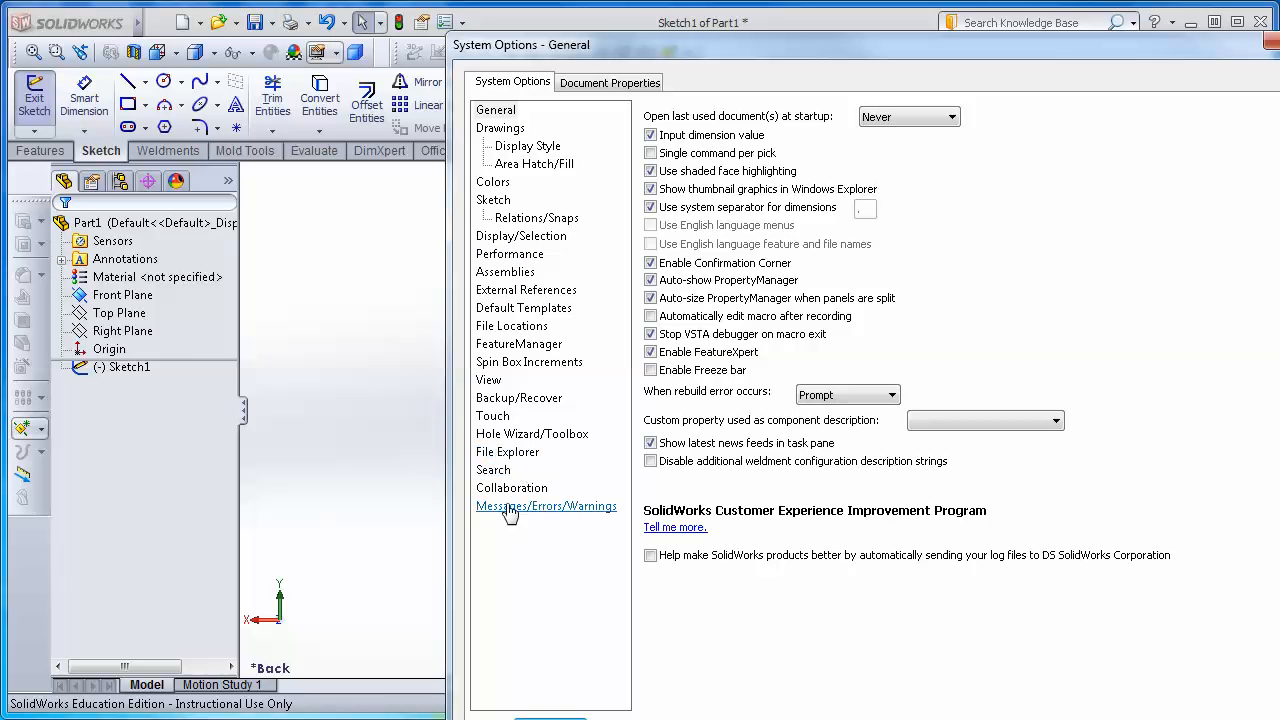
pyautogui.click(622, 85)
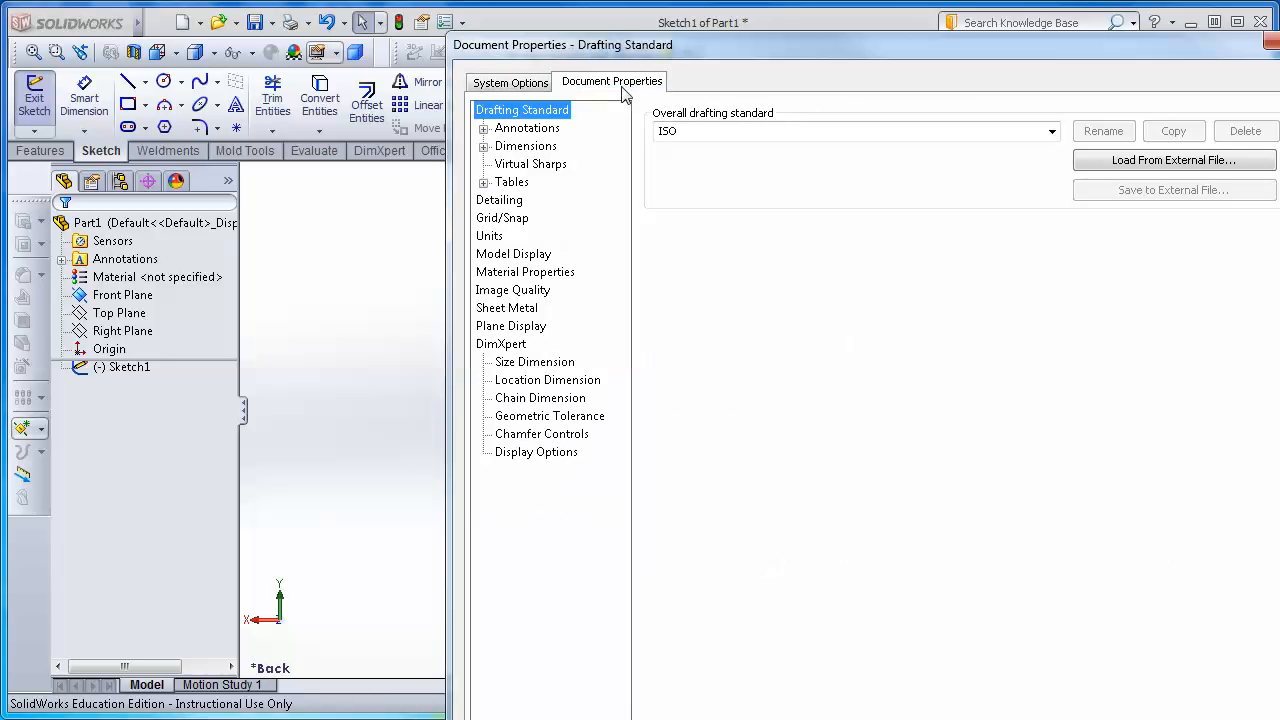
pyautogui.click(489, 236)
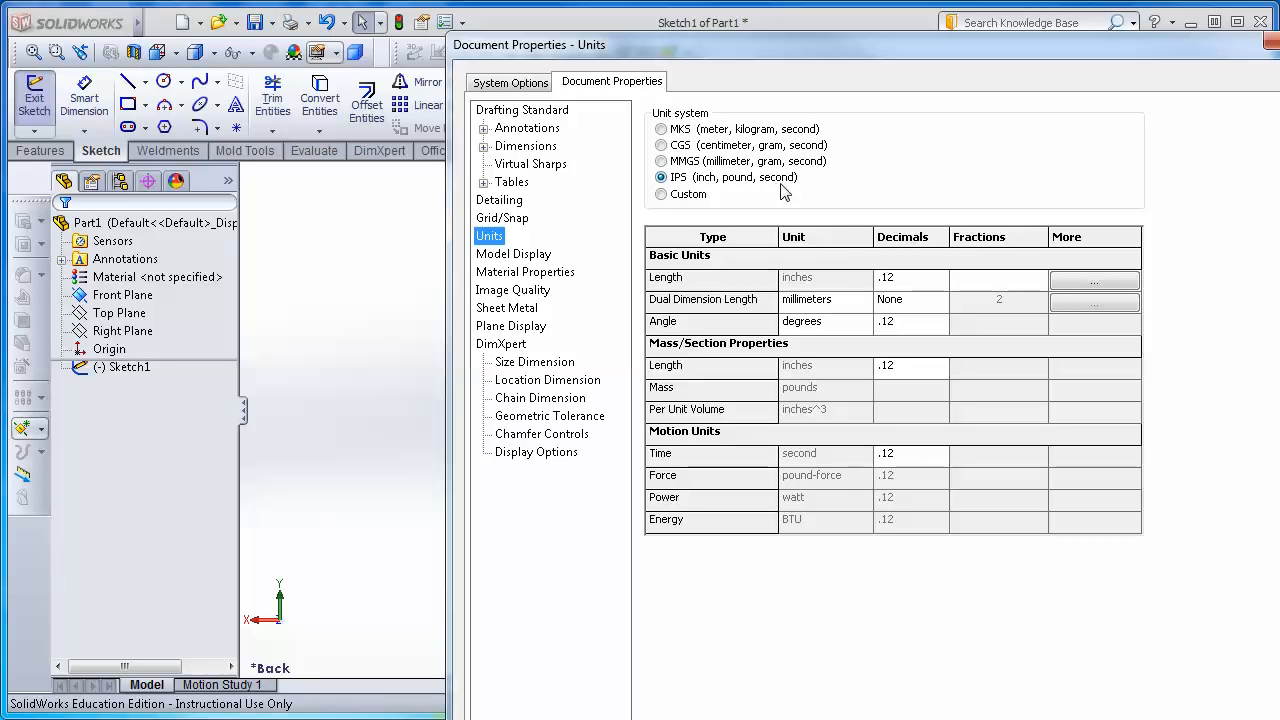
pyautogui.click(662, 162)
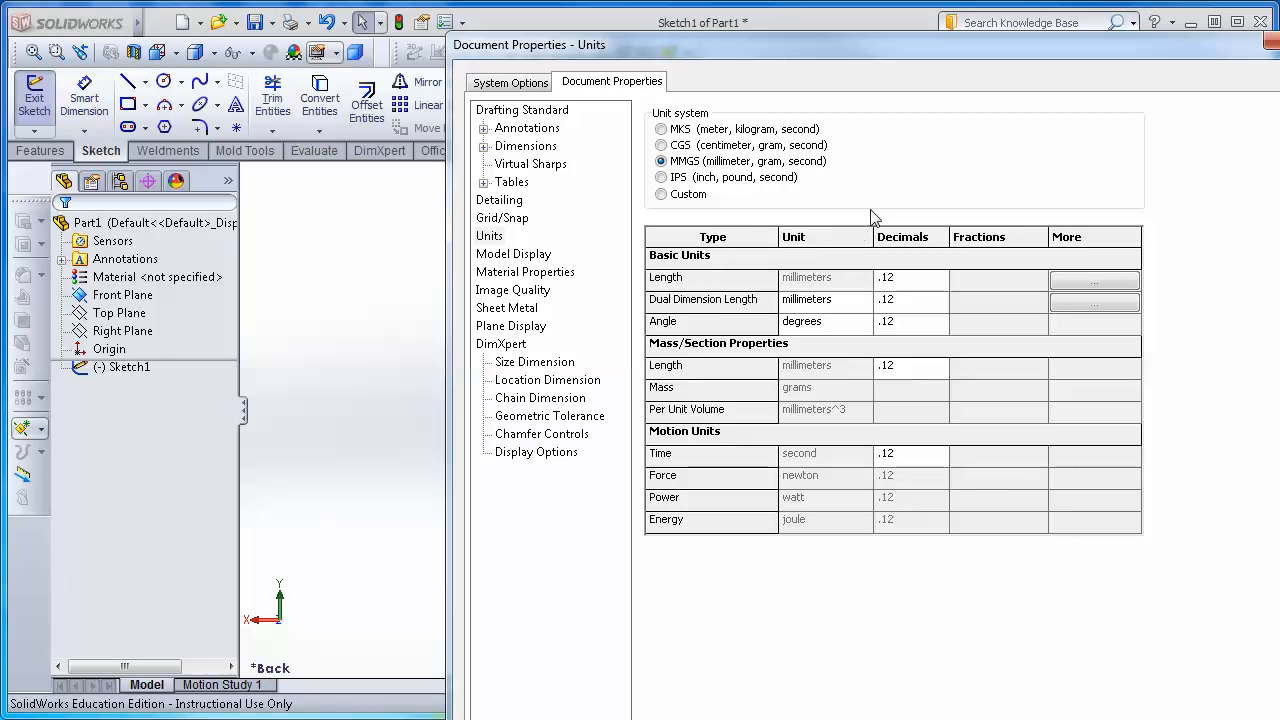
pyautogui.moveTo(924, 38); pyautogui.dragTo(631, 0)
pyautogui.click(777, 646)
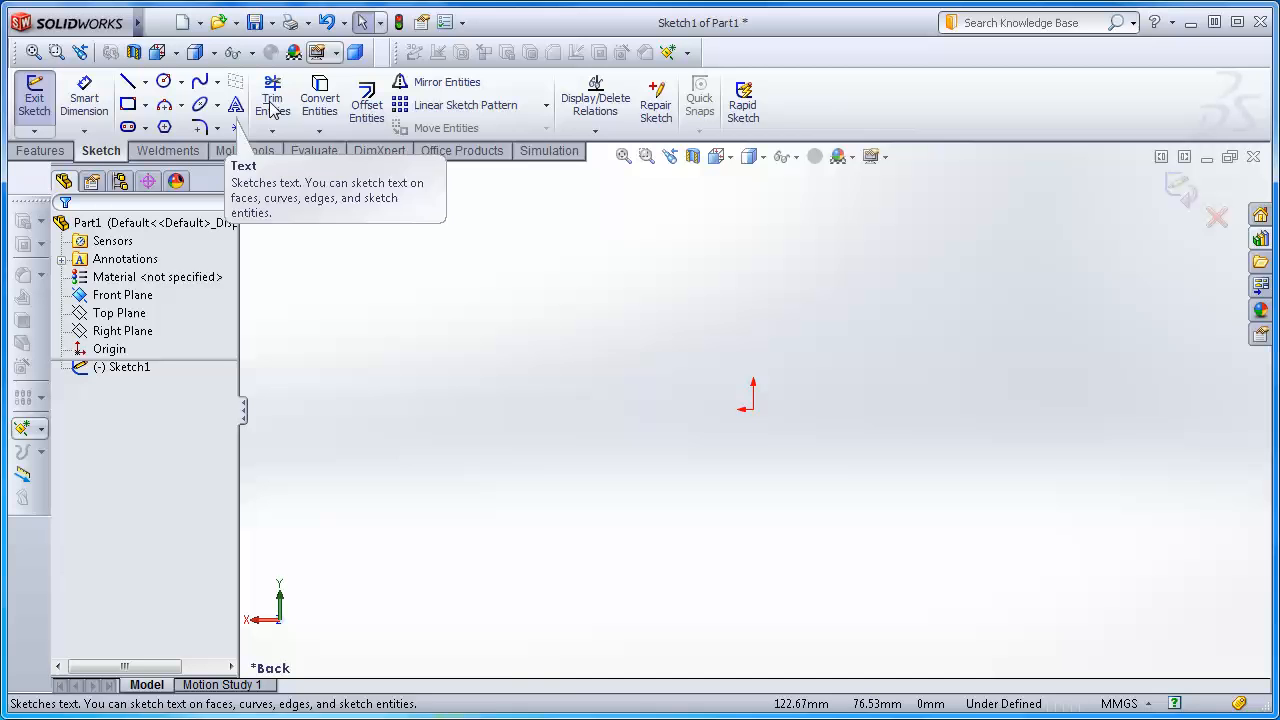
# Sketch a corner rectangle about 66.5 mm wide and 49.7 mm high, starting at the origin
pyautogui.click(127, 105)
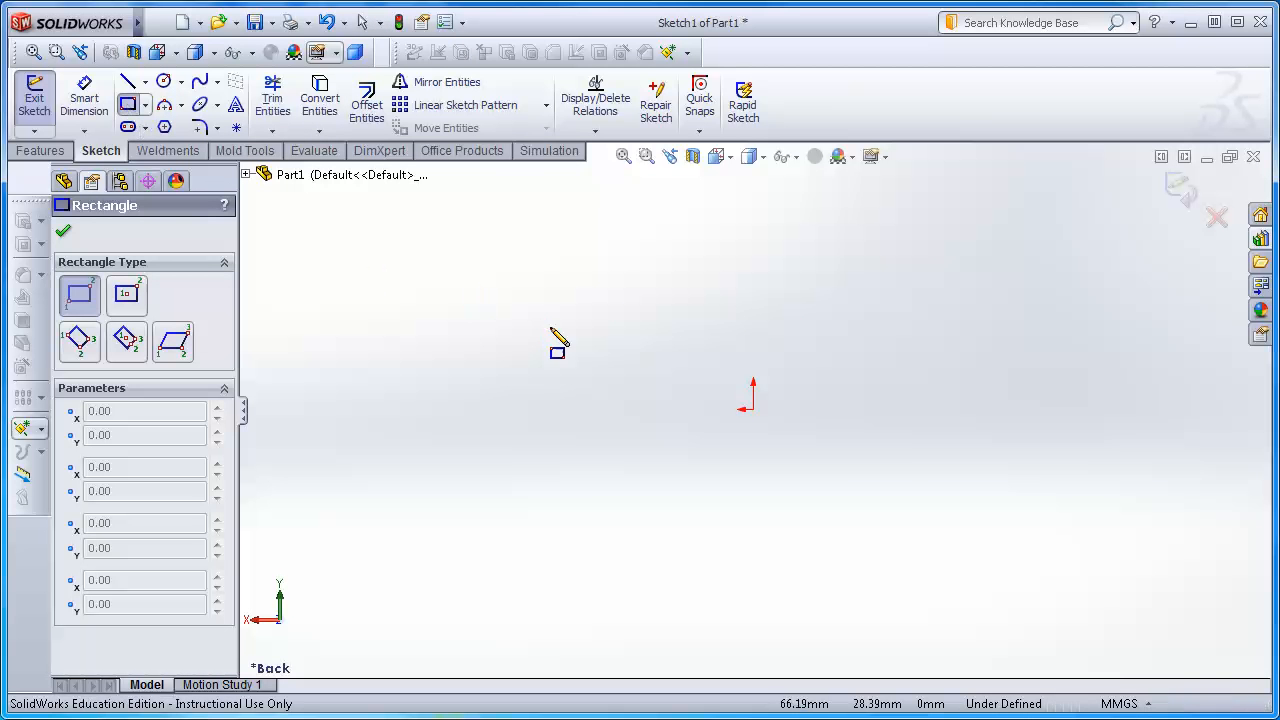
pyautogui.click(753, 409)
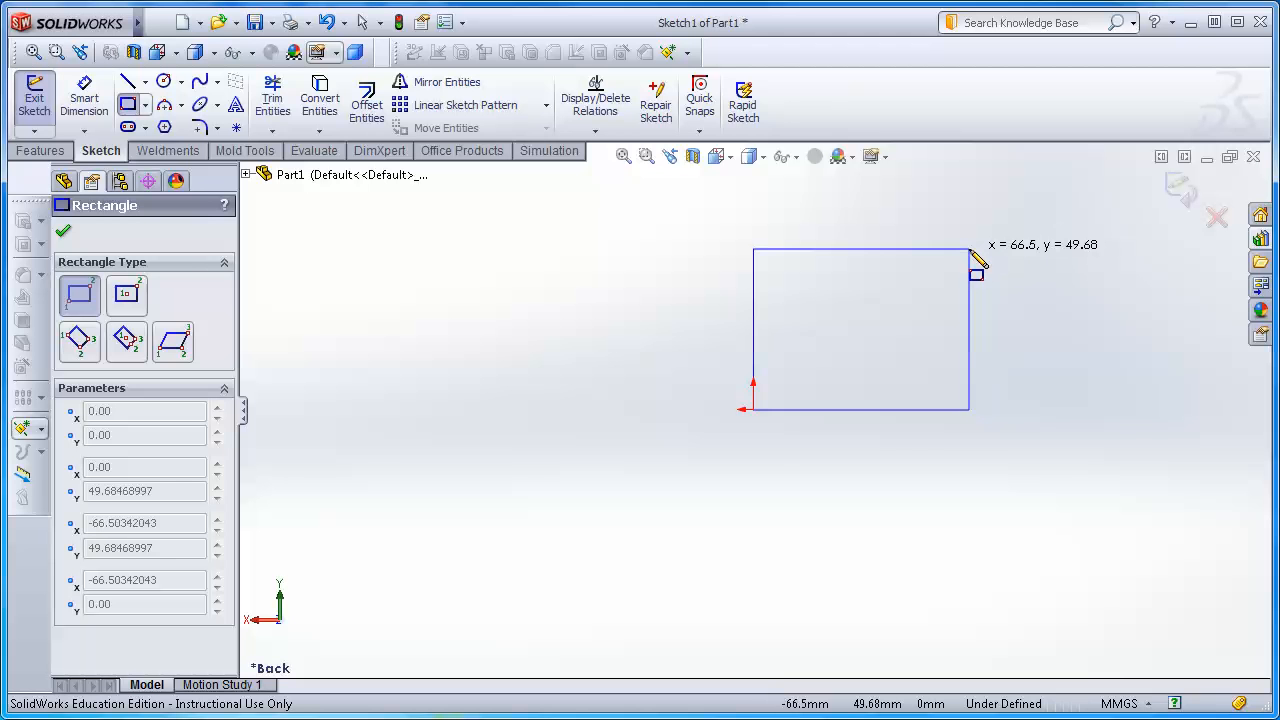
pyautogui.click(970, 249)
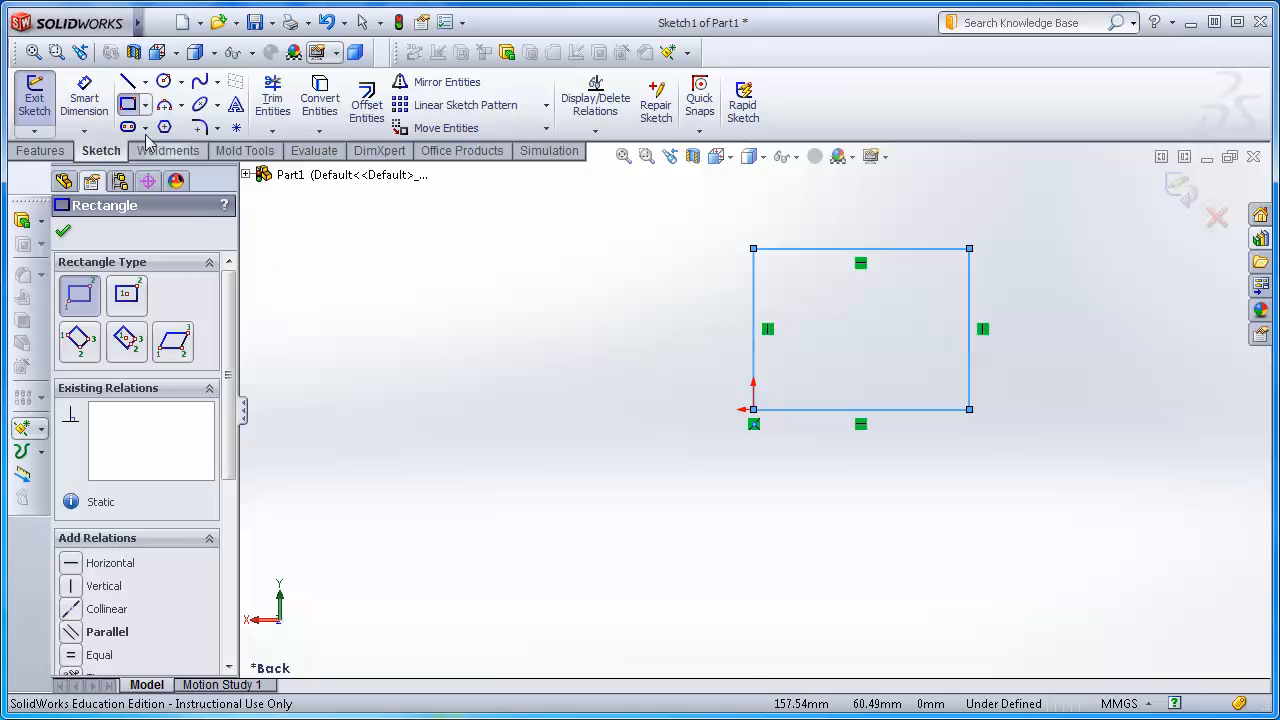
# Dimension the rectangle's vertical side away from the origin and set its height to 40 mm
pyautogui.click(84, 104)
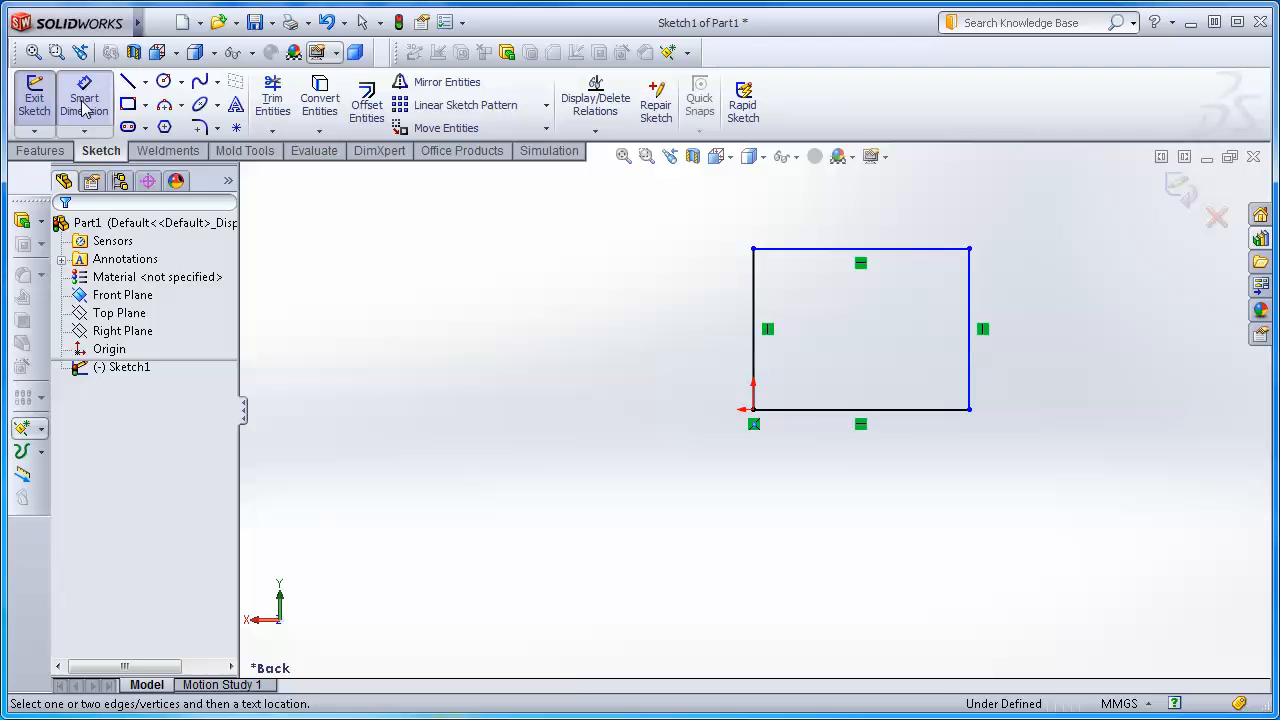
pyautogui.click(970, 327)
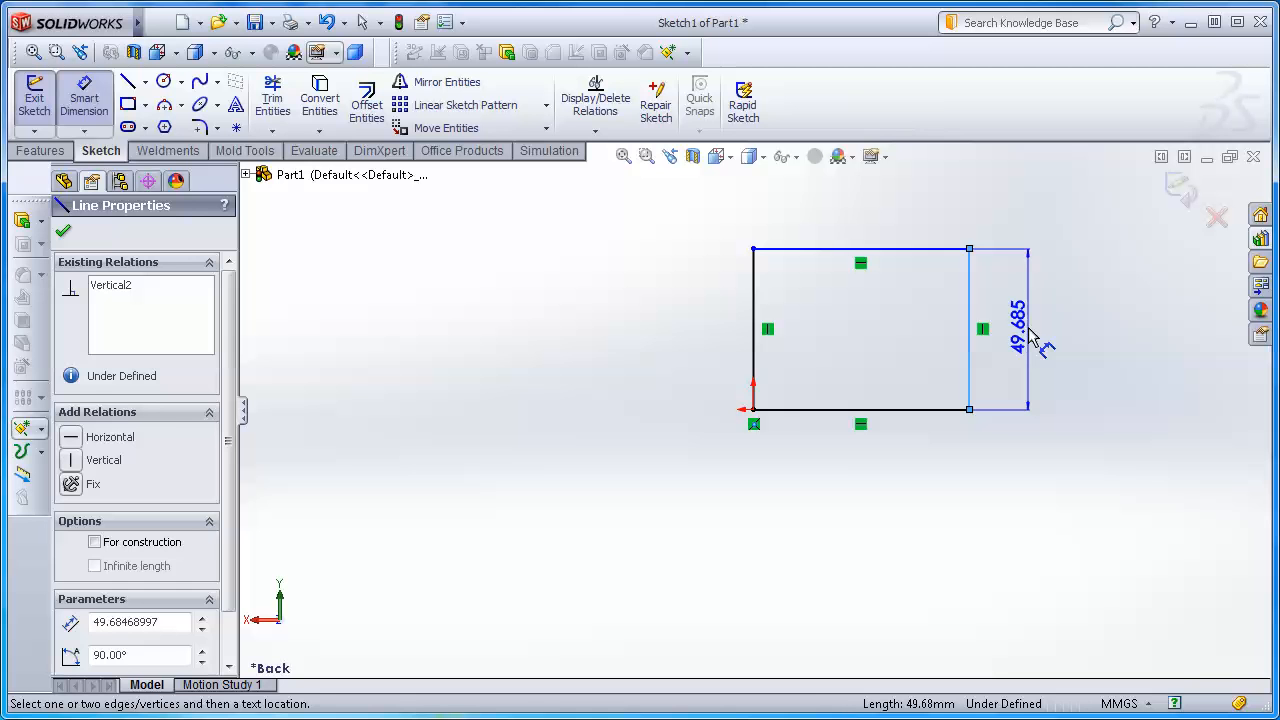
pyautogui.click(1035, 340)
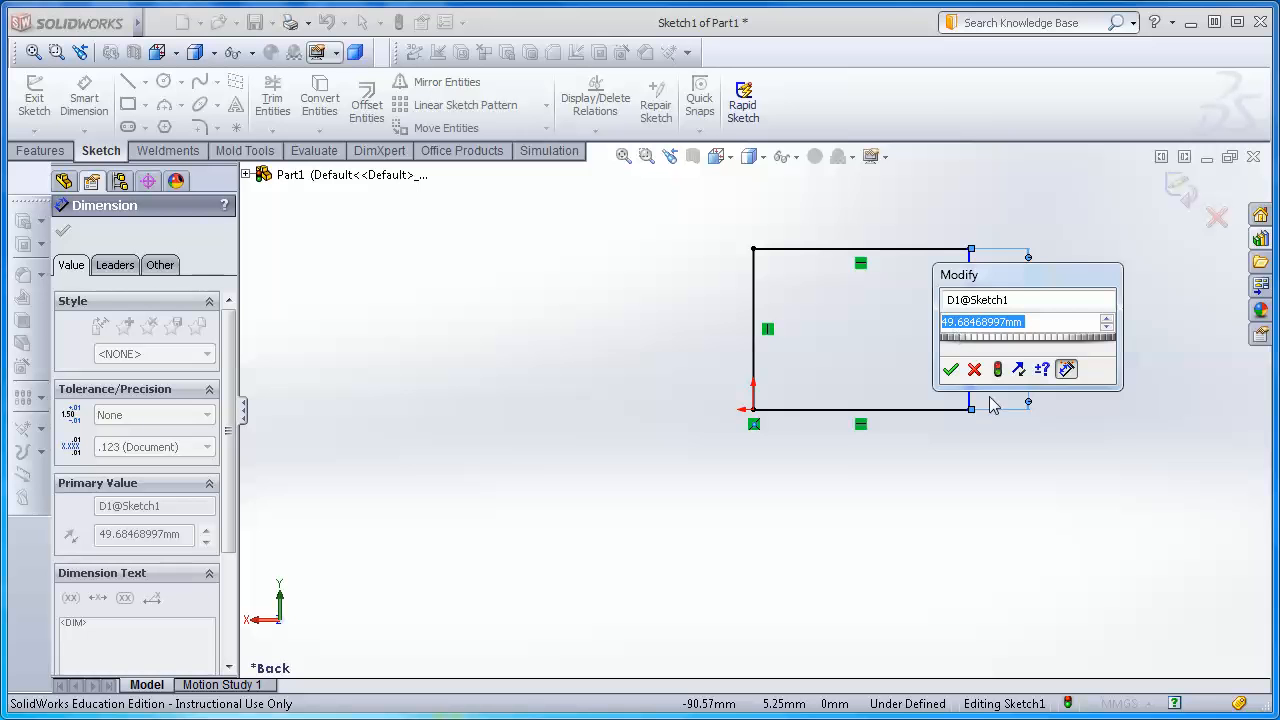
pyautogui.write('40')
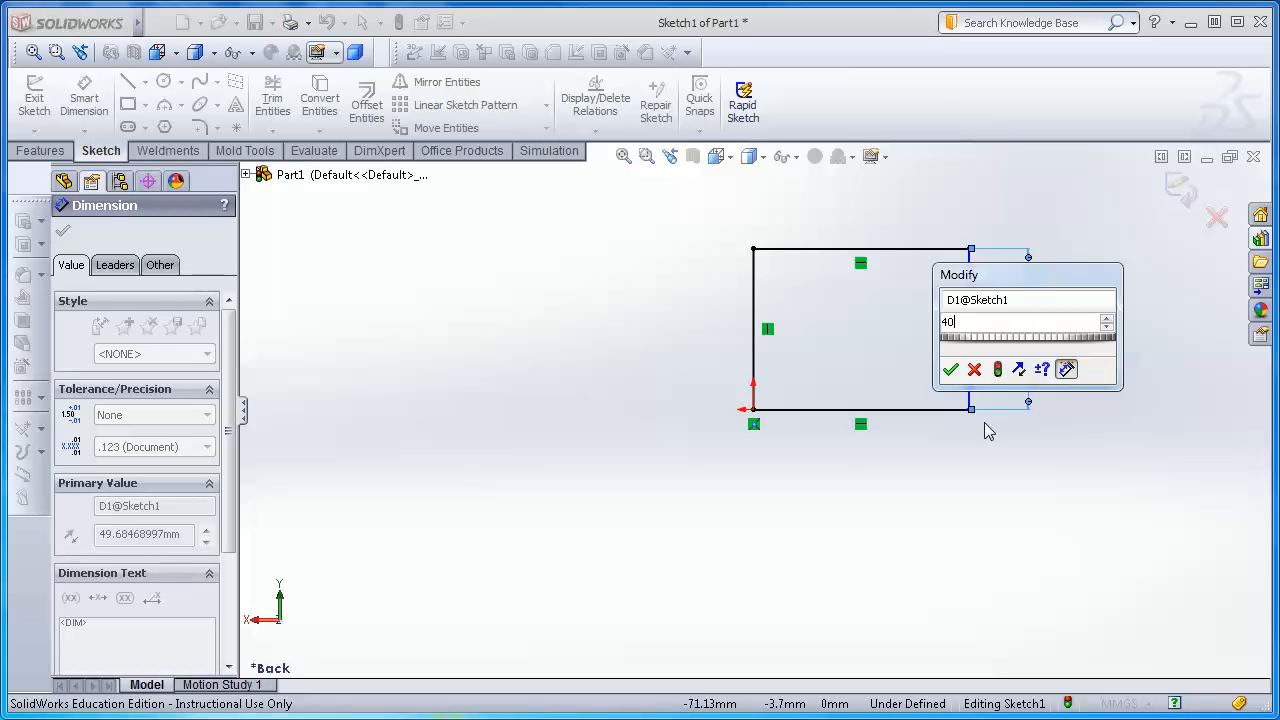
pyautogui.press('Return')
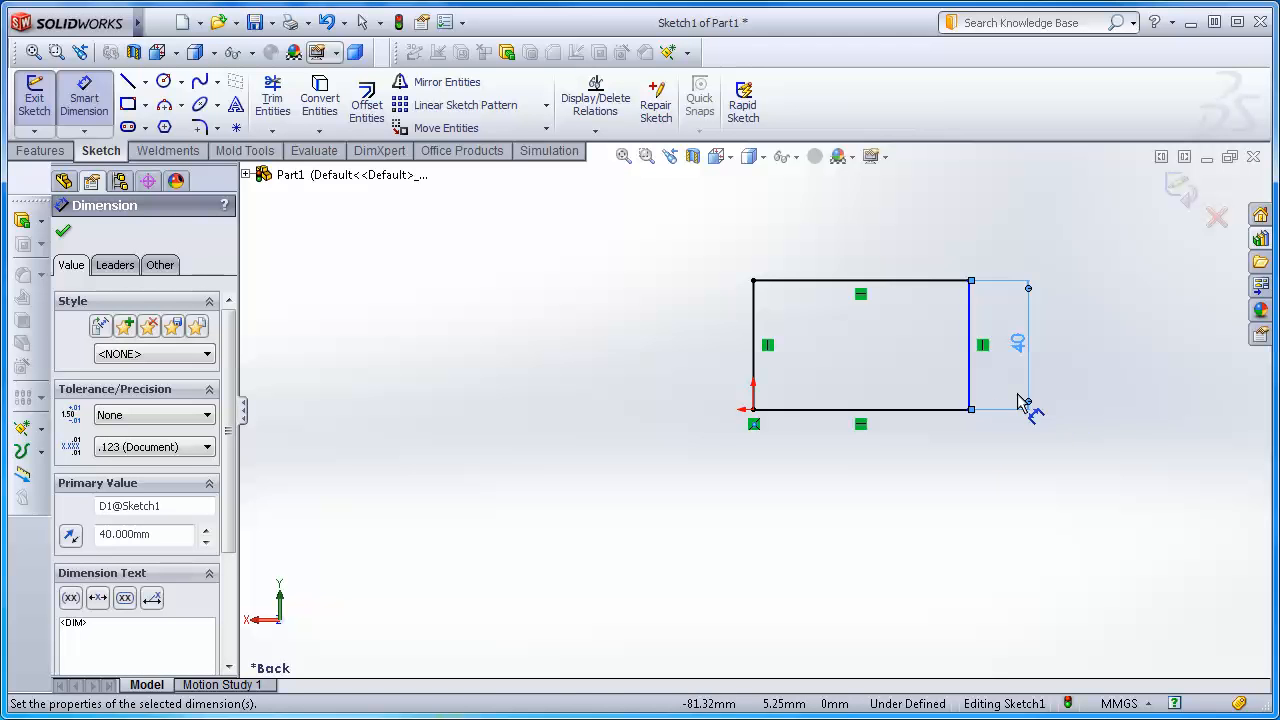
pyautogui.click(63, 236)
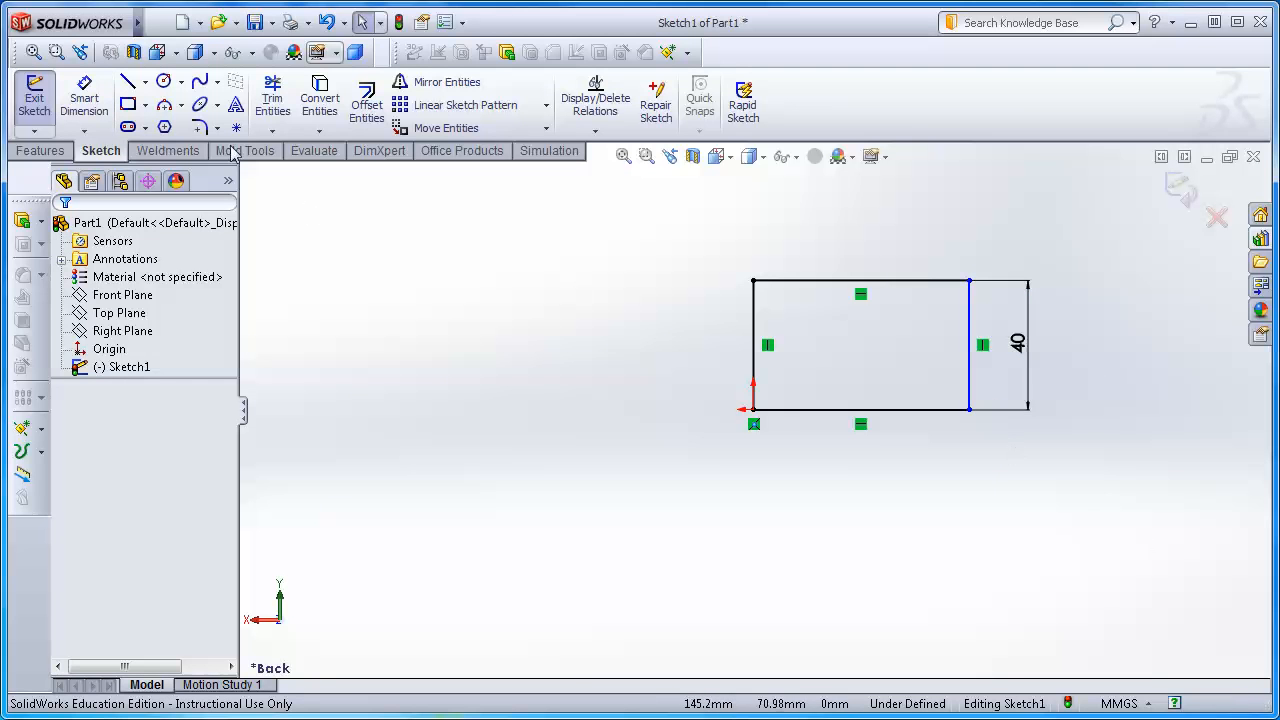
# Dimension the rectangle's bottom edge and set its width to 60 mm
pyautogui.click(84, 98)
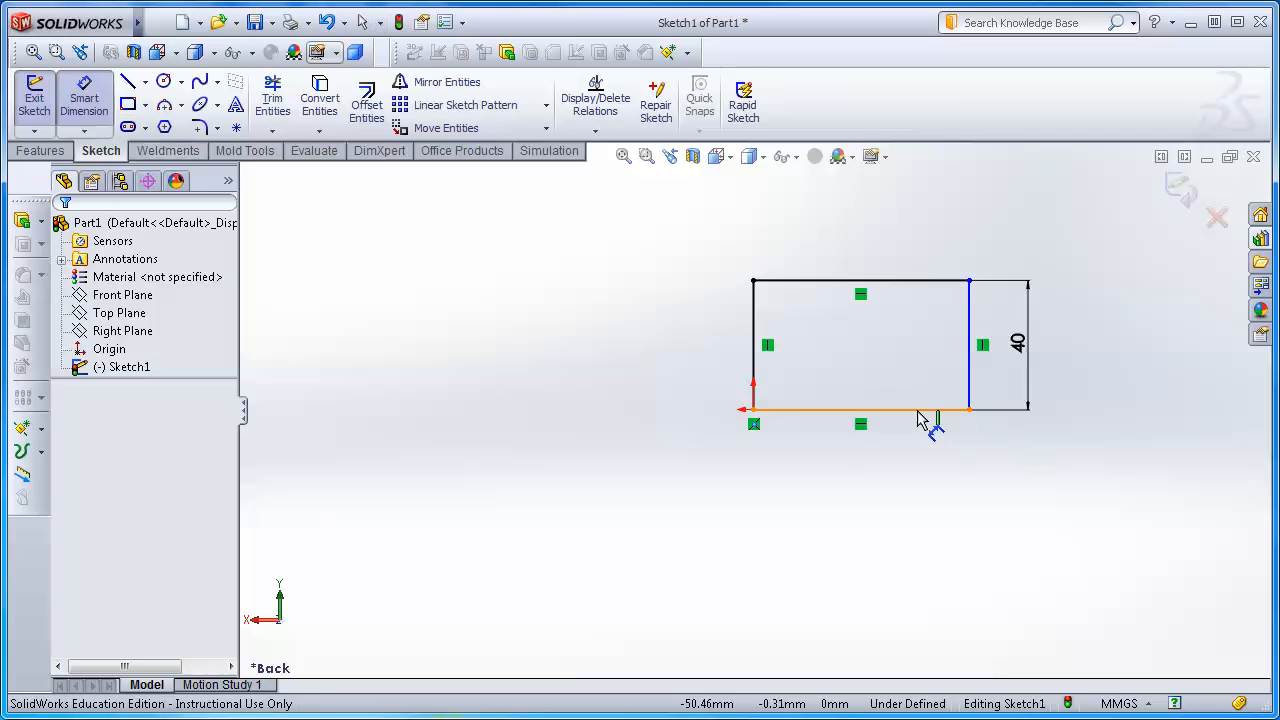
pyautogui.click(916, 410)
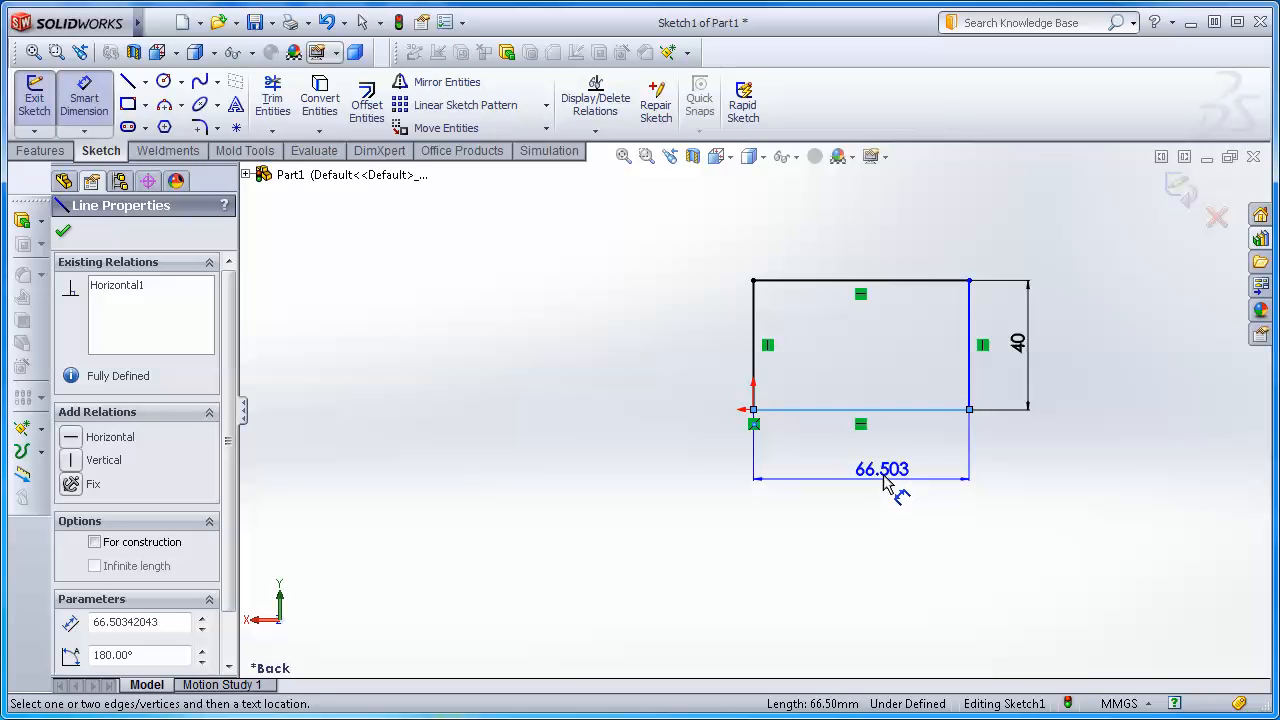
pyautogui.click(880, 486)
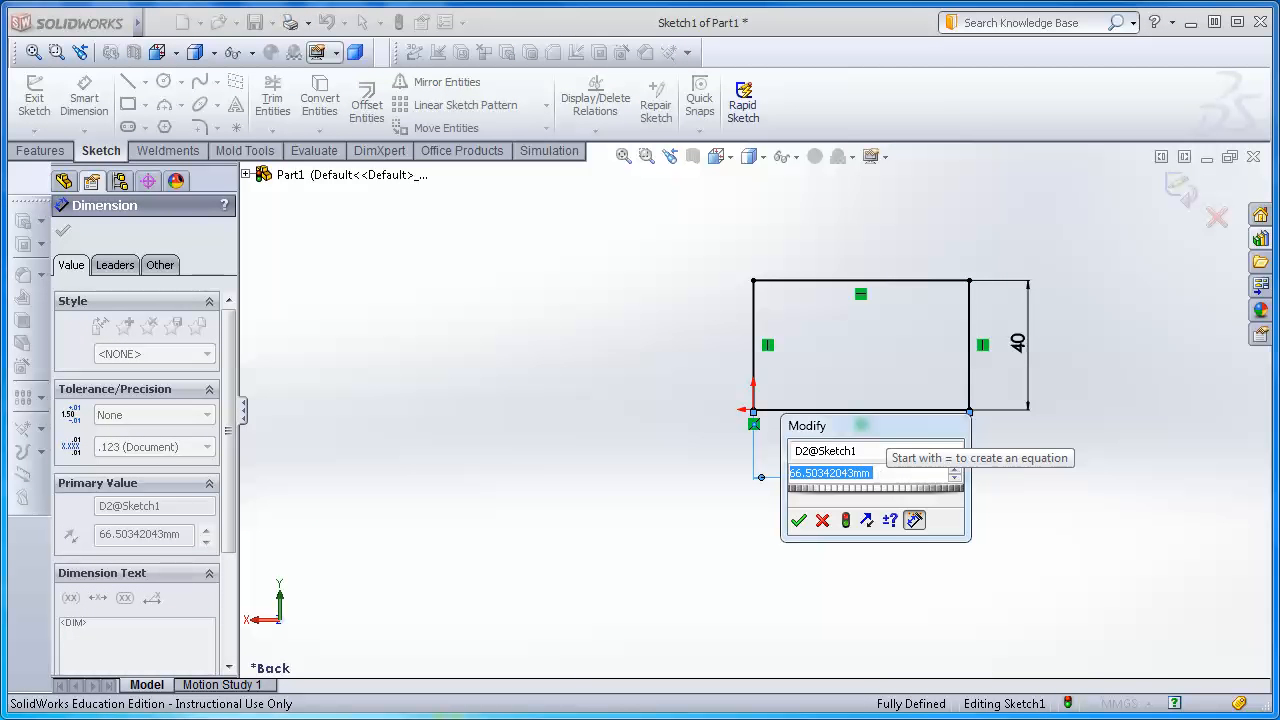
pyautogui.write('60')
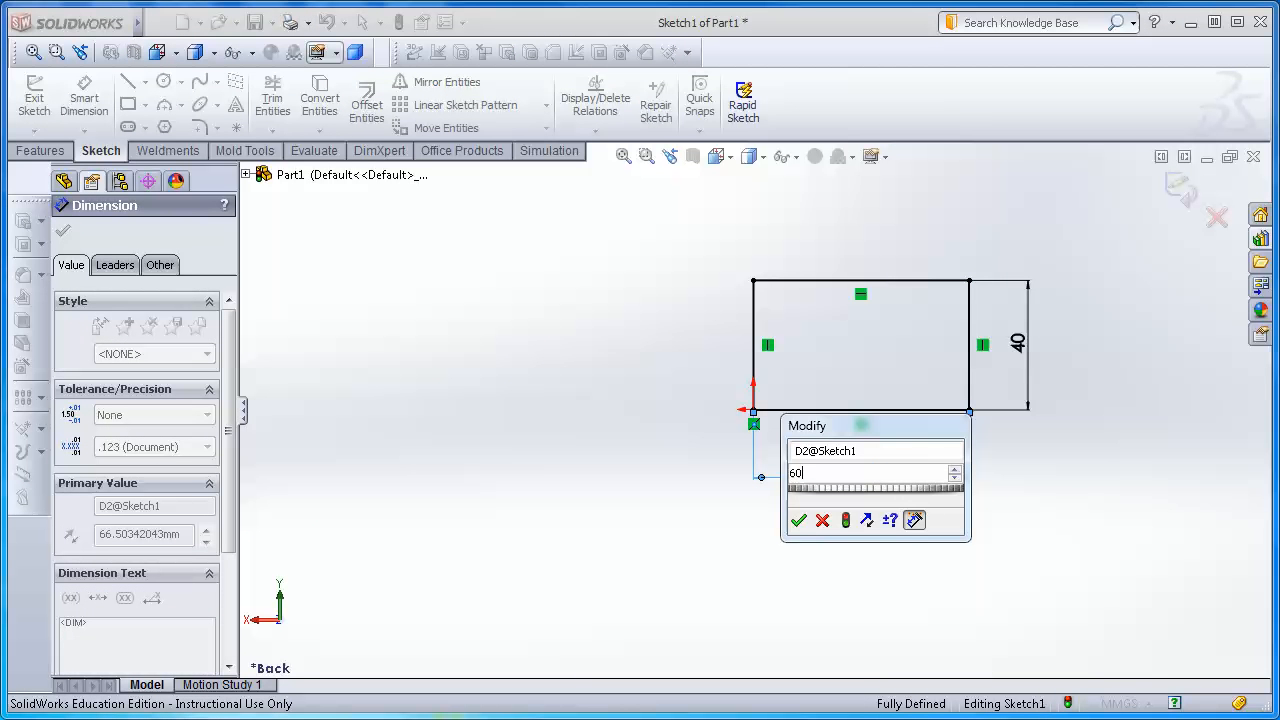
pyautogui.click(799, 521)
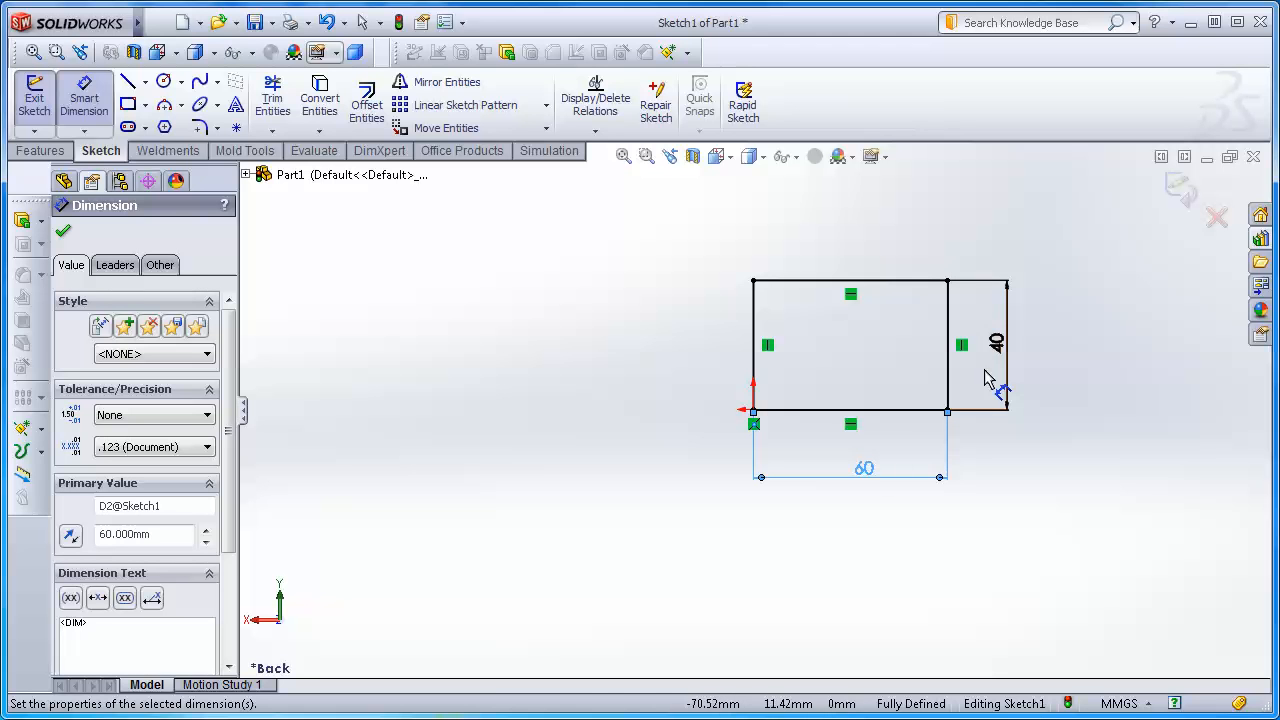
pyautogui.click(992, 507)
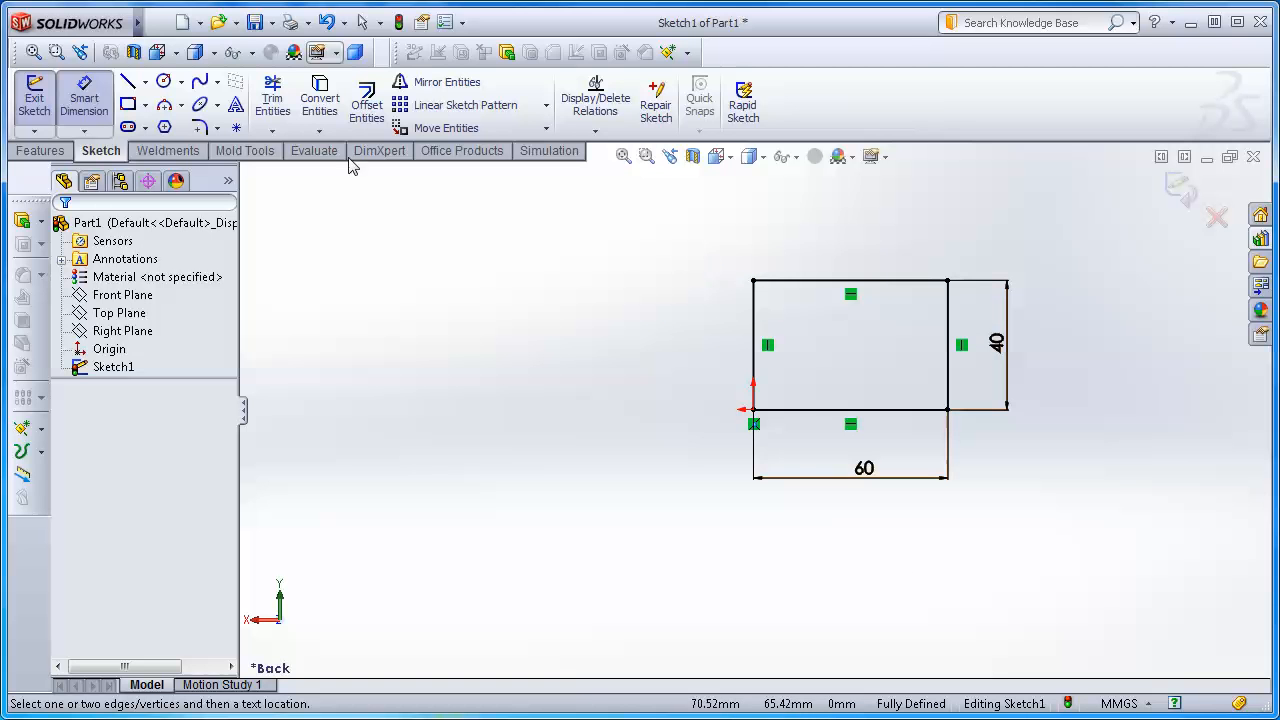
# Sketch two extra corner rectangles beside the dimensioned one, the upper about 41.7 mm wide and 37 mm high, the other below it
pyautogui.click(130, 110)
pyautogui.moveTo(428, 268)
pyautogui.mouseDown()
pyautogui.moveTo(470, 345)
pyautogui.moveTo(563, 388)
pyautogui.mouseUp()
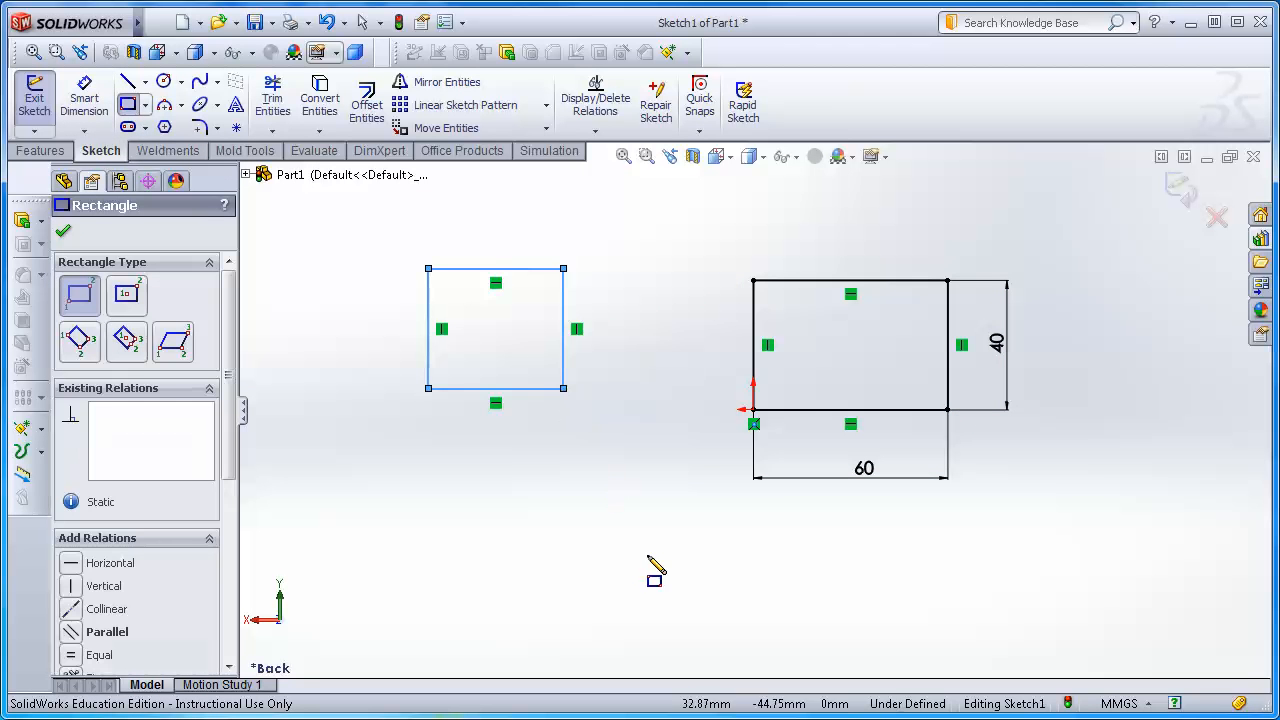
pyautogui.moveTo(648, 557)
pyautogui.mouseDown()
pyautogui.moveTo(577, 400)
pyautogui.moveTo(334, 337)
pyautogui.moveTo(563, 449)
pyautogui.moveTo(502, 448)
pyautogui.mouseUp()
pyautogui.press('Escape')
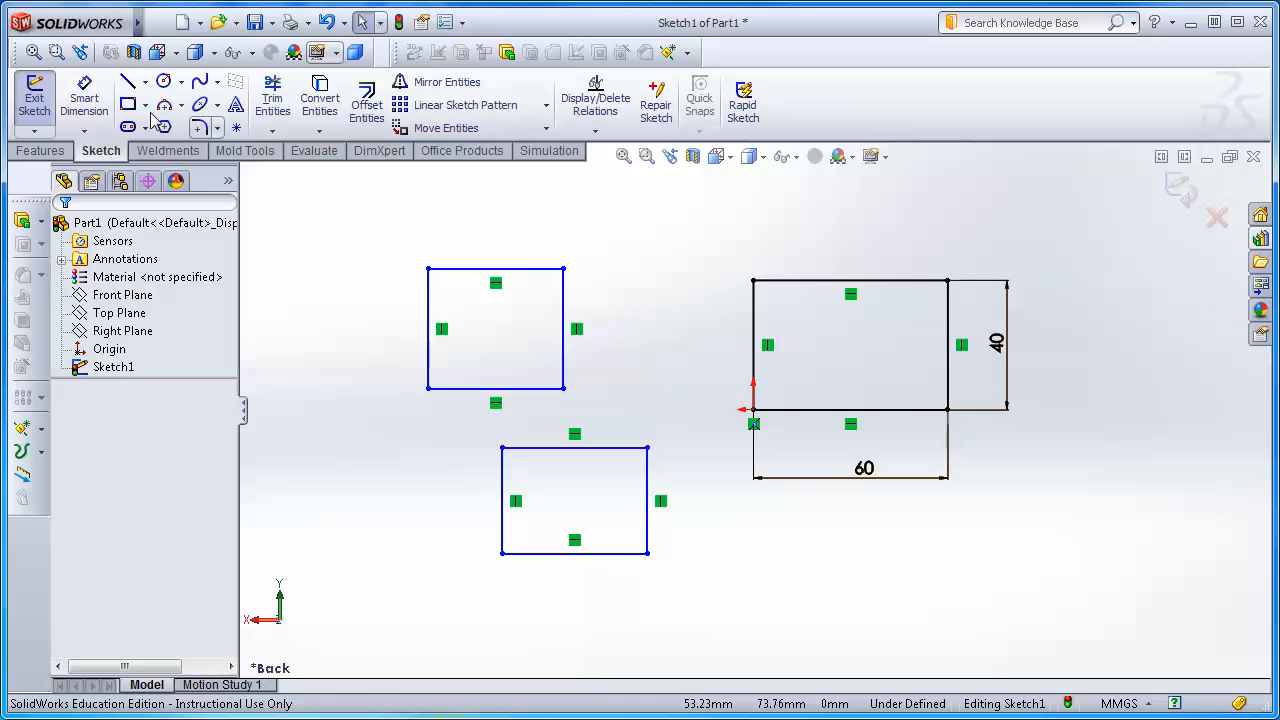
# Dimension the height and width of the upper extra rectangle, accepting both values as drawn
pyautogui.click(86, 98)
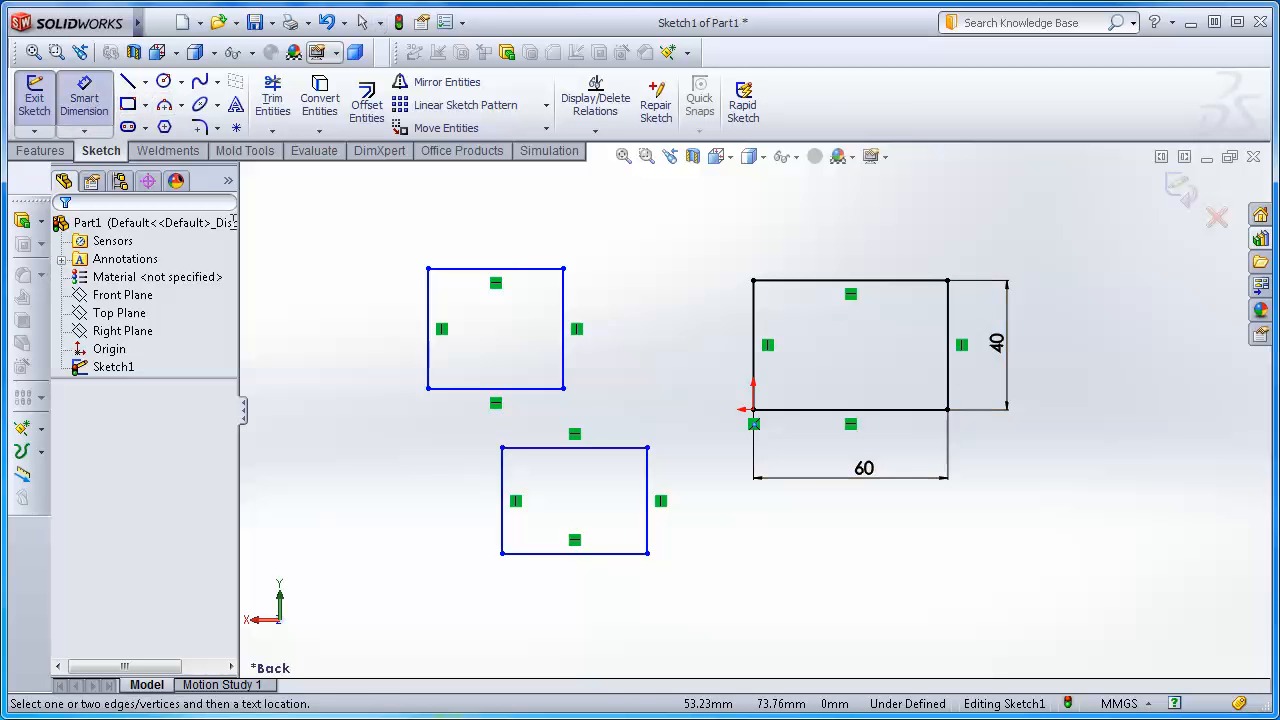
pyautogui.click(430, 333)
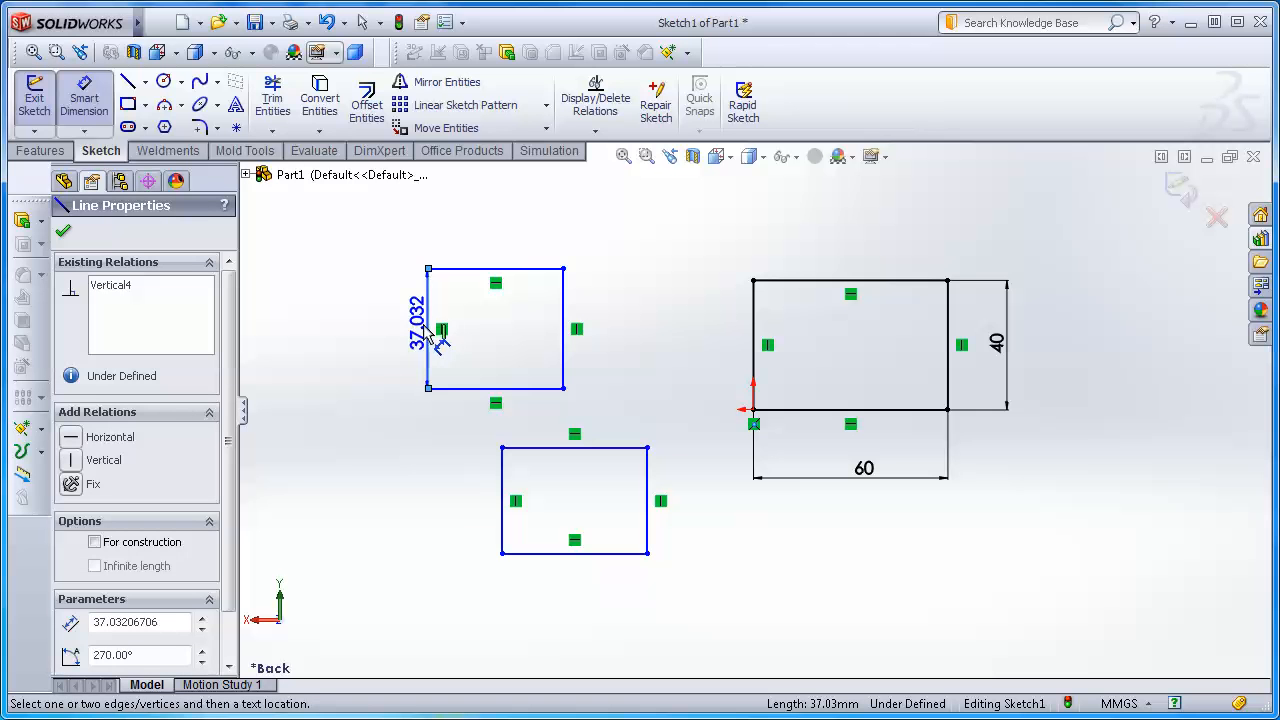
pyautogui.click(364, 338)
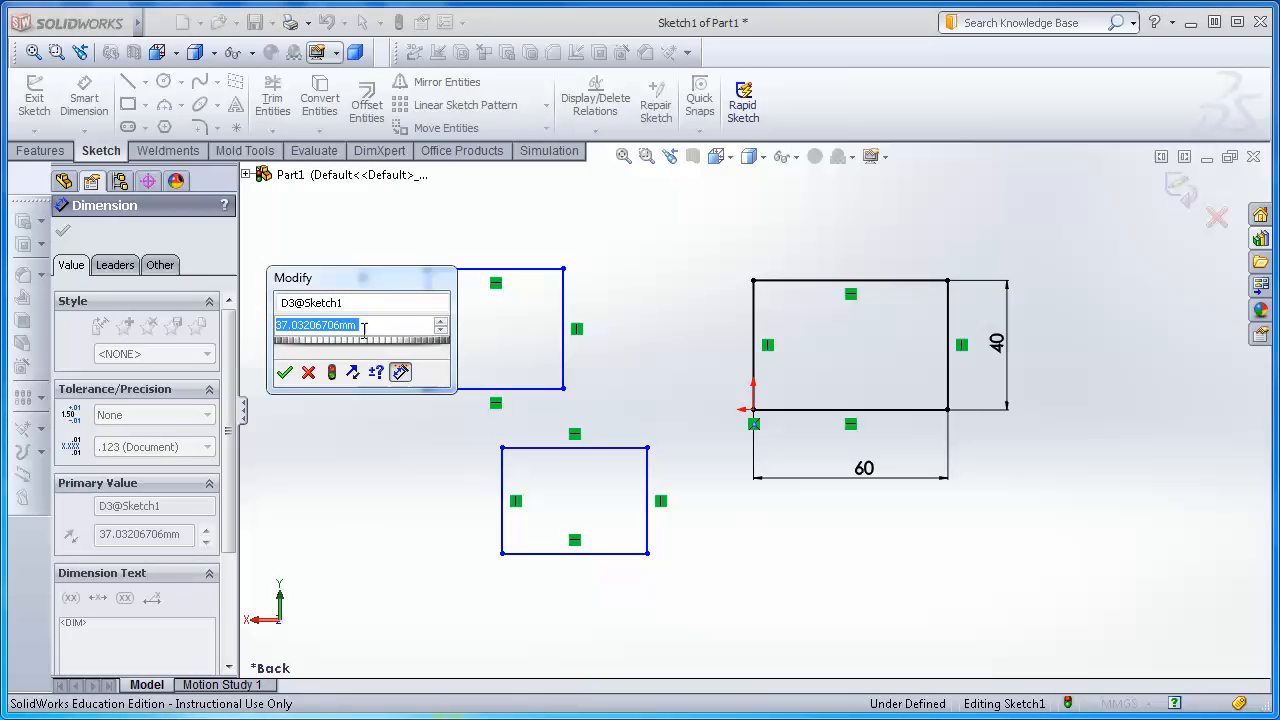
pyautogui.press('Return')
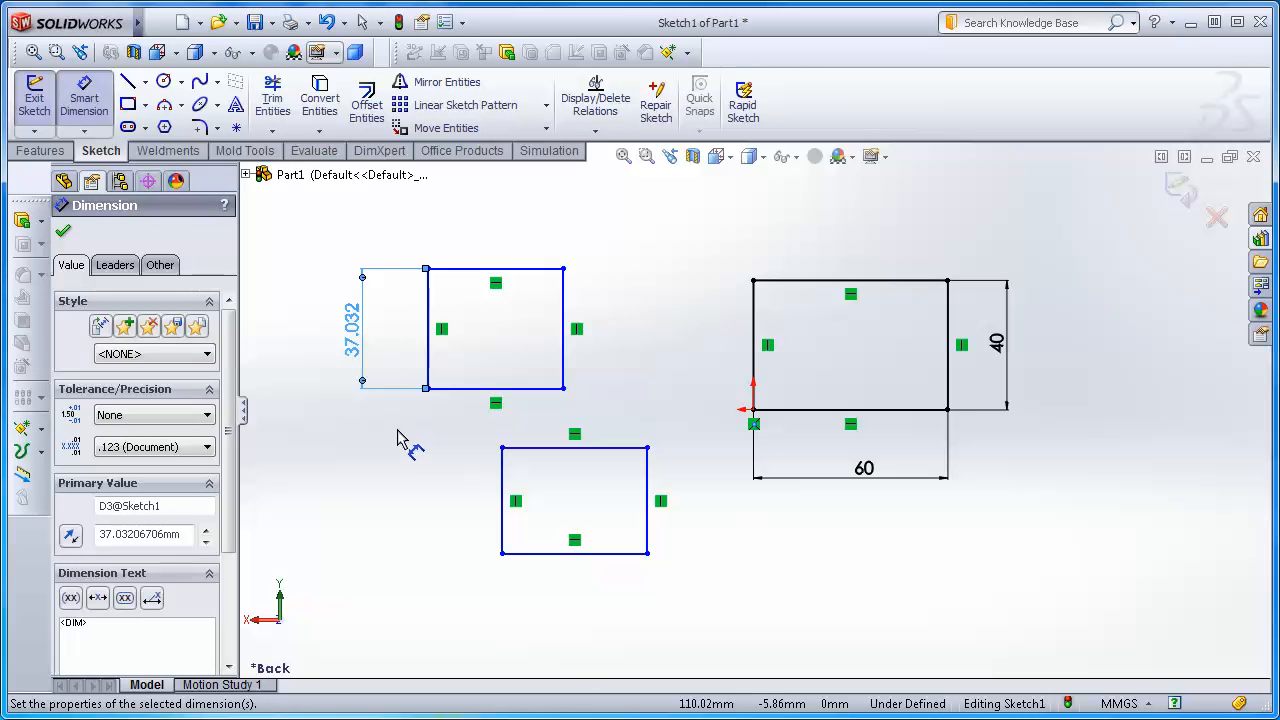
pyautogui.press('Escape')
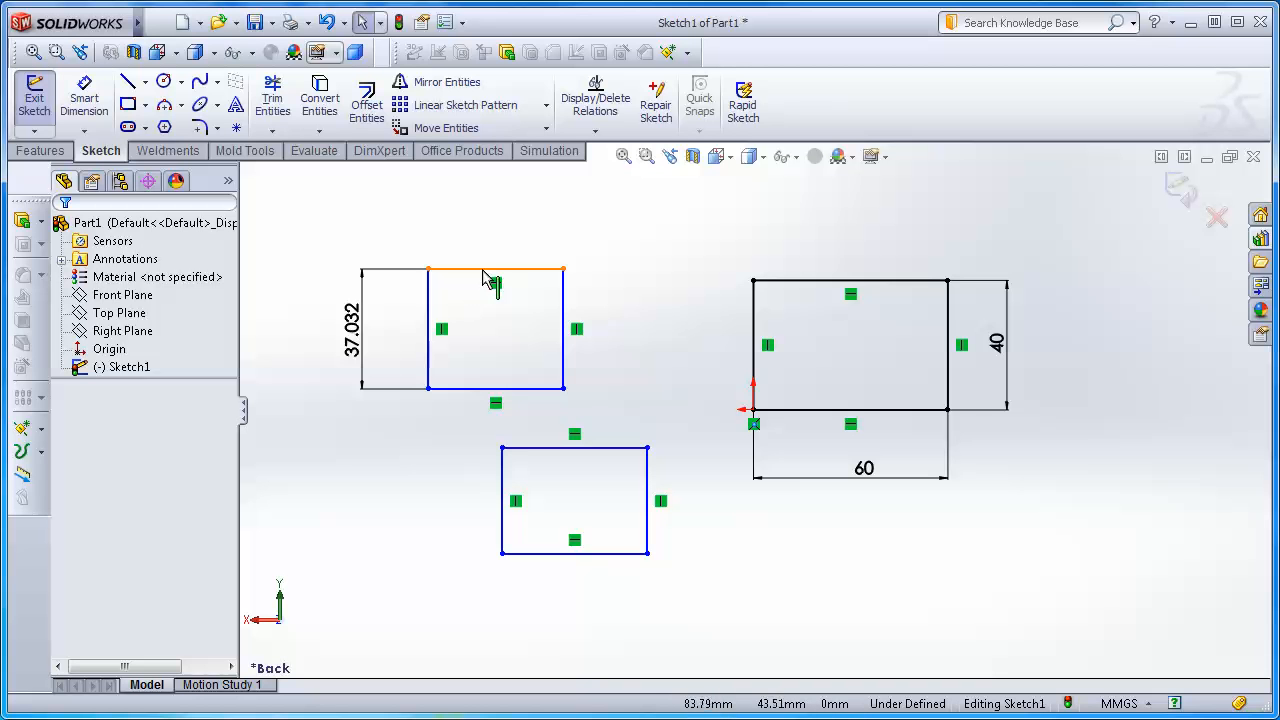
pyautogui.click(82, 98)
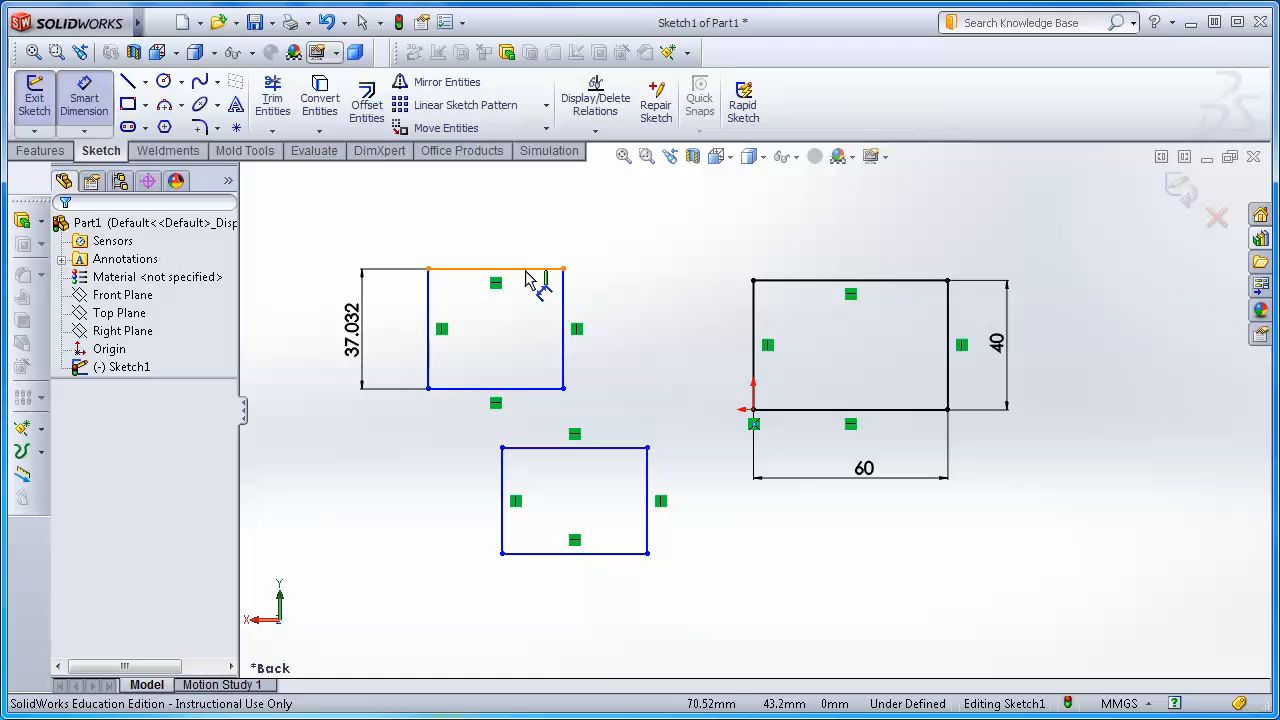
pyautogui.click(524, 268)
pyautogui.click(505, 240)
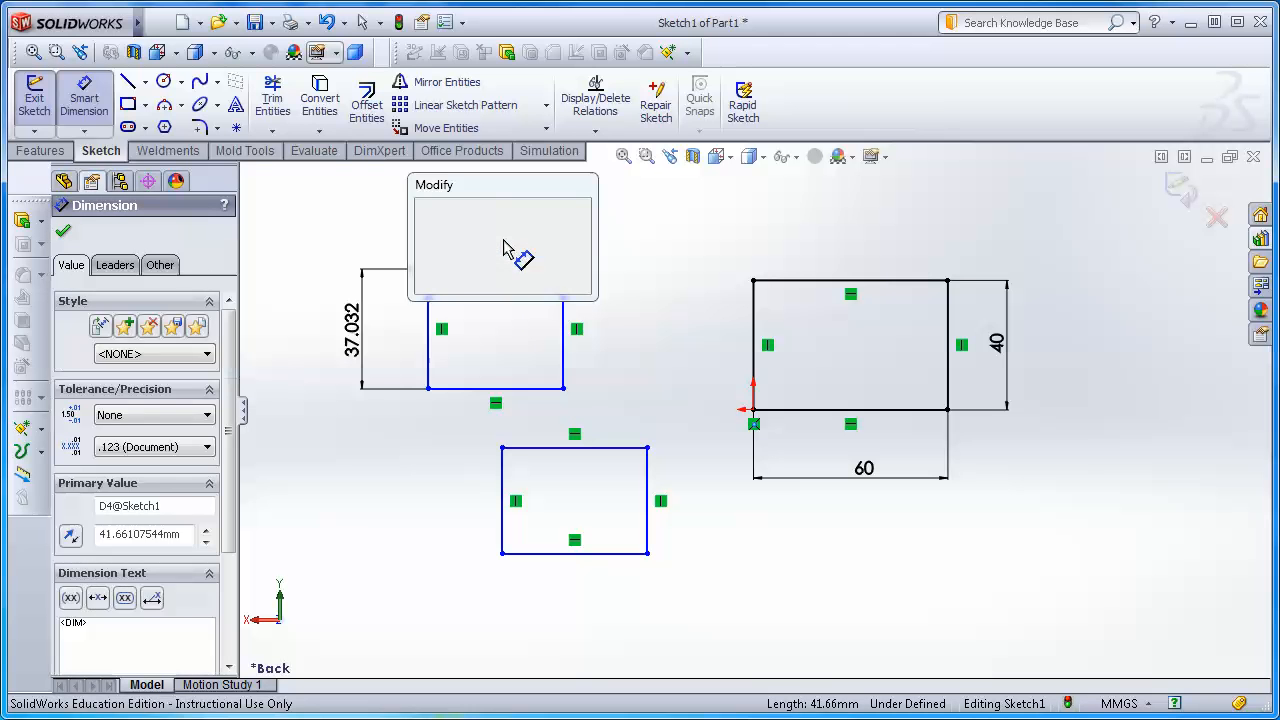
pyautogui.press('Return')
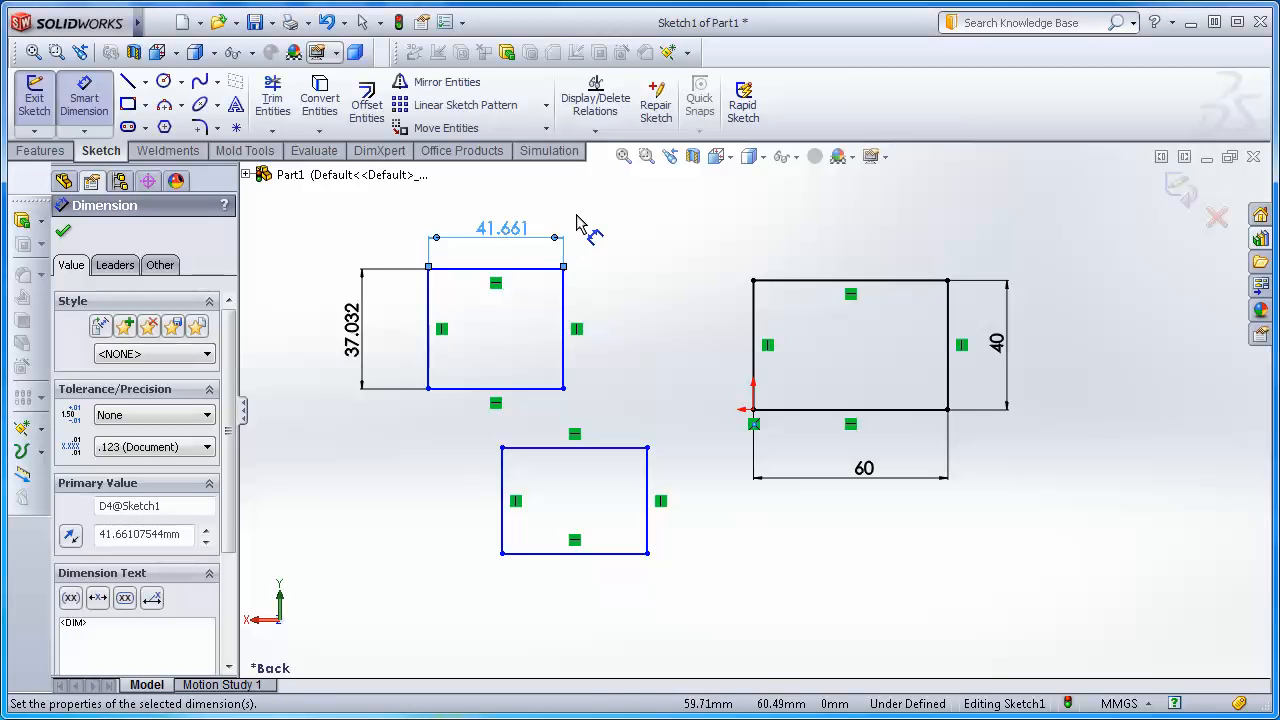
pyautogui.click(609, 238)
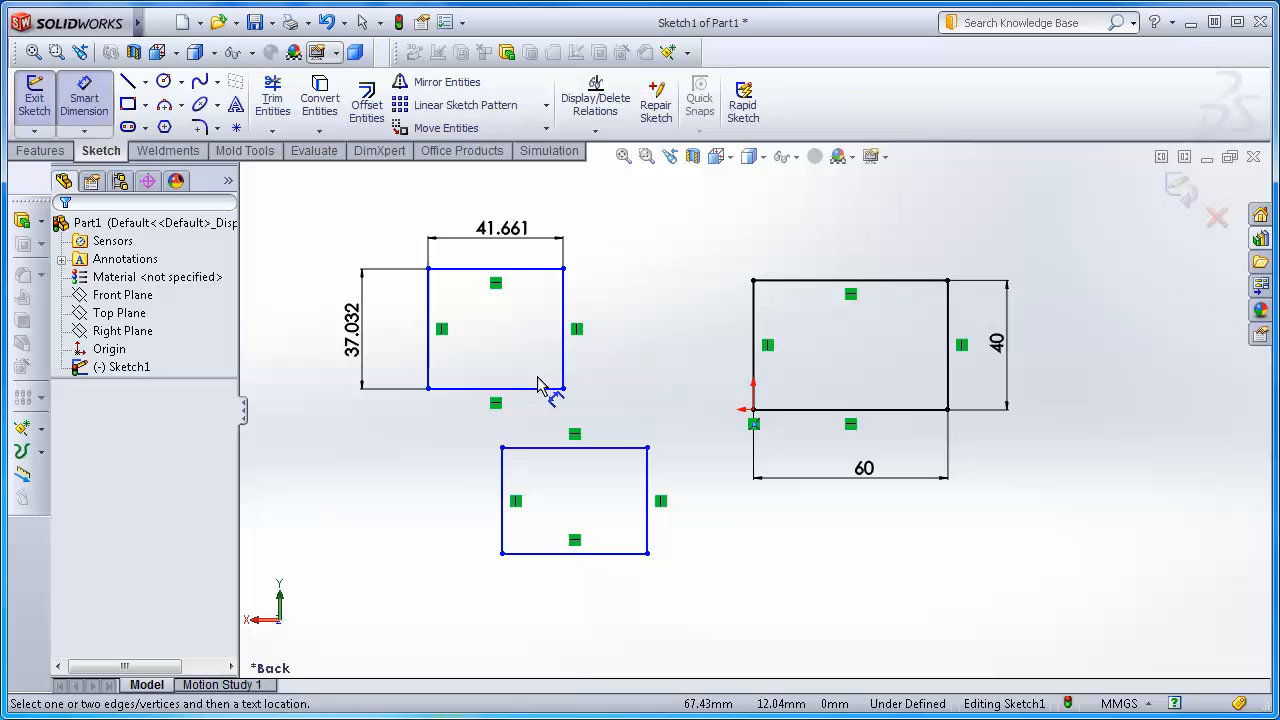
# Set the upper extra rectangle's width to 41 mm and its height to 36 mm
pyautogui.click(510, 225)
pyautogui.doubleClick(511, 225)
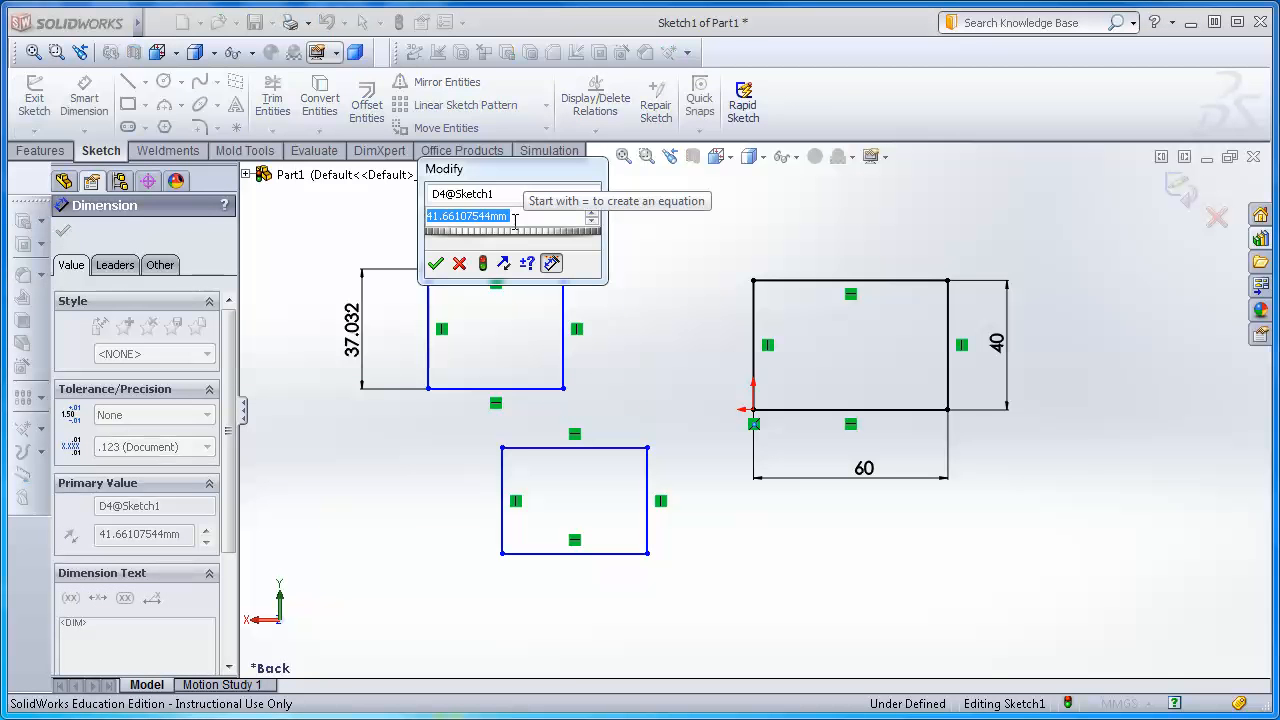
pyautogui.write('41')
pyautogui.press('Return')
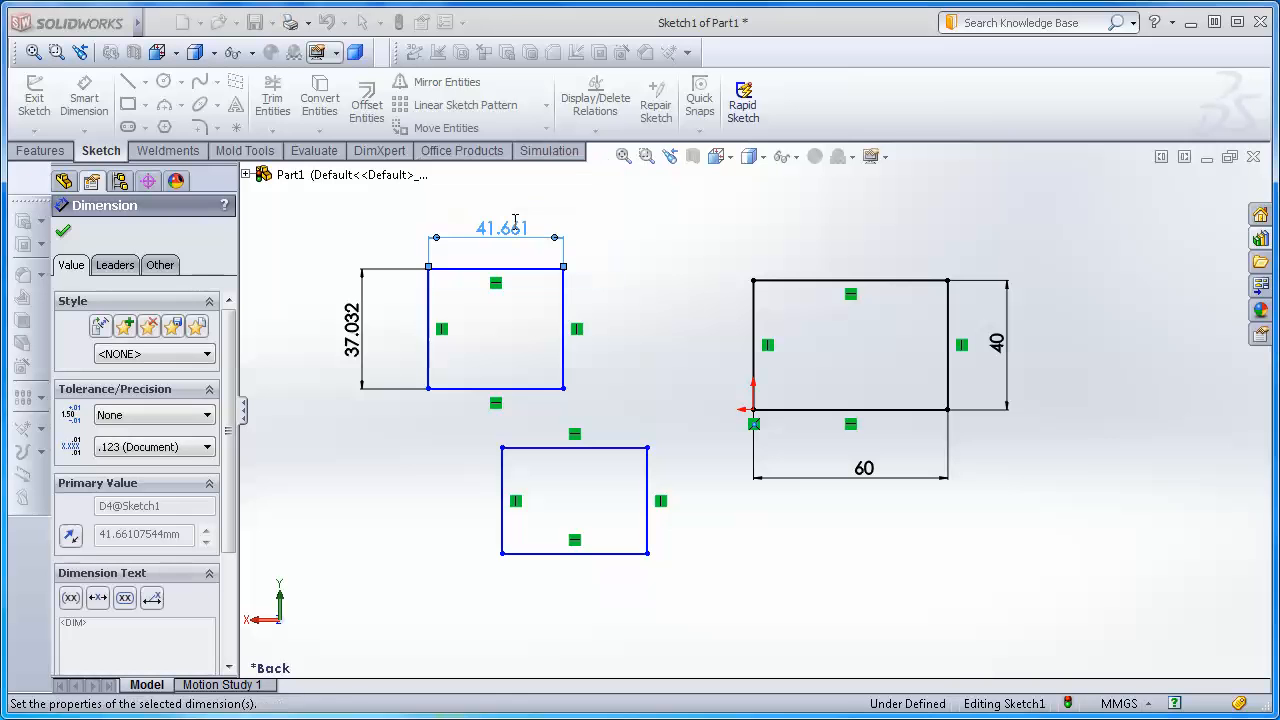
pyautogui.doubleClick(352, 325)
pyautogui.write('36')
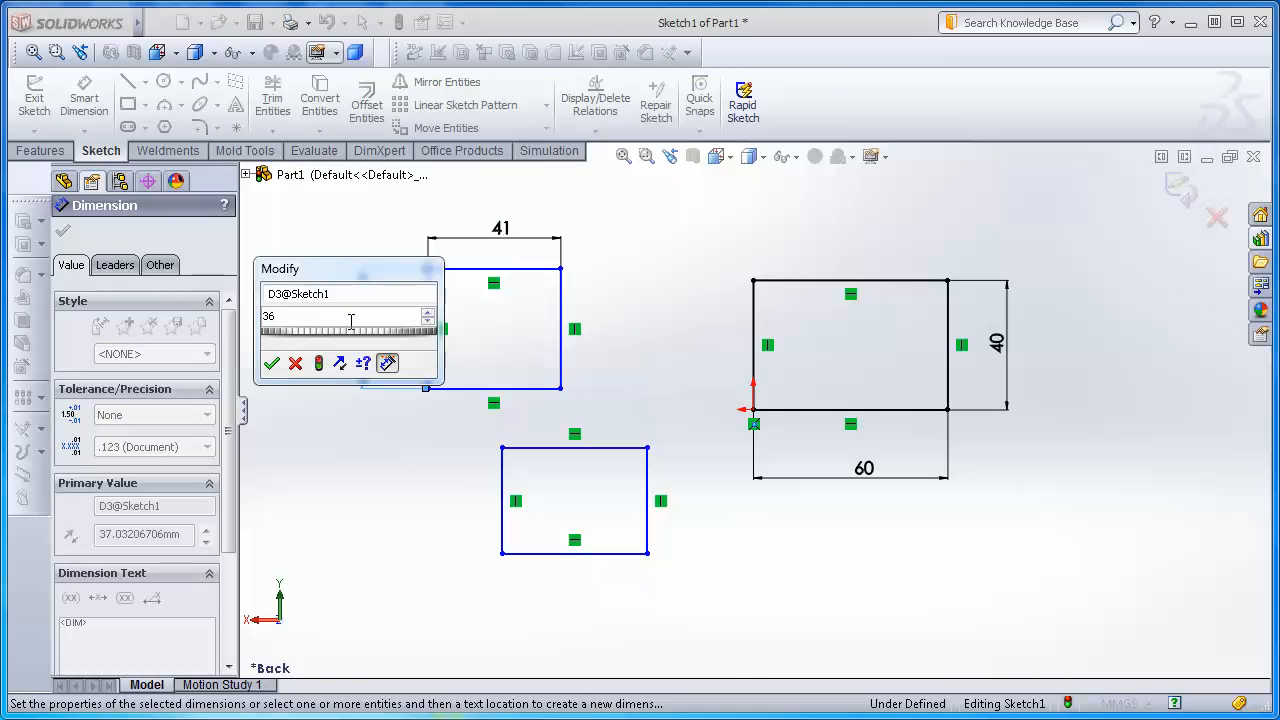
pyautogui.press('Return')
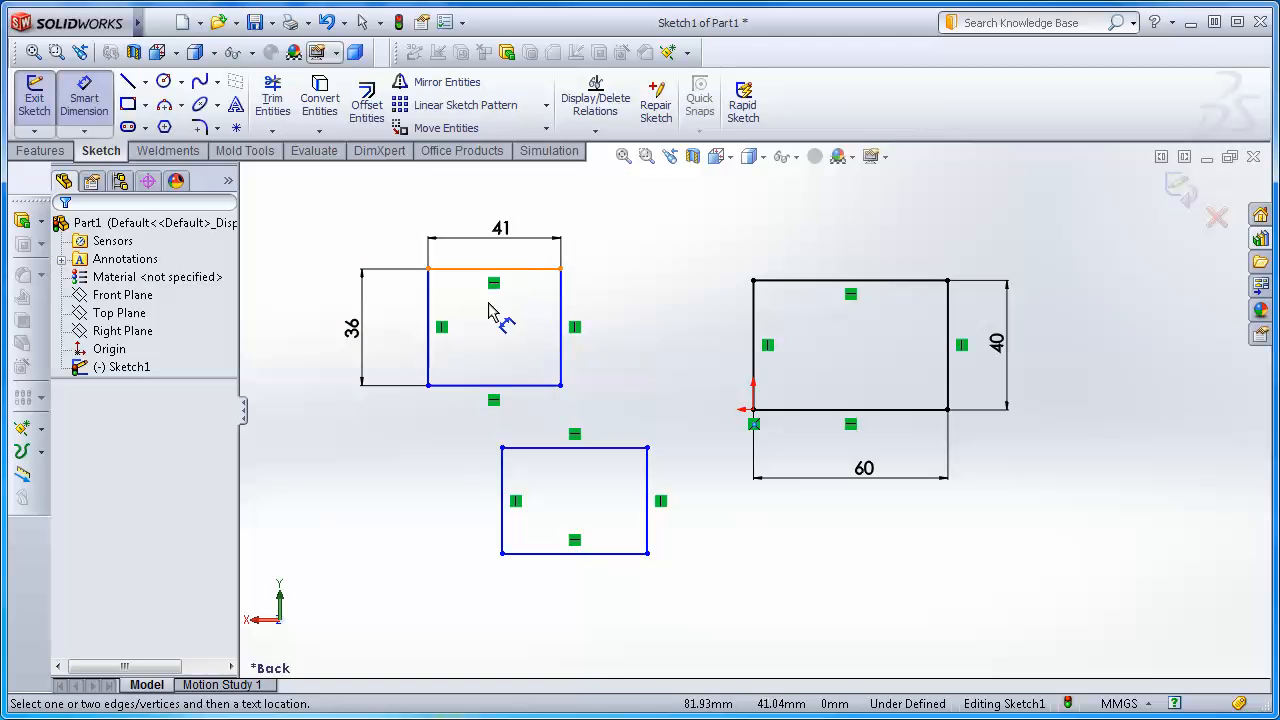
pyautogui.click(562, 352)
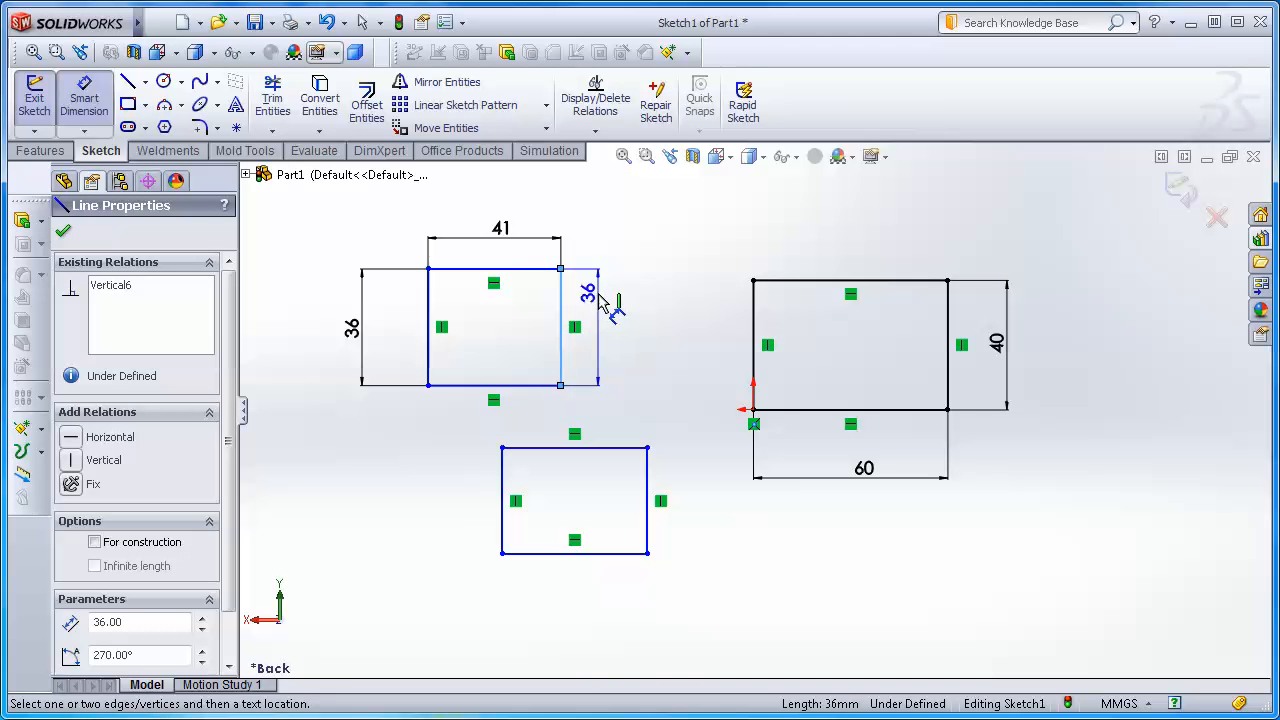
pyautogui.press('Escape')
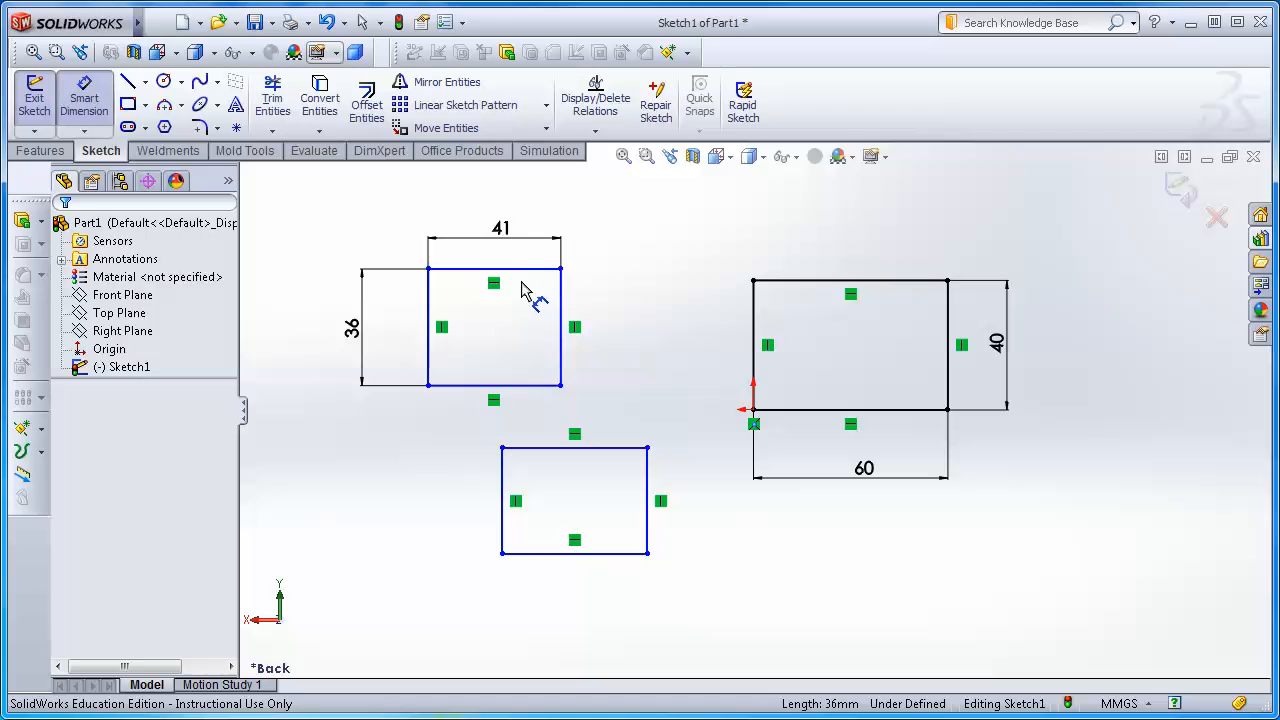
pyautogui.press('Escape')
# Move the upper extra rectangle slightly down, and delete both extra rectangles together with their dimensions
pyautogui.moveTo(519, 281); pyautogui.dragTo(562, 283)
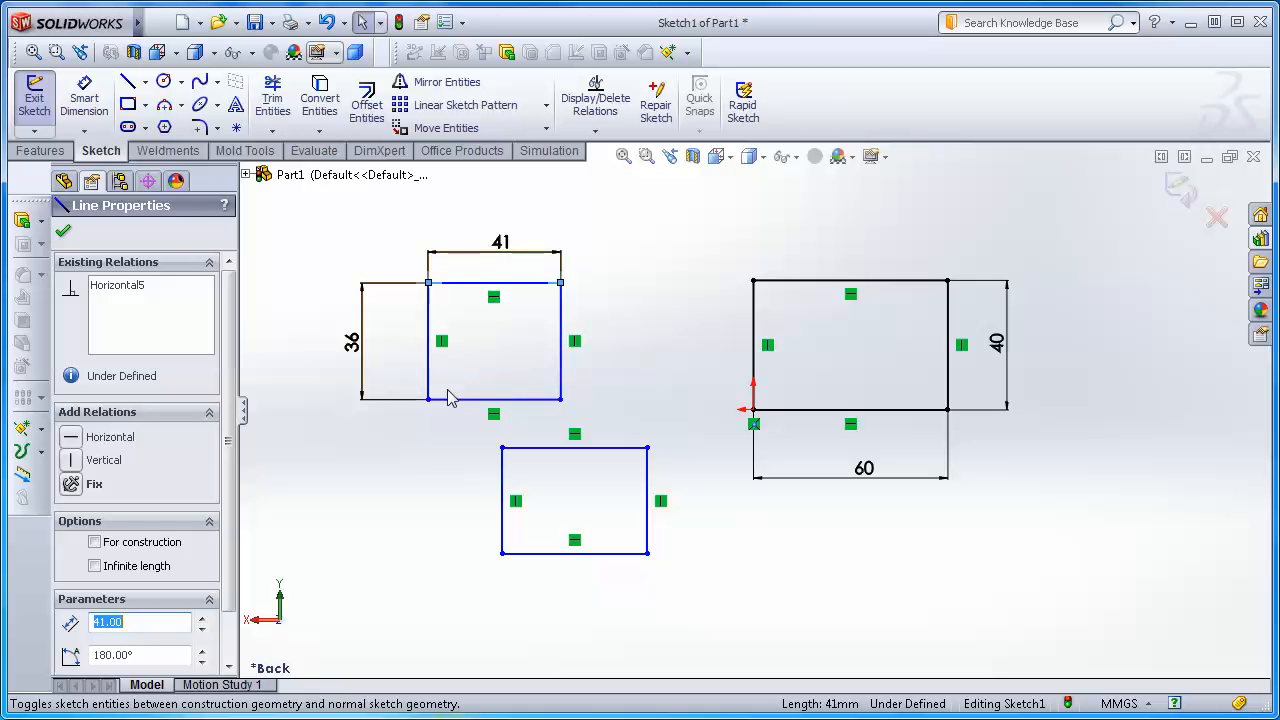
pyautogui.moveTo(303, 209)
pyautogui.mouseDown()
pyautogui.moveTo(685, 619)
pyautogui.moveTo(717, 620)
pyautogui.mouseUp()
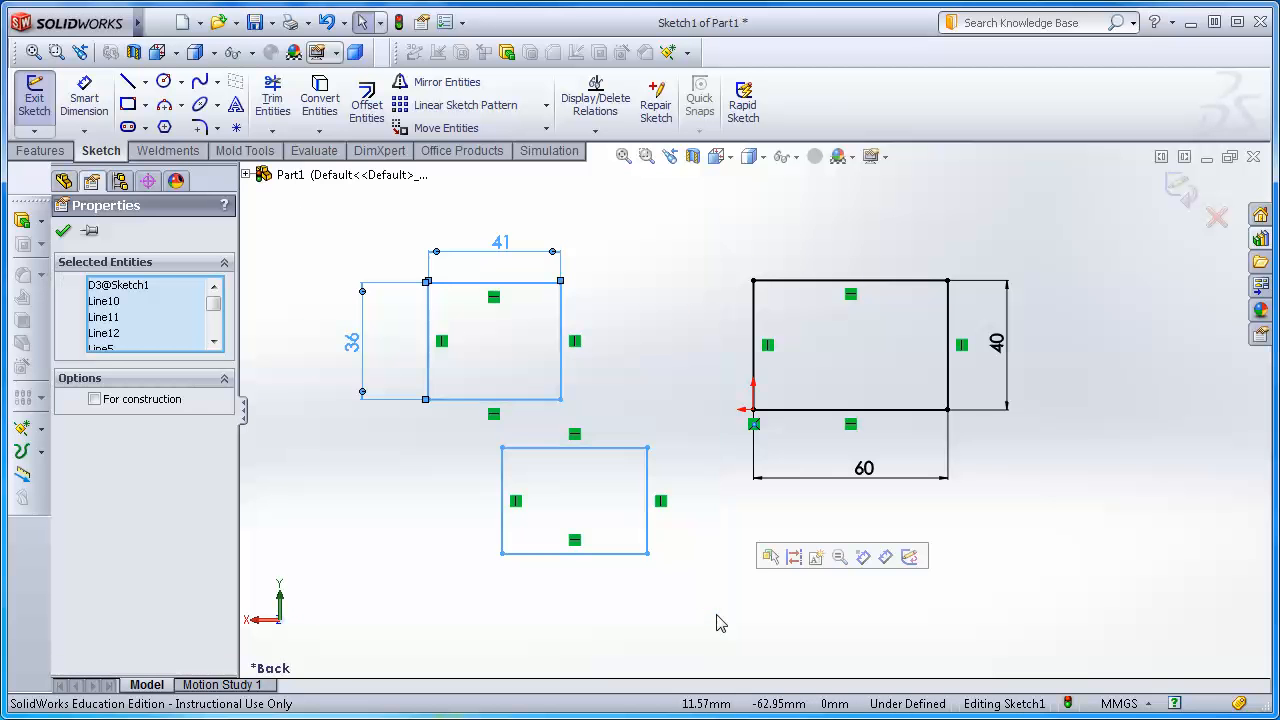
pyautogui.press('Delete')
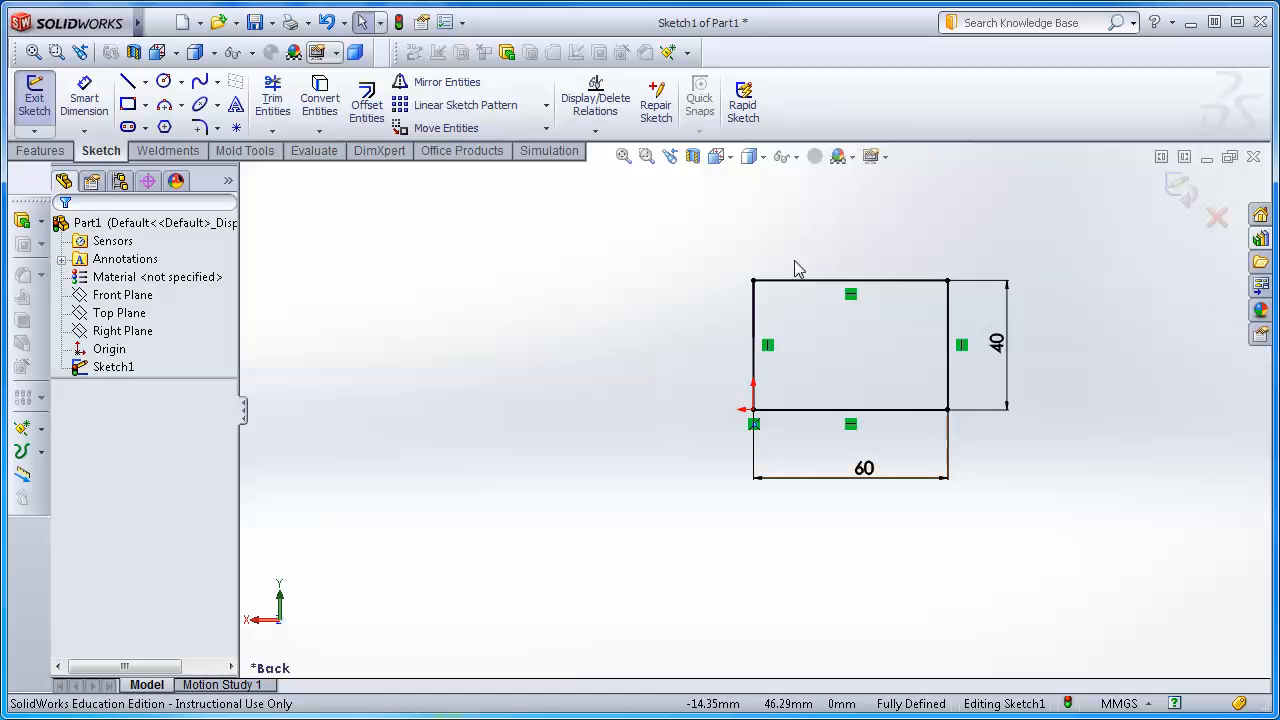
# Close the sketch and set up a blind Boss-Extrude of the 60 × 40 mm rectangle with a depth of 100 mm
pyautogui.click(1179, 190)
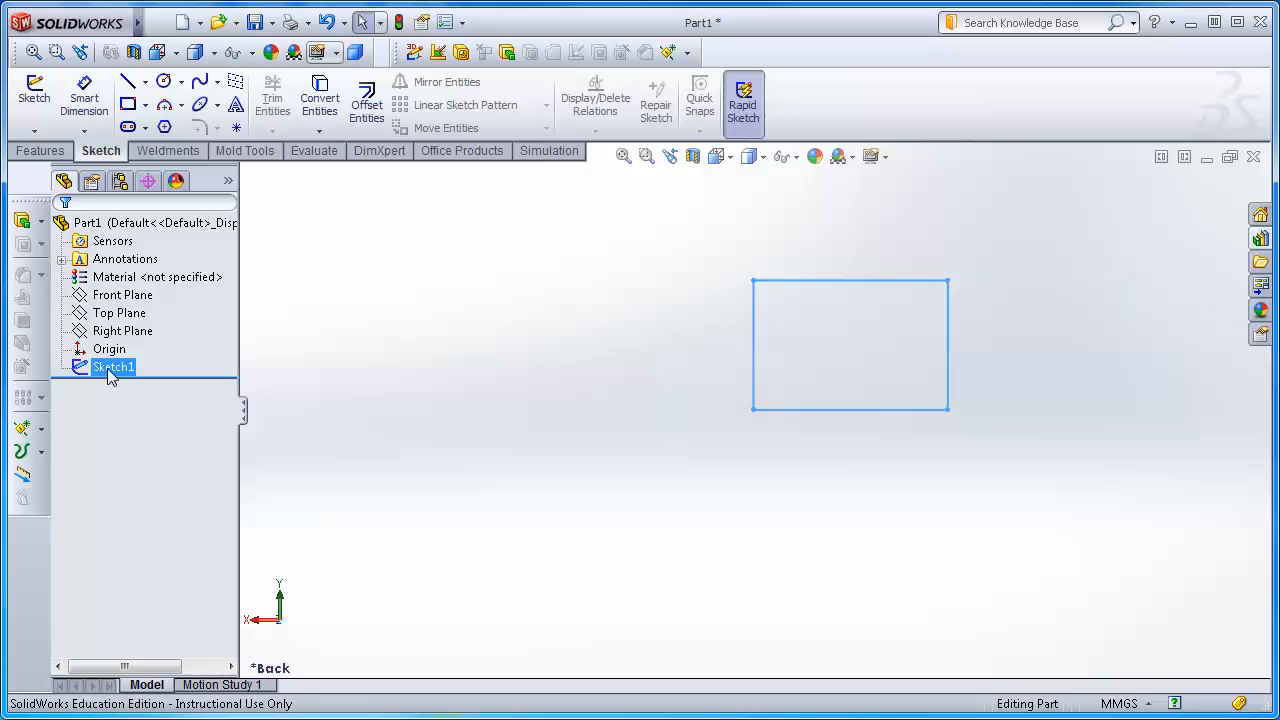
pyautogui.click(30, 152)
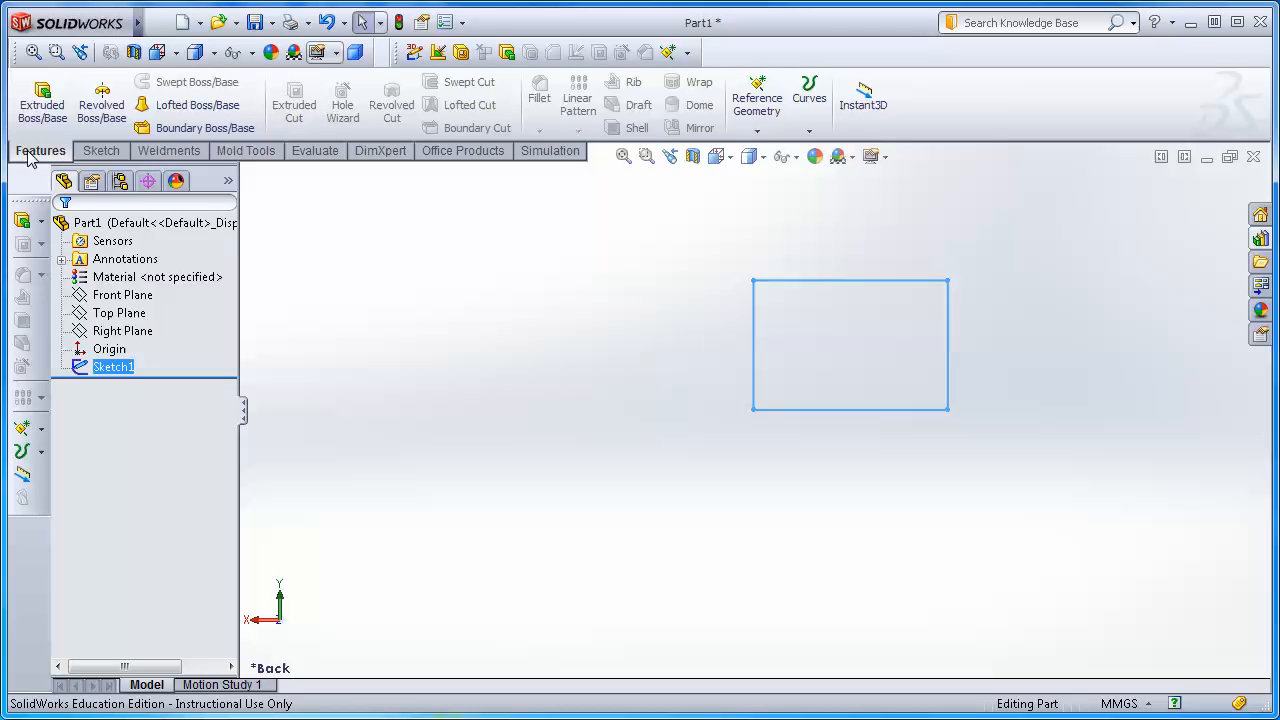
pyautogui.click(43, 104)
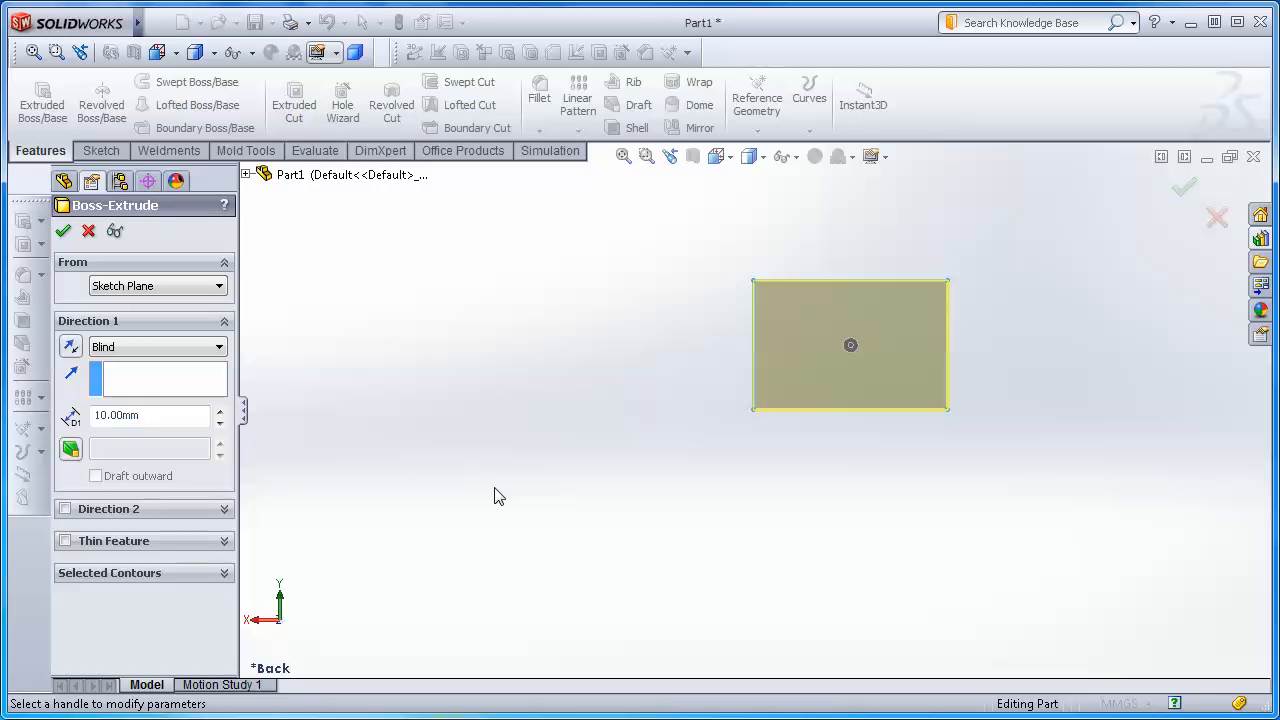
pyautogui.moveTo(500, 494); pyautogui.dragTo(640, 546, button='middle')
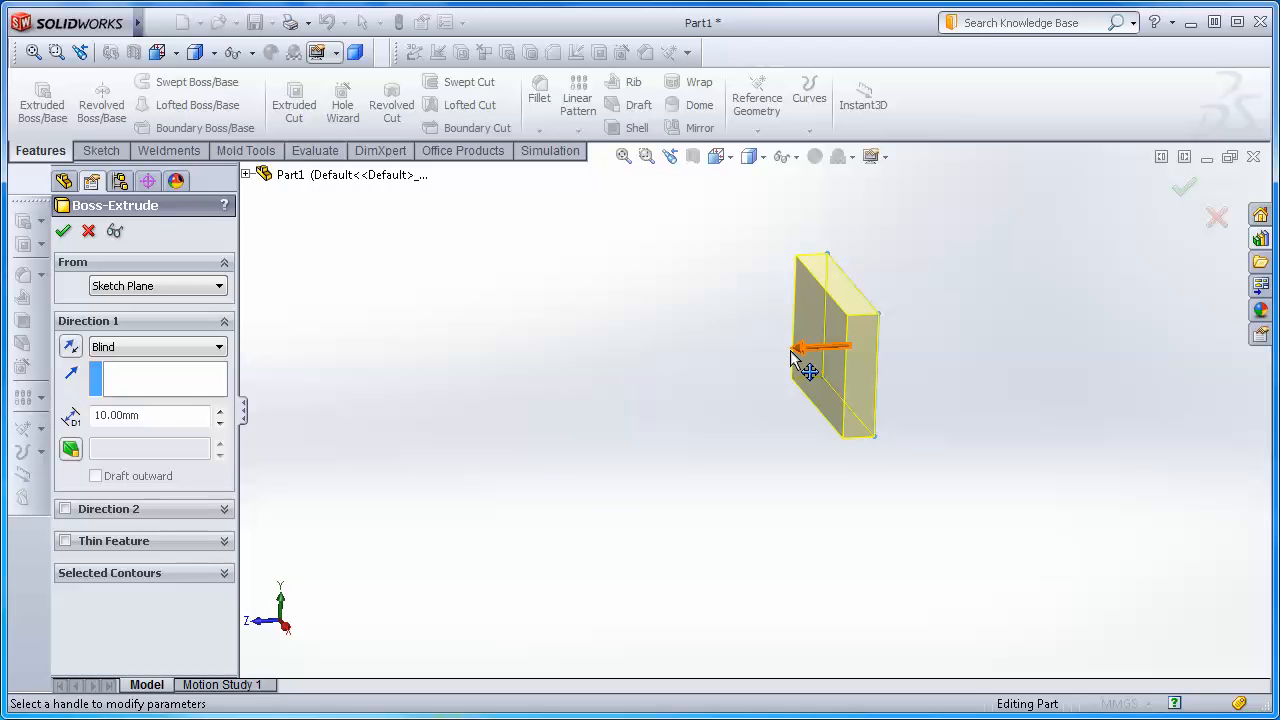
pyautogui.moveTo(808, 357)
pyautogui.mouseDown()
pyautogui.moveTo(443, 366)
pyautogui.moveTo(491, 371)
pyautogui.moveTo(472, 366)
pyautogui.mouseUp()
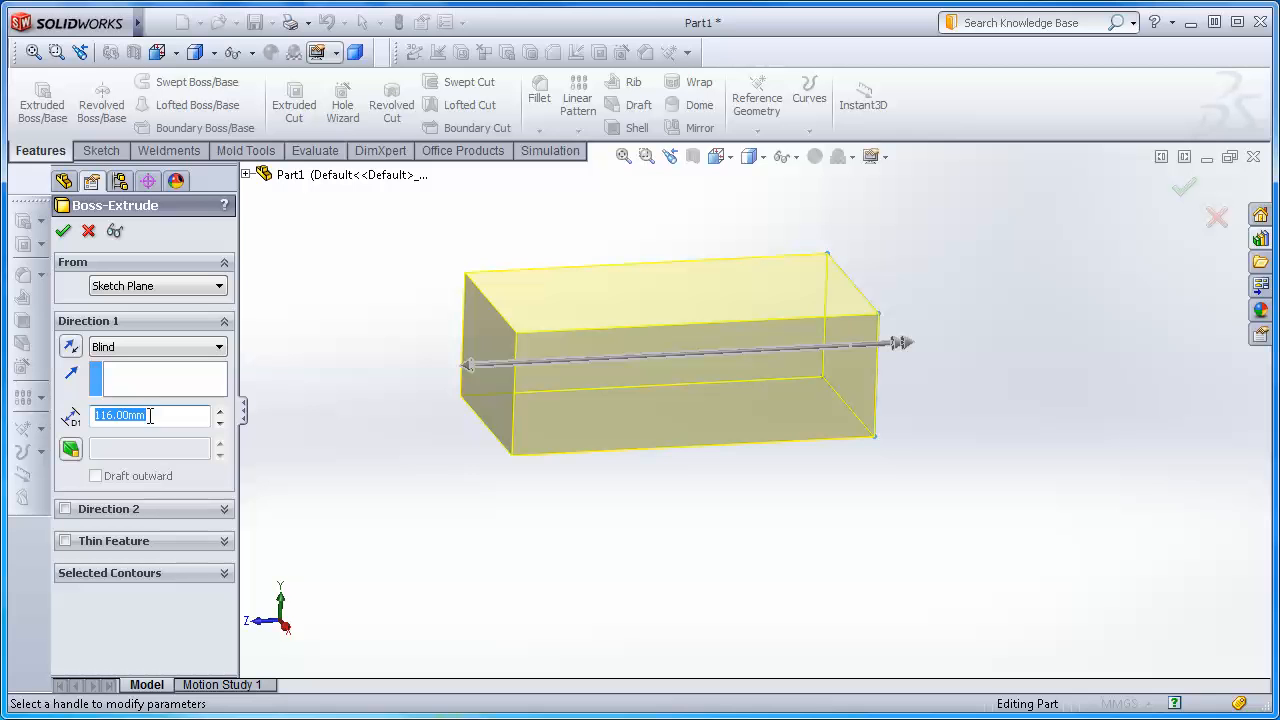
pyautogui.moveTo(158, 416); pyautogui.dragTo(43, 423)
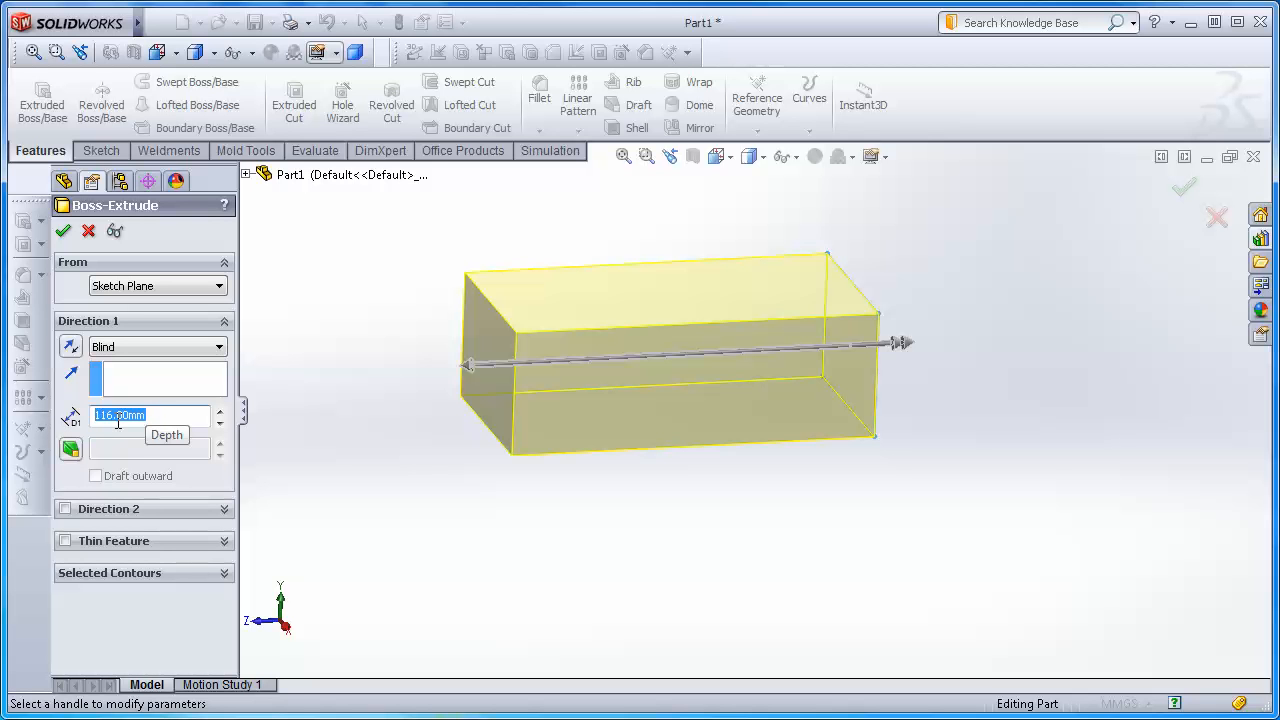
pyautogui.write('100')
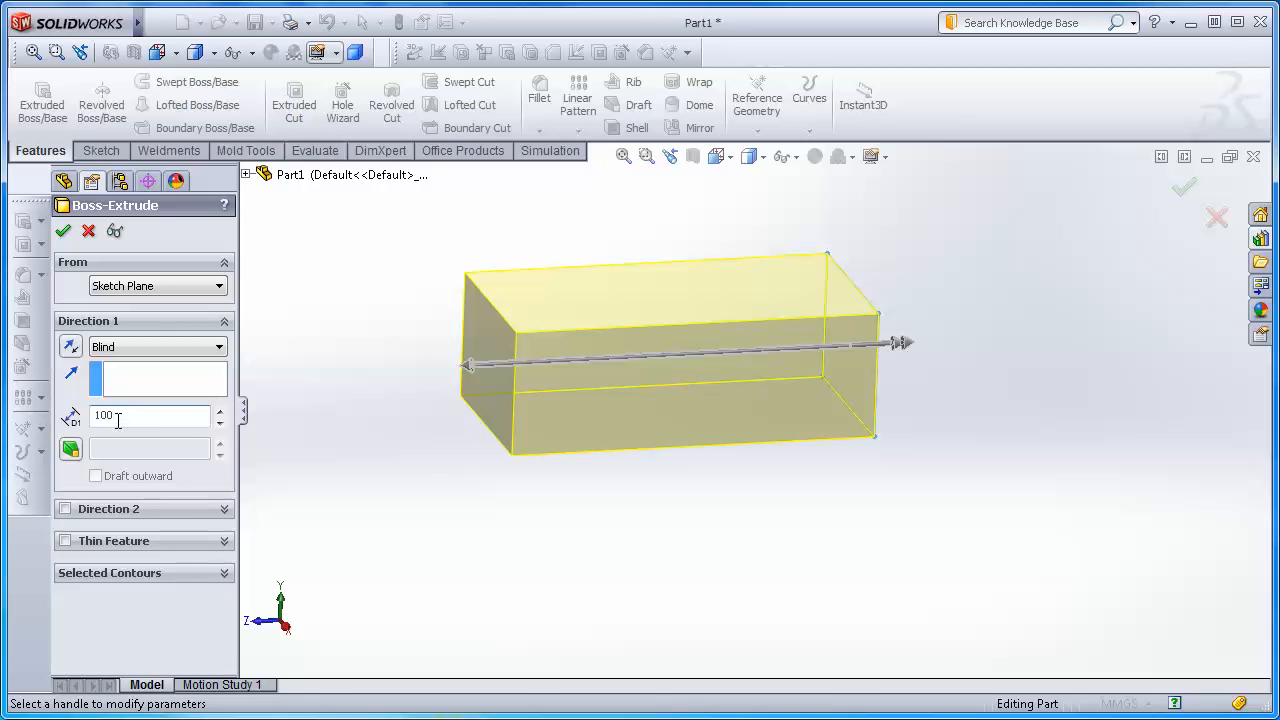
pyautogui.press('Return')
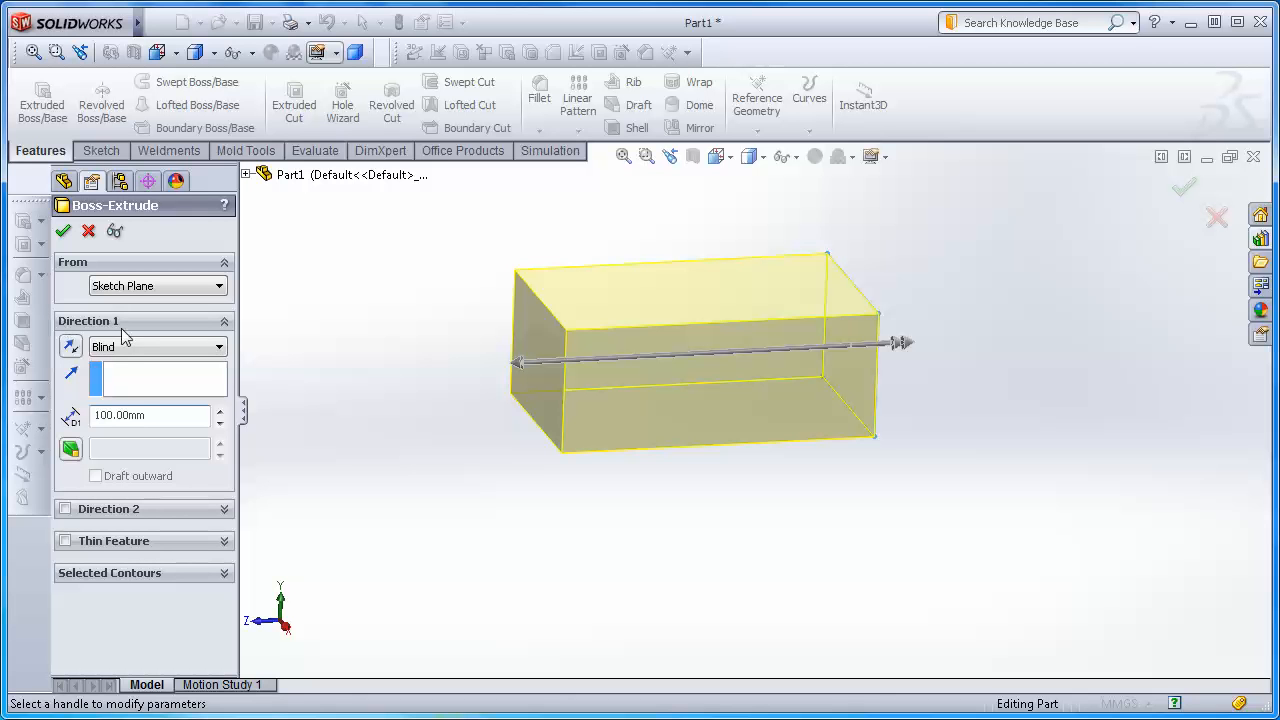
# Review the extrusion's end condition options, then enable Direction 2 on a trial basis and turn it off again
pyautogui.click(220, 348)
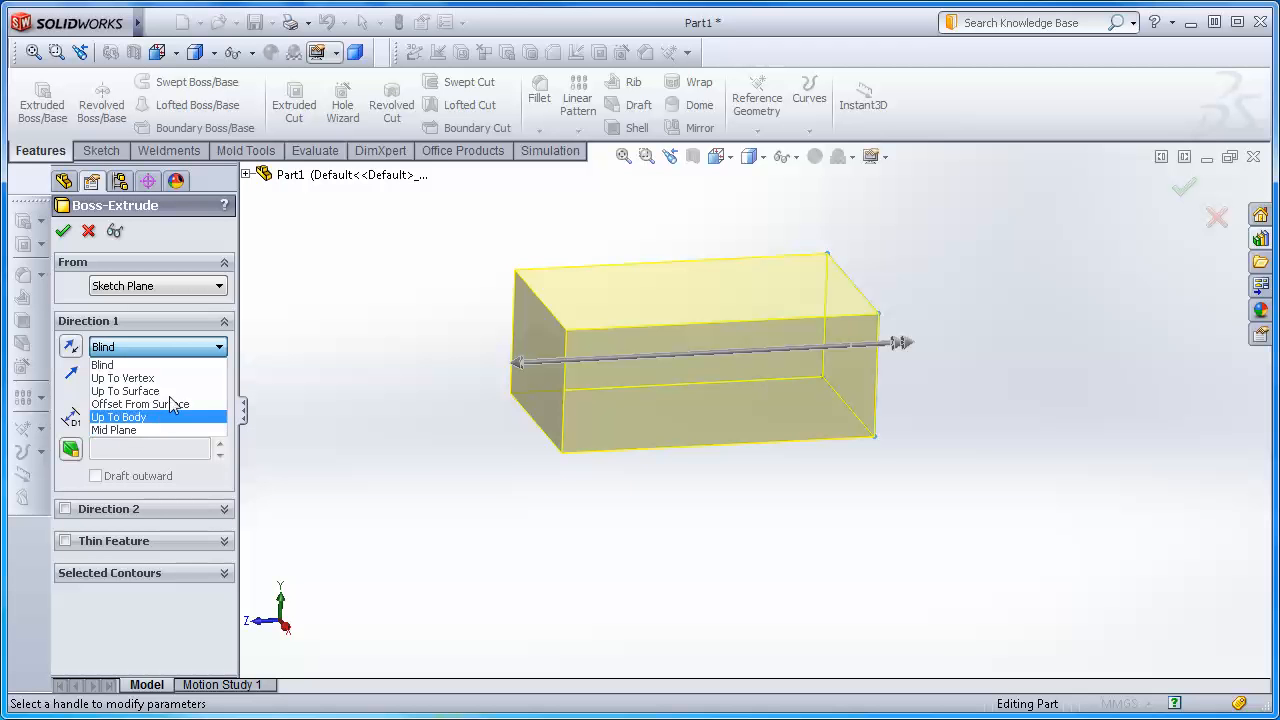
pyautogui.click(108, 354)
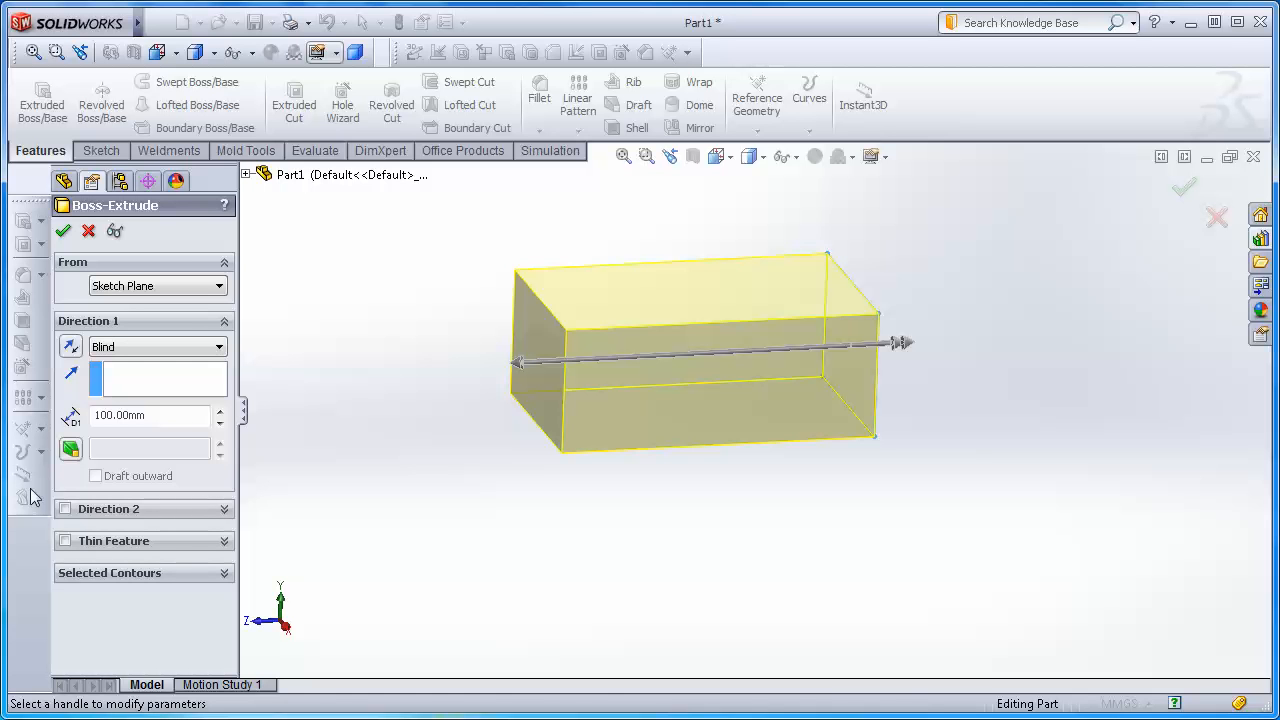
pyautogui.click(65, 509)
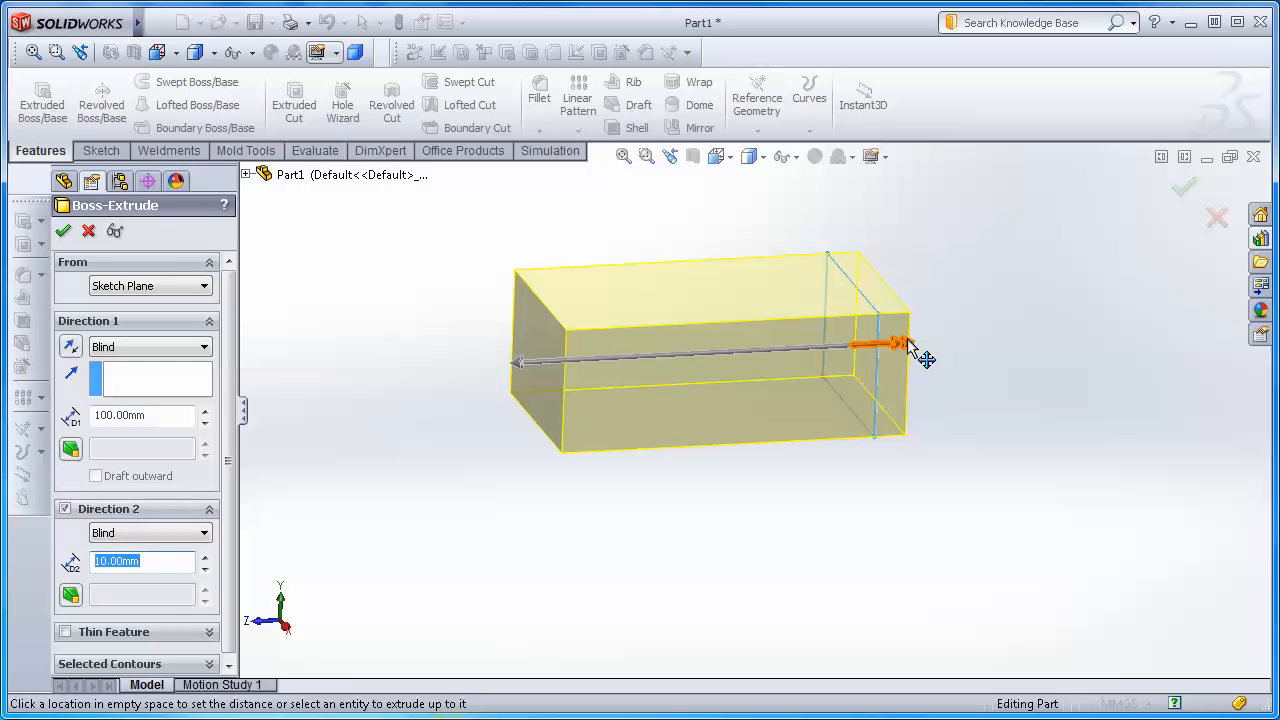
pyautogui.click(65, 509)
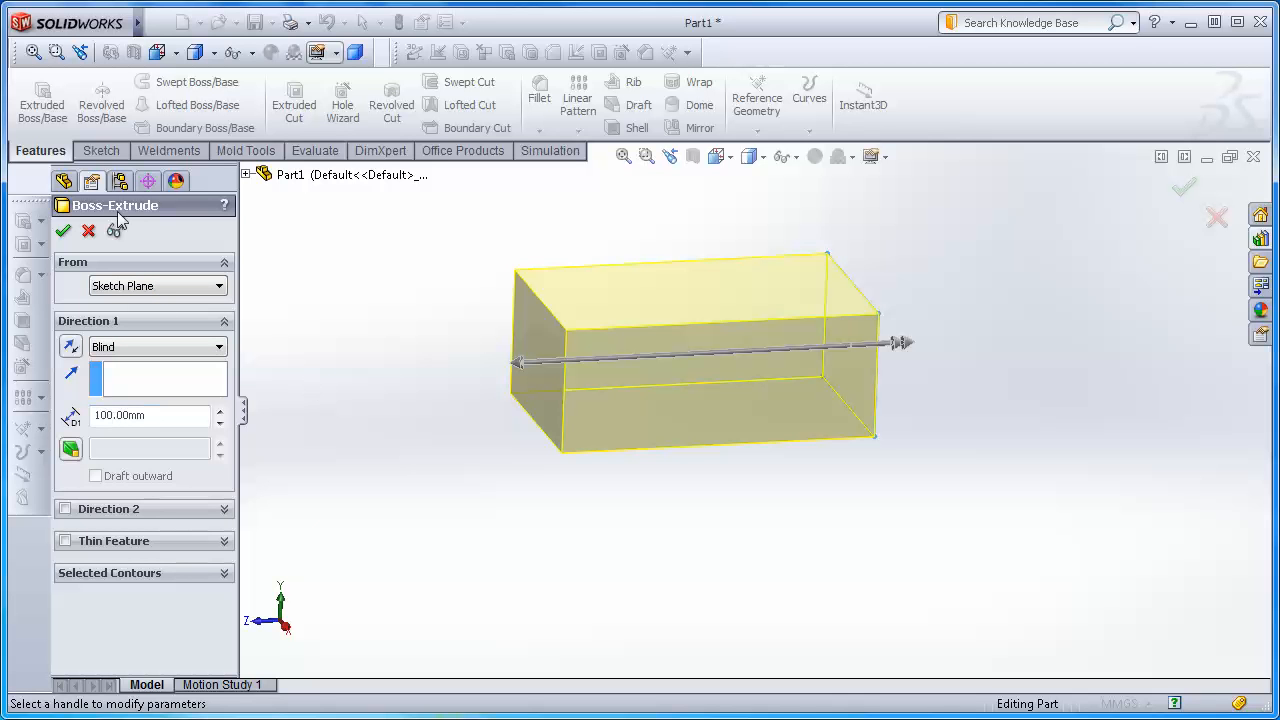
# Finish the 100 mm extrusion and consult the reference drawing for the shape of the first cut
pyautogui.click(62, 232)
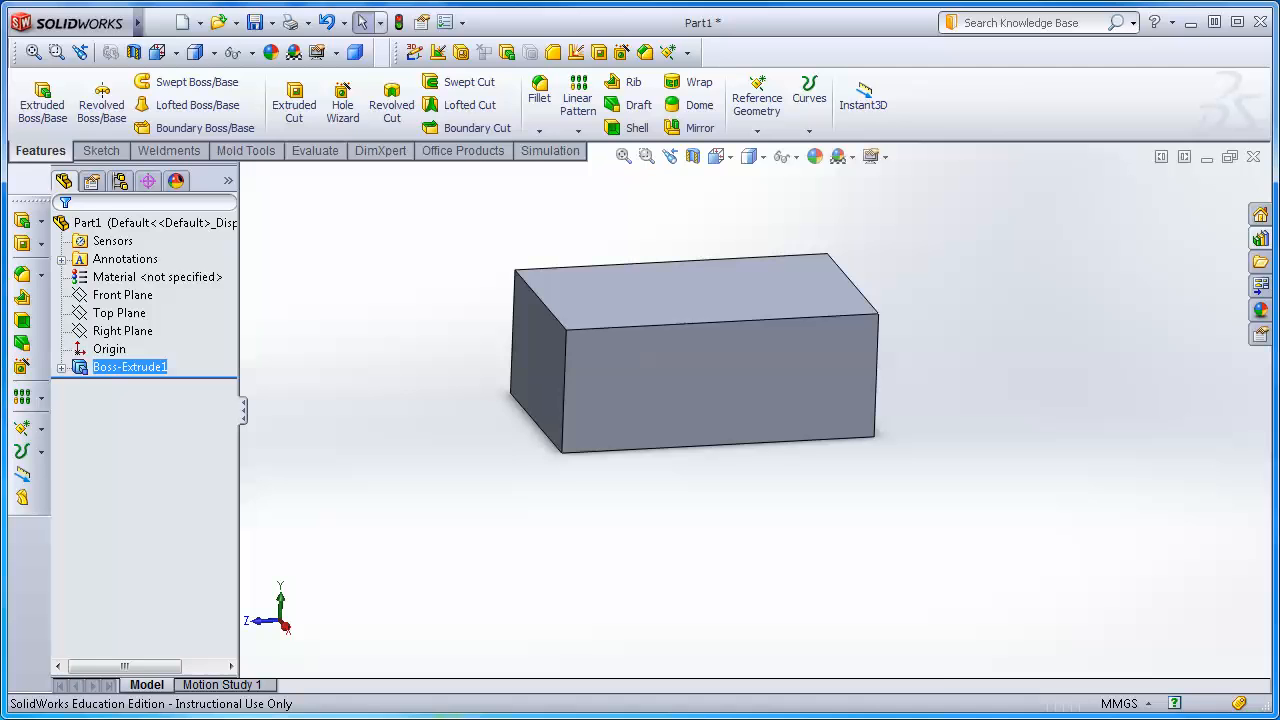
pyautogui.moveTo(2, 22); pyautogui.dragTo(637, 133)
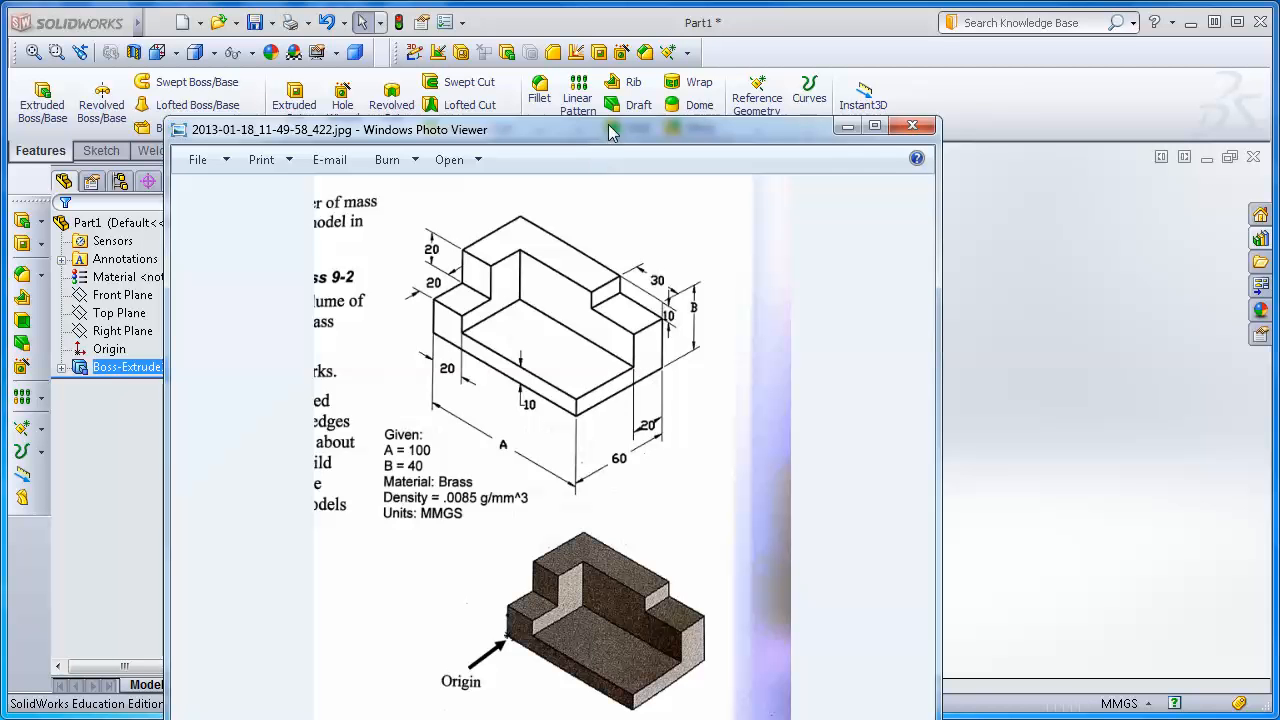
pyautogui.moveTo(609, 128); pyautogui.dragTo(0, 86)
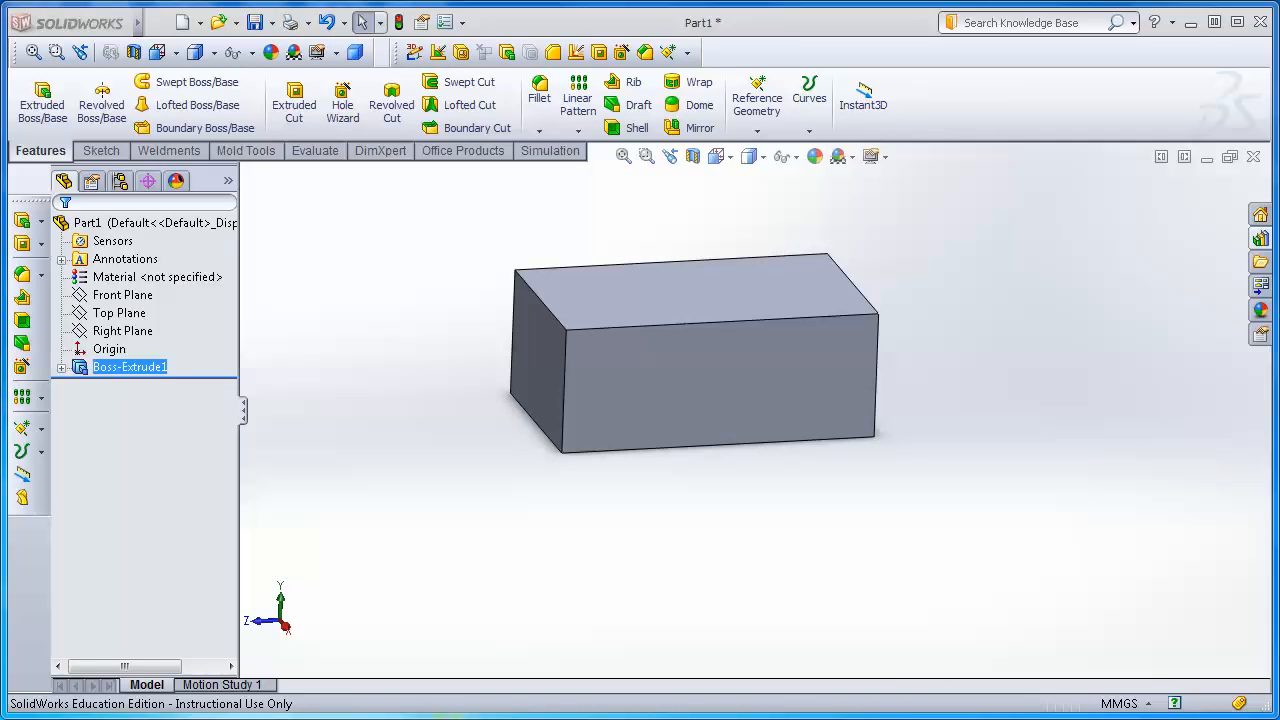
# Start a new sketch on the block's 60 × 40 mm end face at the origin, viewed normal to the face
pyautogui.moveTo(818, 375); pyautogui.dragTo(697, 434, button='middle')
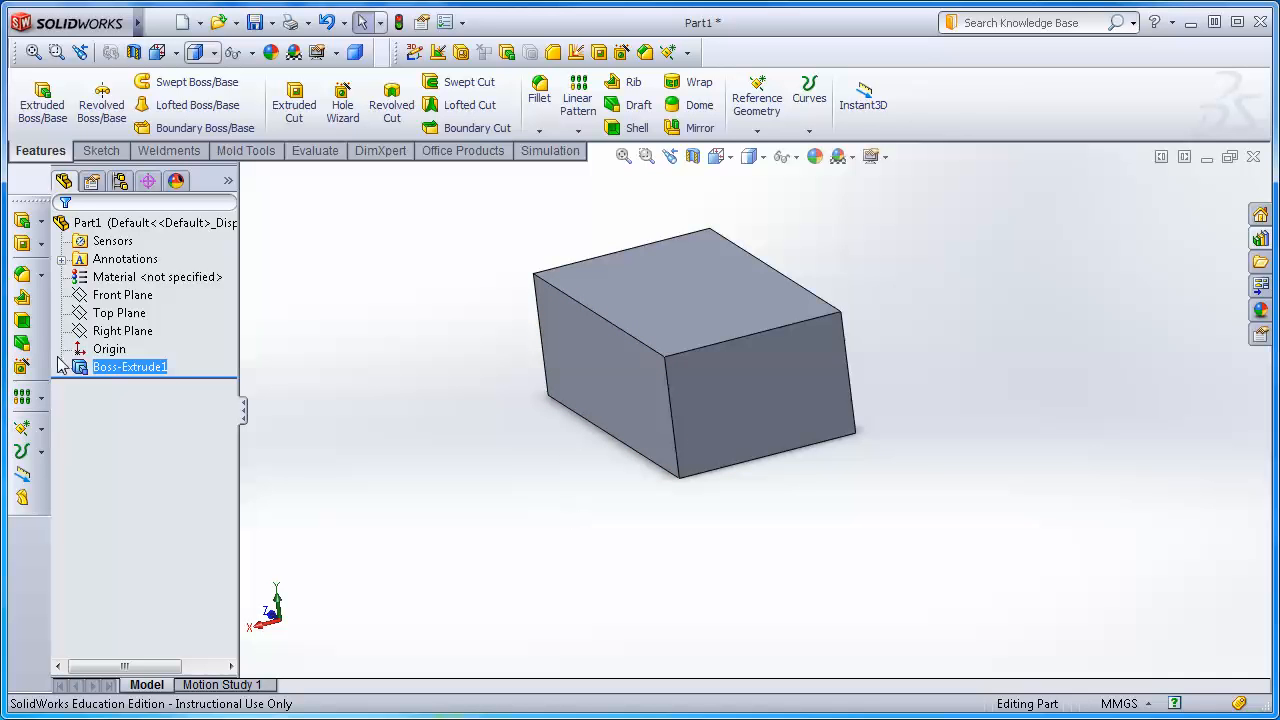
pyautogui.click(95, 297)
pyautogui.click(103, 315)
pyautogui.click(101, 152)
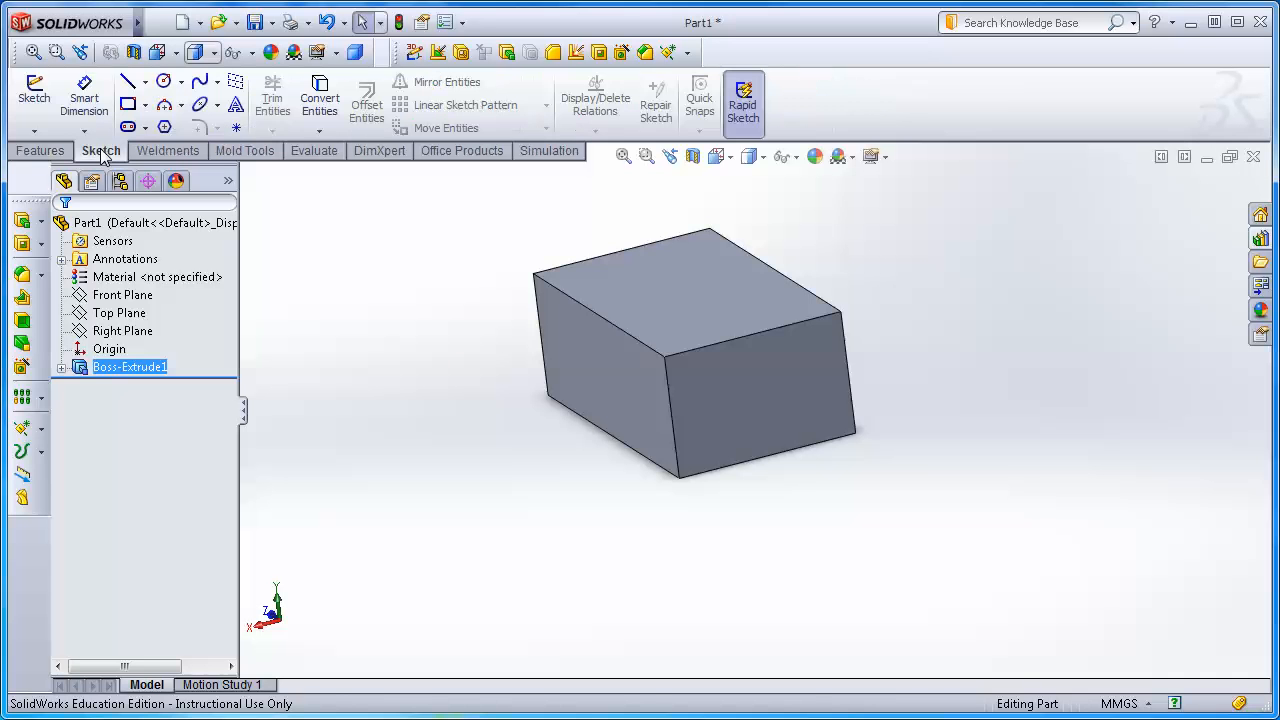
pyautogui.click(35, 92)
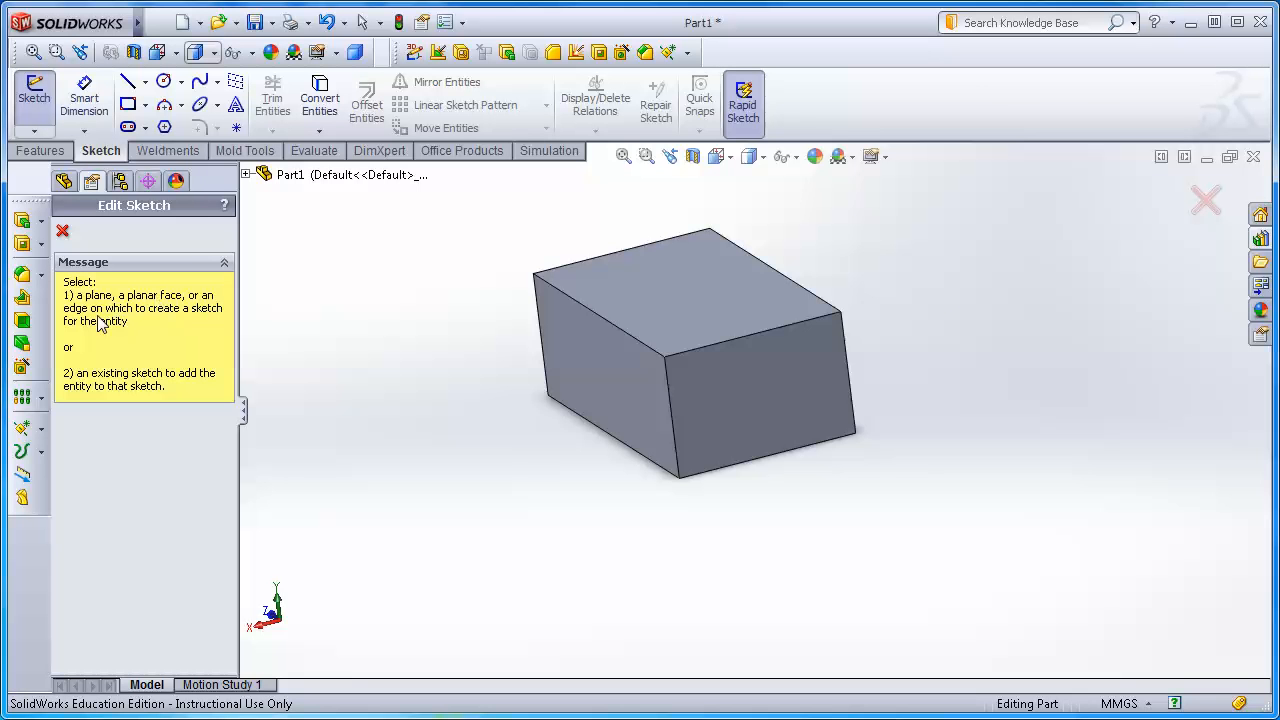
pyautogui.click(762, 397)
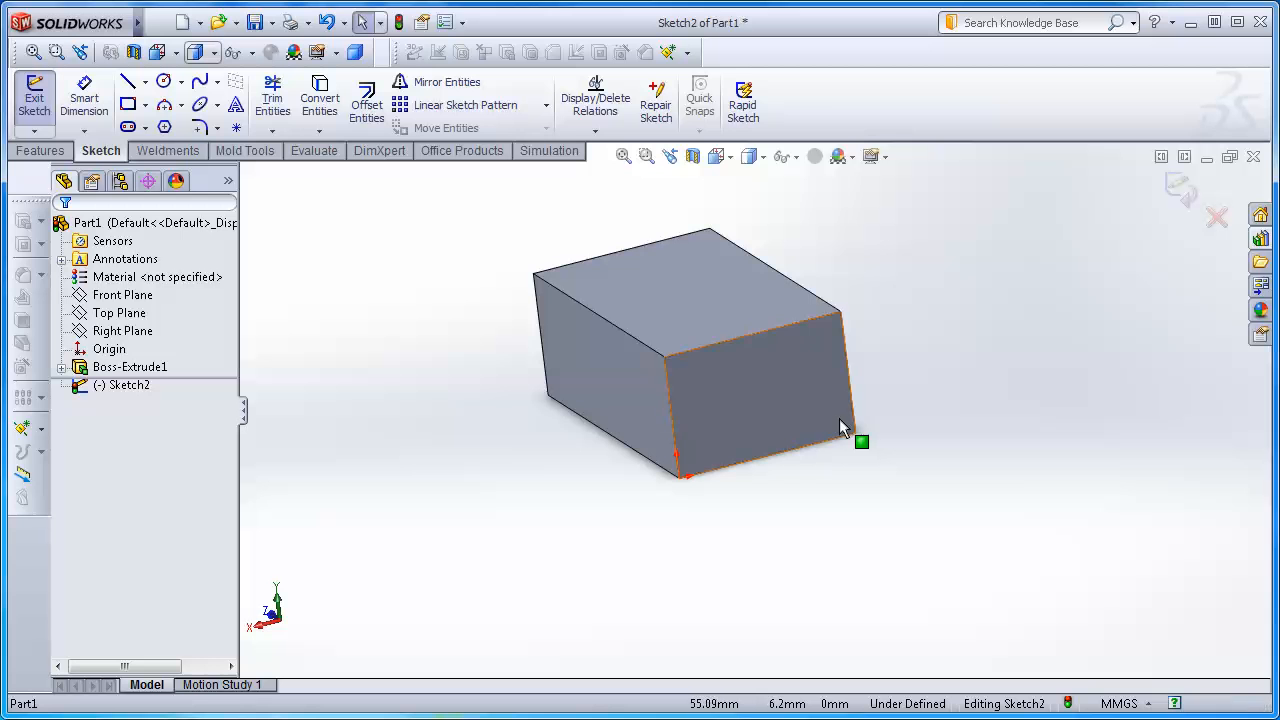
pyautogui.click(731, 158)
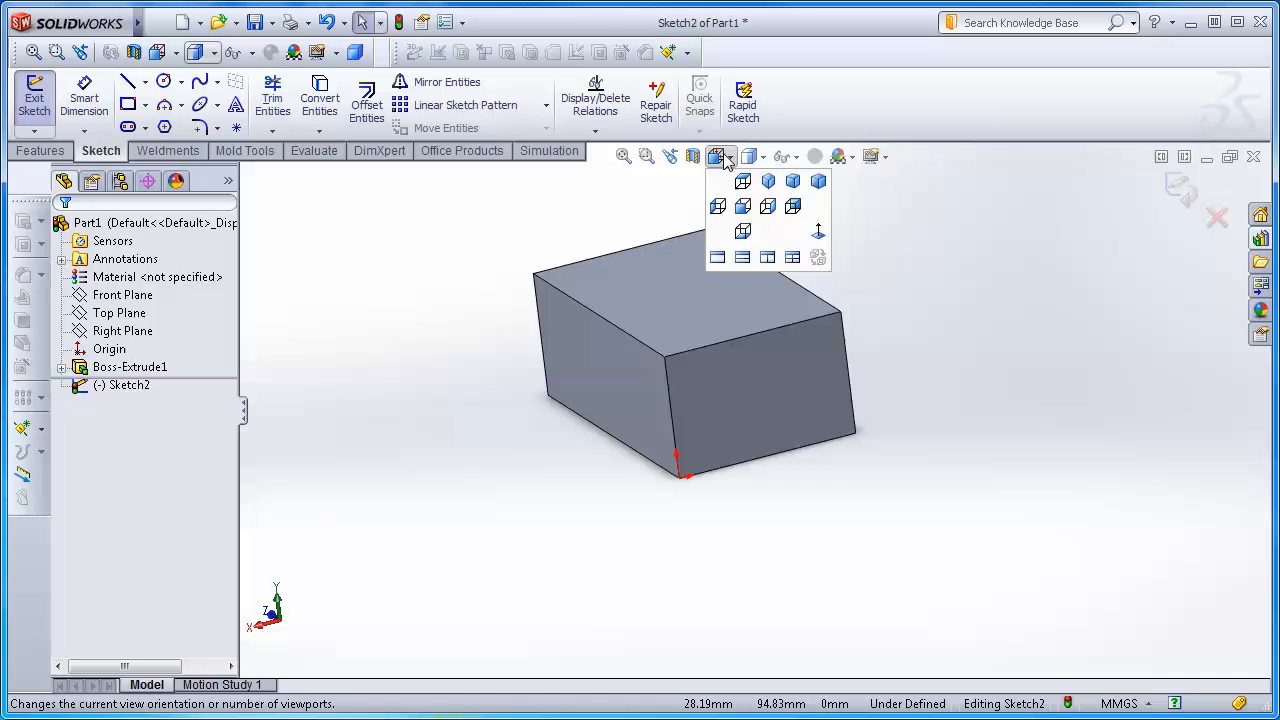
pyautogui.click(818, 234)
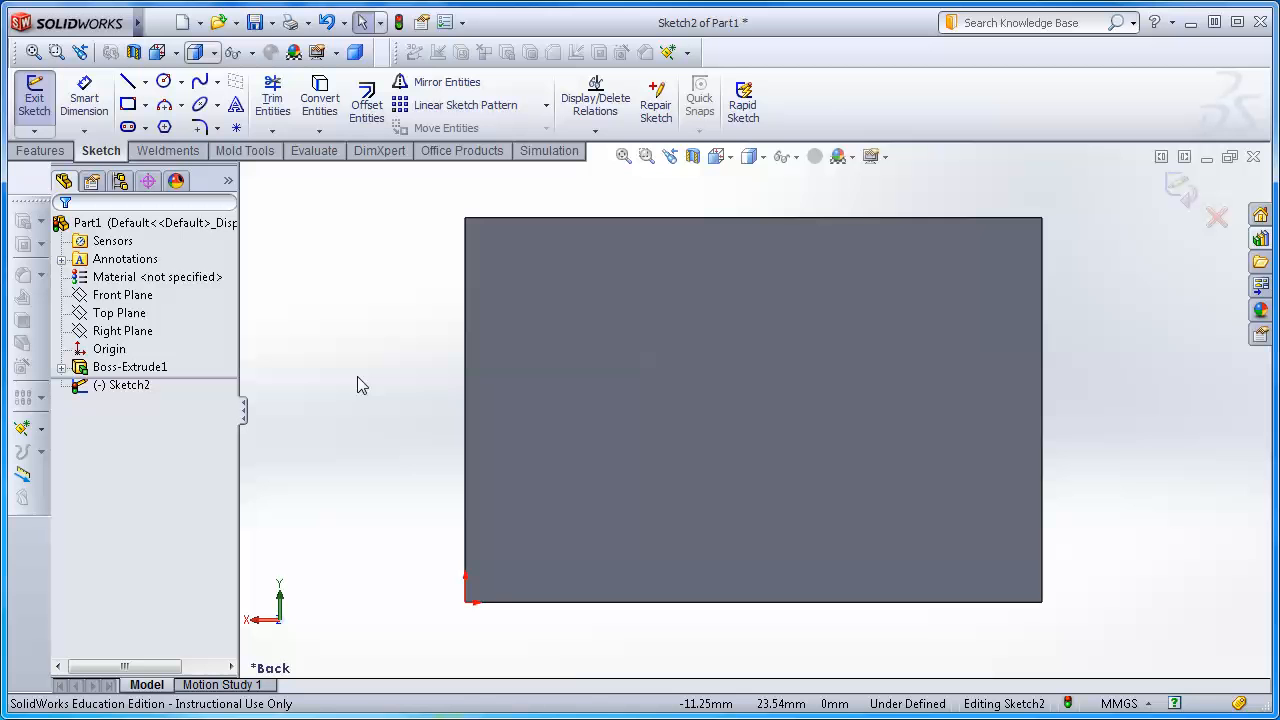
# Sketch a corner rectangle about 48 mm wide and 32.5 mm high from the face corner directly above the origin
pyautogui.click(129, 106)
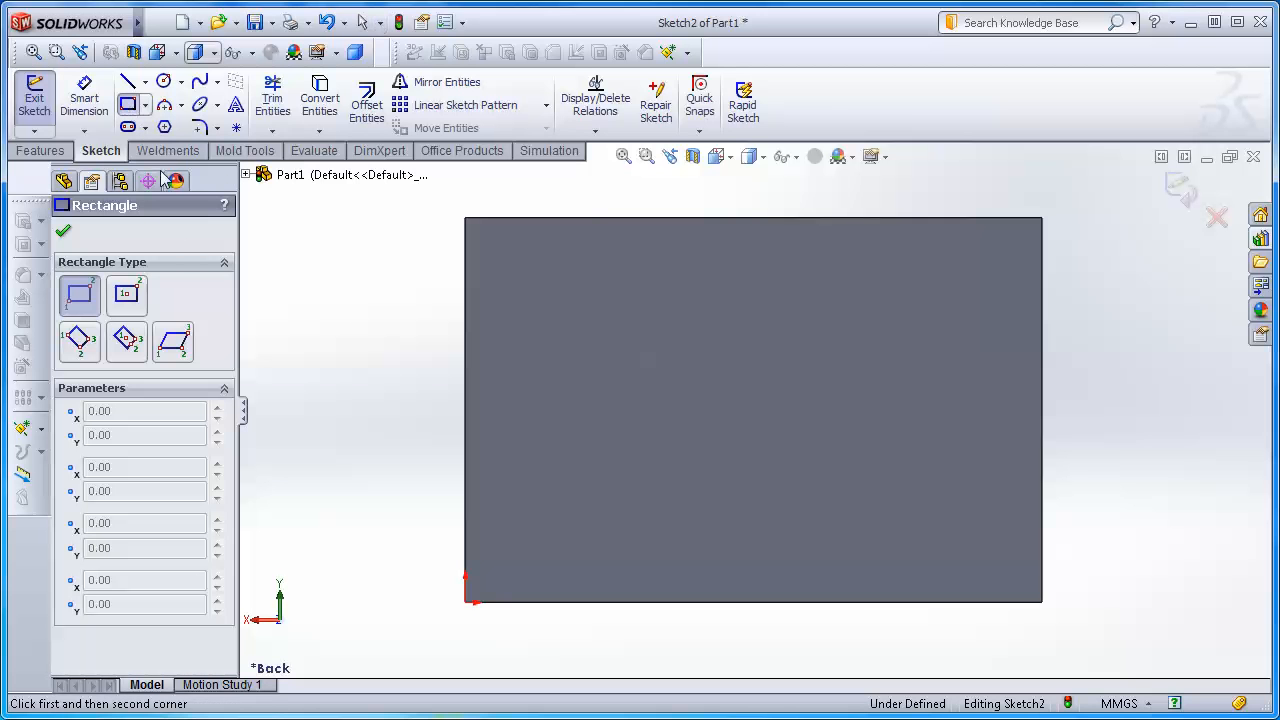
pyautogui.click(465, 218)
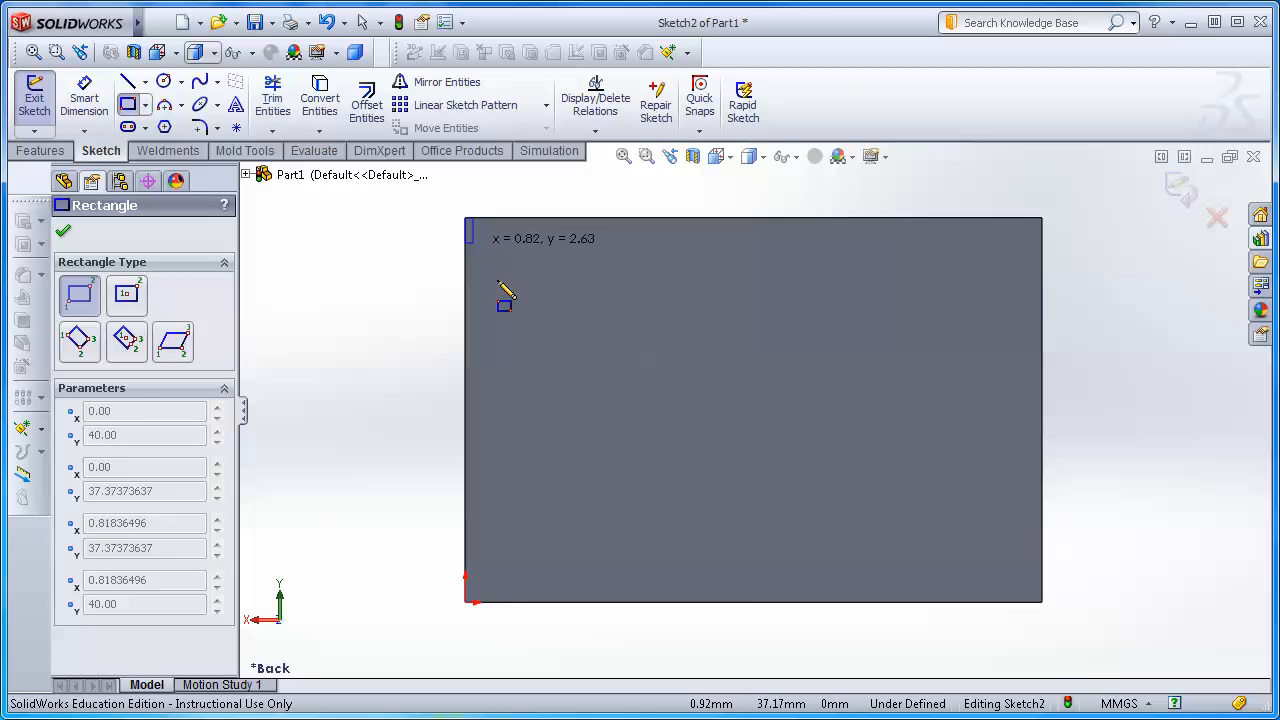
pyautogui.click(929, 532)
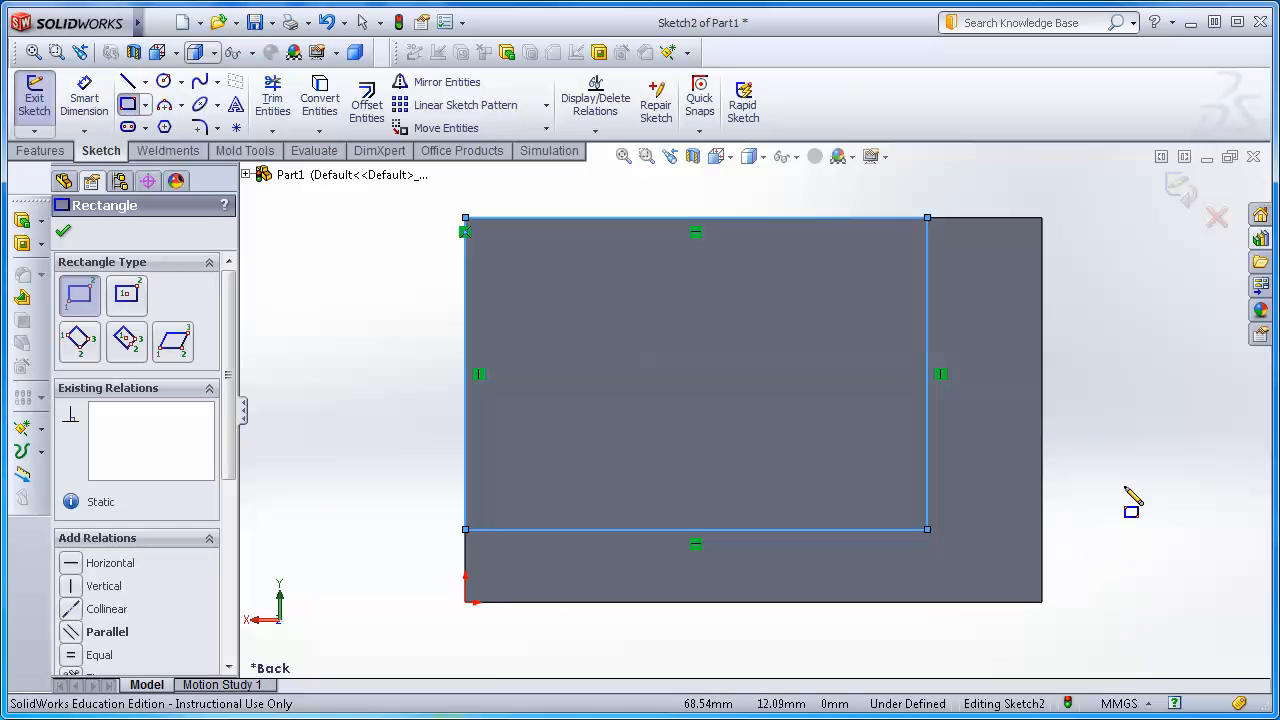
pyautogui.click(61, 231)
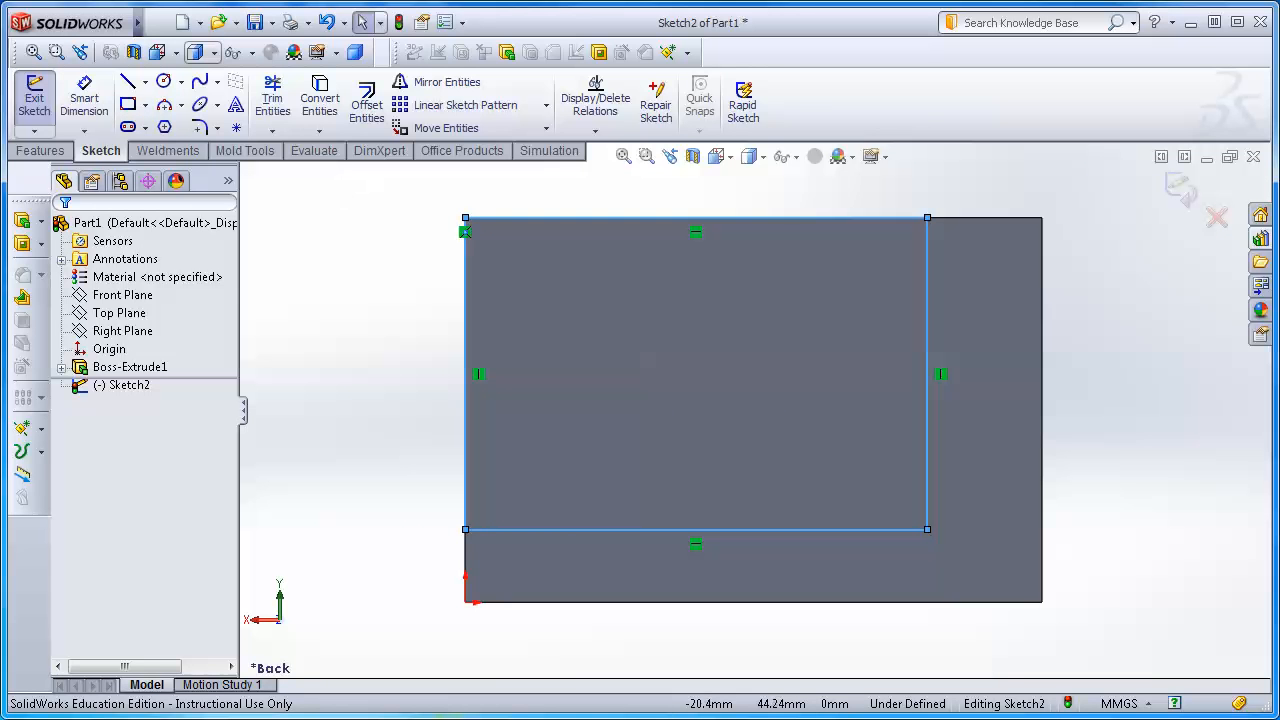
# Check the reference drawing and dimension the rectangle's free vertical side 20 mm from the parallel edge of the block
pyautogui.moveTo(0, 125)
pyautogui.mouseDown()
pyautogui.moveTo(118, 147)
pyautogui.moveTo(686, 142)
pyautogui.moveTo(692, 157)
pyautogui.mouseUp()
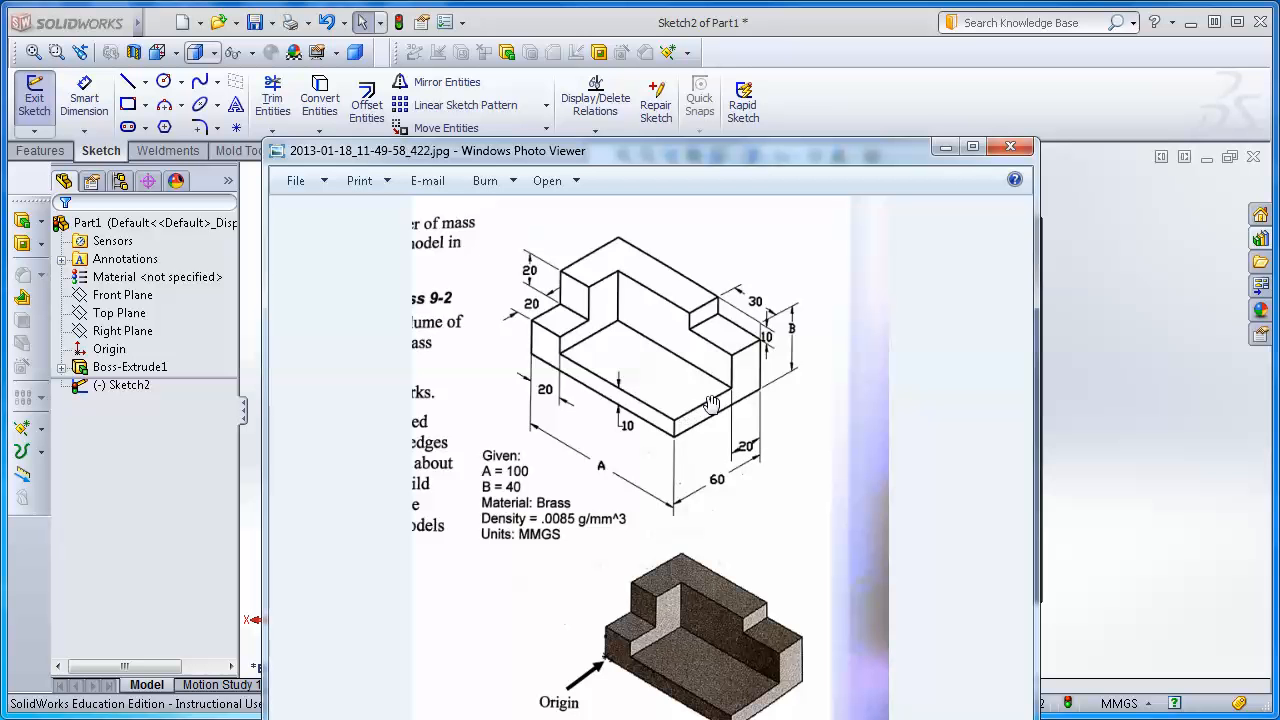
pyautogui.moveTo(768, 155); pyautogui.dragTo(0, 115)
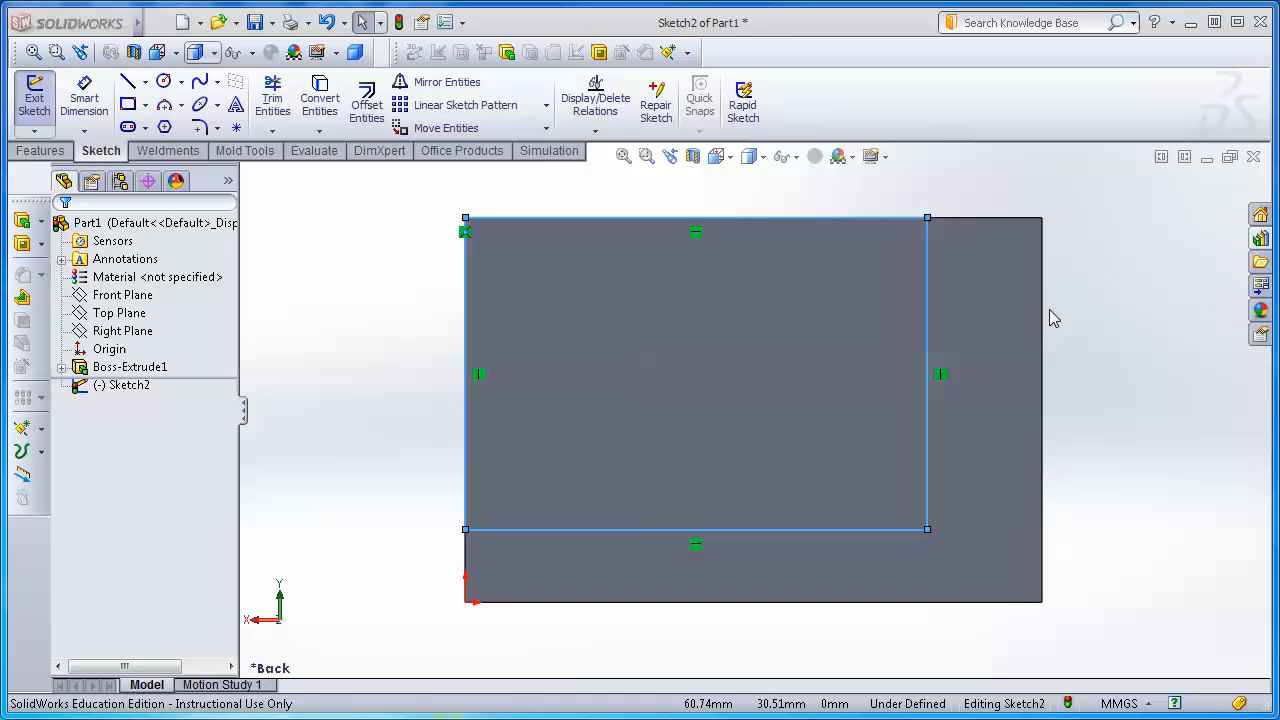
pyautogui.click(87, 108)
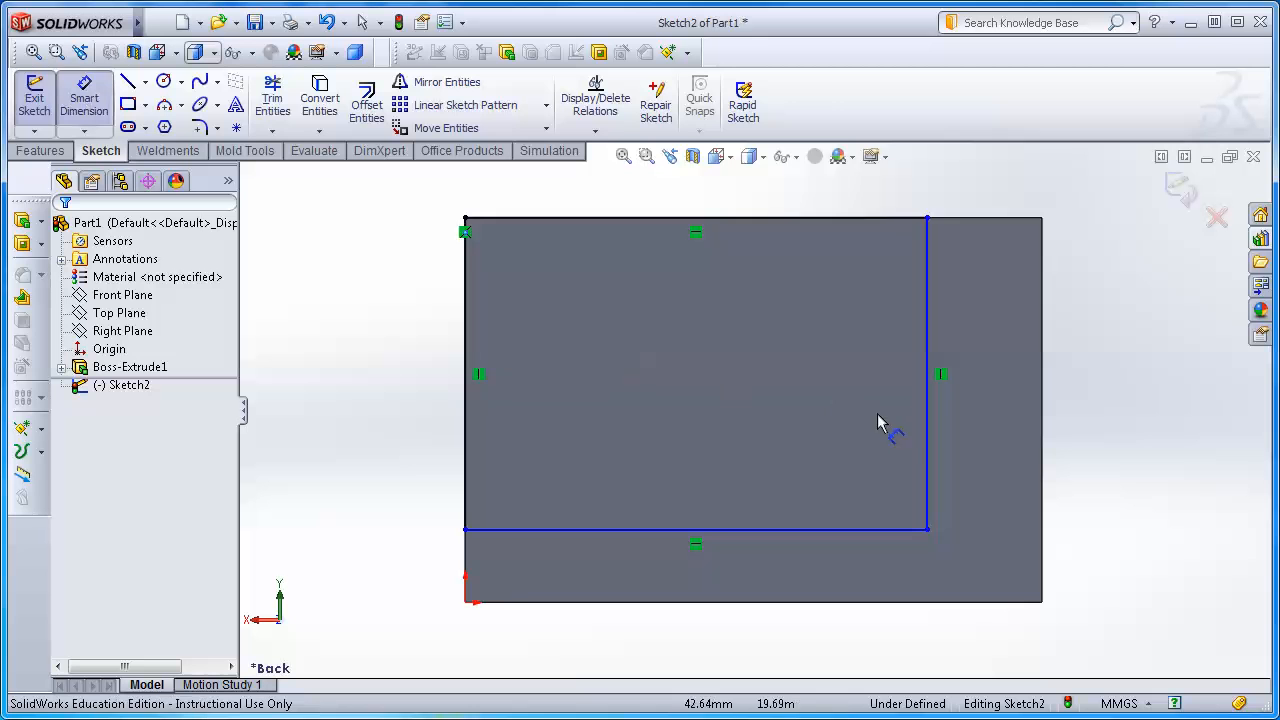
pyautogui.click(929, 441)
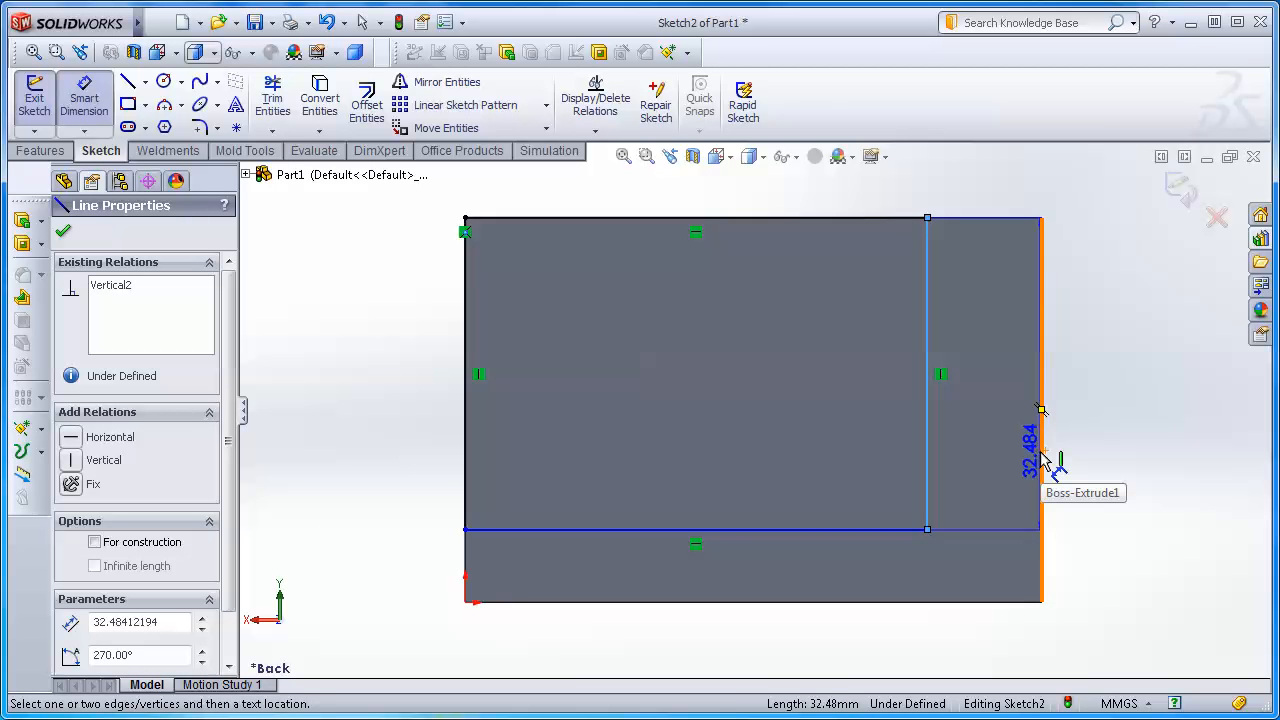
pyautogui.click(1043, 458)
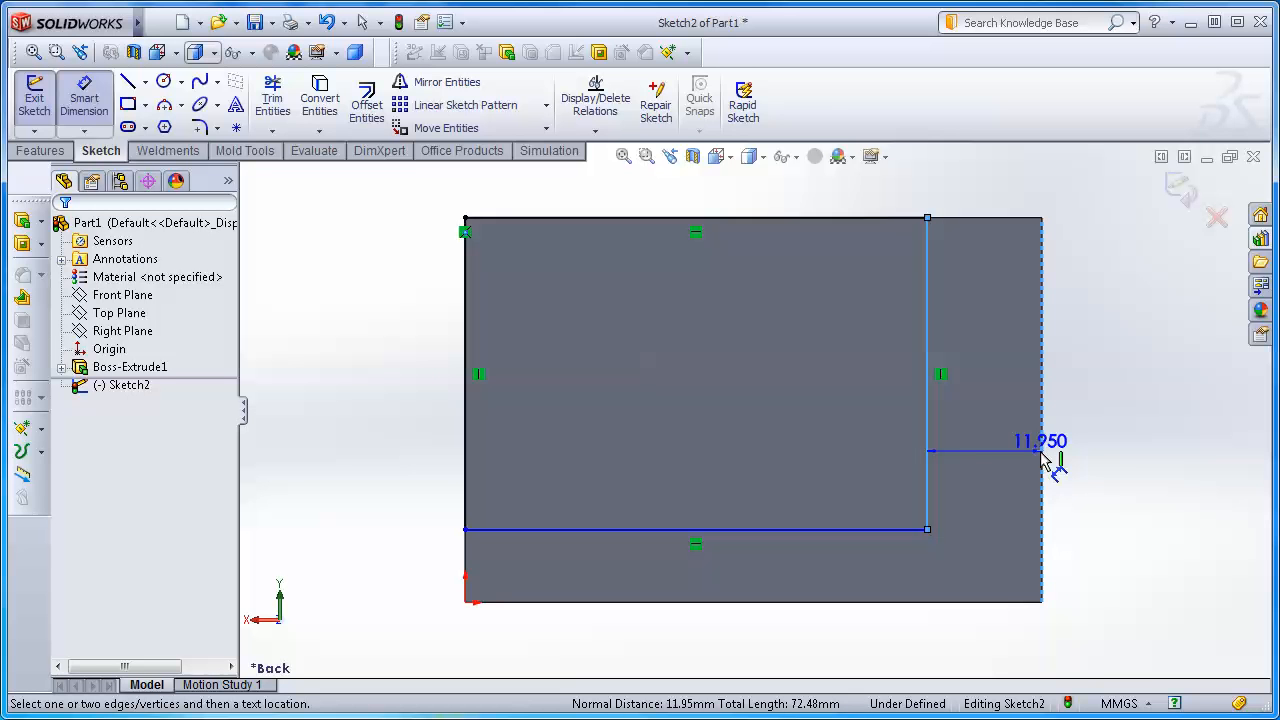
pyautogui.click(989, 199)
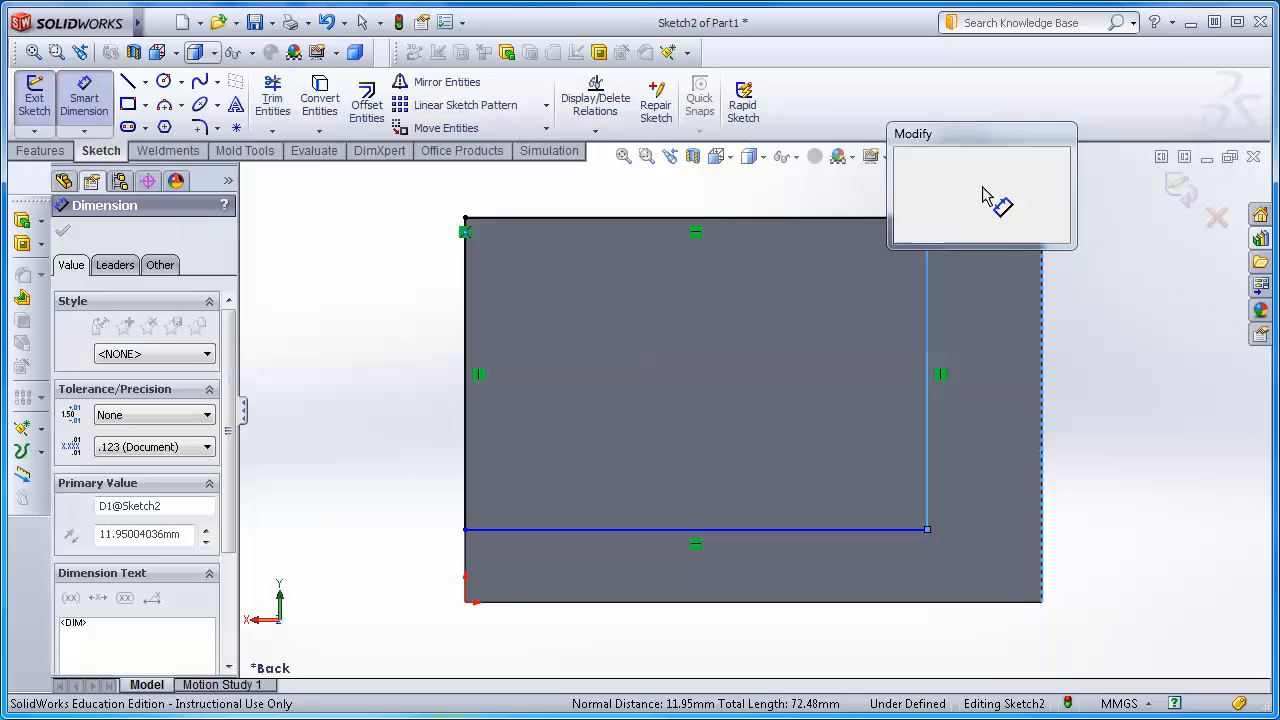
pyautogui.write('20')
pyautogui.press('Return')
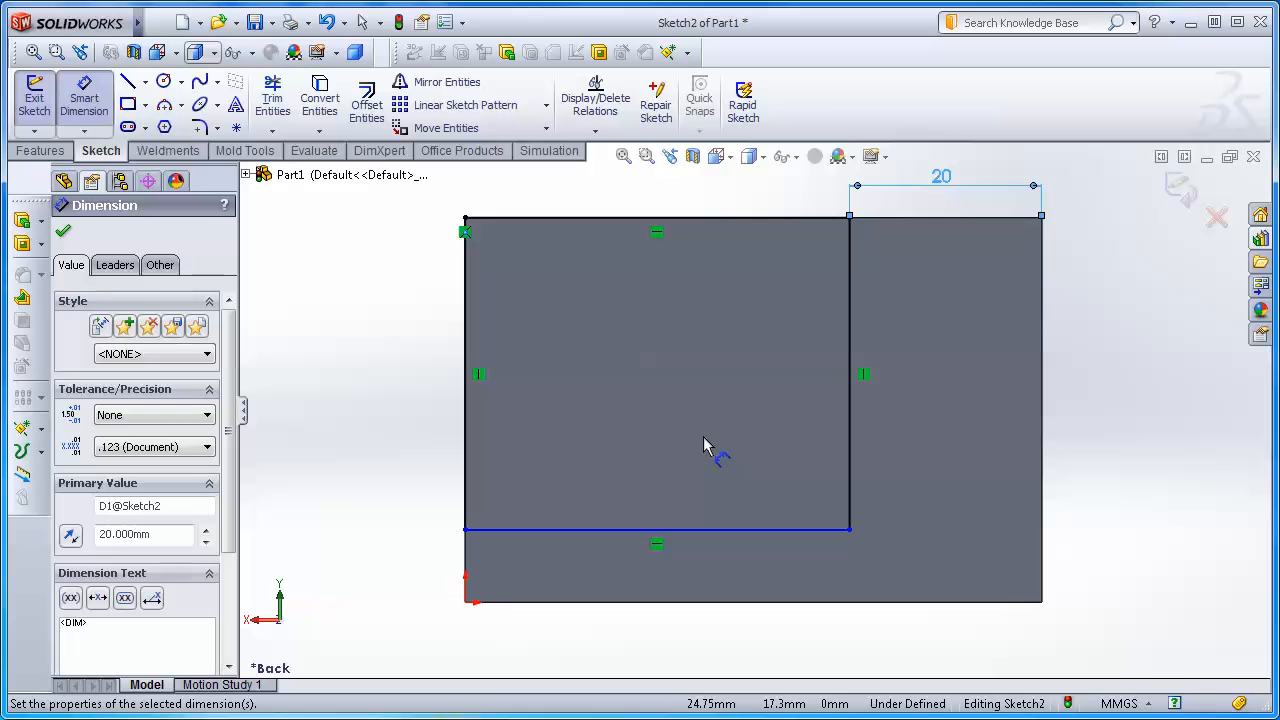
# Check the reference drawing and dimension the rectangle's lower side 10 mm from the block's bottom edge
pyautogui.moveTo(2, 84); pyautogui.dragTo(835, 93)
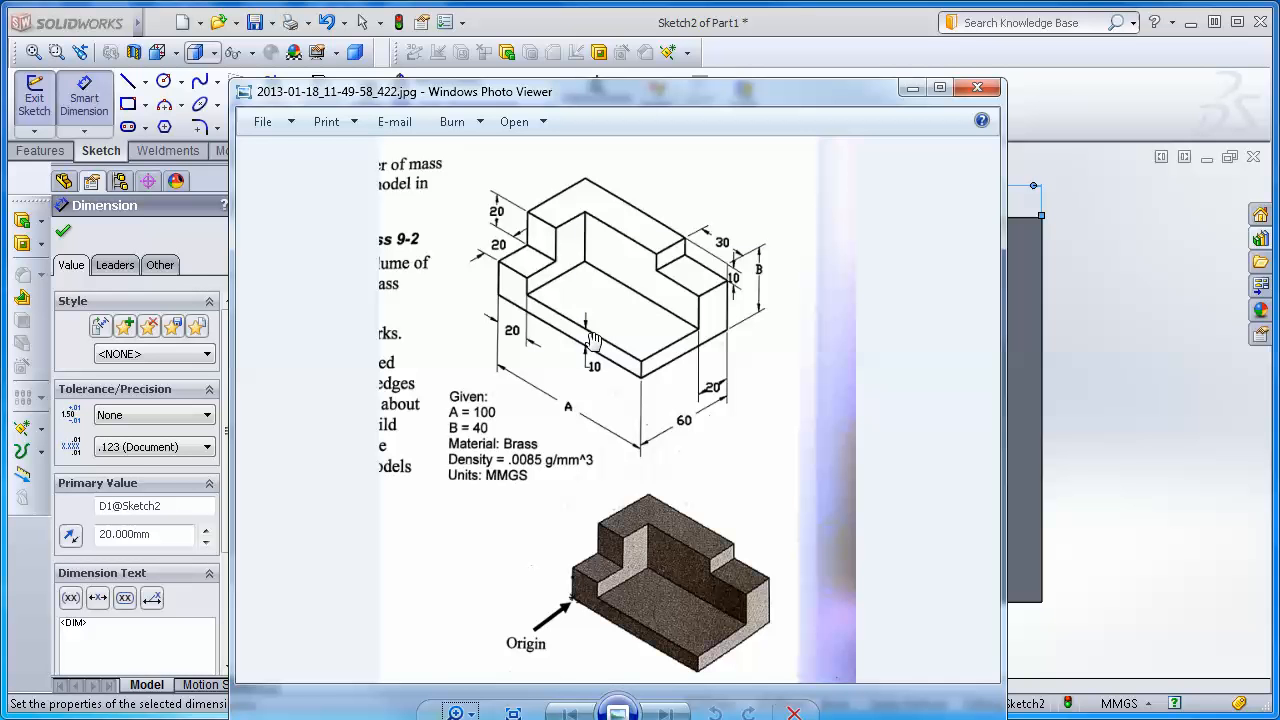
pyautogui.moveTo(709, 94); pyautogui.dragTo(0, 90)
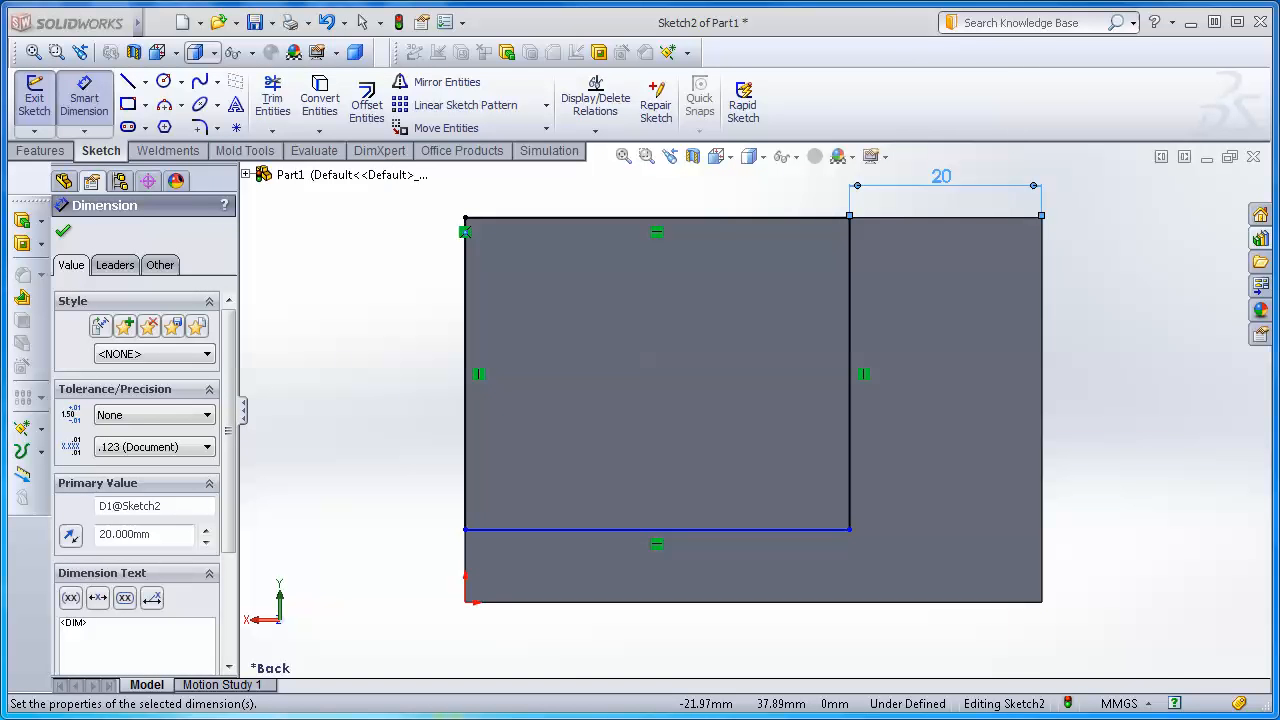
pyautogui.click(580, 548)
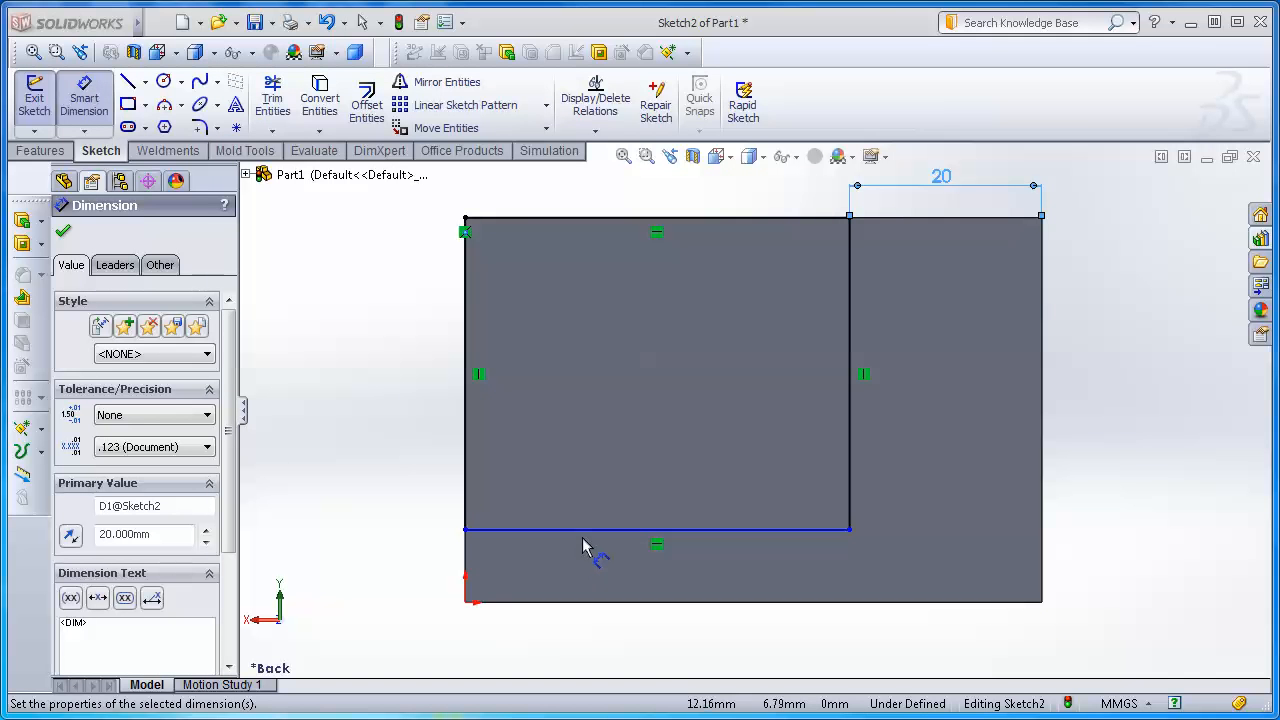
pyautogui.click(643, 602)
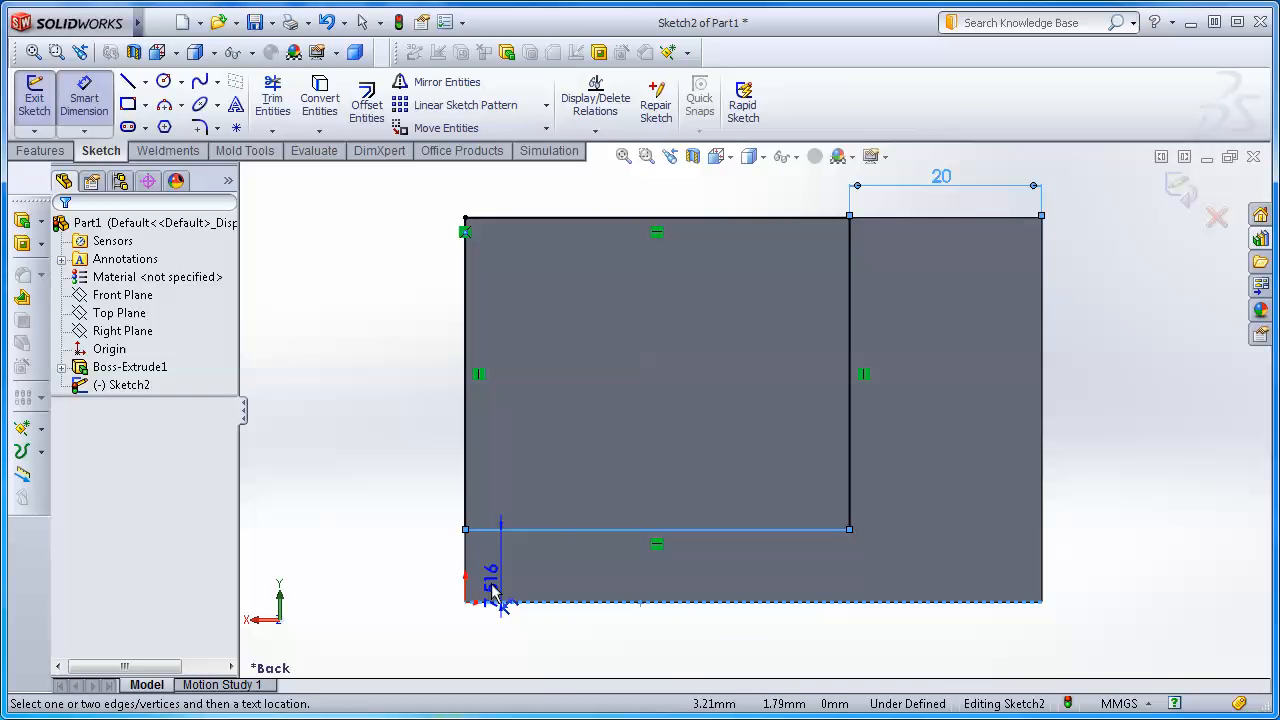
pyautogui.click(410, 577)
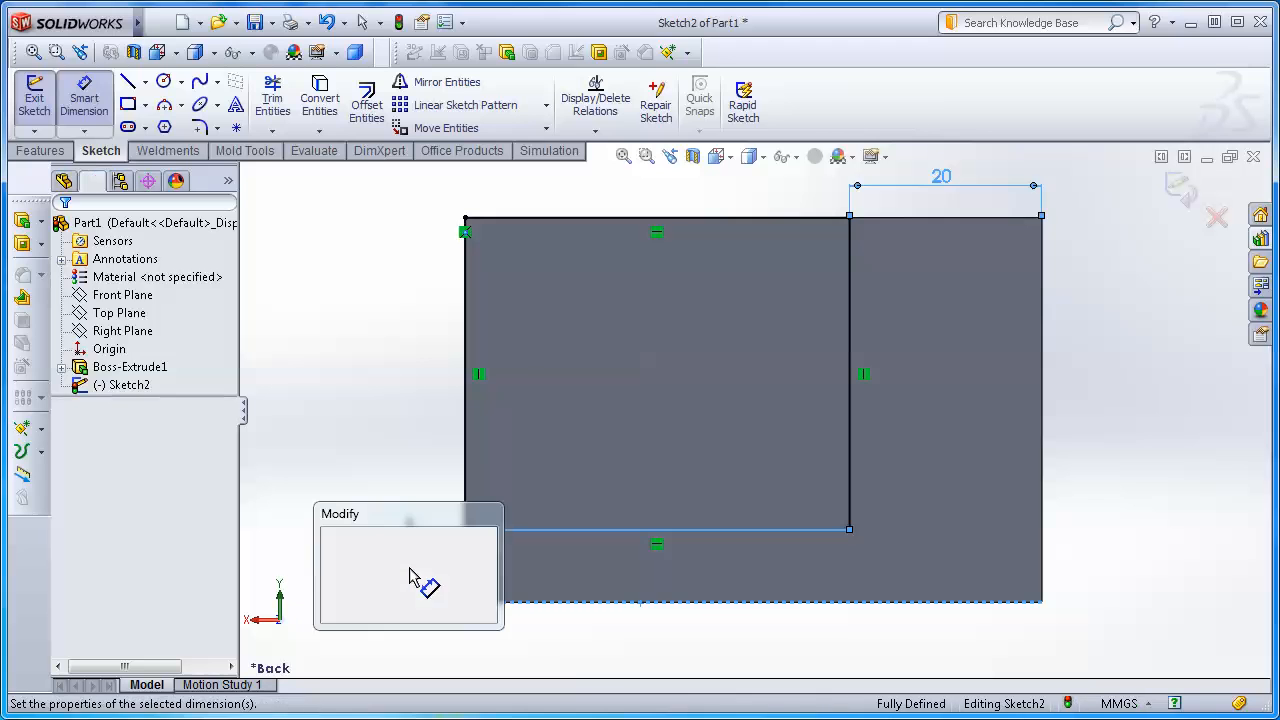
pyautogui.write('10')
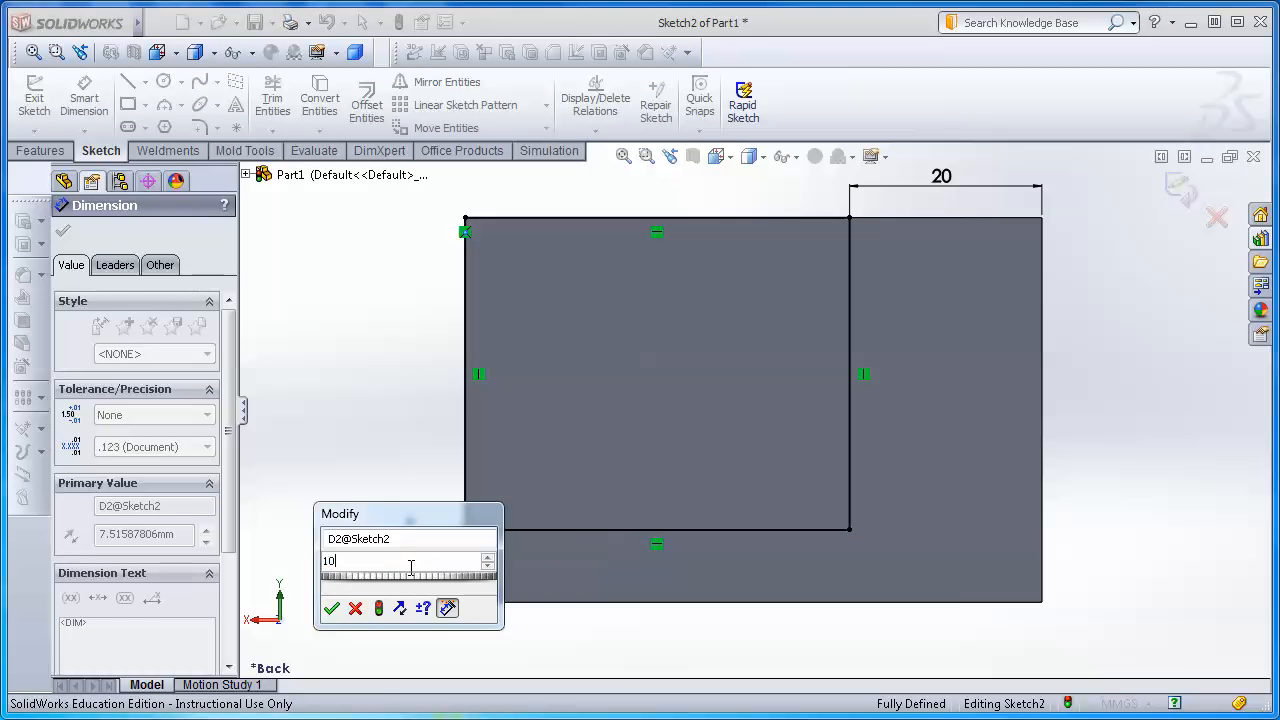
pyautogui.press('Return')
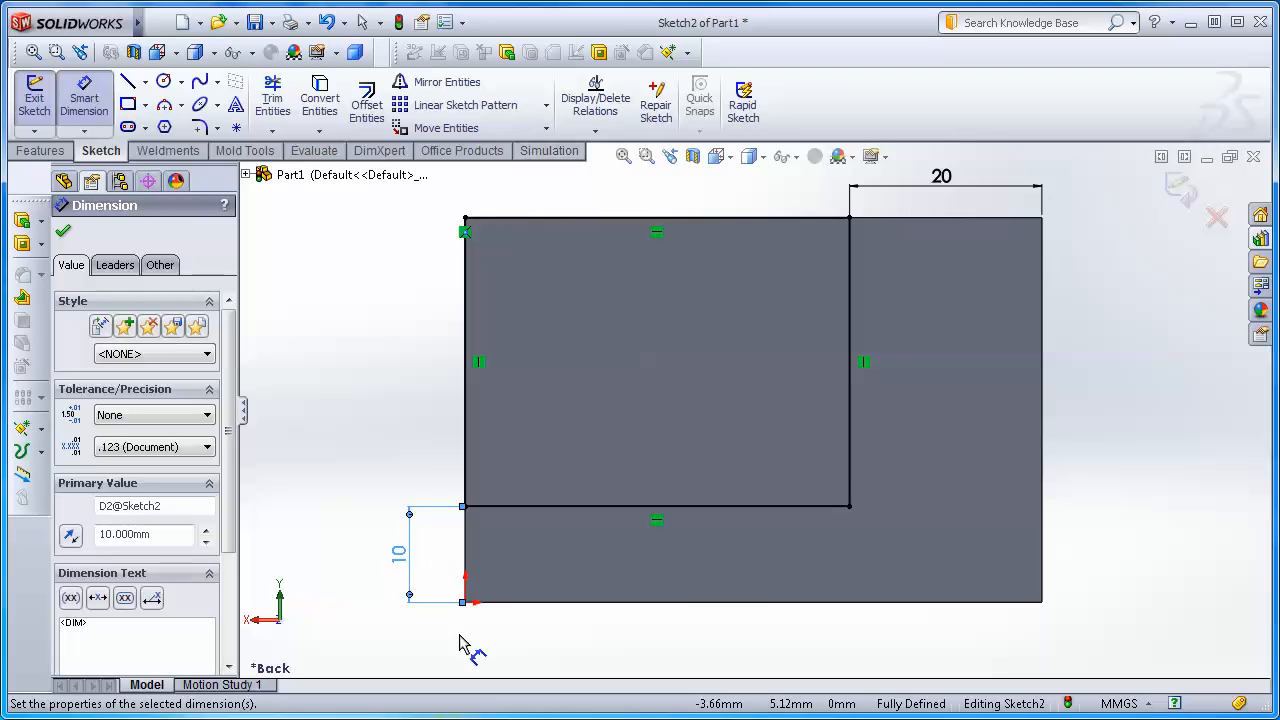
# Finish the sketch and start an Extruded Cut from the rectangle into the block
pyautogui.click(1181, 190)
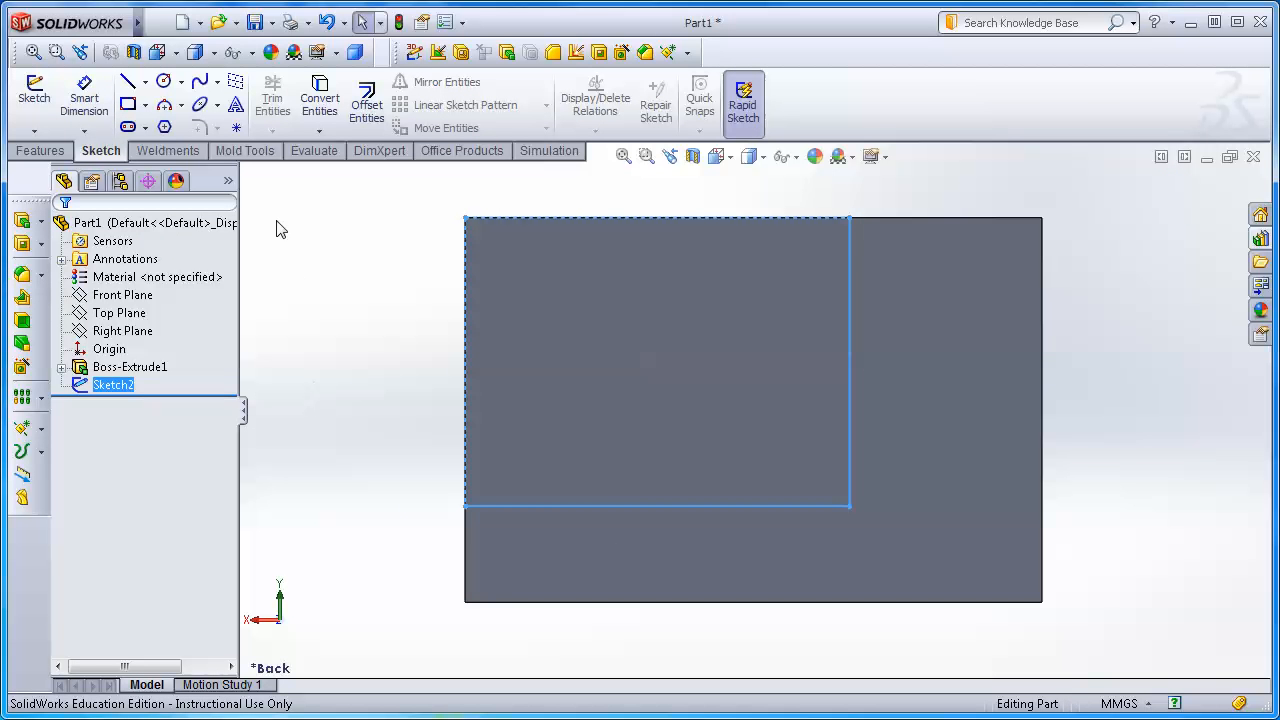
pyautogui.click(31, 153)
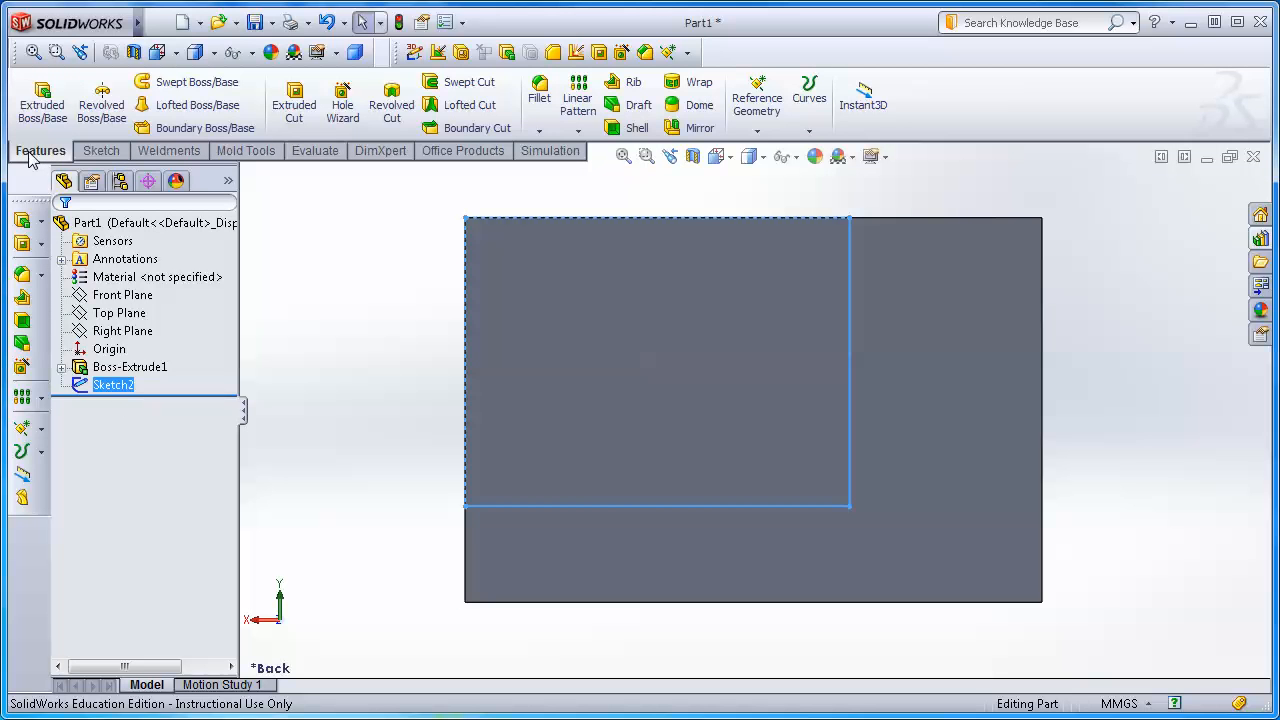
pyautogui.click(297, 108)
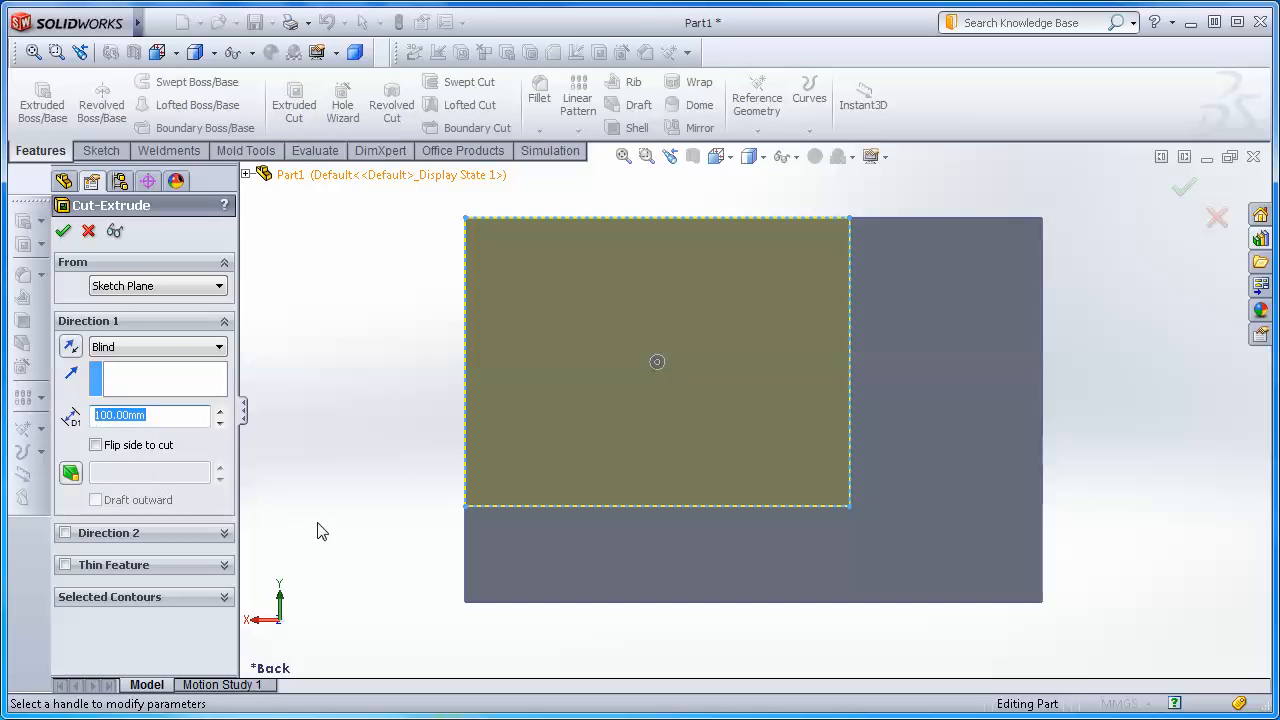
pyautogui.moveTo(1157, 377); pyautogui.dragTo(903, 407, button='middle')
pyautogui.scroll(2, 903, 407)
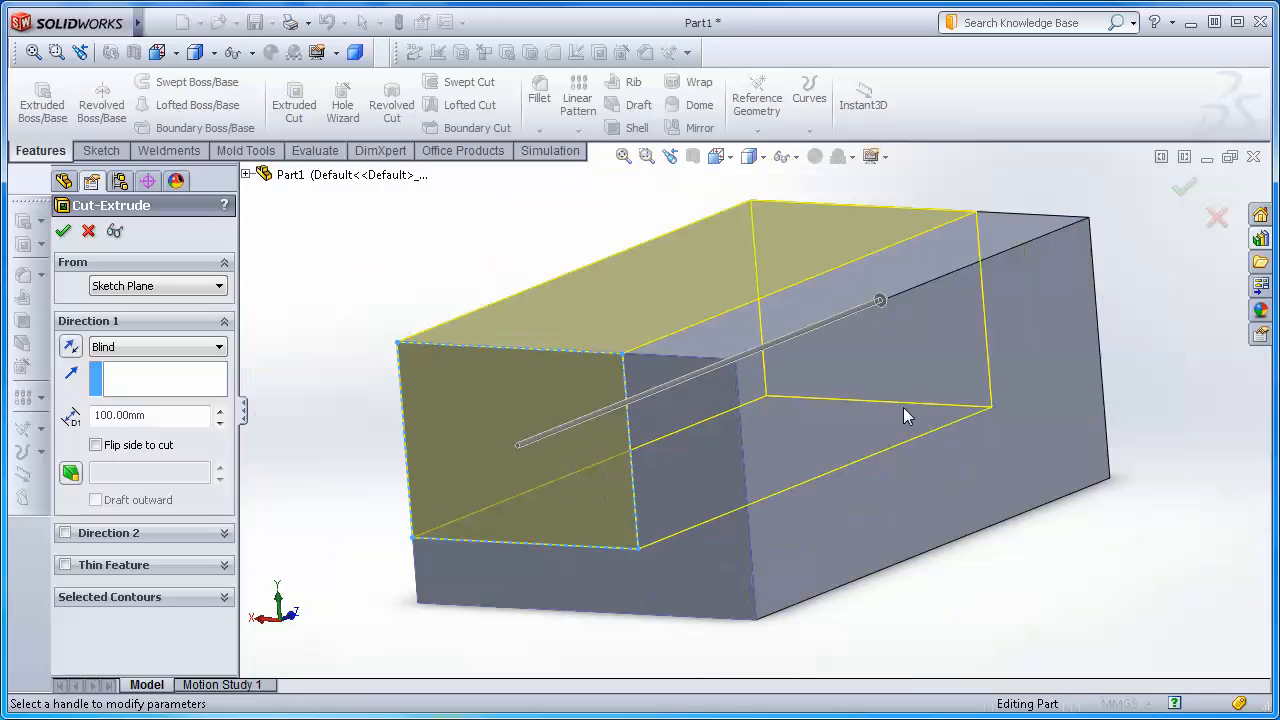
pyautogui.moveTo(1186, 400); pyautogui.dragTo(1155, 476, button='middle')
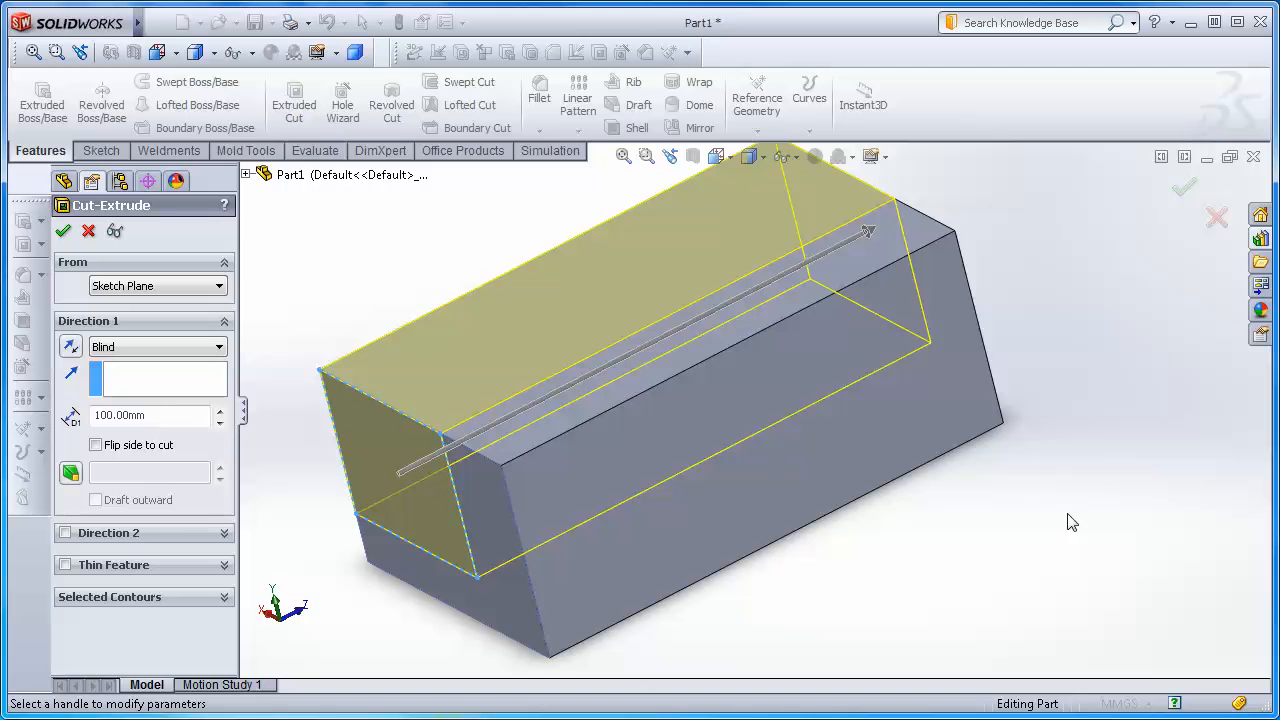
pyautogui.scroll(1, 1020, 480)
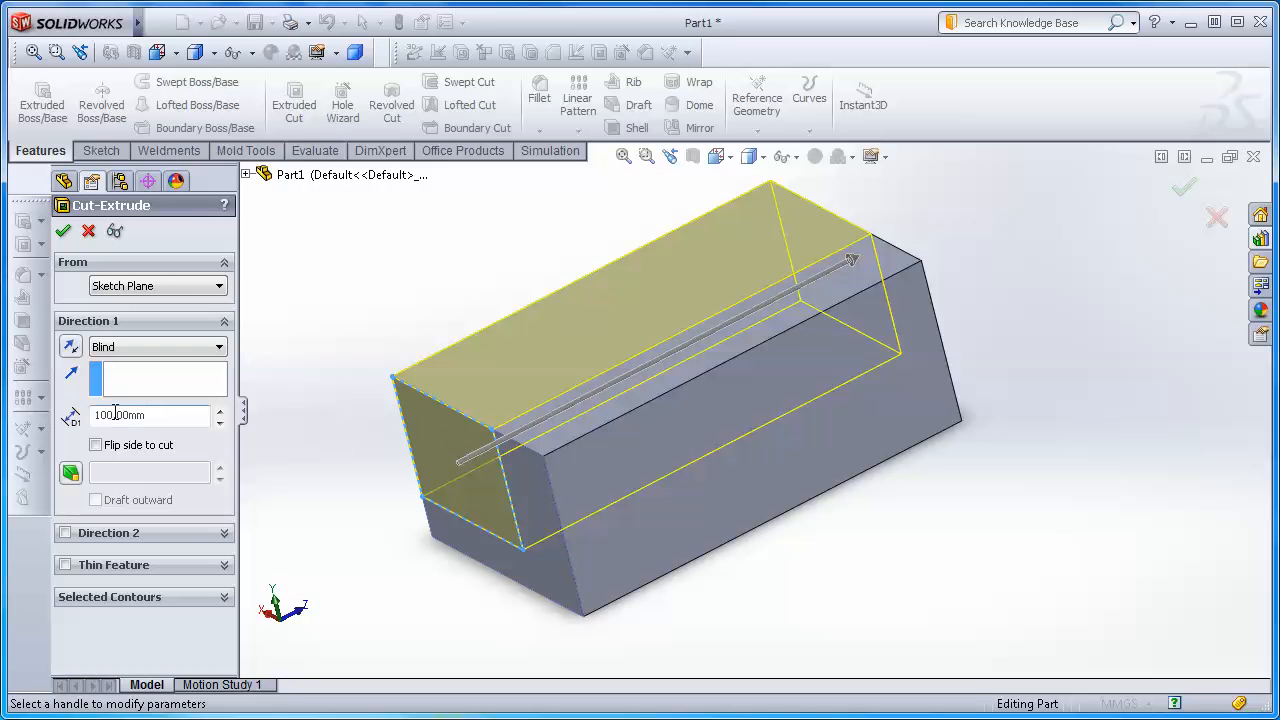
# Try blind depths of 20 mm and 151 mm for the cut
pyautogui.moveTo(178, 415); pyautogui.dragTo(68, 415)
pyautogui.write('20')
pyautogui.press('Return')
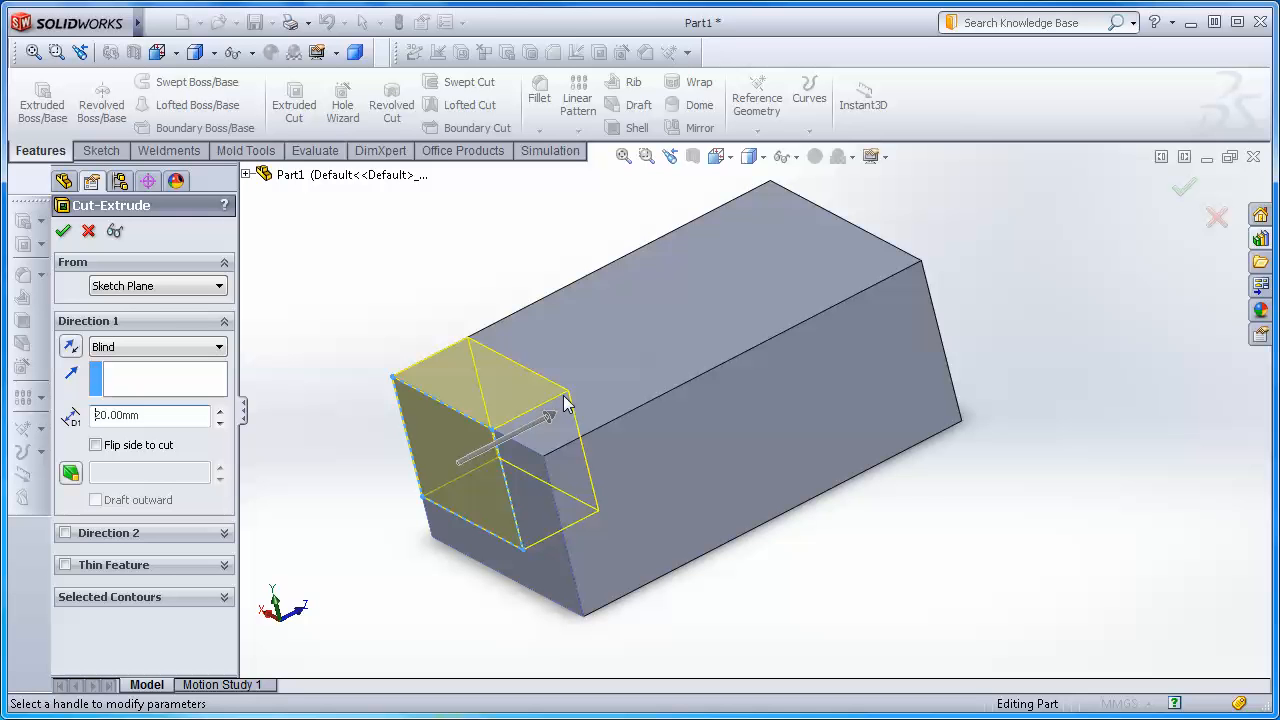
pyautogui.click(219, 347)
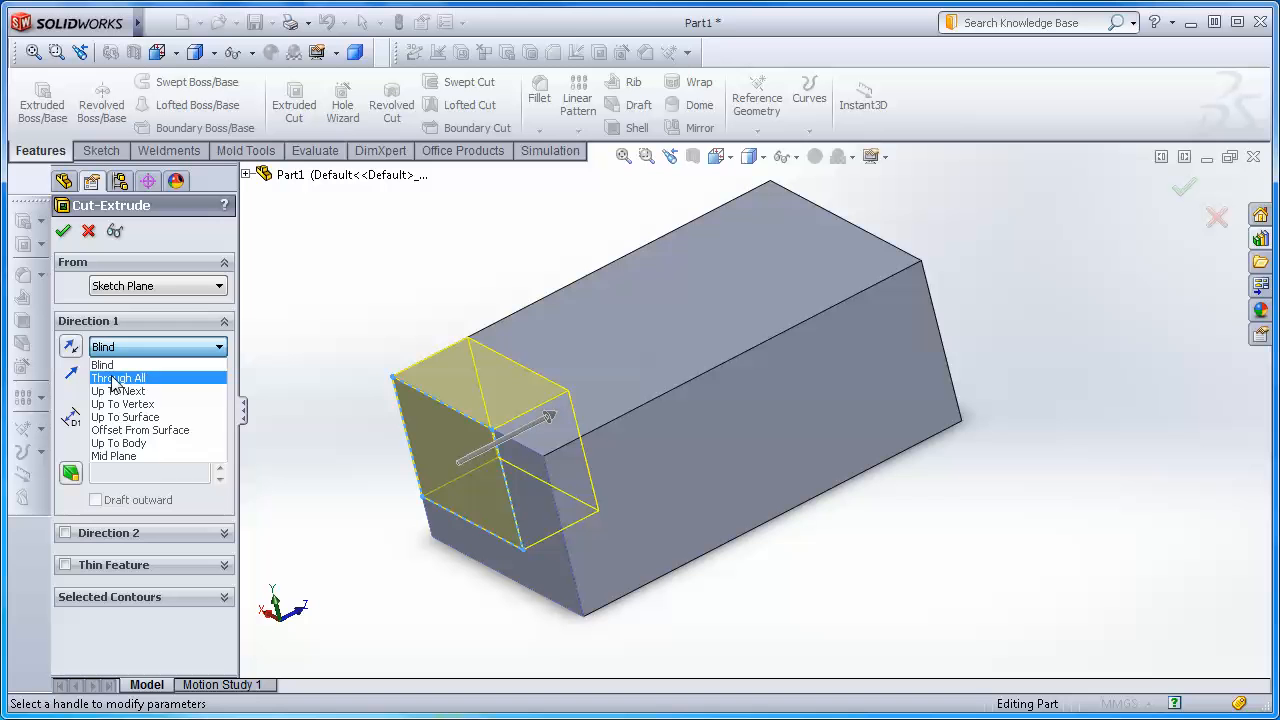
pyautogui.click(552, 412)
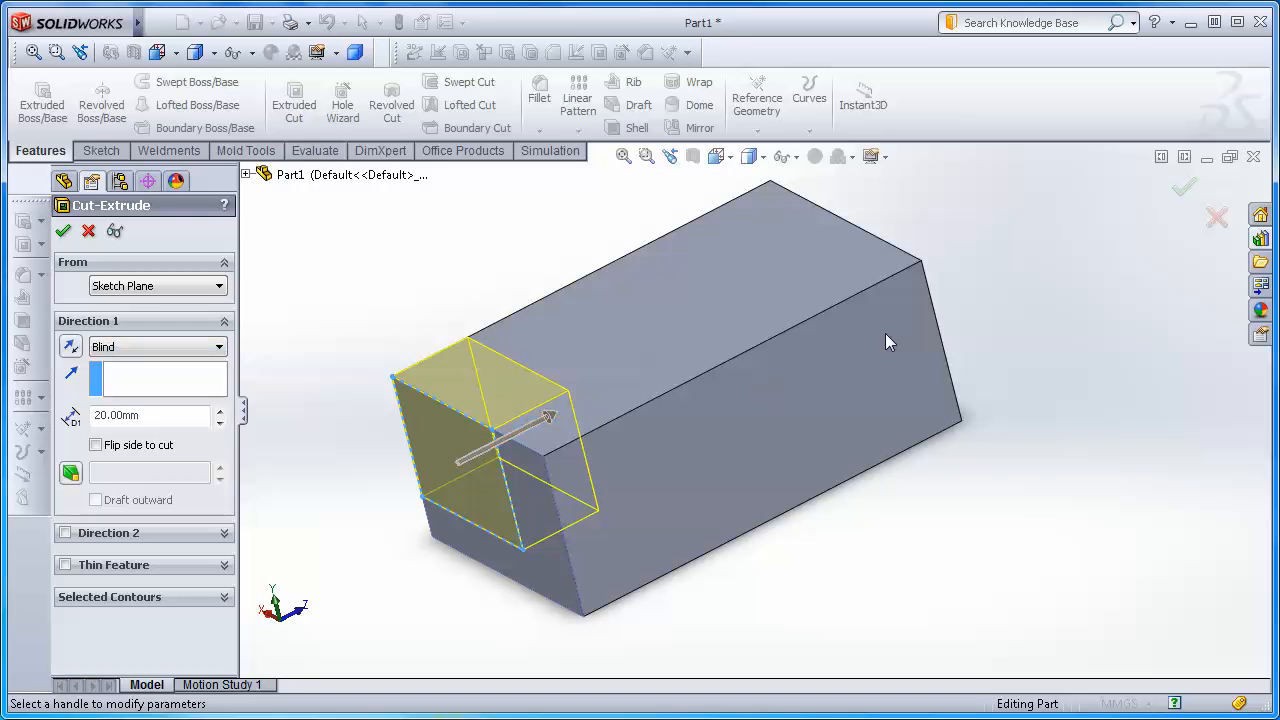
pyautogui.click(556, 420)
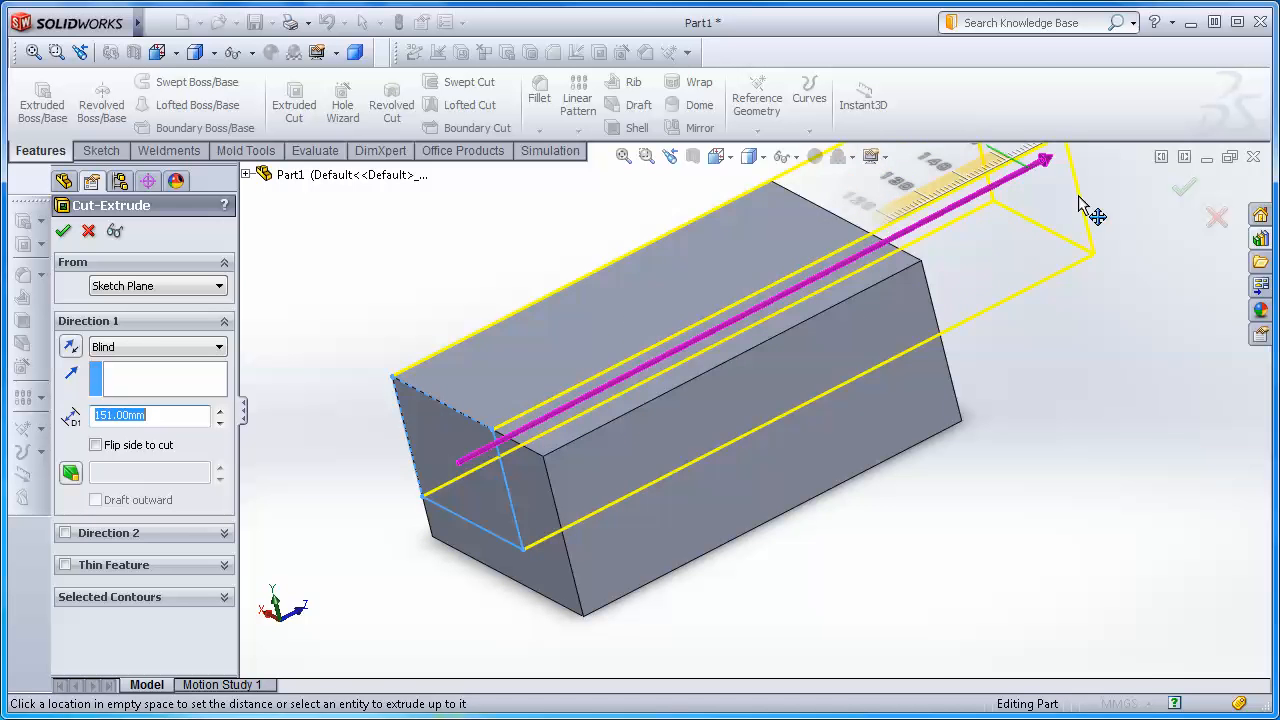
pyautogui.click(1080, 199)
pyautogui.scroll(2, 993, 352)
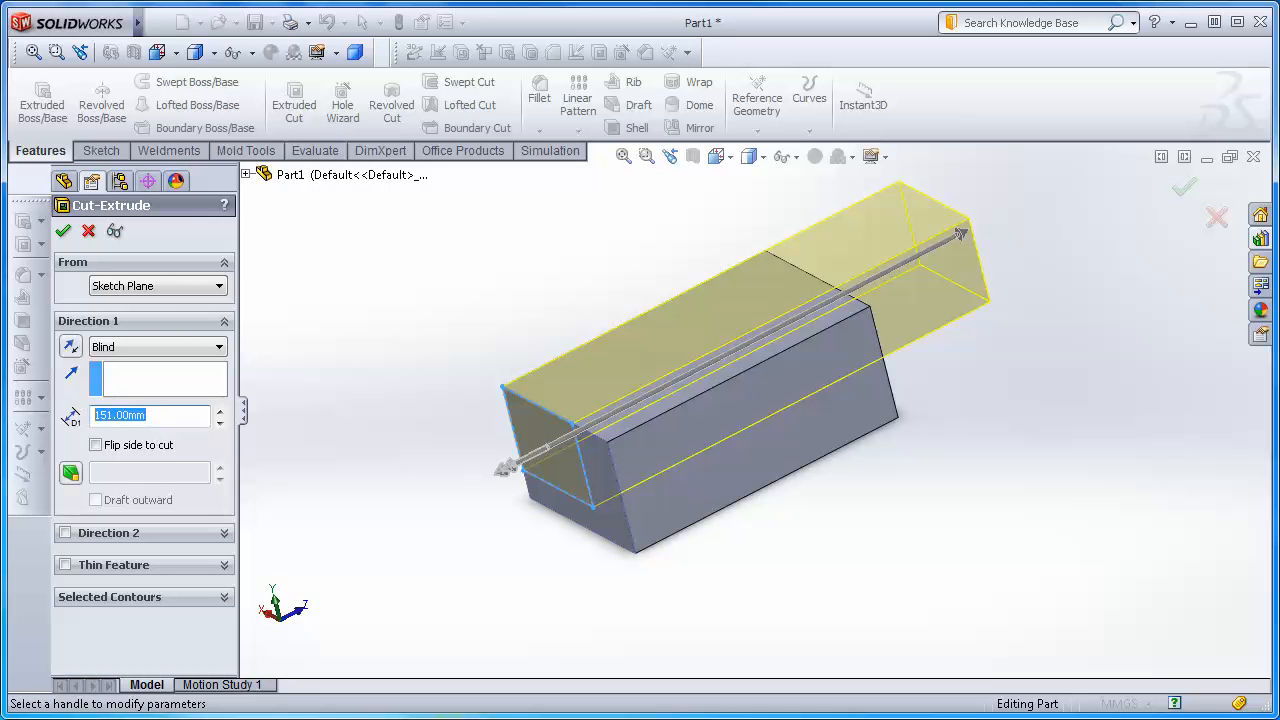
# Consult the reference drawing and set the cut's blind depth to 80 mm
pyautogui.moveTo(0, 55); pyautogui.dragTo(677, 60)
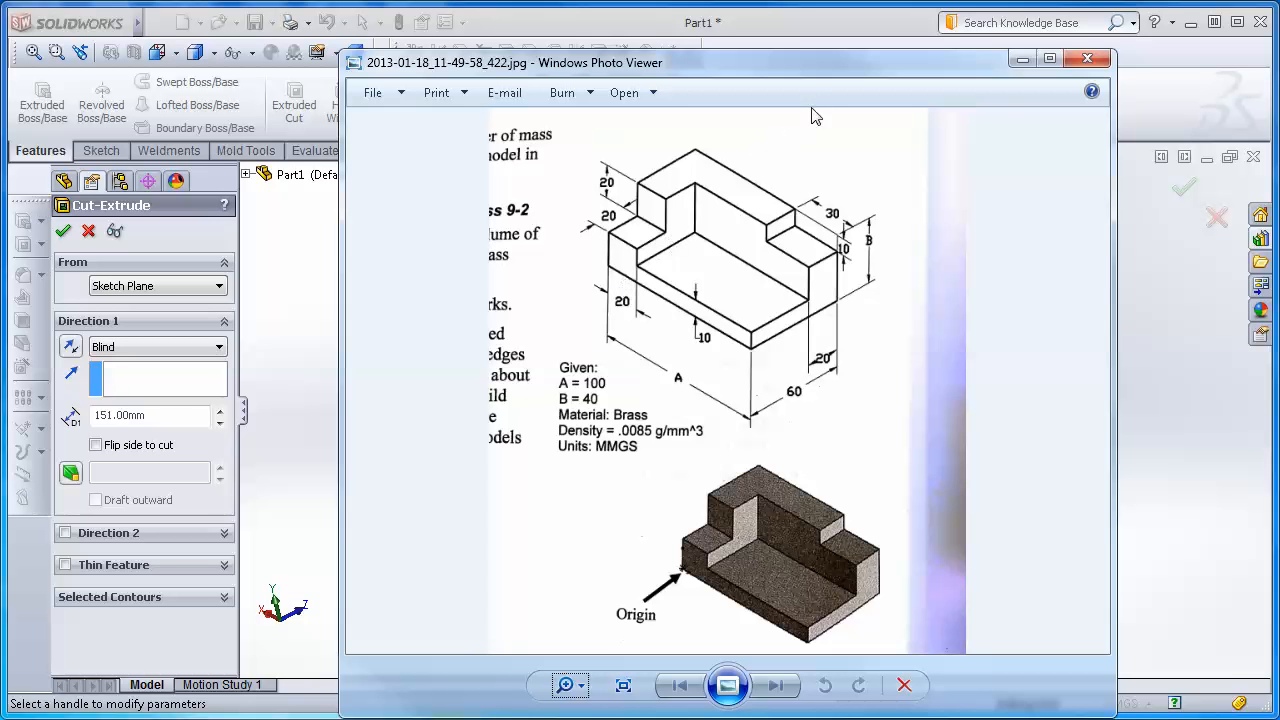
pyautogui.moveTo(814, 62); pyautogui.dragTo(0, 55)
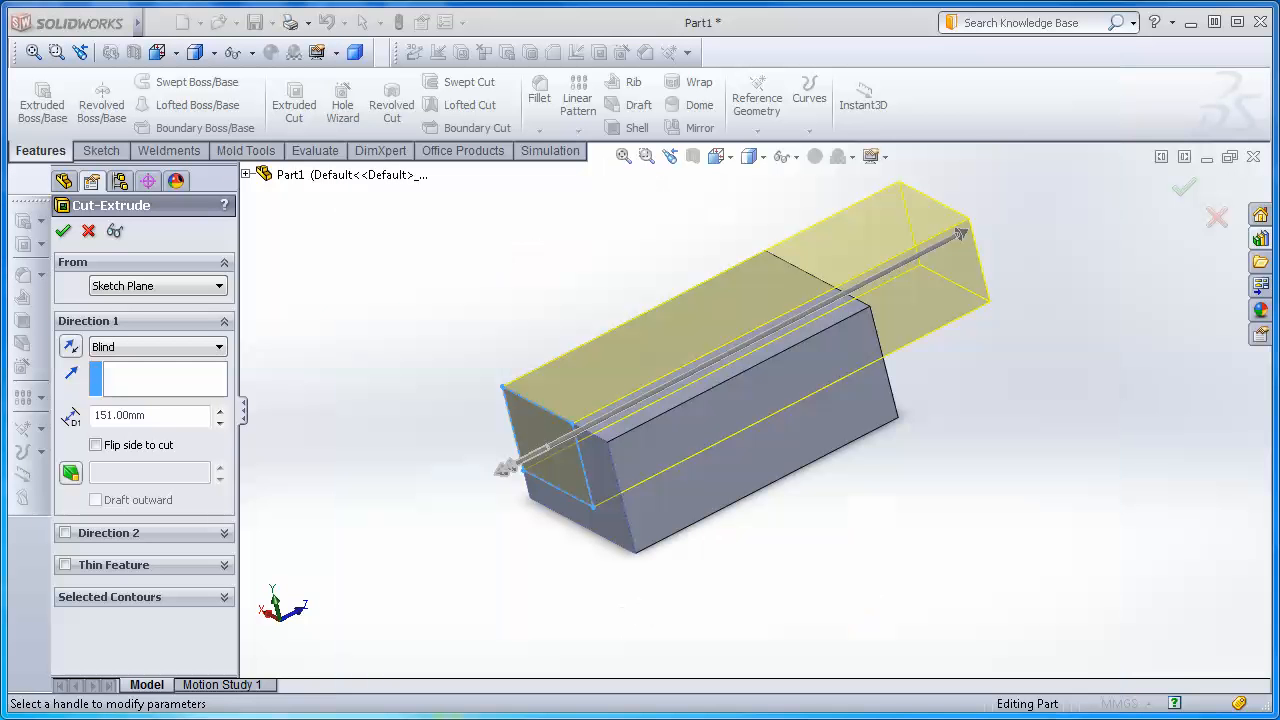
pyautogui.click(159, 421)
pyautogui.click(159, 421)
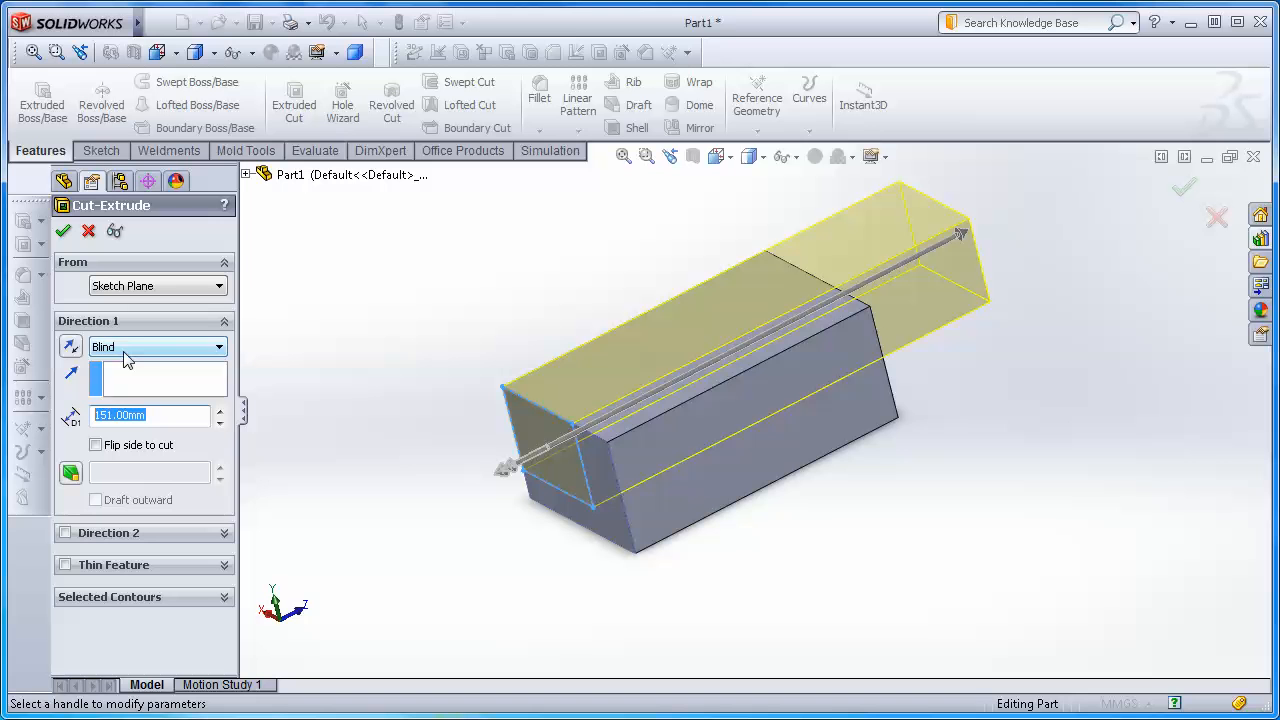
pyautogui.write('80')
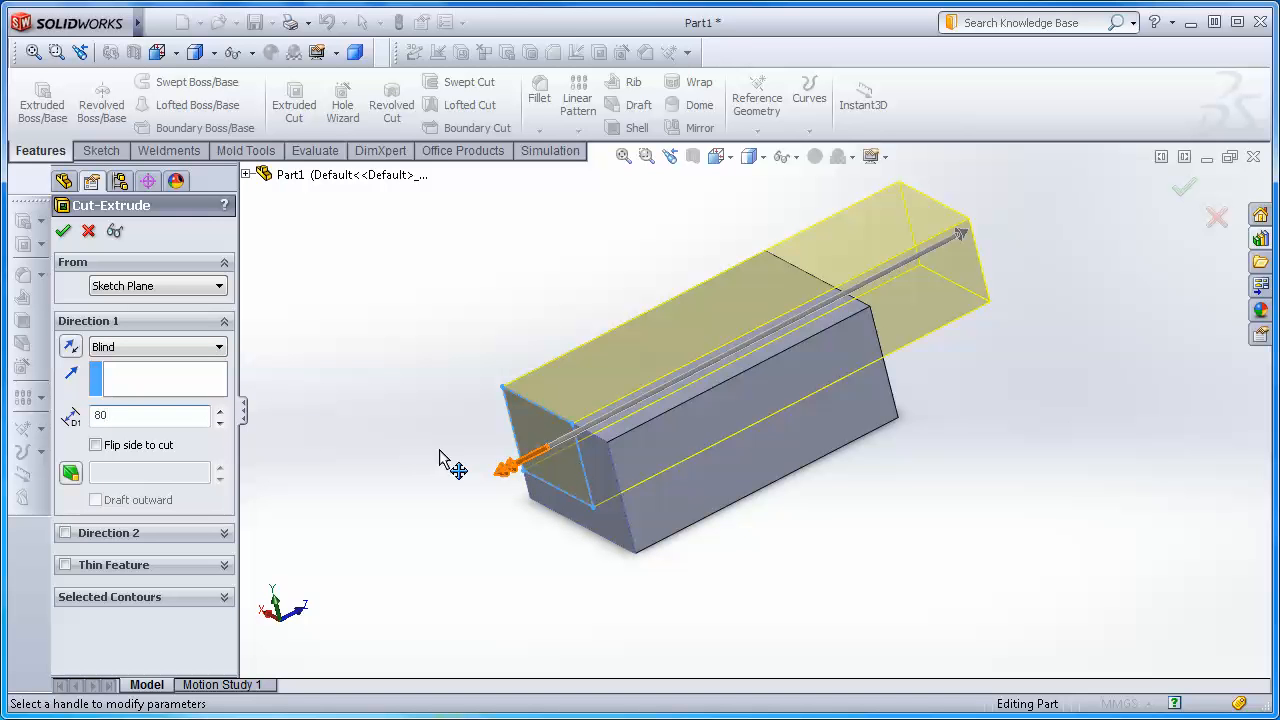
pyautogui.press('Return')
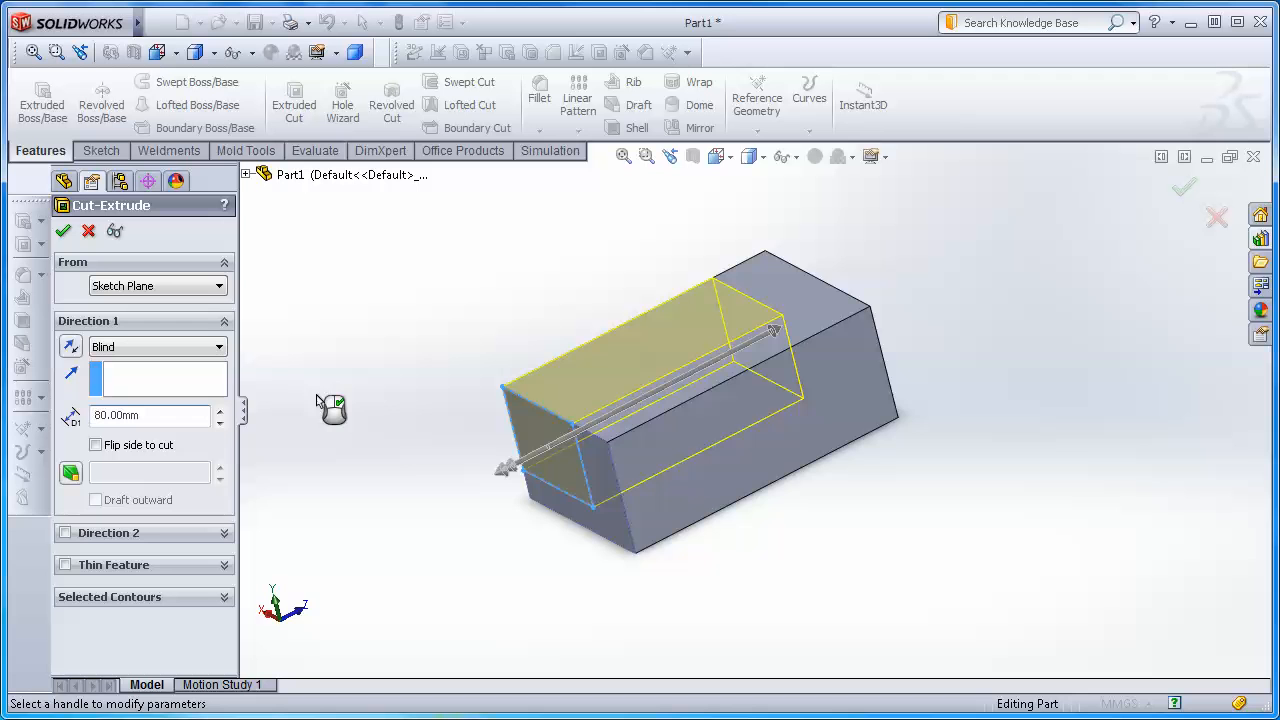
# Set the cut's end condition to Offset From Surface, 20 mm from the block's opposite end face
pyautogui.moveTo(391, 529); pyautogui.dragTo(430, 598, button='middle')
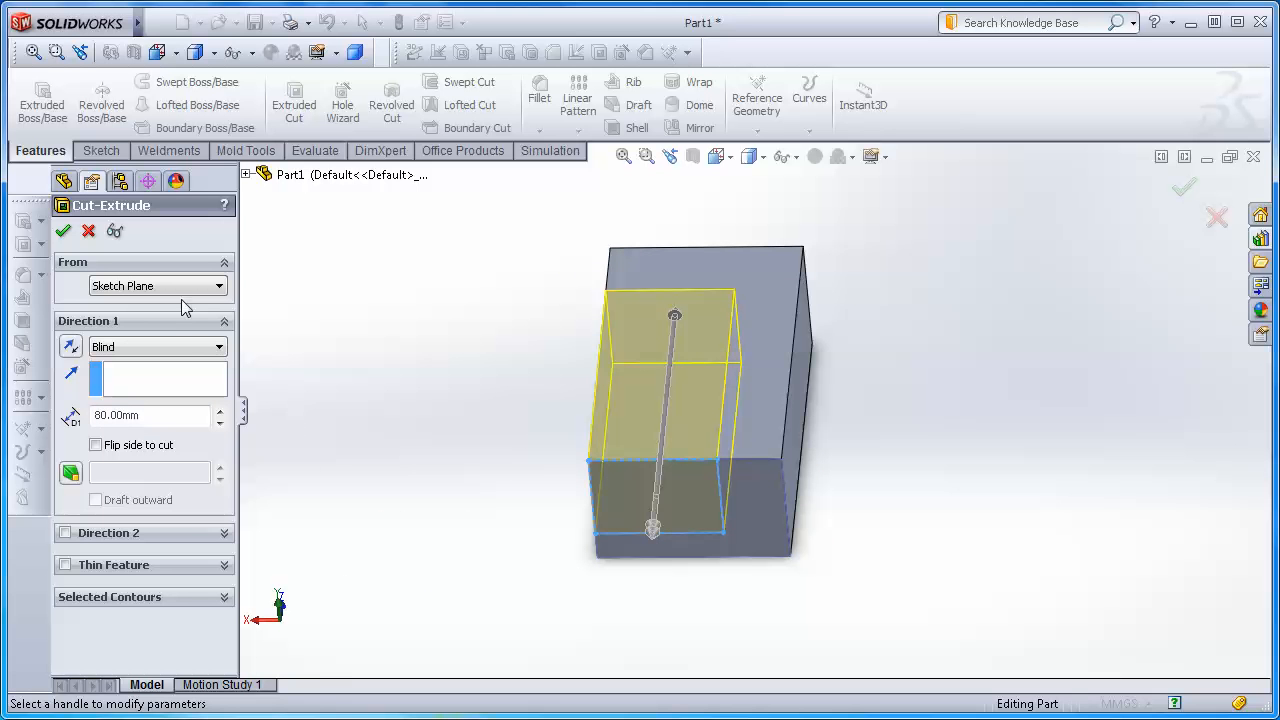
pyautogui.click(219, 348)
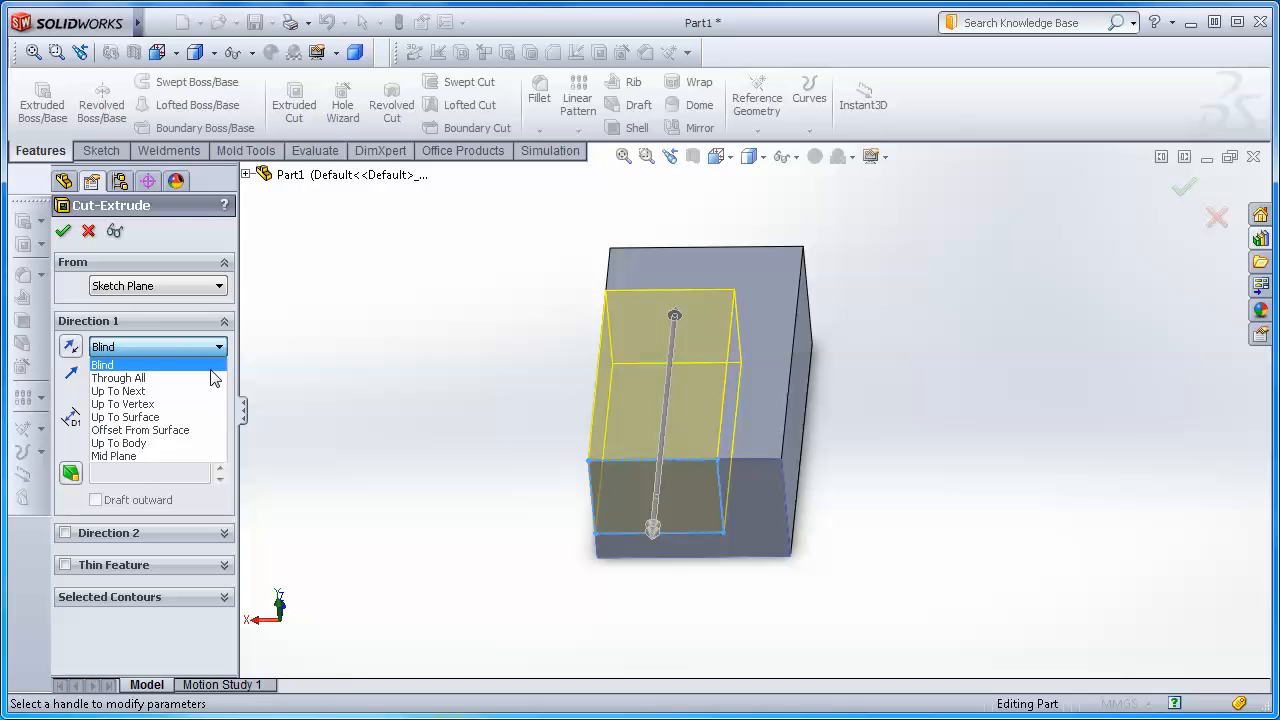
pyautogui.click(139, 430)
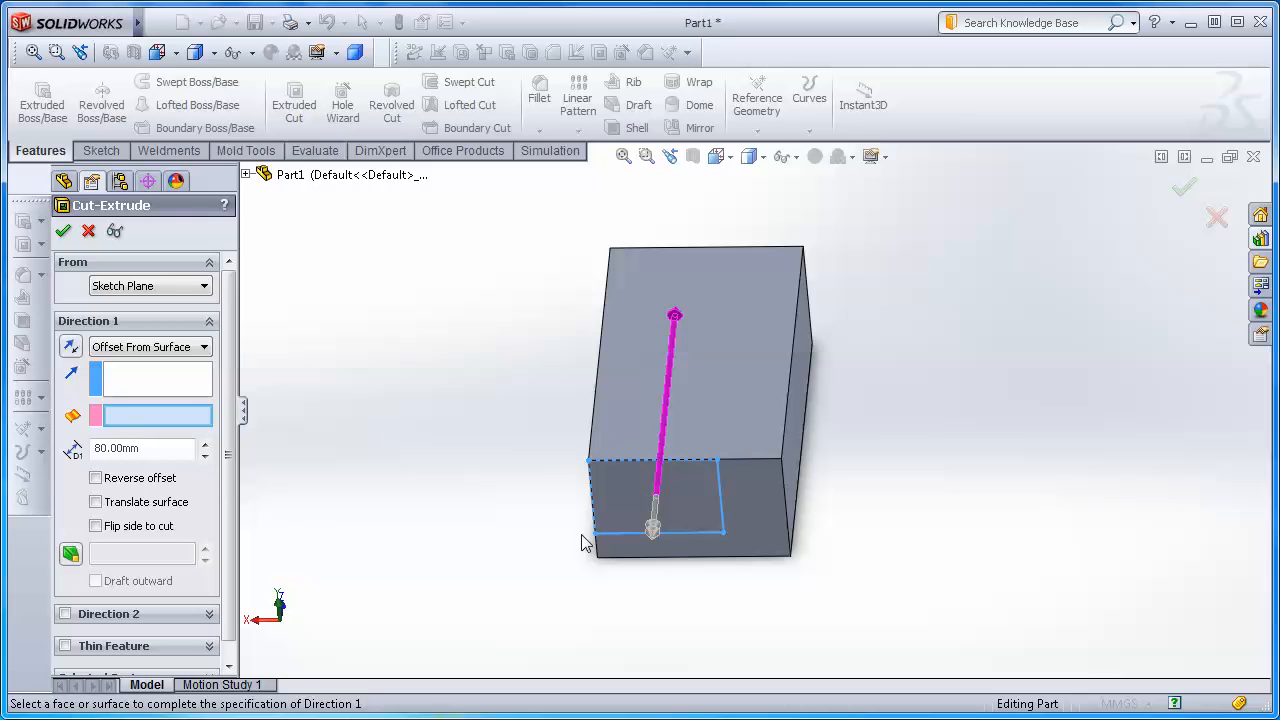
pyautogui.moveTo(1052, 576); pyautogui.dragTo(908, 667, button='middle')
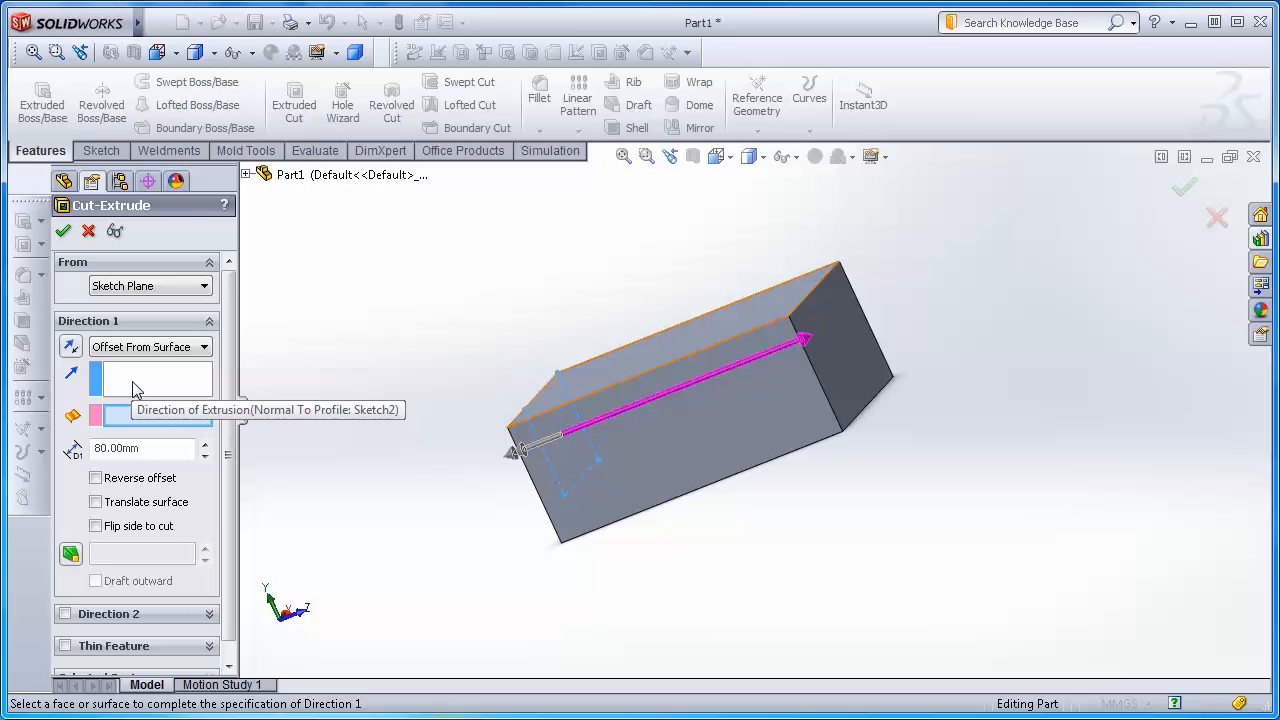
pyautogui.click(839, 341)
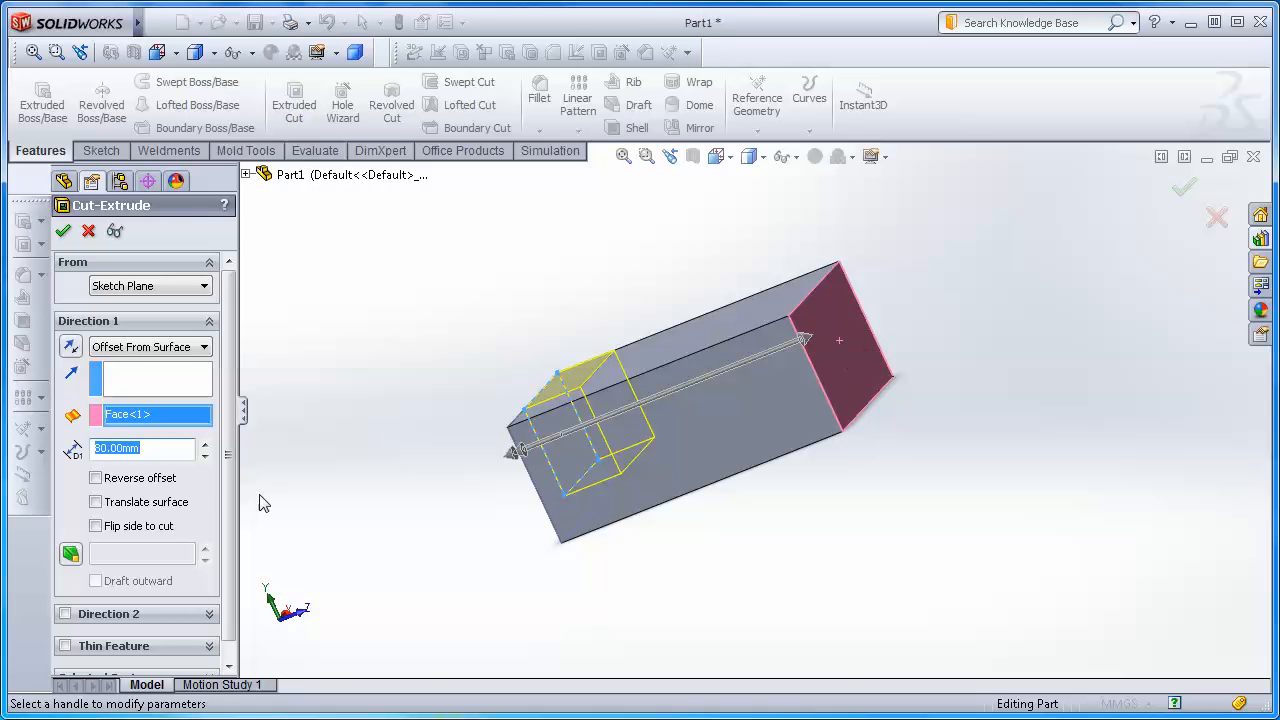
pyautogui.click(140, 447)
pyautogui.doubleClick(140, 447)
pyautogui.write('20')
pyautogui.press('Return')
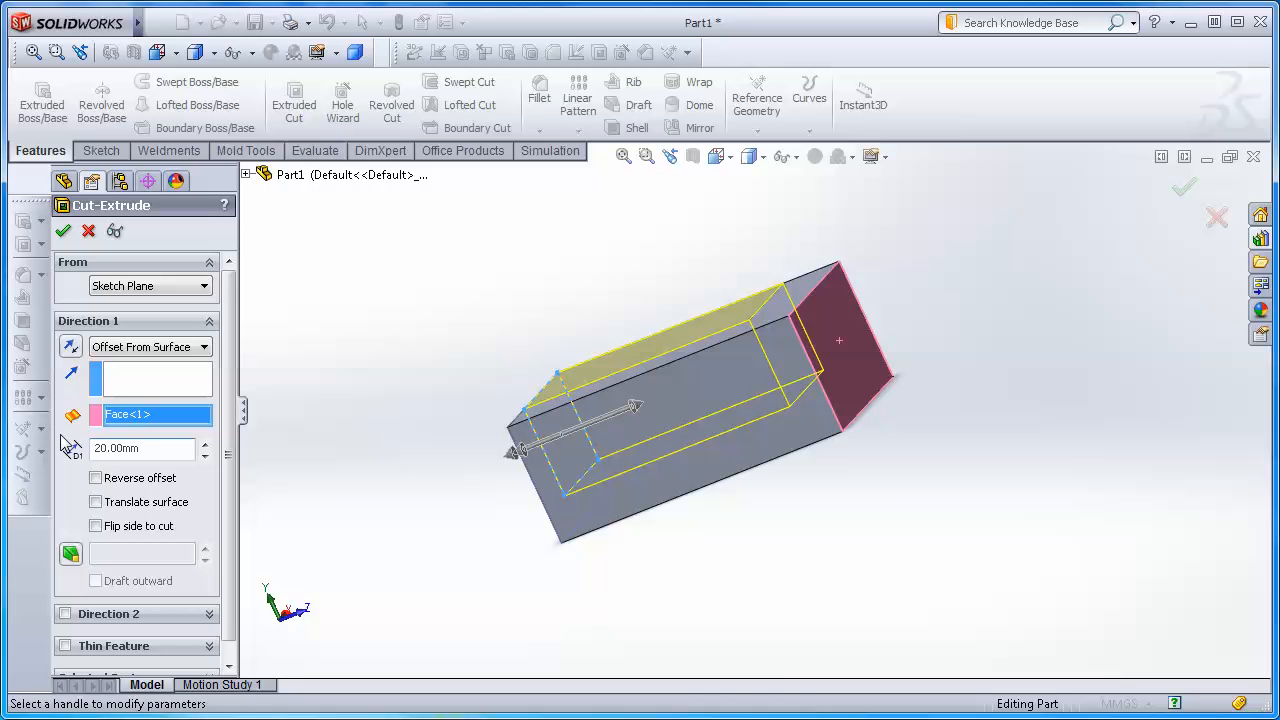
# Inspect the cut from several angles and in detailed preview, comparing its shape with the reference drawing
pyautogui.moveTo(394, 329); pyautogui.dragTo(647, 560, button='middle')
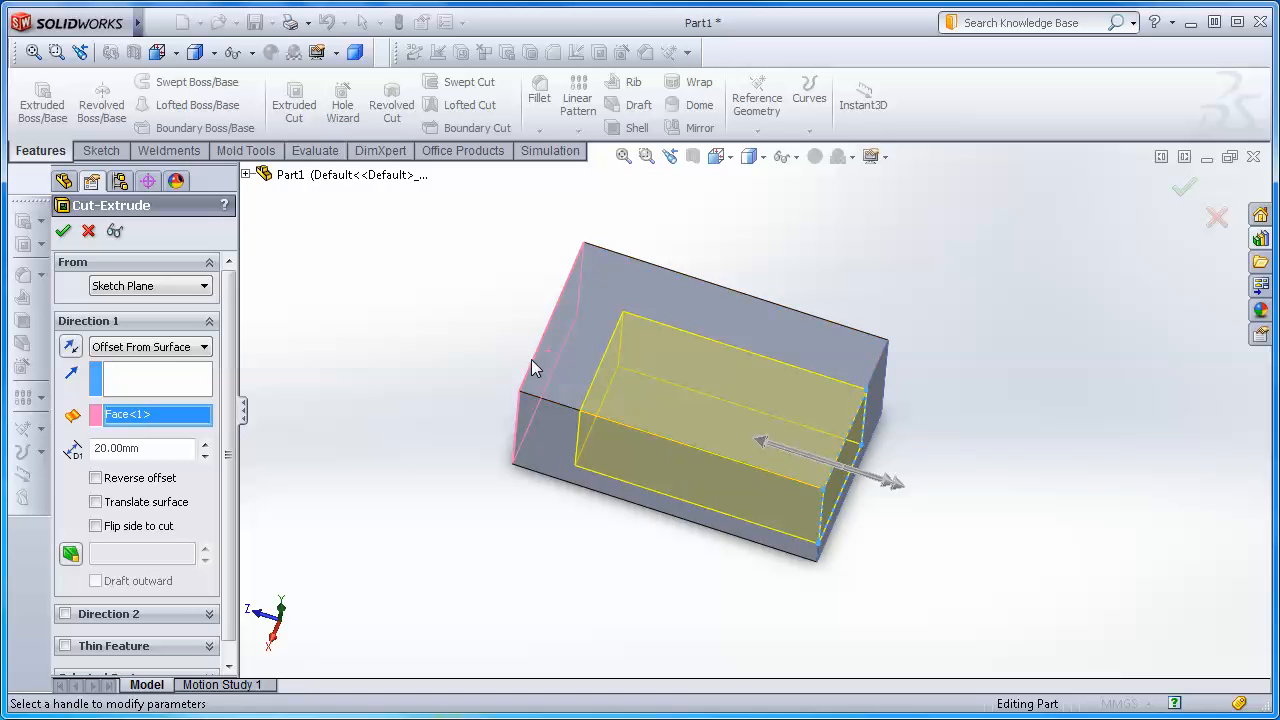
pyautogui.moveTo(361, 355); pyautogui.dragTo(395, 363, button='middle')
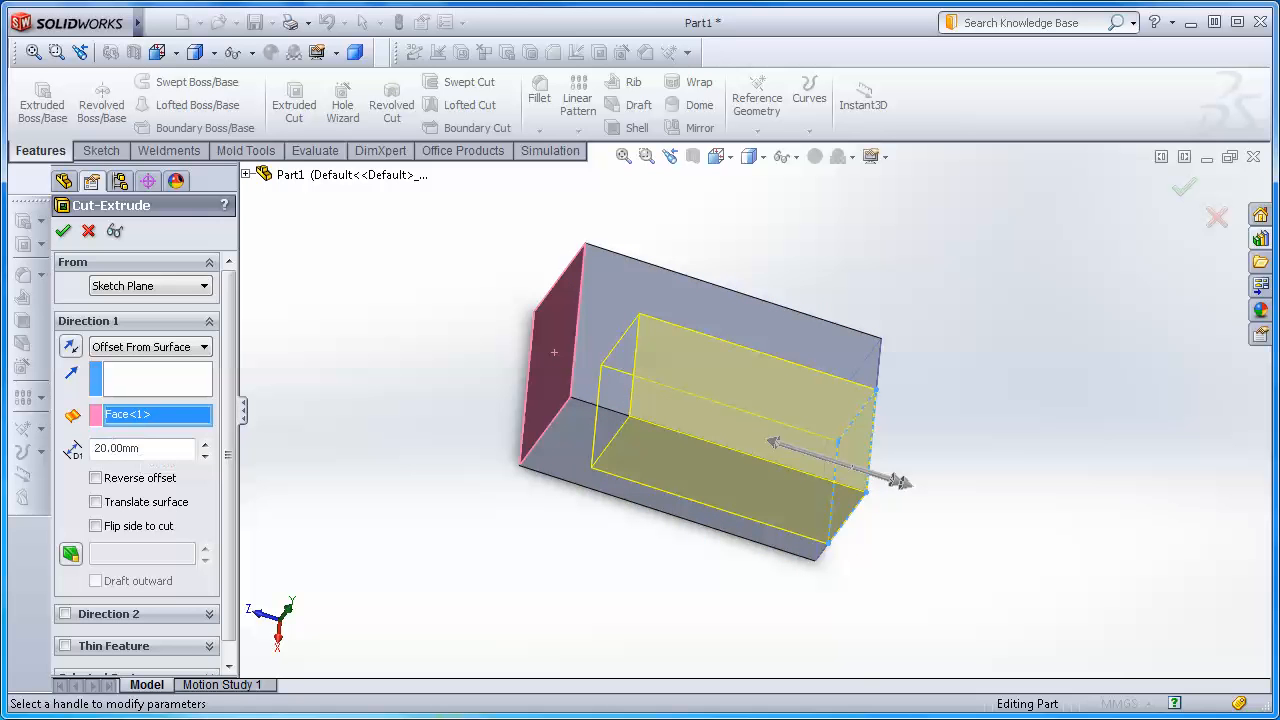
pyautogui.moveTo(0, 72); pyautogui.dragTo(637, 161)
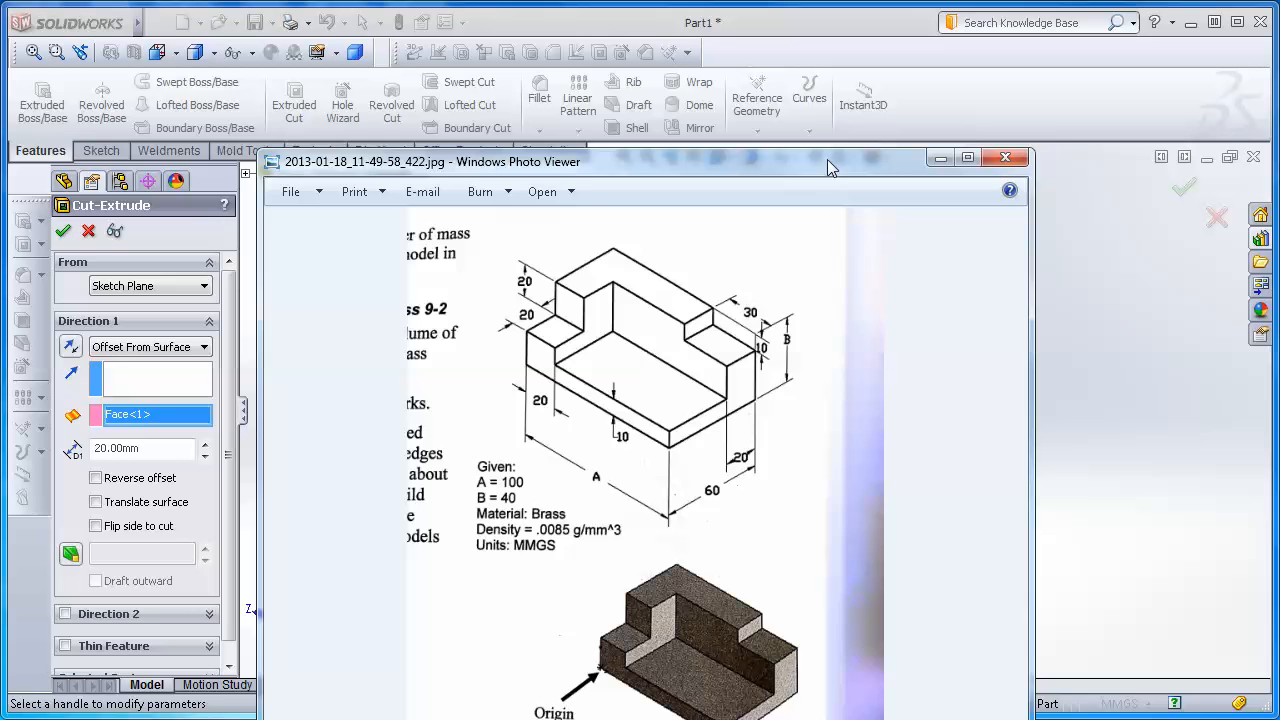
pyautogui.click(940, 158)
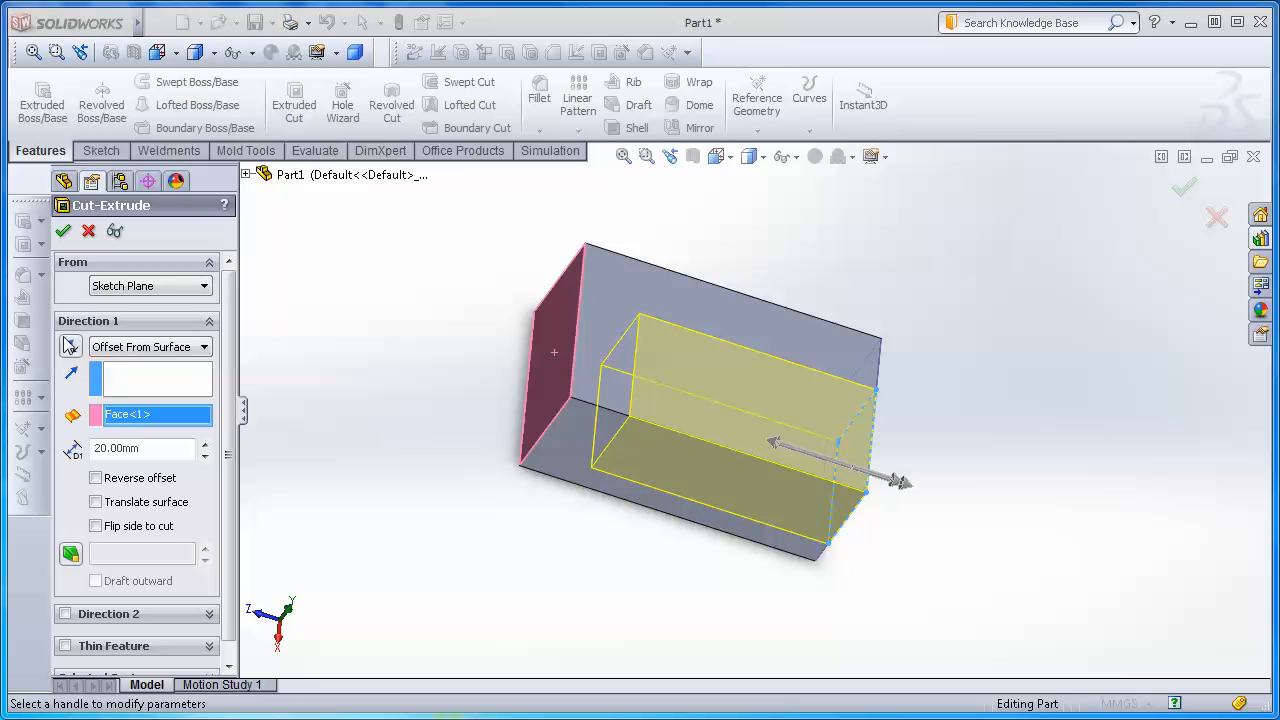
pyautogui.click(115, 233)
pyautogui.moveTo(460, 470); pyautogui.dragTo(376, 381, button='middle')
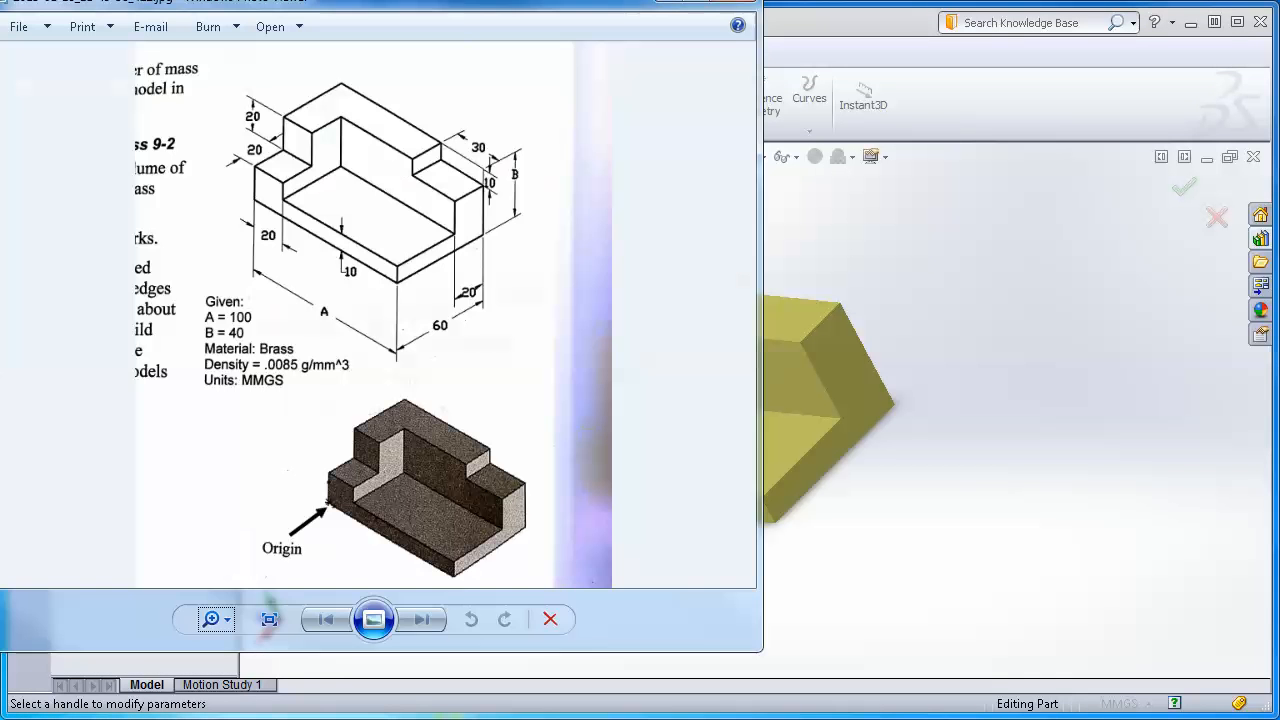
pyautogui.moveTo(330, 4); pyautogui.dragTo(131, 0)
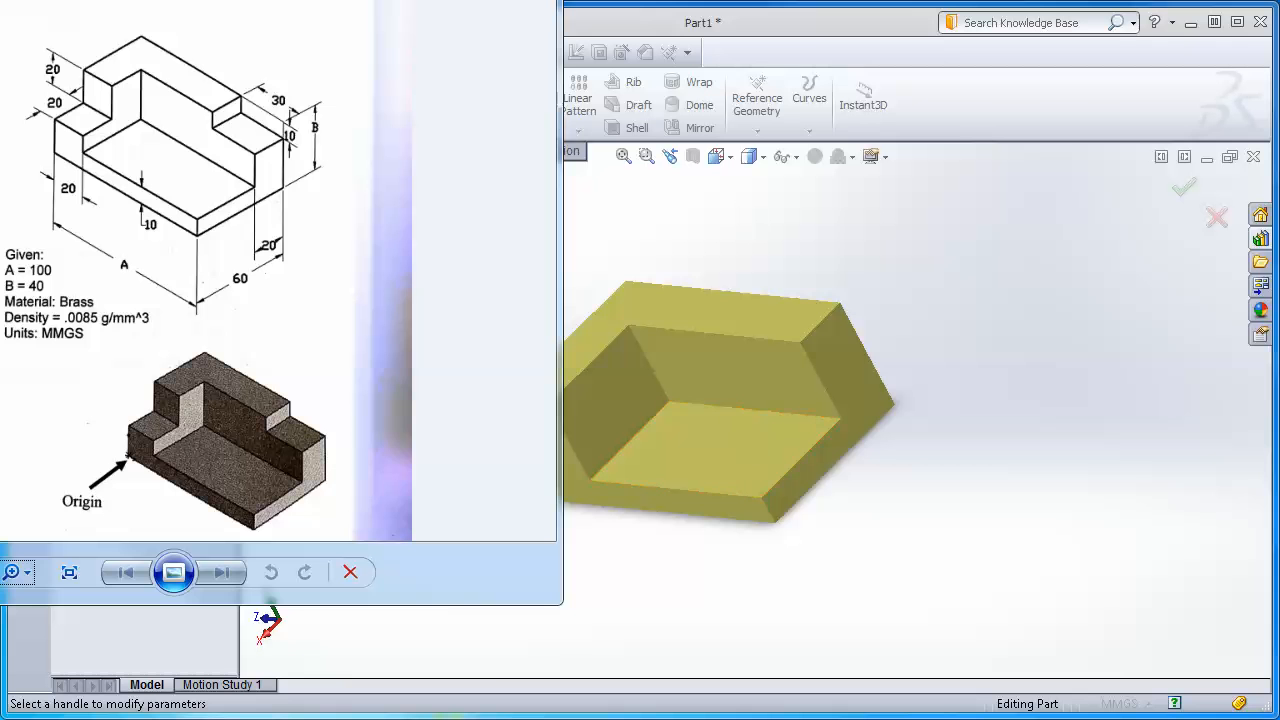
# Accept the pocket cut in the block
pyautogui.moveTo(290, 0); pyautogui.dragTo(0, 0)
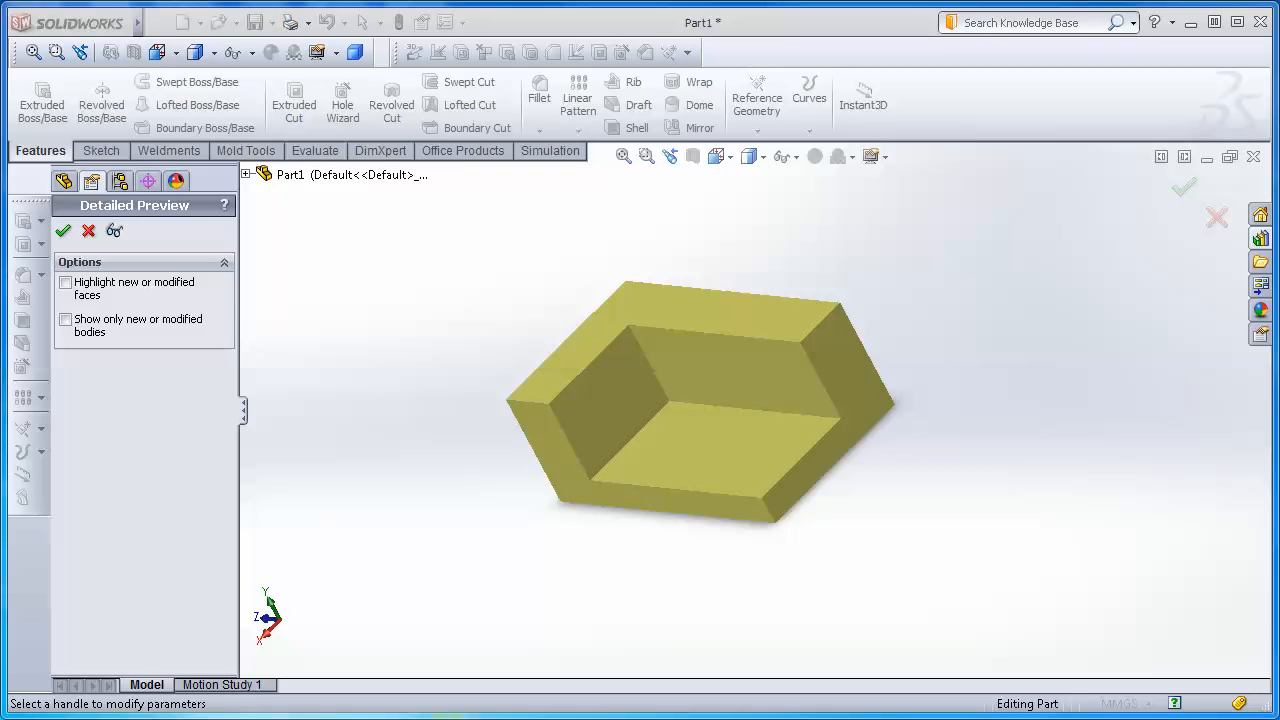
pyautogui.click(63, 231)
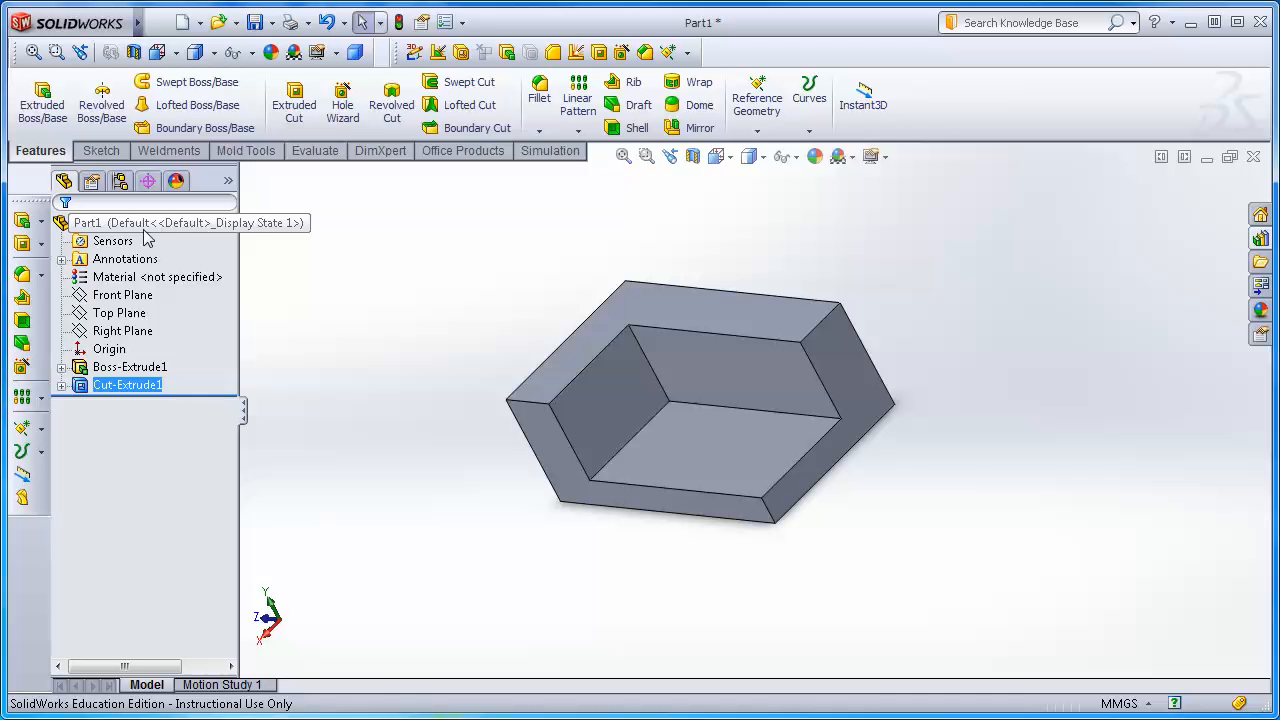
# Examine the block and pocket features with their sketches, viewing the block's base sketch face-on before leaving it without changes
pyautogui.click(118, 368)
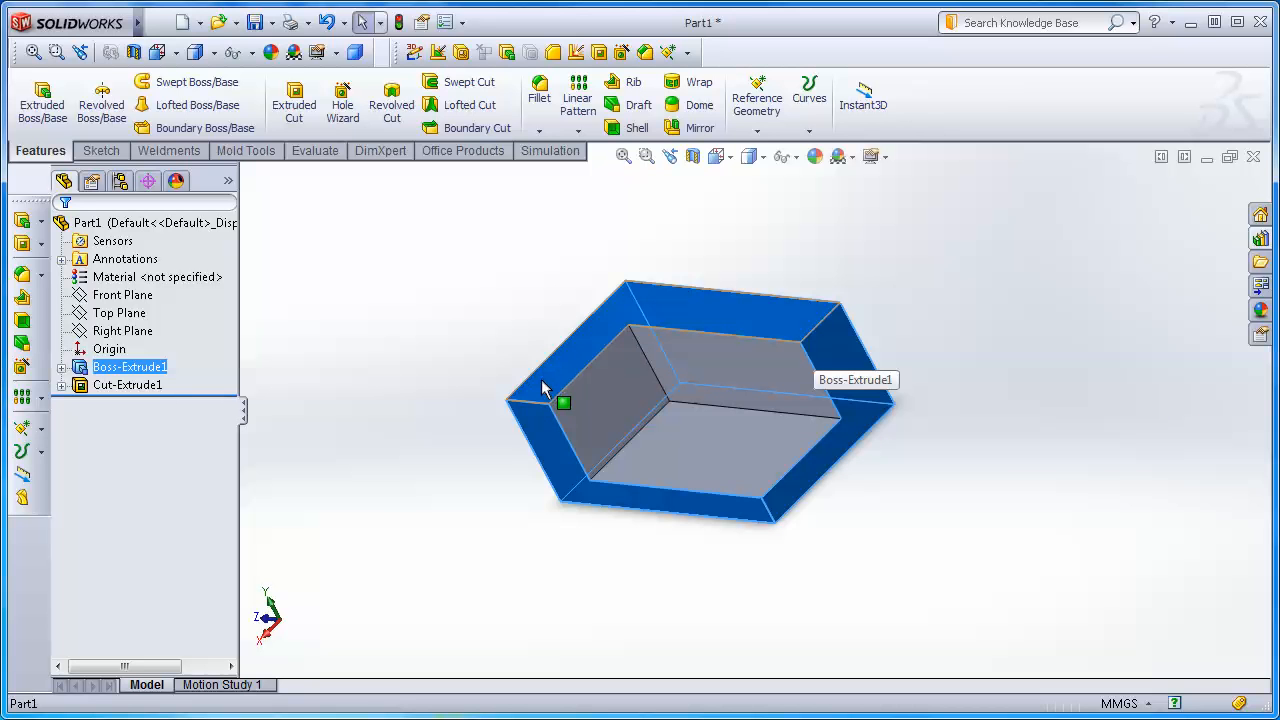
pyautogui.click(120, 386)
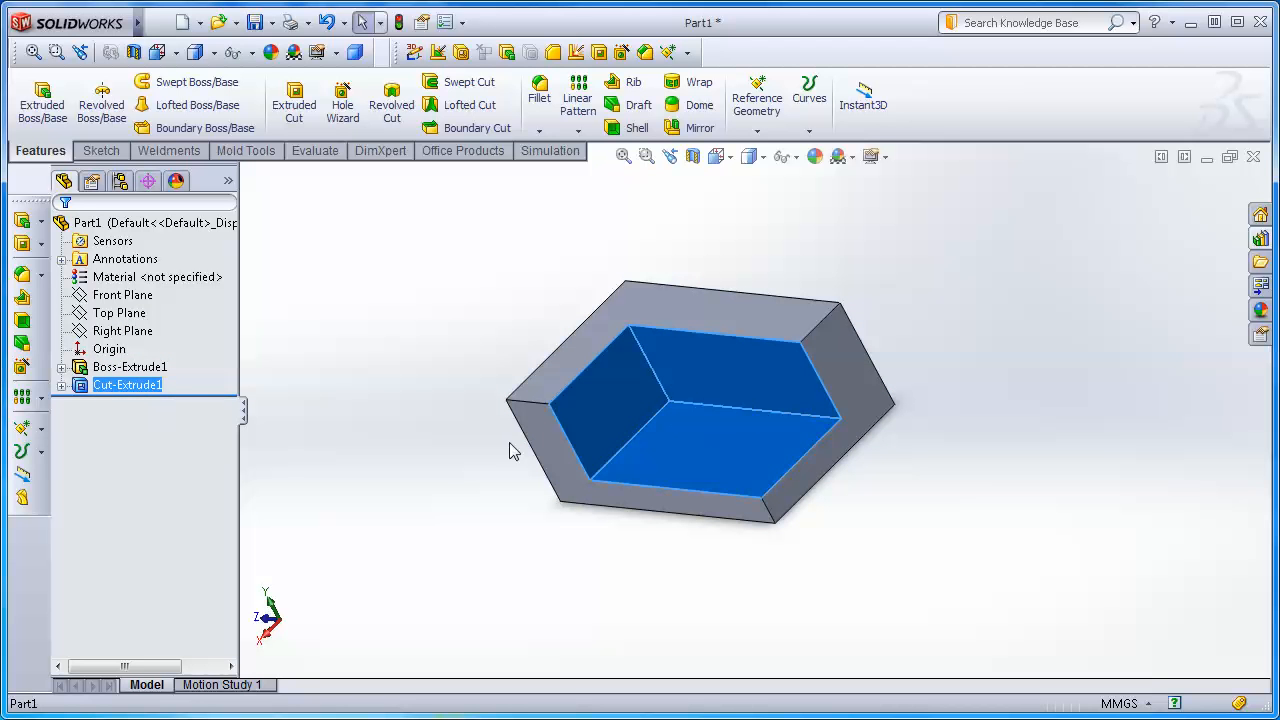
pyautogui.click(61, 369)
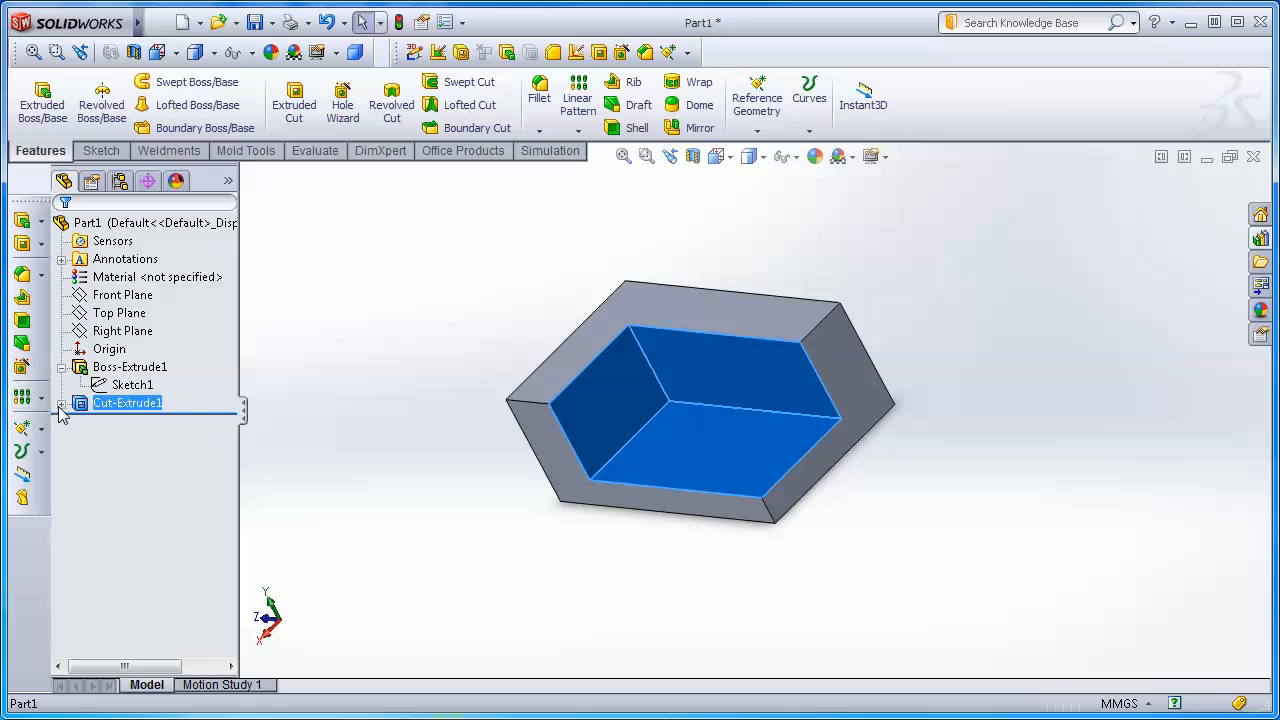
pyautogui.click(61, 404)
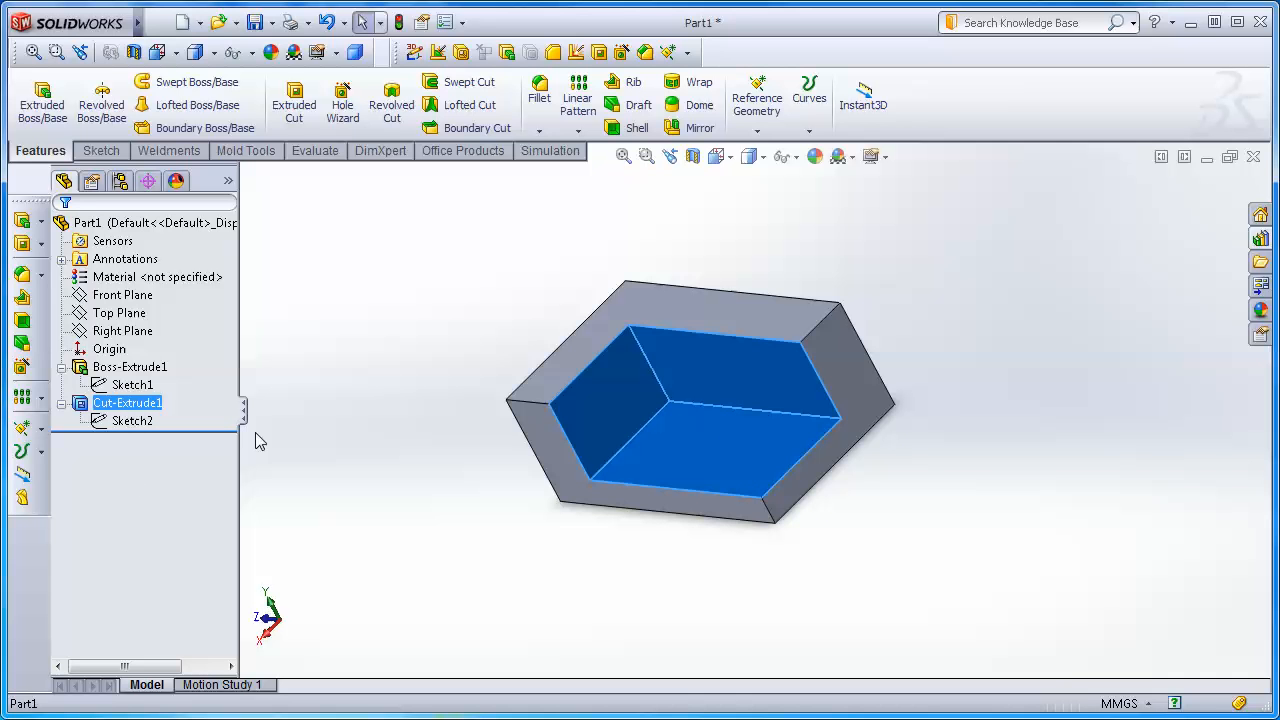
pyautogui.click(131, 388)
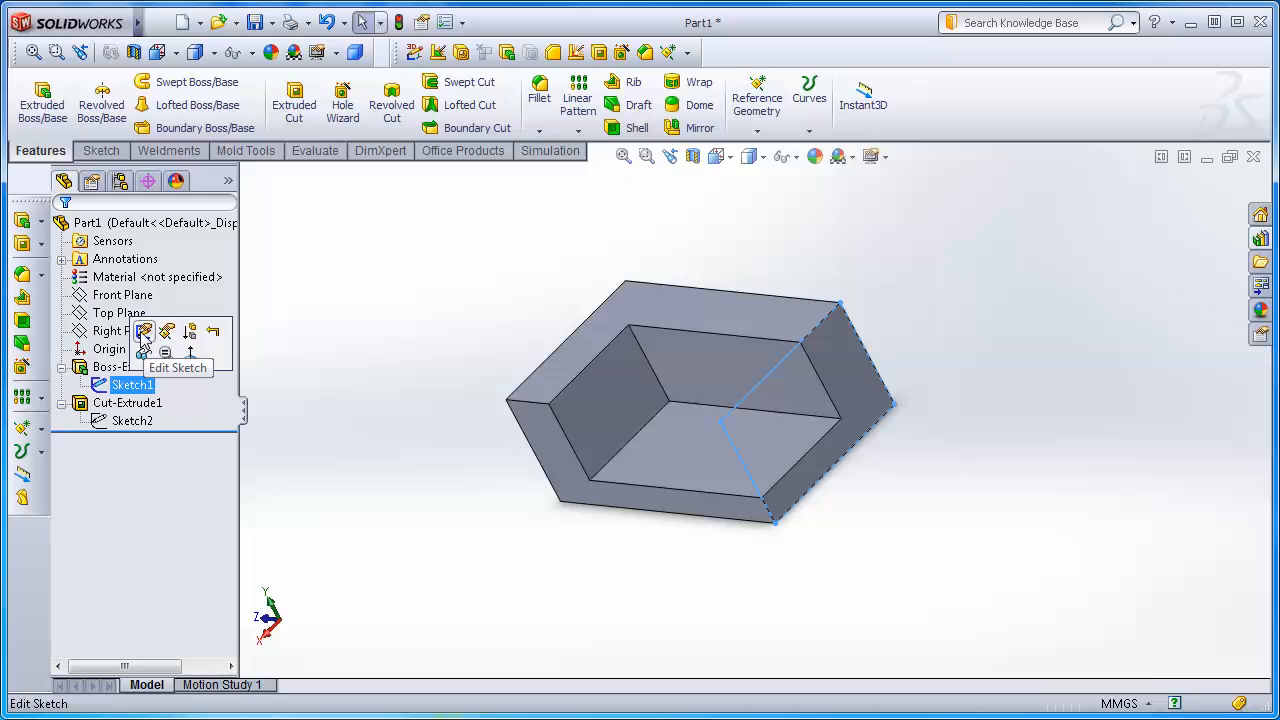
pyautogui.click(144, 332)
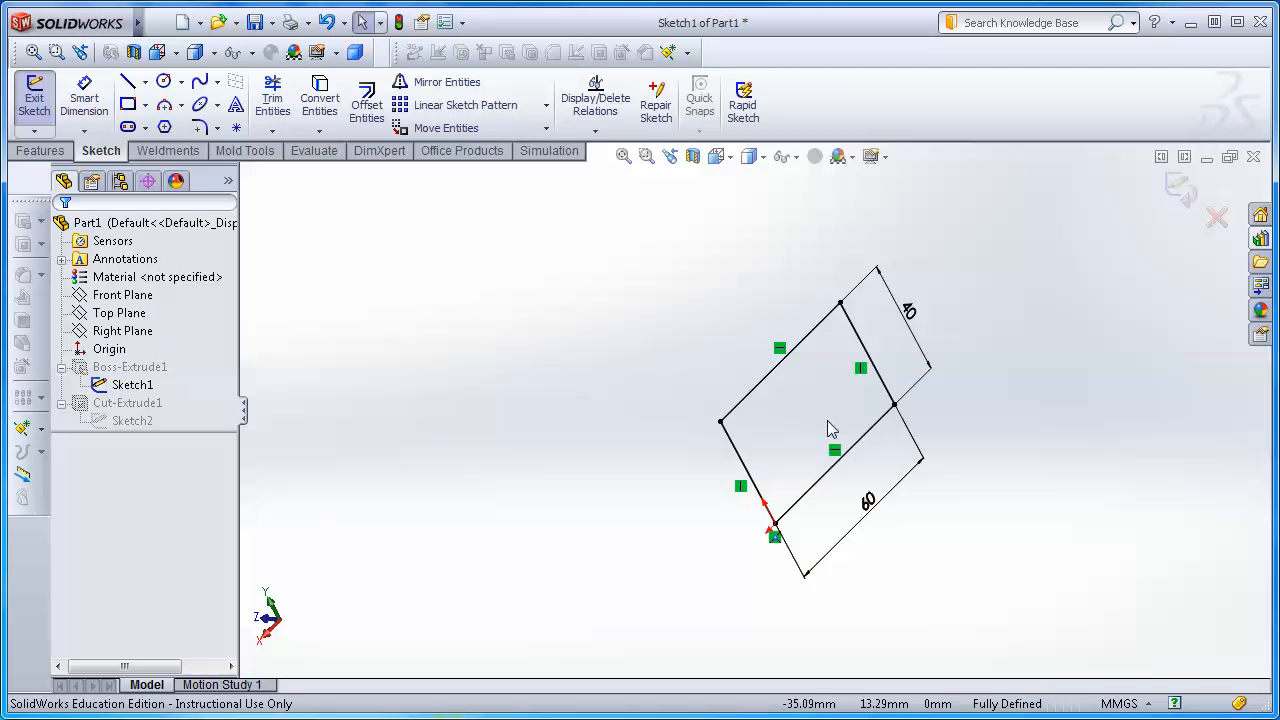
pyautogui.click(731, 163)
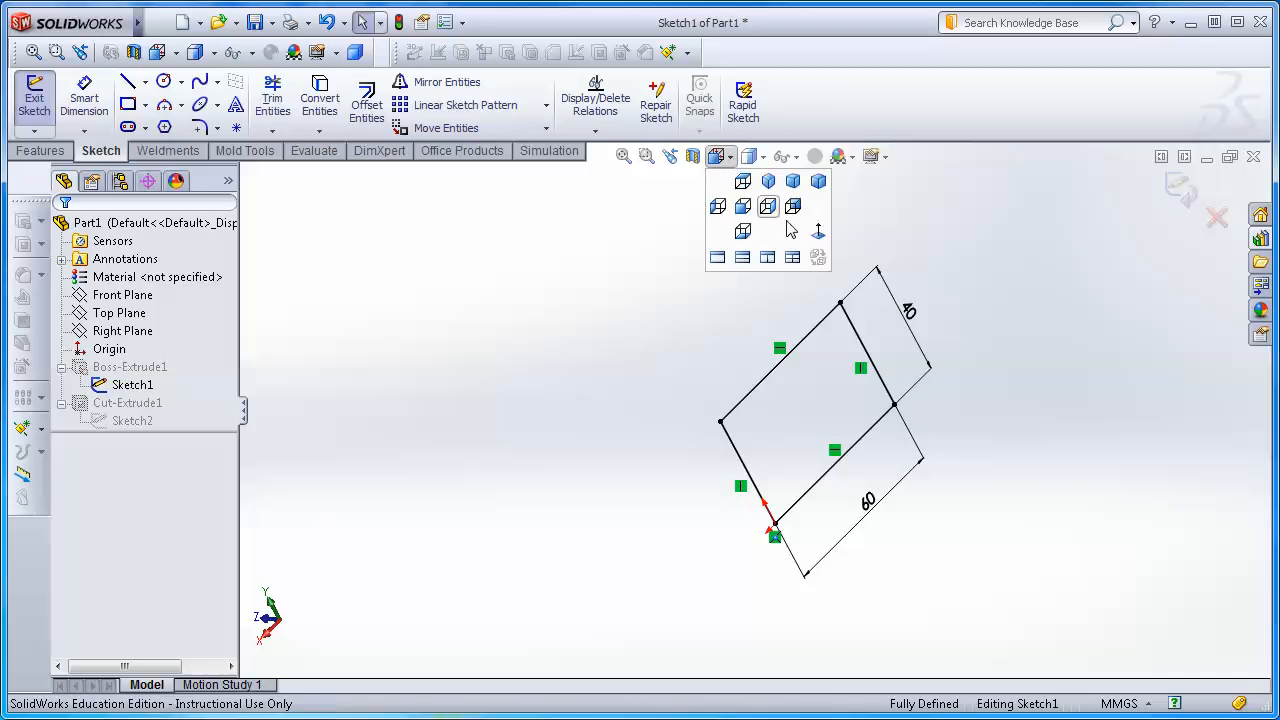
pyautogui.click(818, 242)
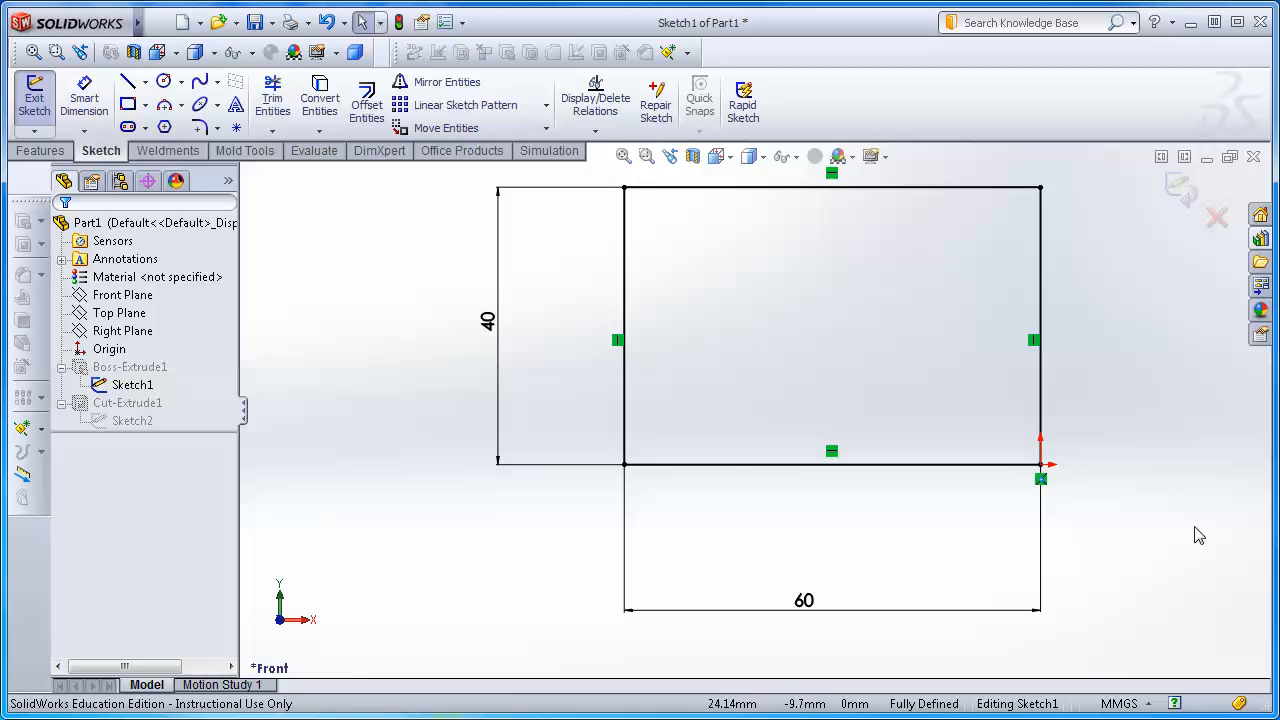
pyautogui.click(1216, 217)
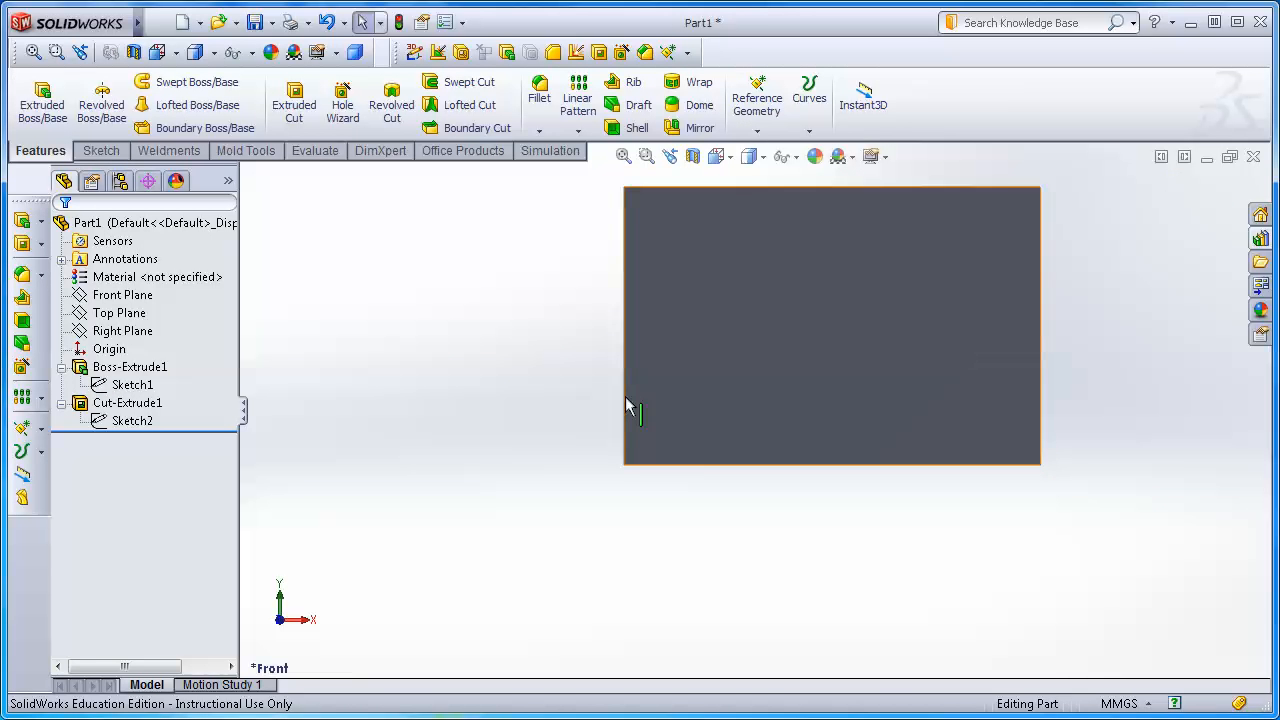
# Consult the reference drawing, start an extruded cut sketch on the pocket's inner end wall, and orient the view normal to it
pyautogui.moveTo(523, 309); pyautogui.dragTo(609, 389, button='middle')
pyautogui.moveTo(838, 494); pyautogui.dragTo(524, 613, button='middle')
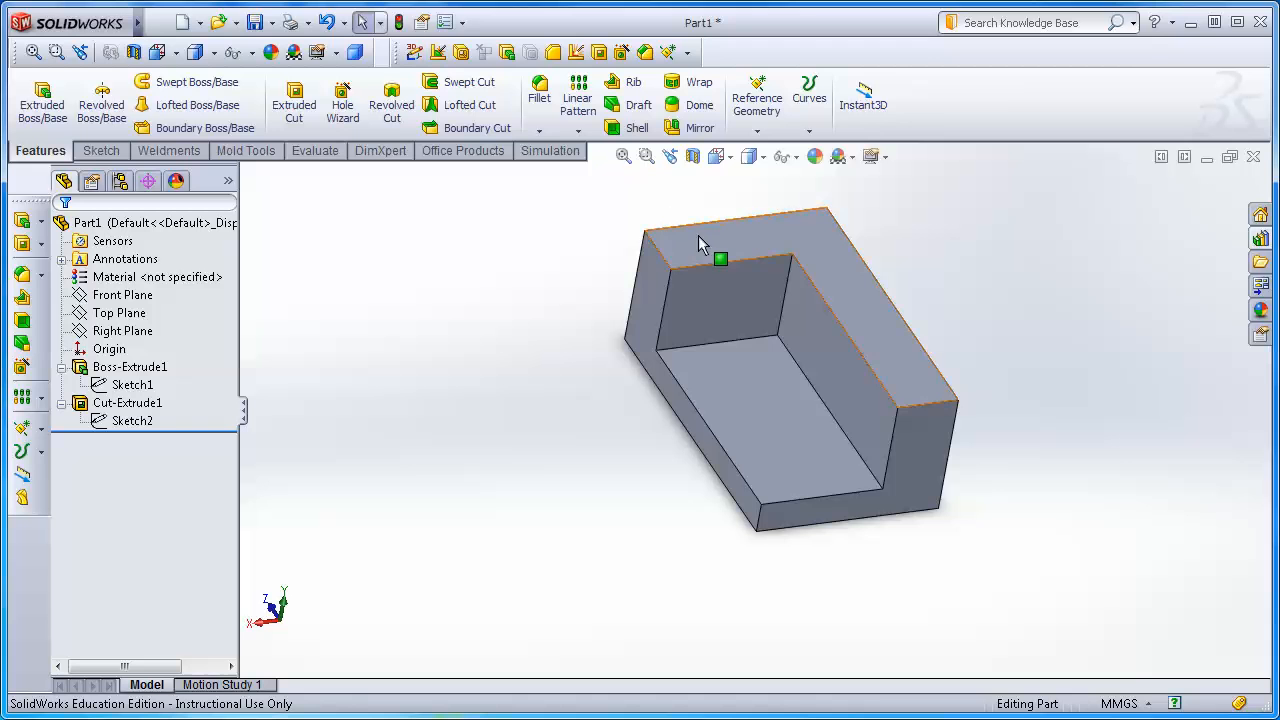
pyautogui.moveTo(0, 34); pyautogui.dragTo(735, 88)
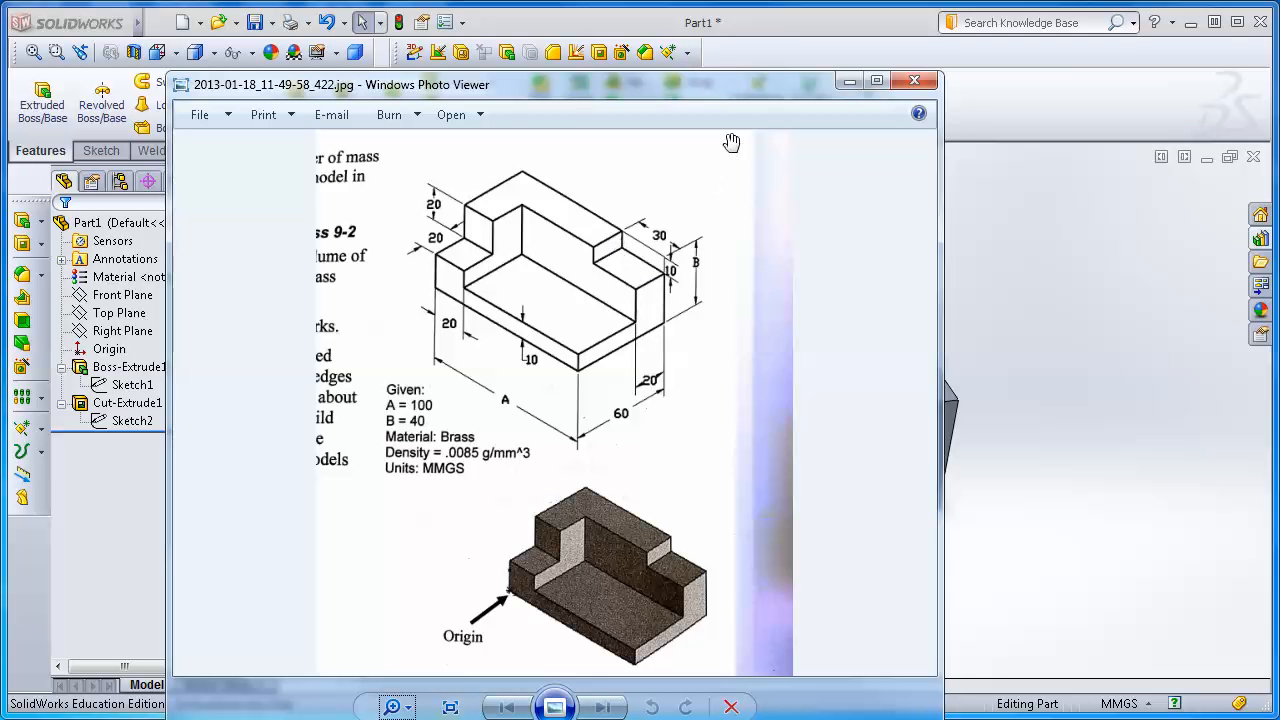
pyautogui.moveTo(724, 95); pyautogui.dragTo(0, 110)
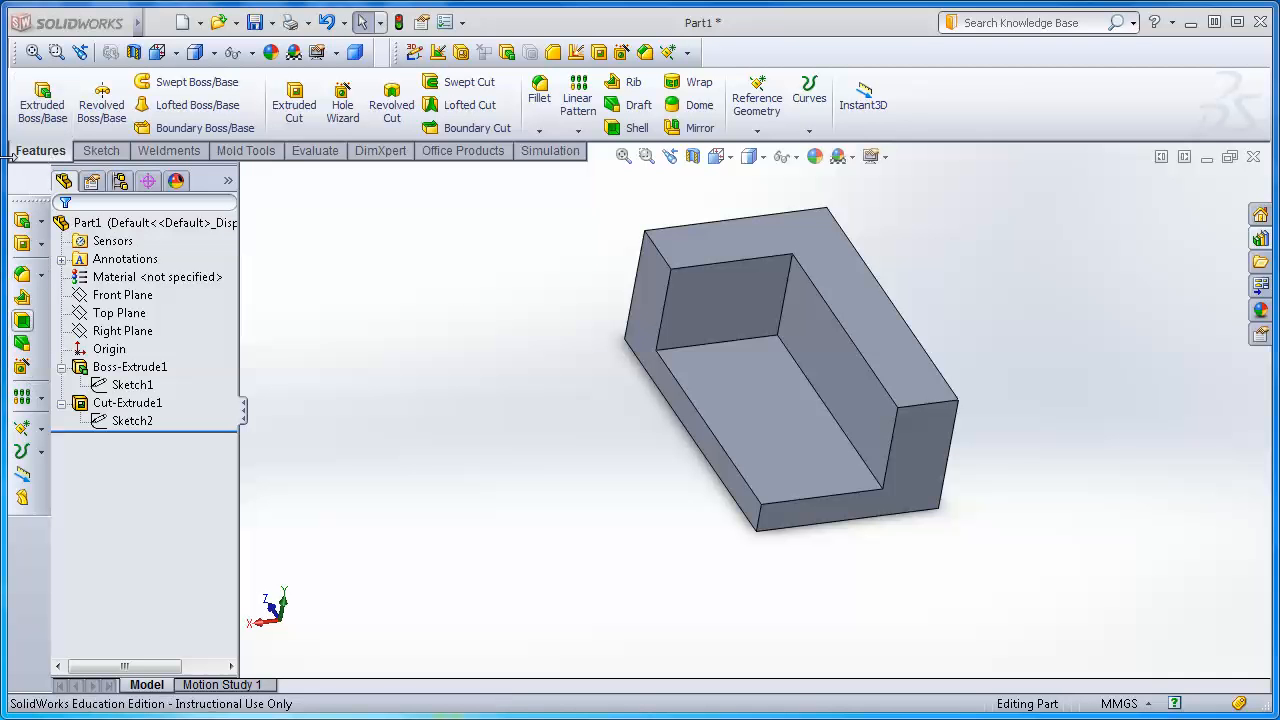
pyautogui.click(297, 106)
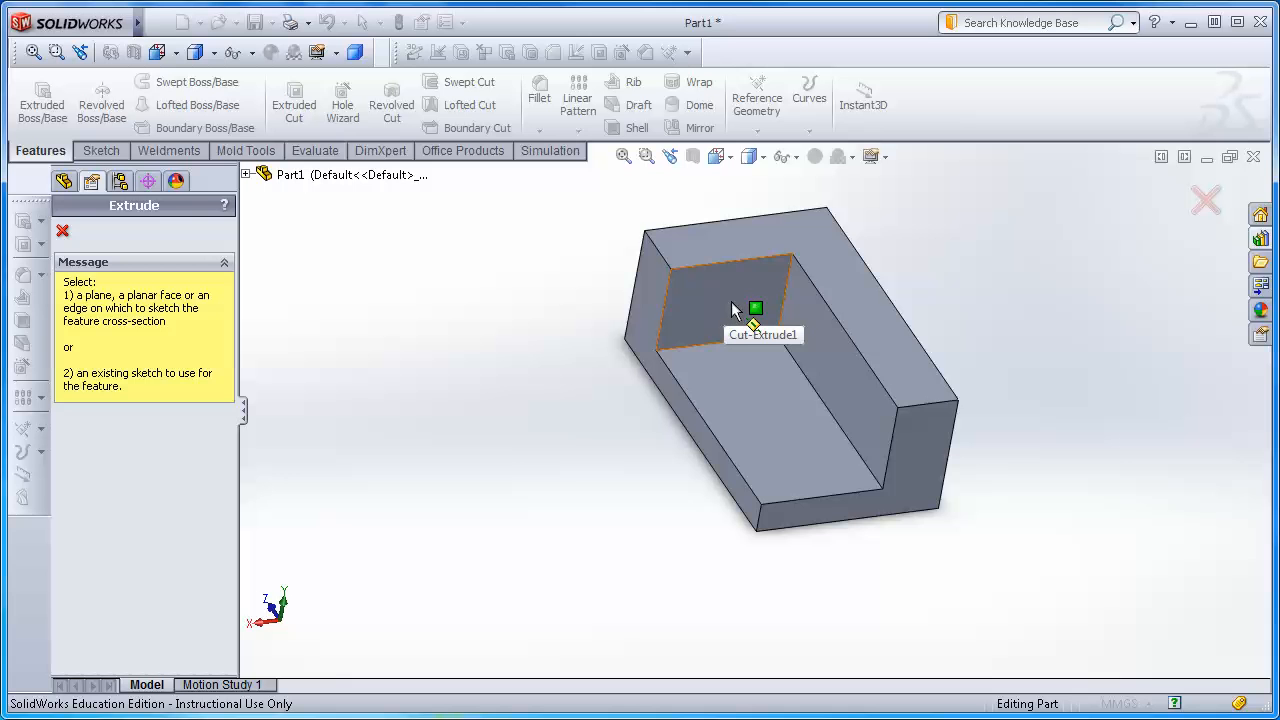
pyautogui.moveTo(413, 398); pyautogui.dragTo(614, 489, button='middle')
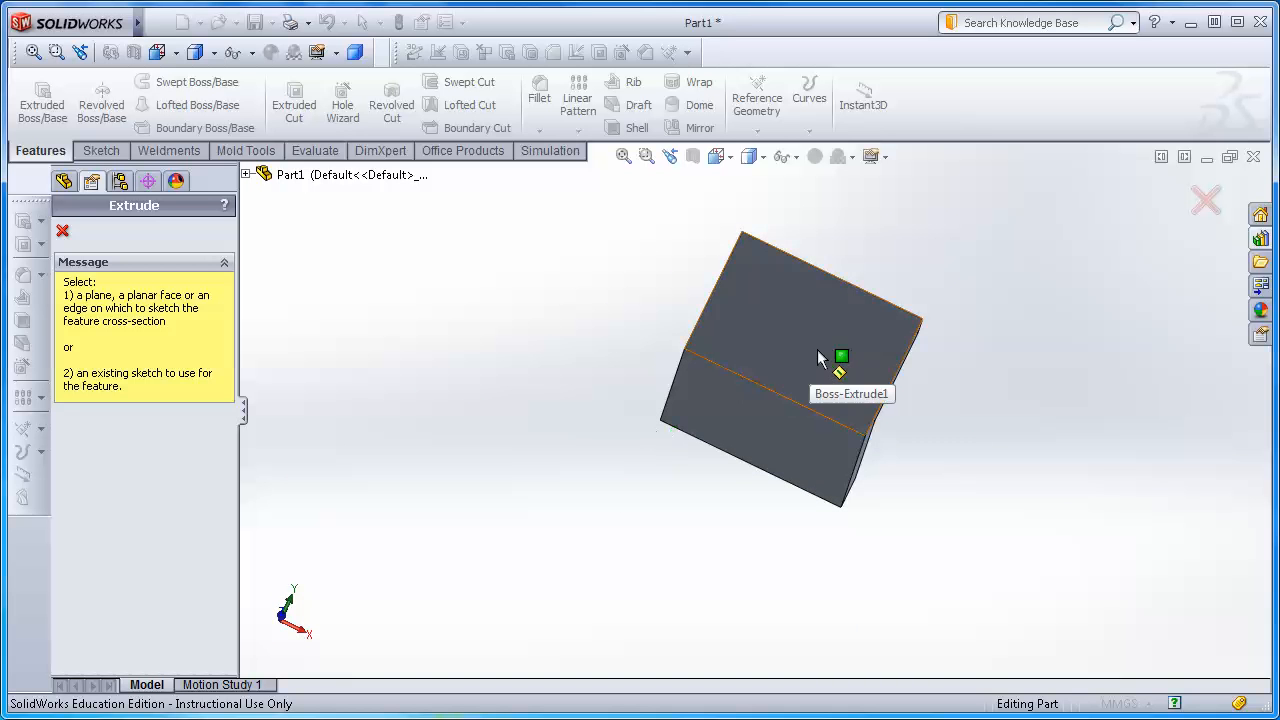
pyautogui.moveTo(1045, 424); pyautogui.dragTo(826, 371, button='middle')
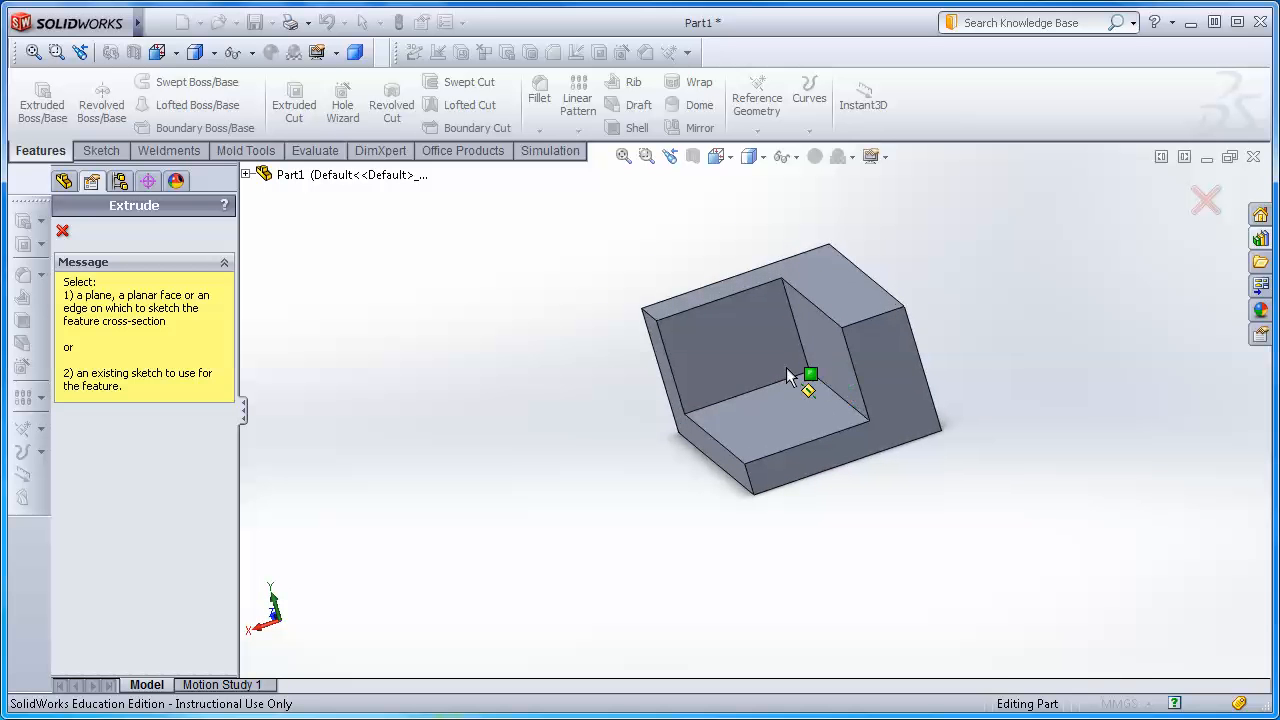
pyautogui.click(704, 347)
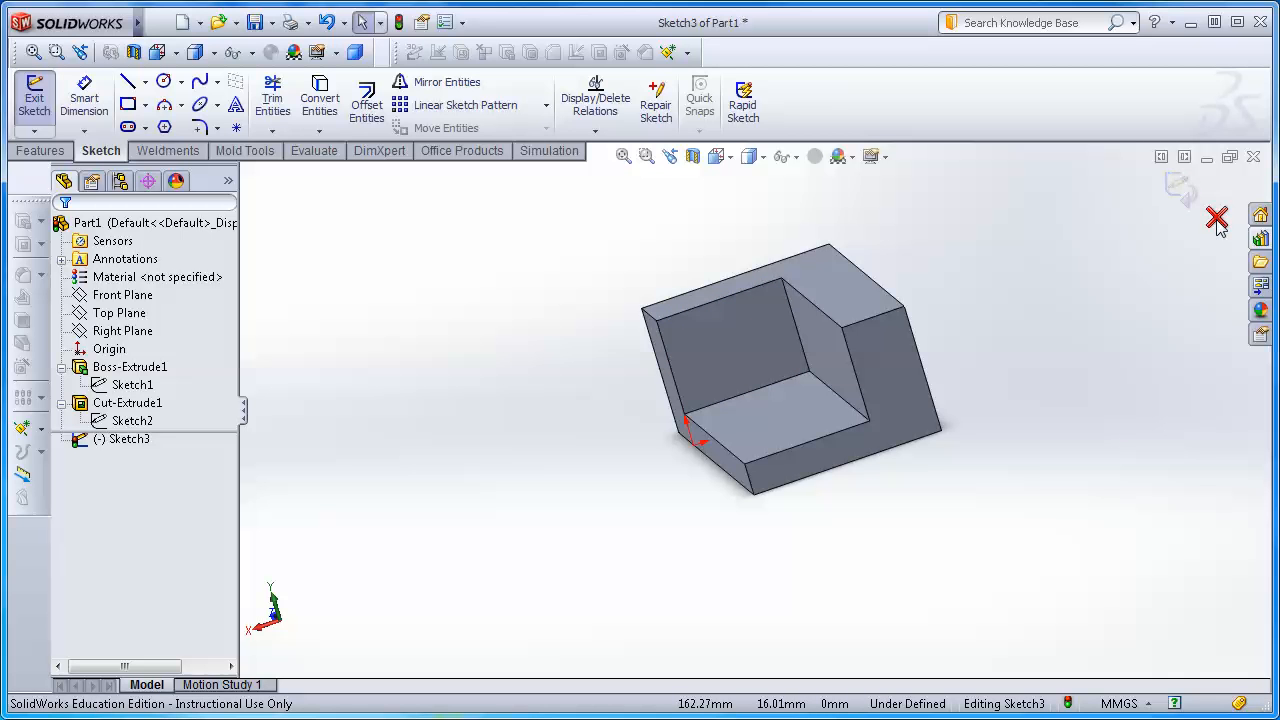
pyautogui.click(733, 163)
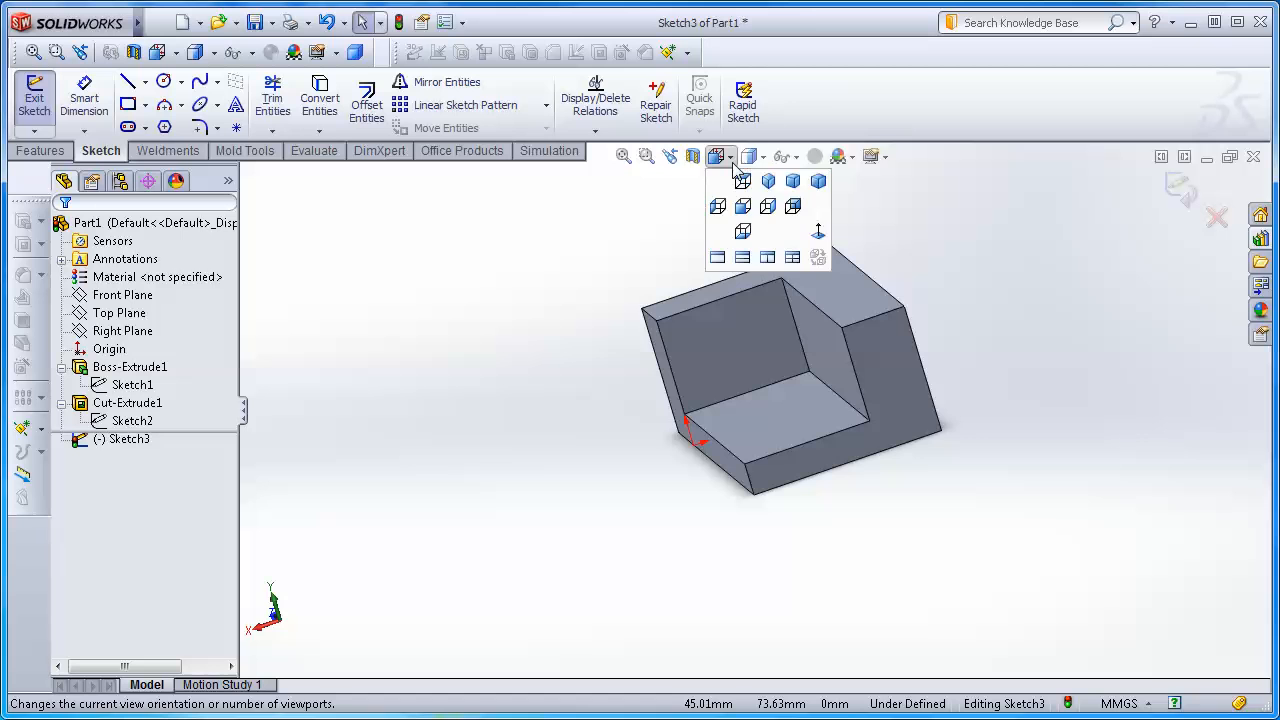
pyautogui.click(817, 236)
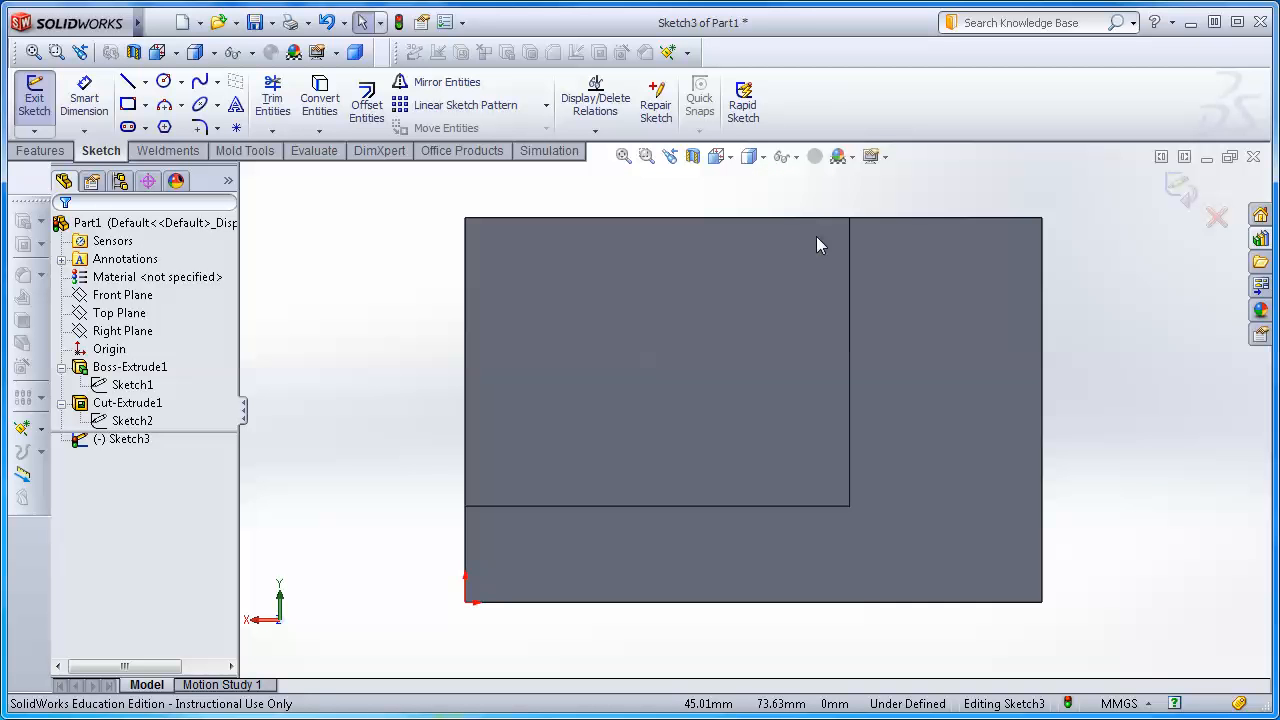
# Sketch a corner rectangle about 20 × 14 mm from the upper outer corner of the pocket's end wall
pyautogui.click(127, 106)
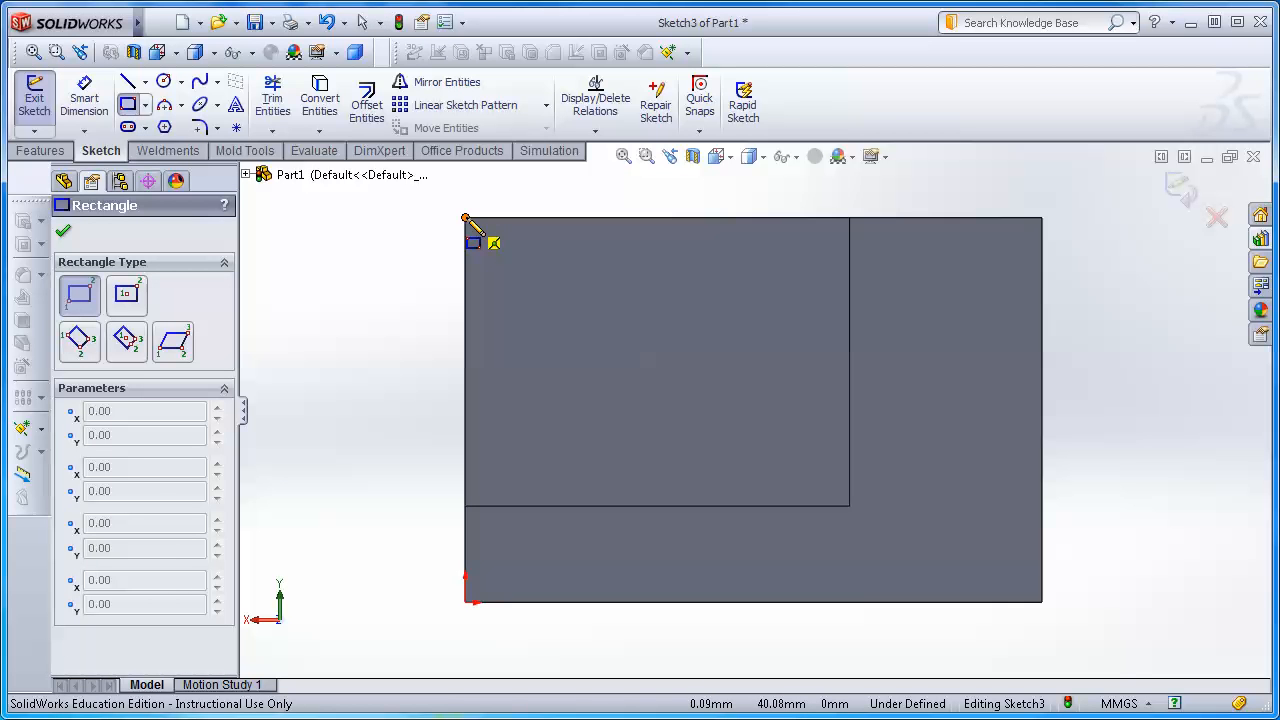
pyautogui.click(465, 218)
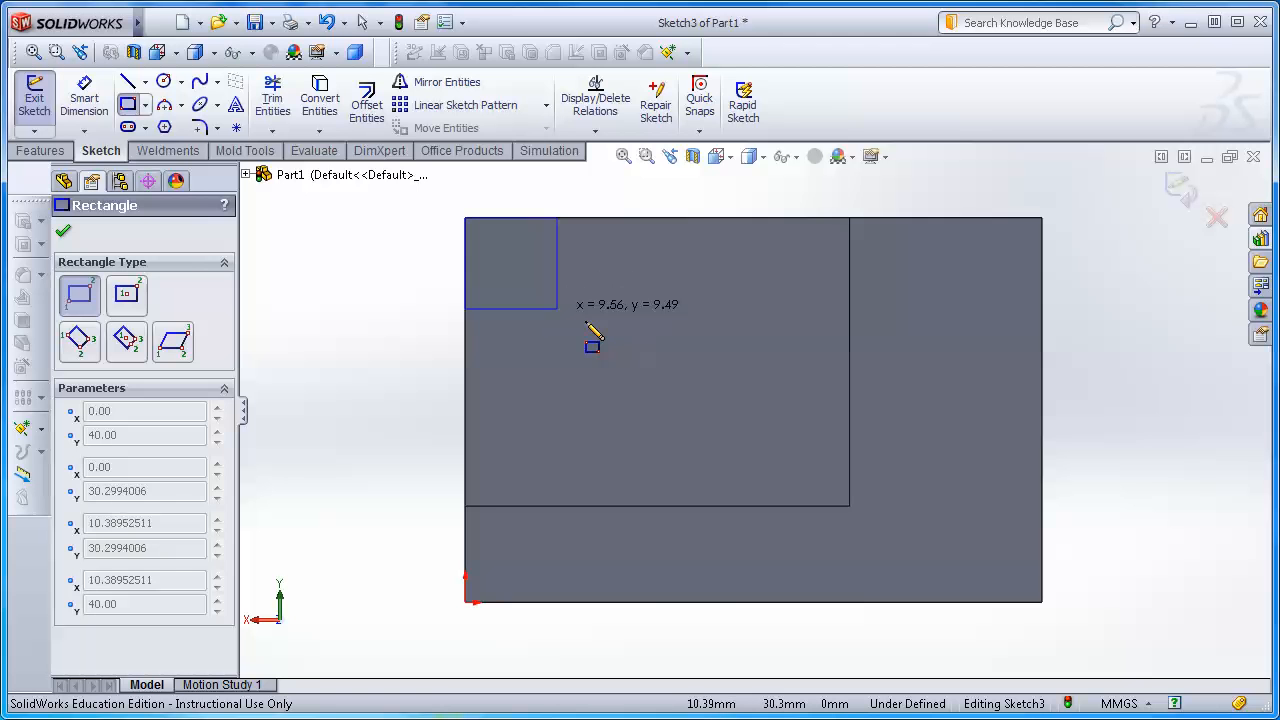
pyautogui.click(657, 349)
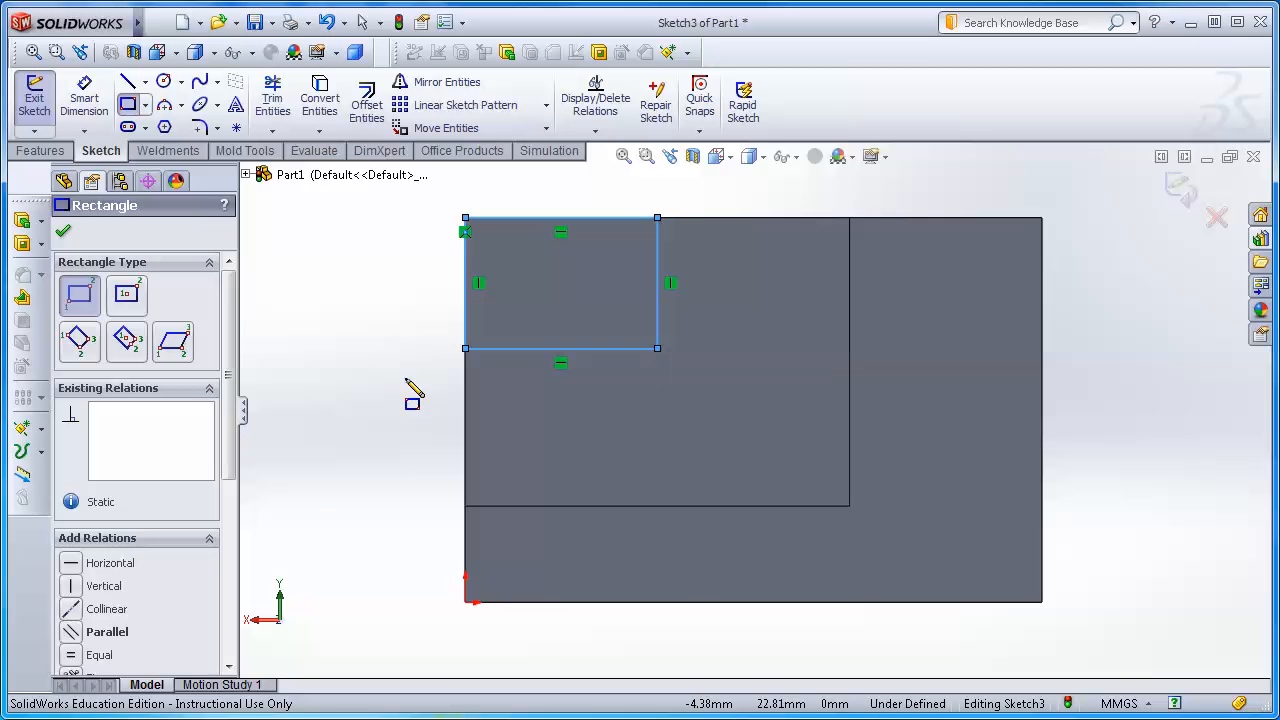
pyautogui.click(63, 231)
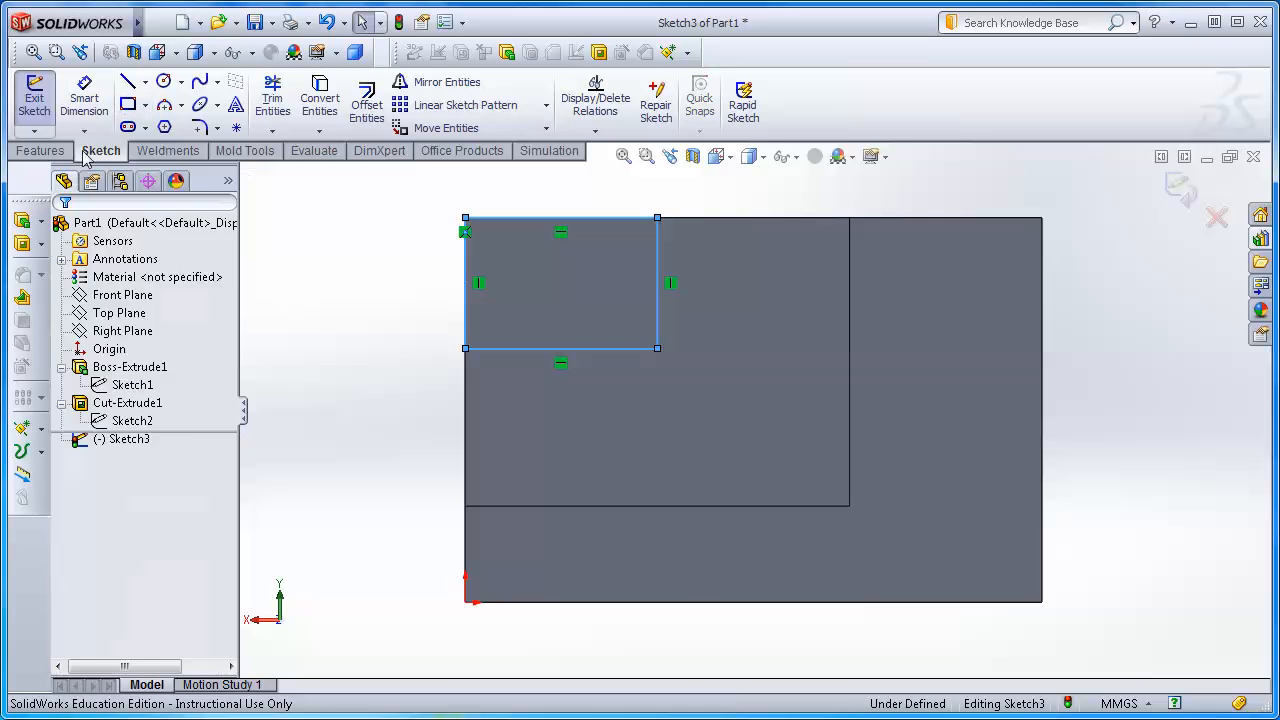
# Dimension the rectangle 20 mm high and 20 mm wide
pyautogui.click(88, 96)
pyautogui.click(88, 96)
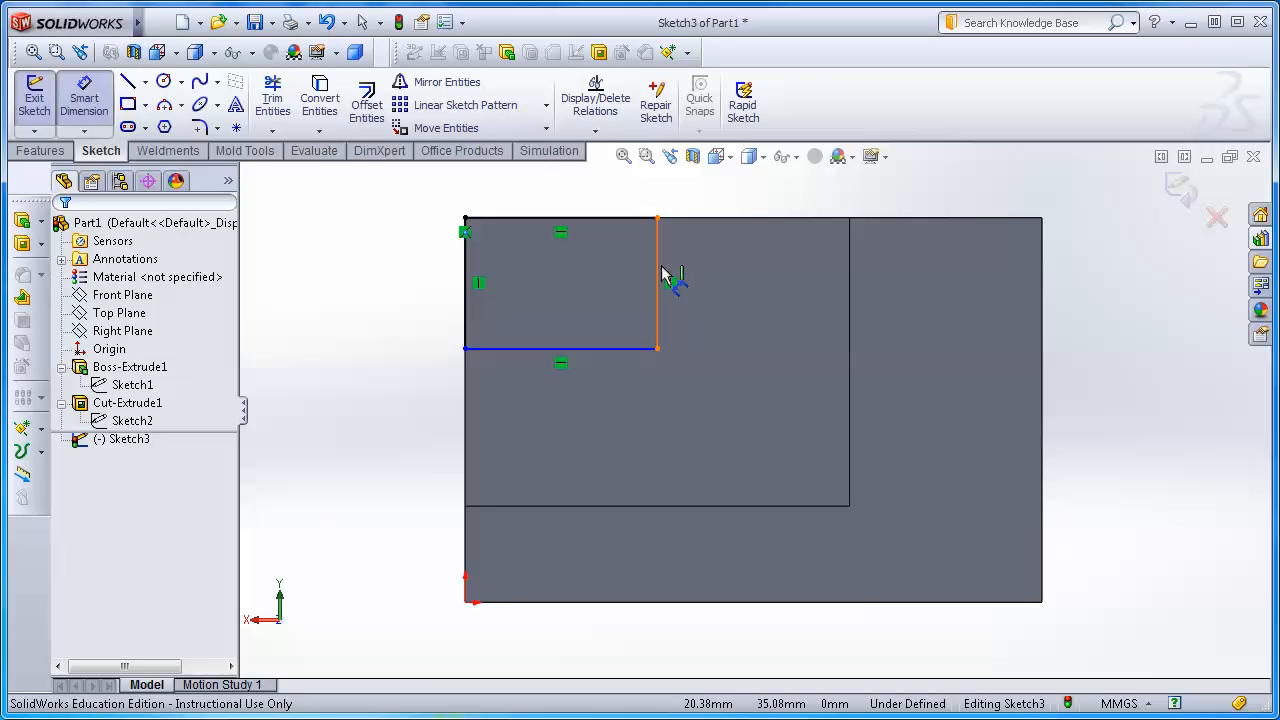
pyautogui.click(661, 275)
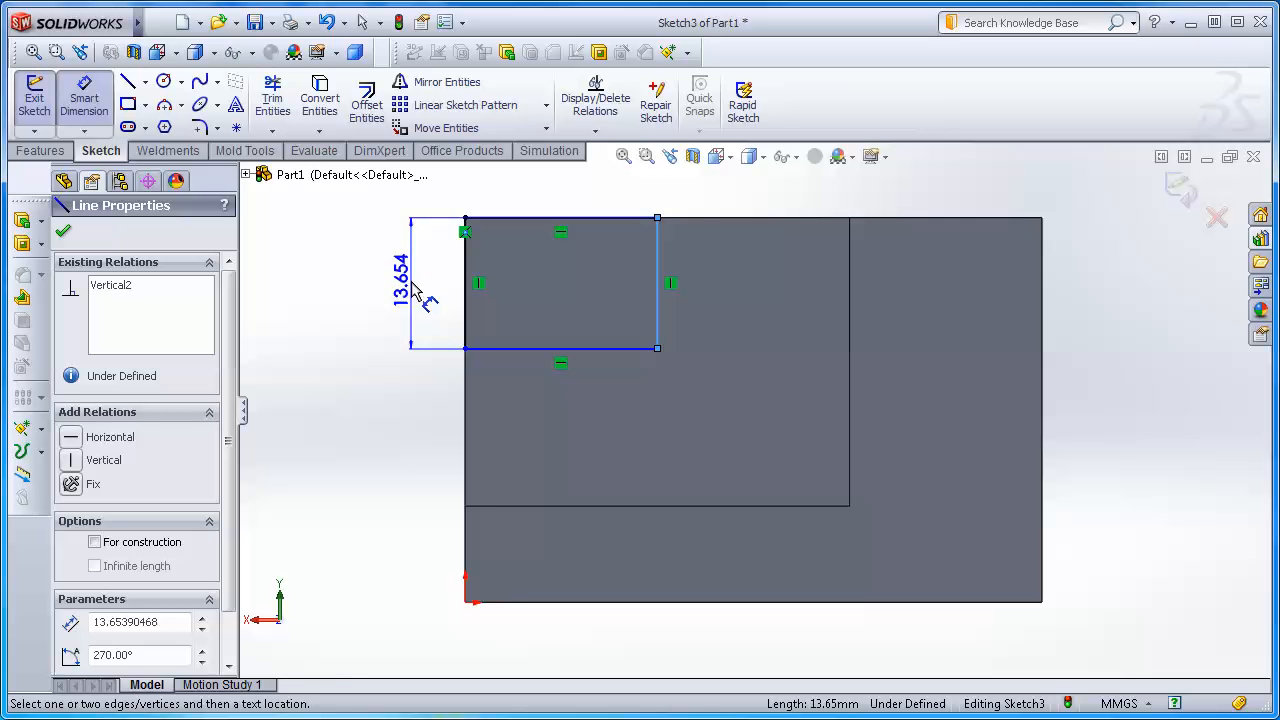
pyautogui.click(419, 291)
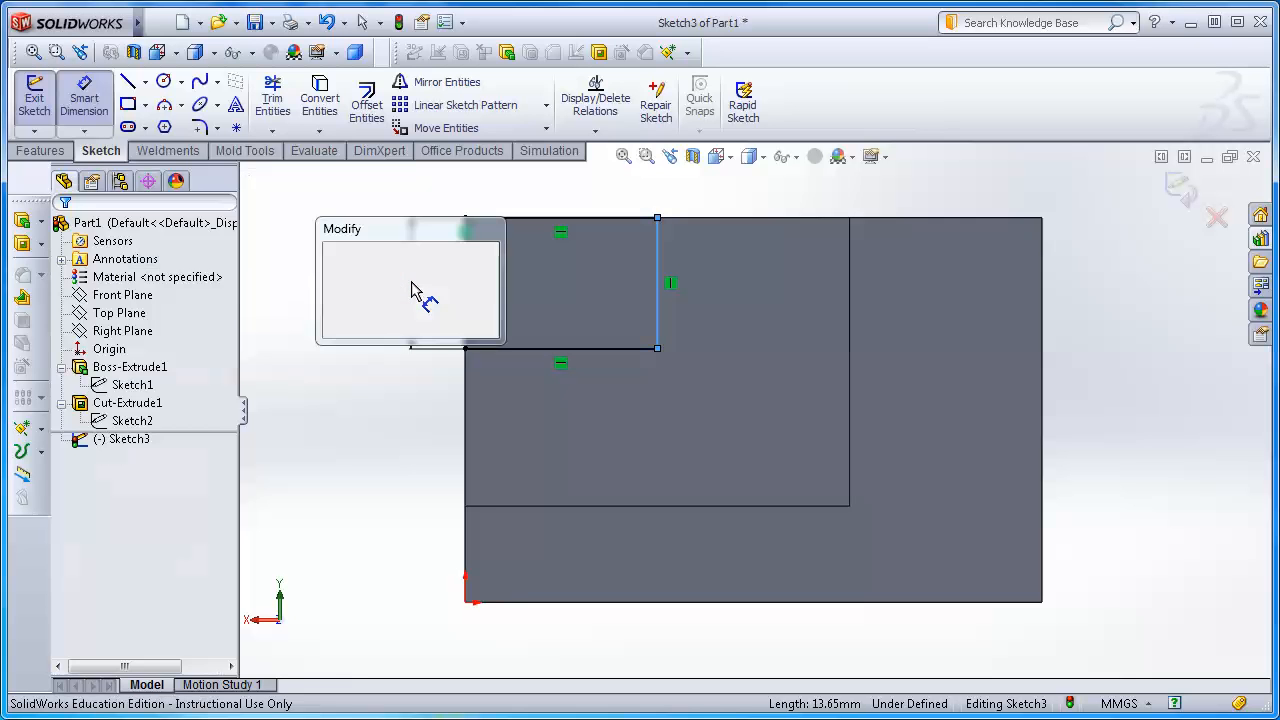
pyautogui.write('20')
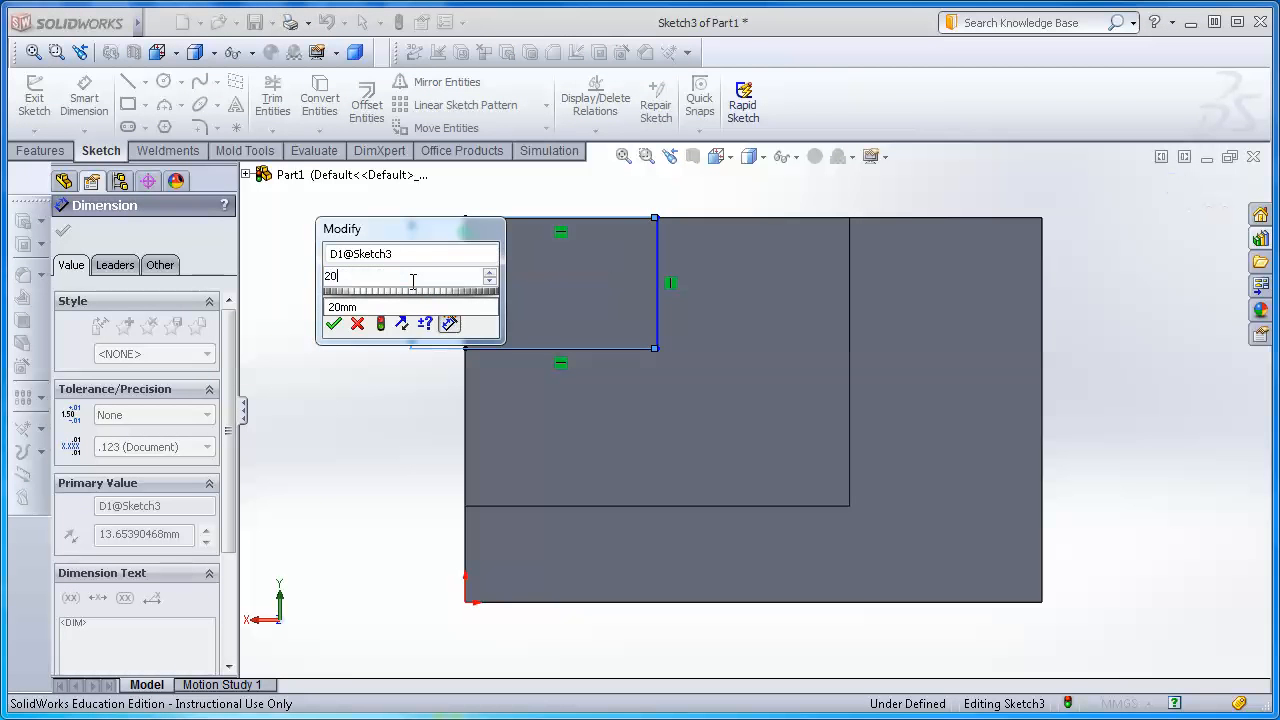
pyautogui.press('Return')
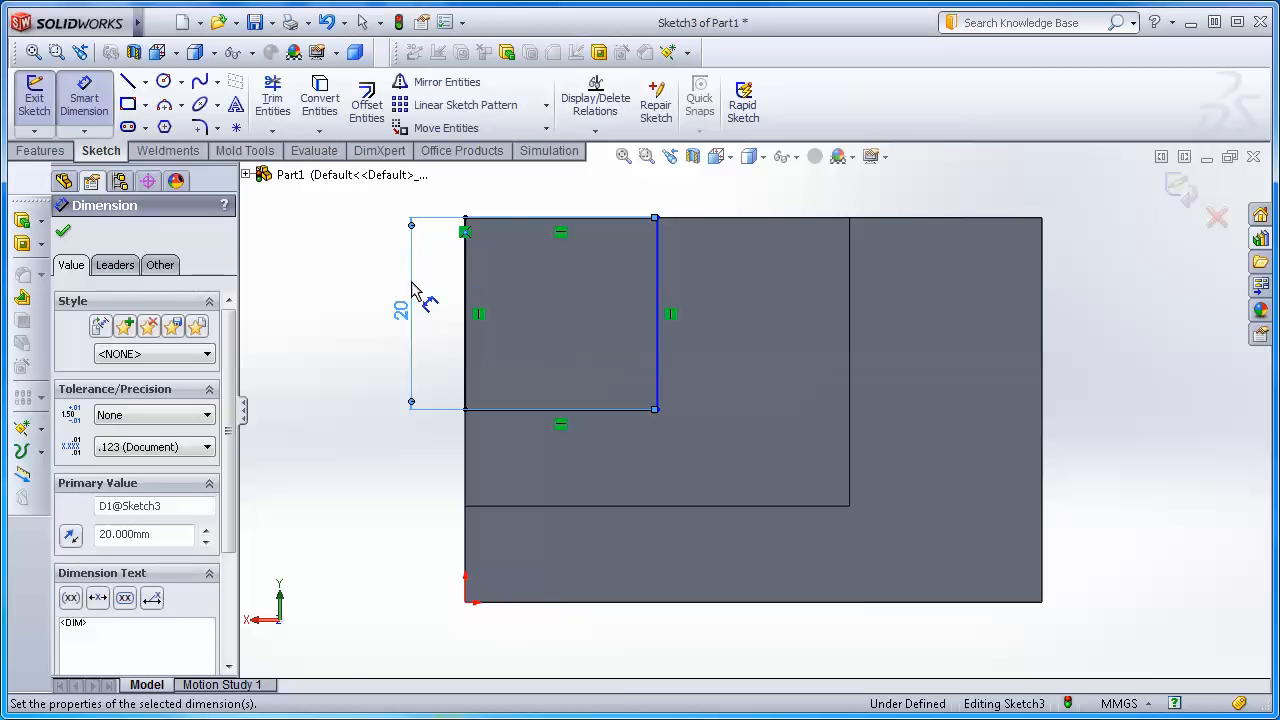
pyautogui.click(563, 218)
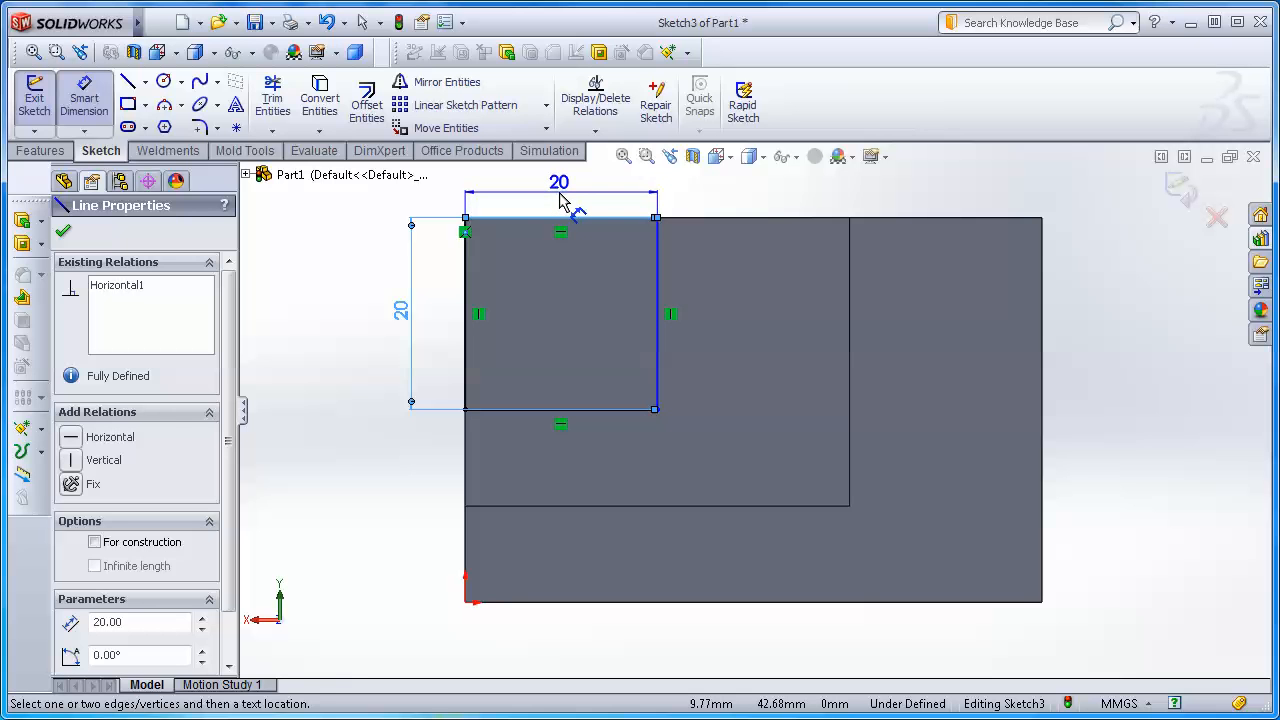
pyautogui.click(560, 200)
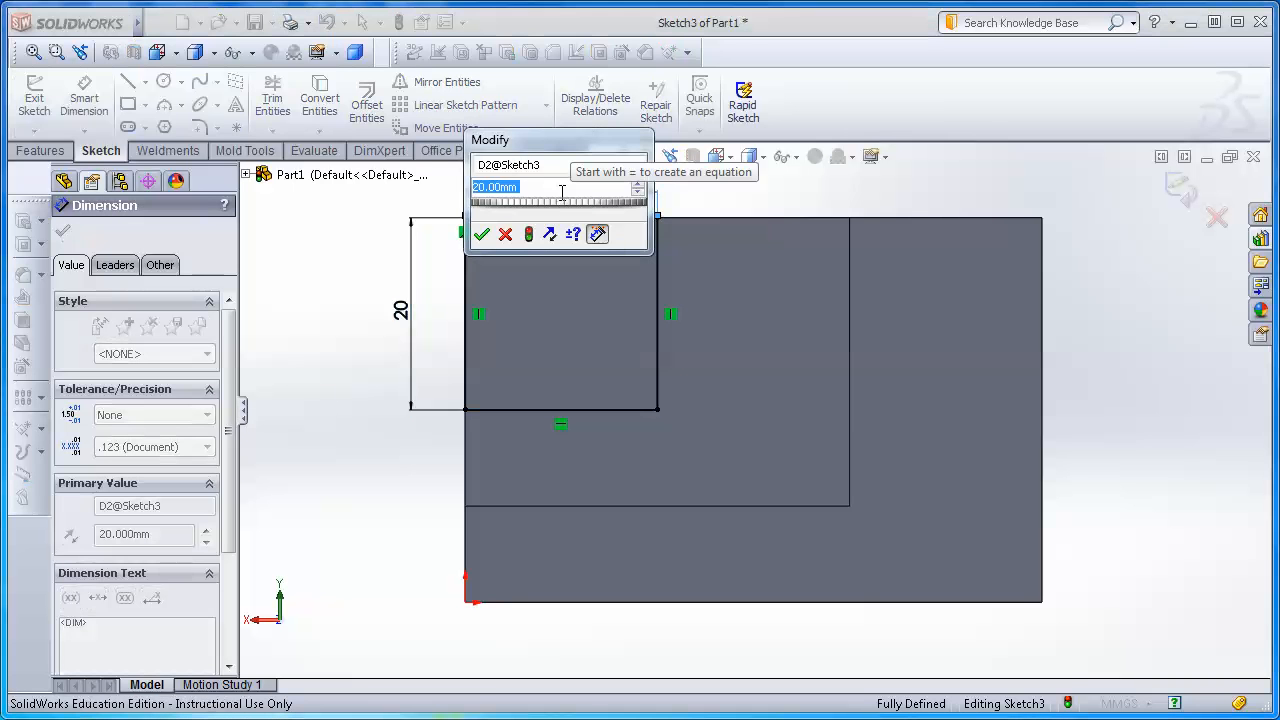
pyautogui.click(481, 234)
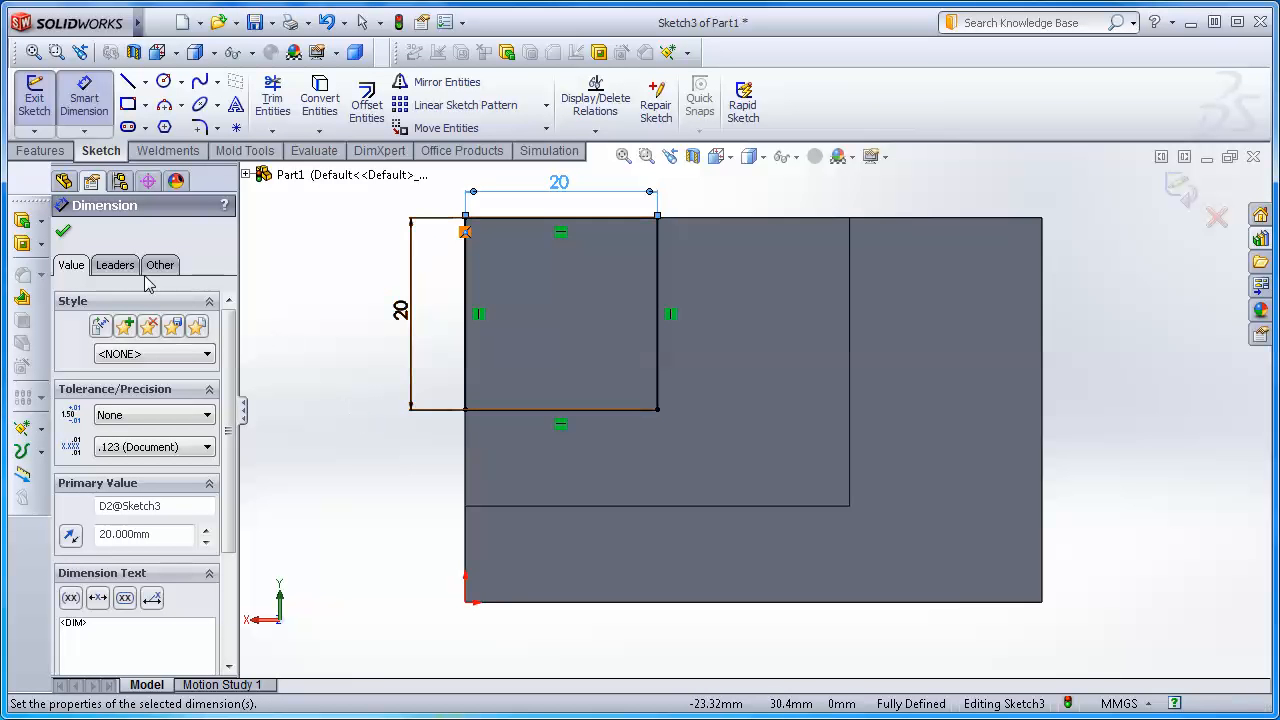
pyautogui.click(63, 233)
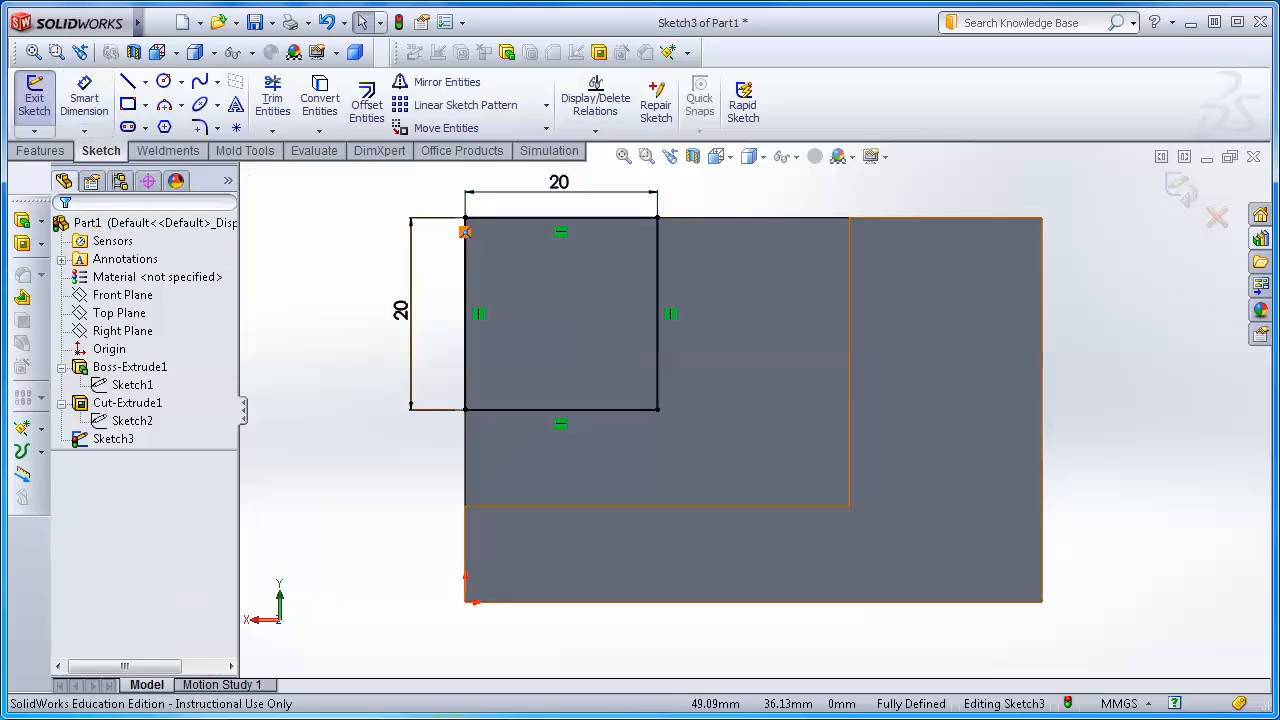
# Cut-extrude the 20 mm square blind to a depth of 5 mm, checking it in the detailed preview
pyautogui.click(1190, 192)
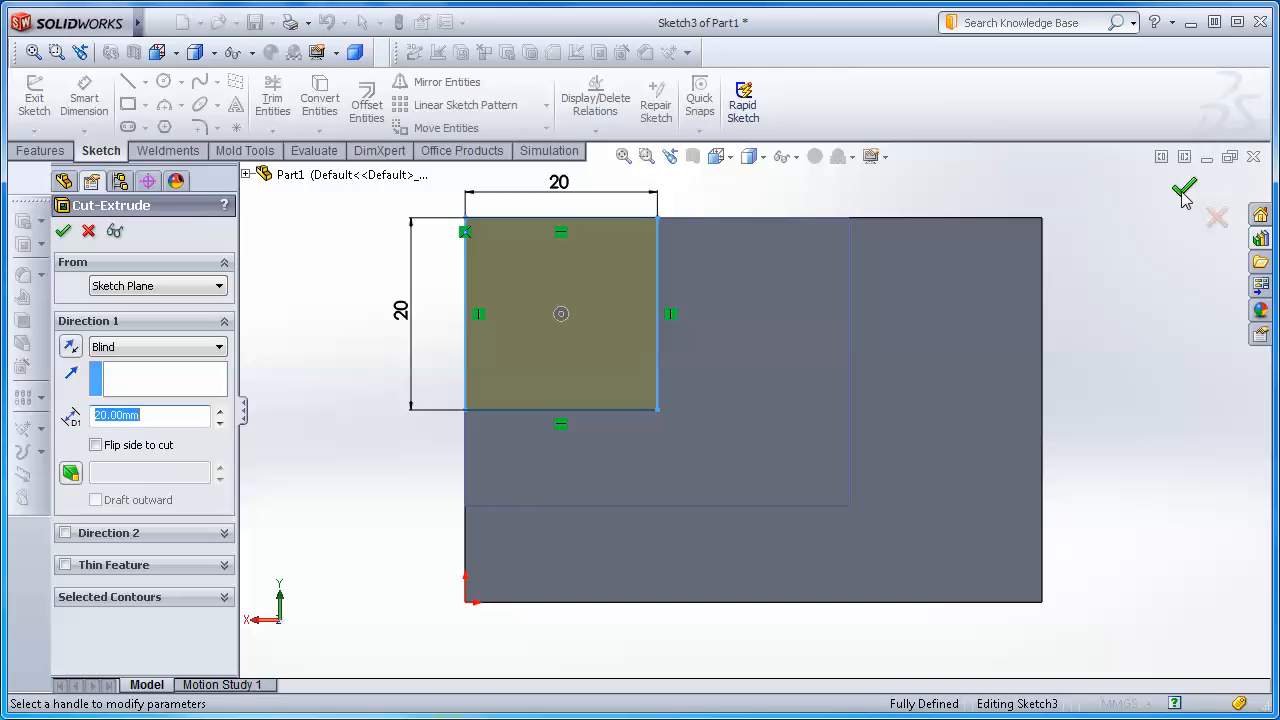
pyautogui.moveTo(366, 494)
pyautogui.mouseDown(button='middle')
pyautogui.moveTo(391, 533)
pyautogui.moveTo(437, 501)
pyautogui.mouseUp(button='middle')
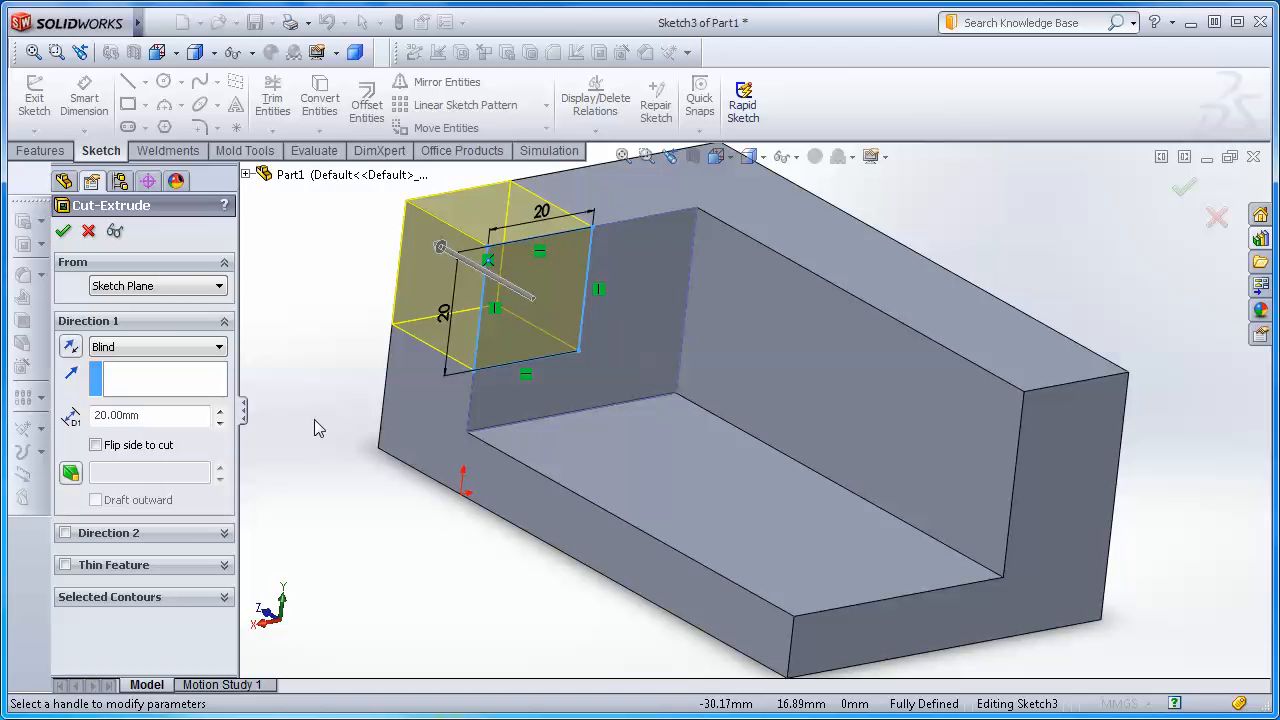
pyautogui.click(219, 348)
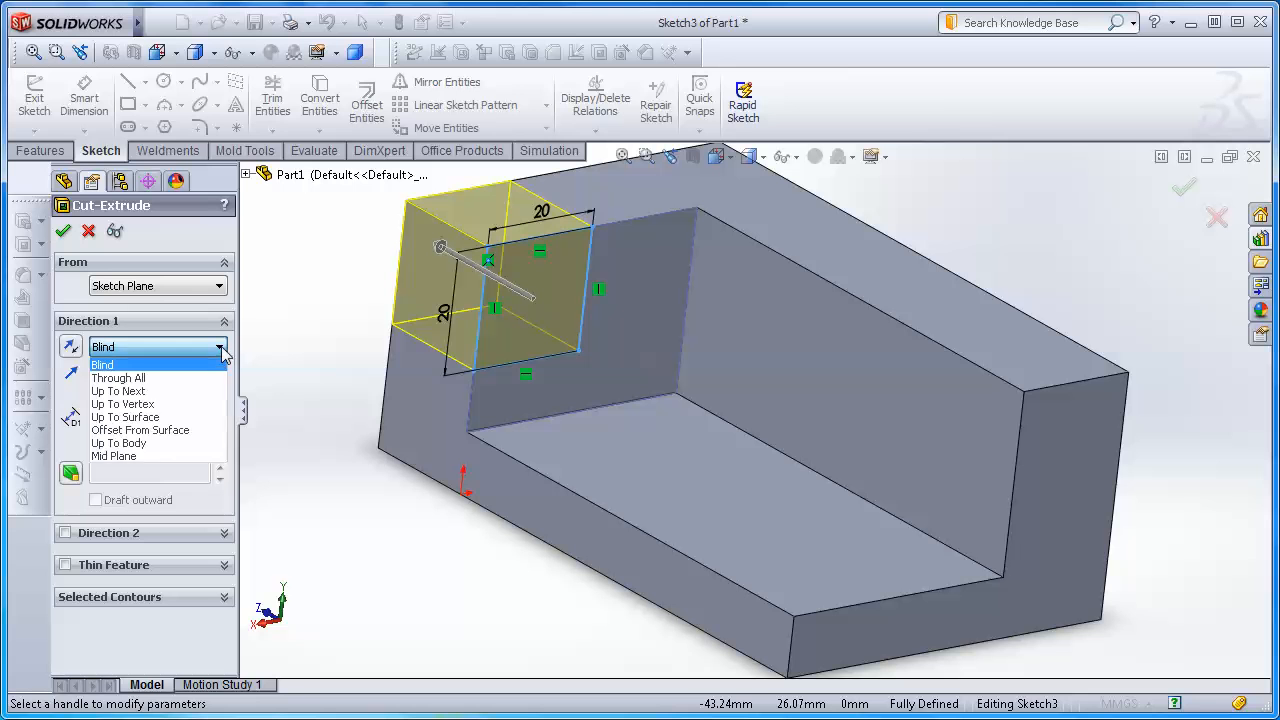
pyautogui.click(222, 354)
pyautogui.moveTo(145, 415); pyautogui.dragTo(100, 415)
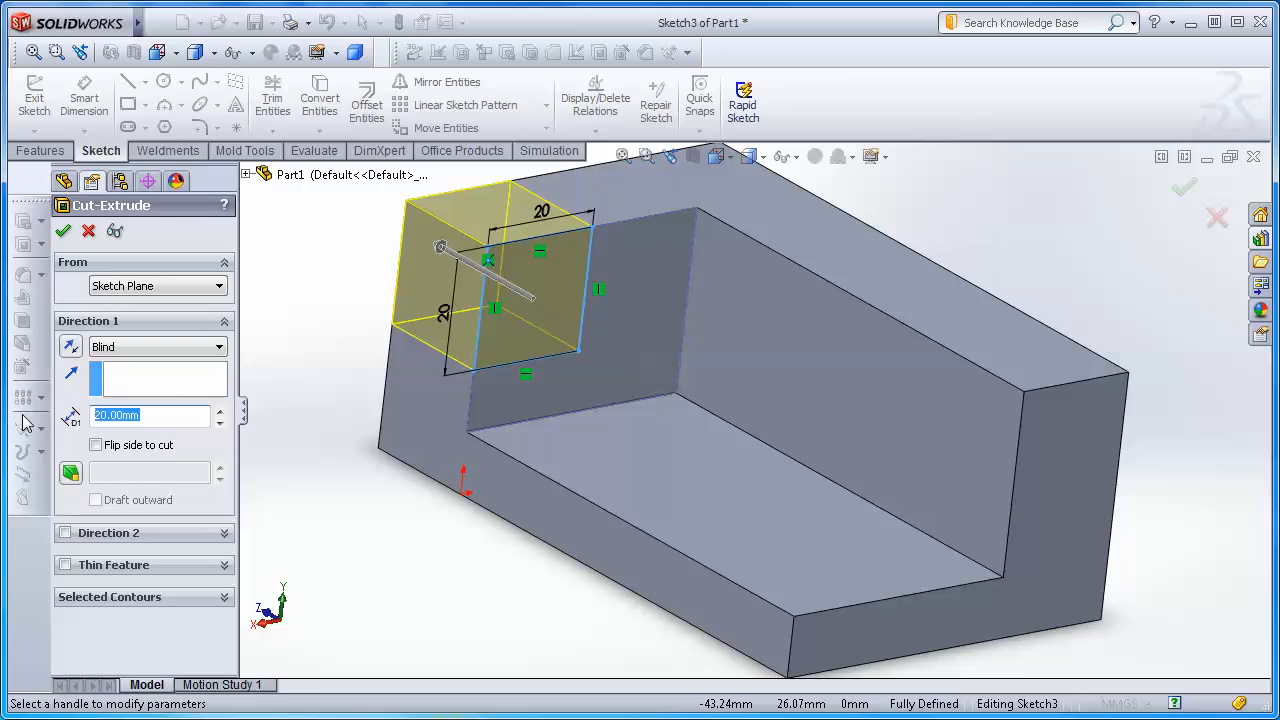
pyautogui.write('5')
pyautogui.press('Return')
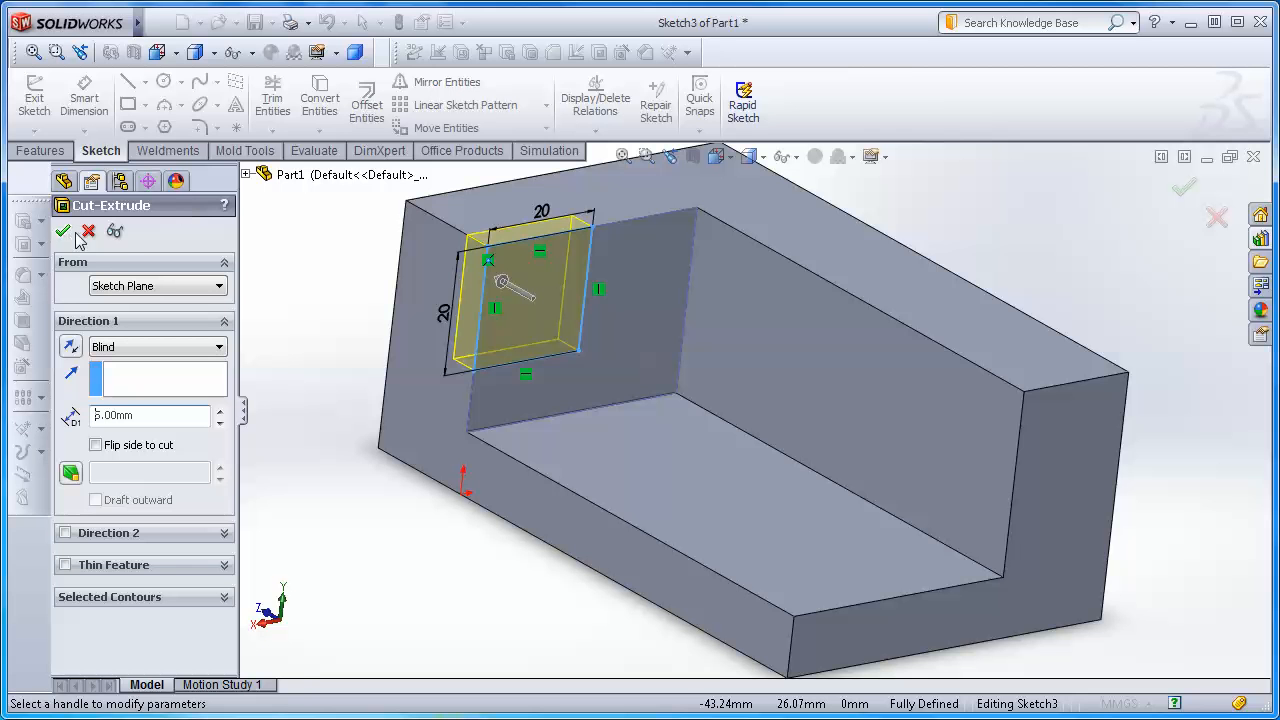
pyautogui.click(115, 231)
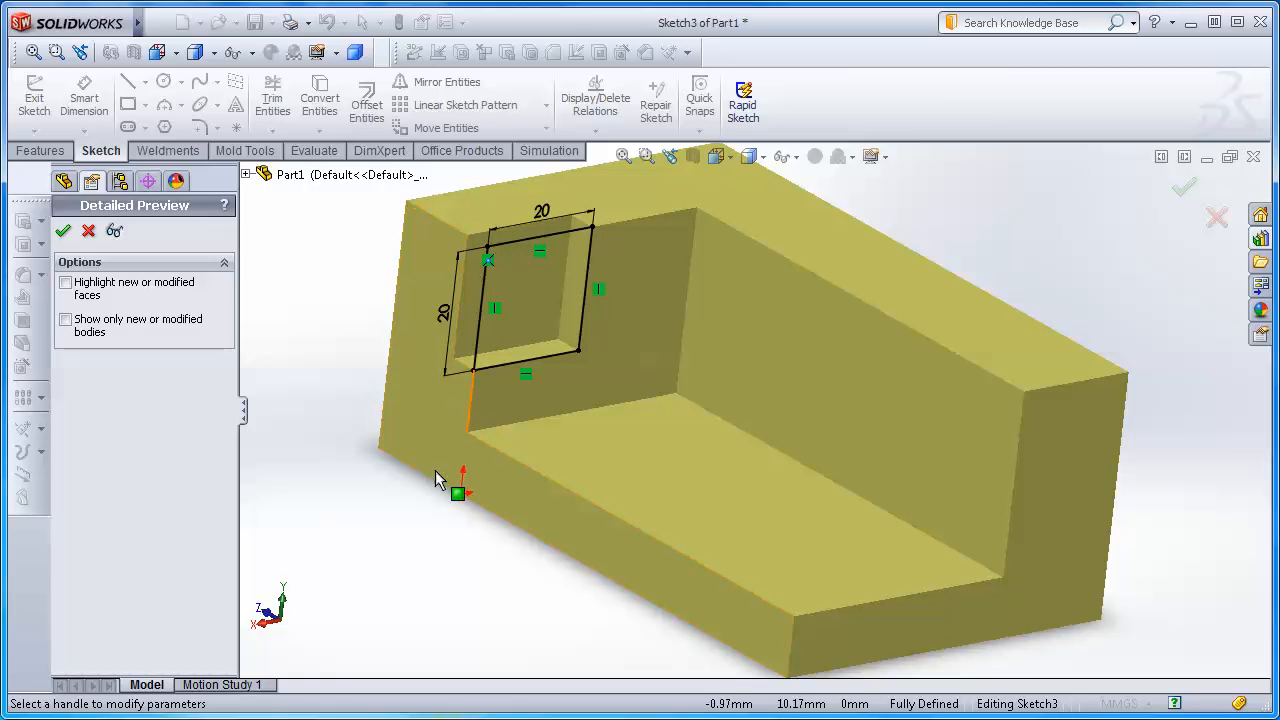
pyautogui.press('f')
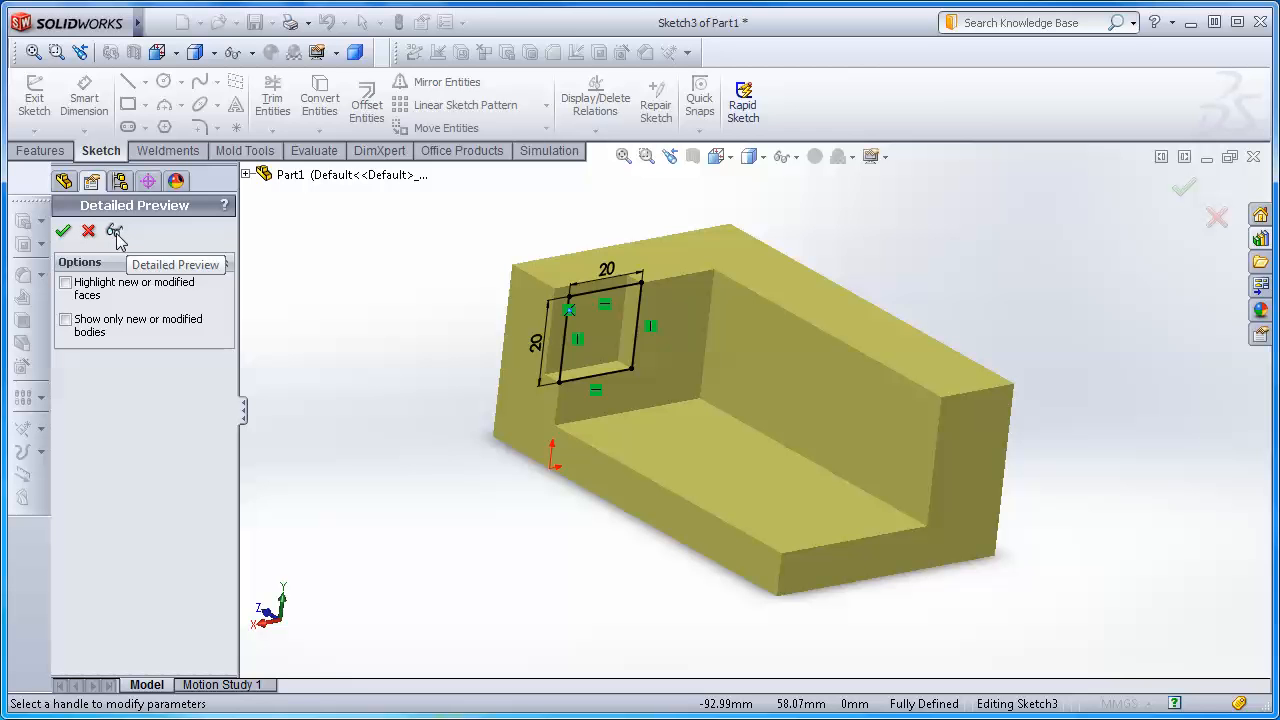
pyautogui.click(63, 233)
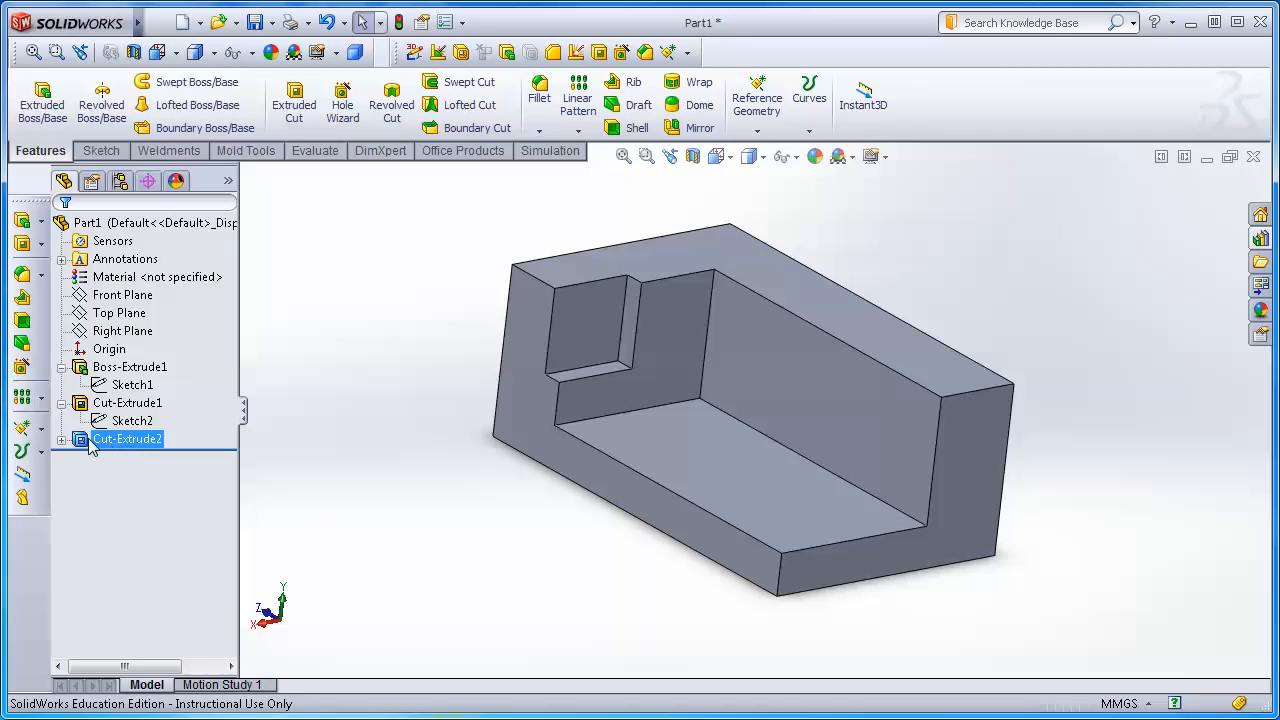
# Inspect the square corner cut's feature settings and leave them without changes
pyautogui.click(124, 445)
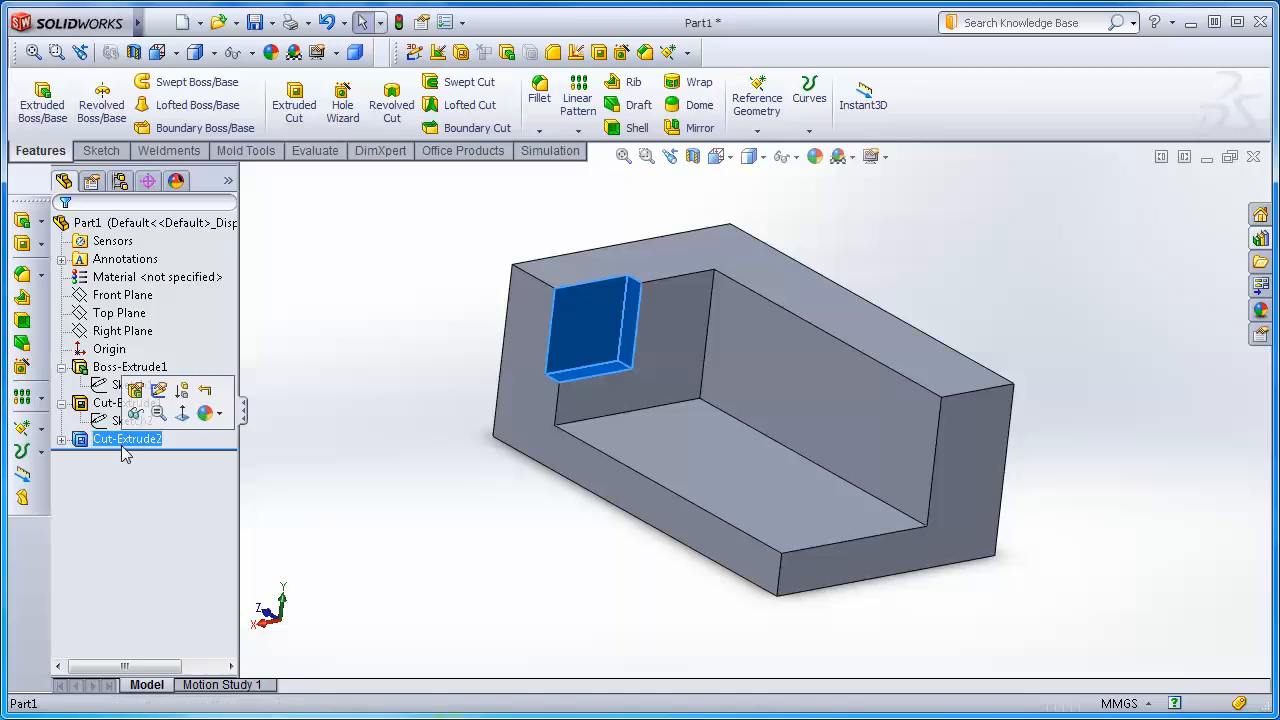
pyautogui.click(123, 441)
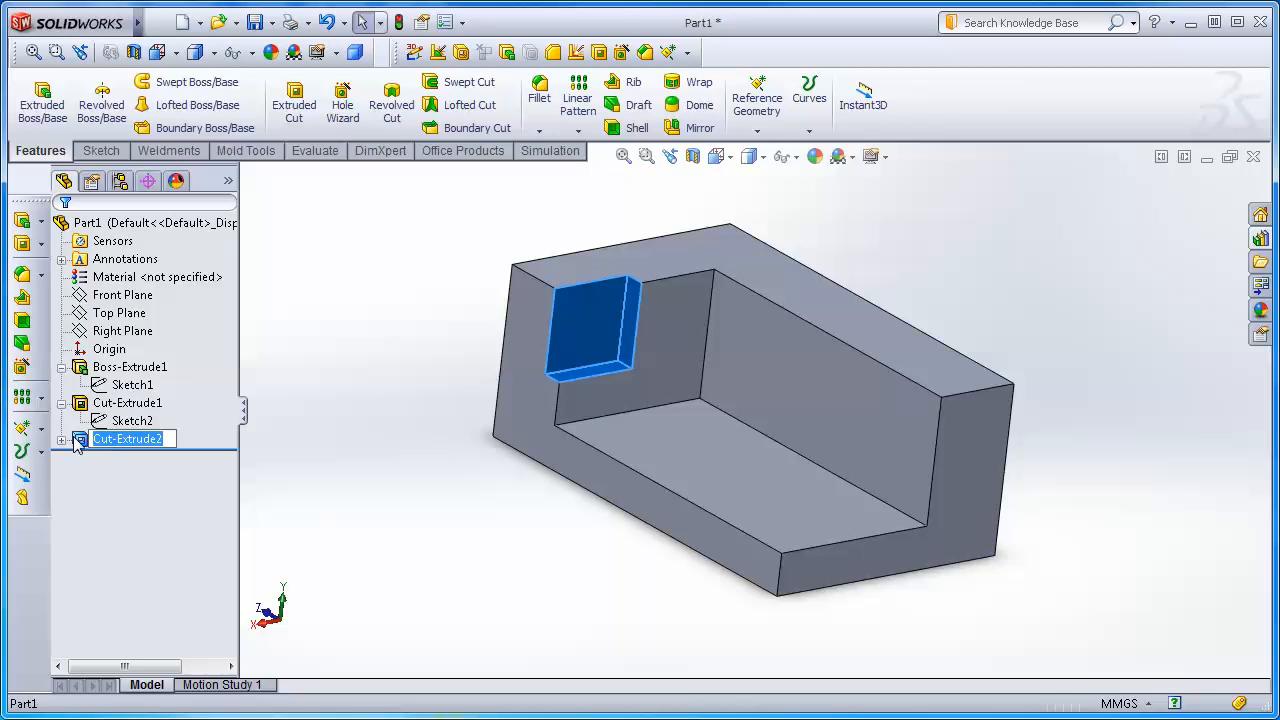
pyautogui.click(75, 438)
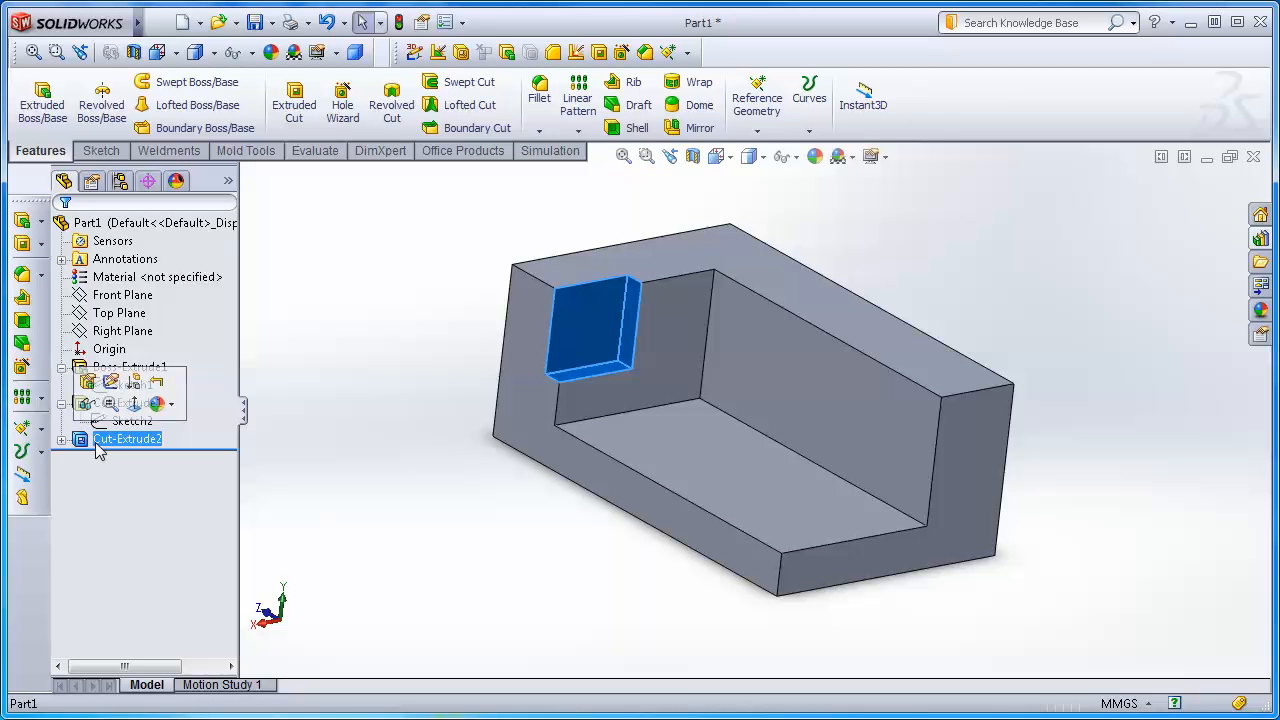
pyautogui.click(89, 382)
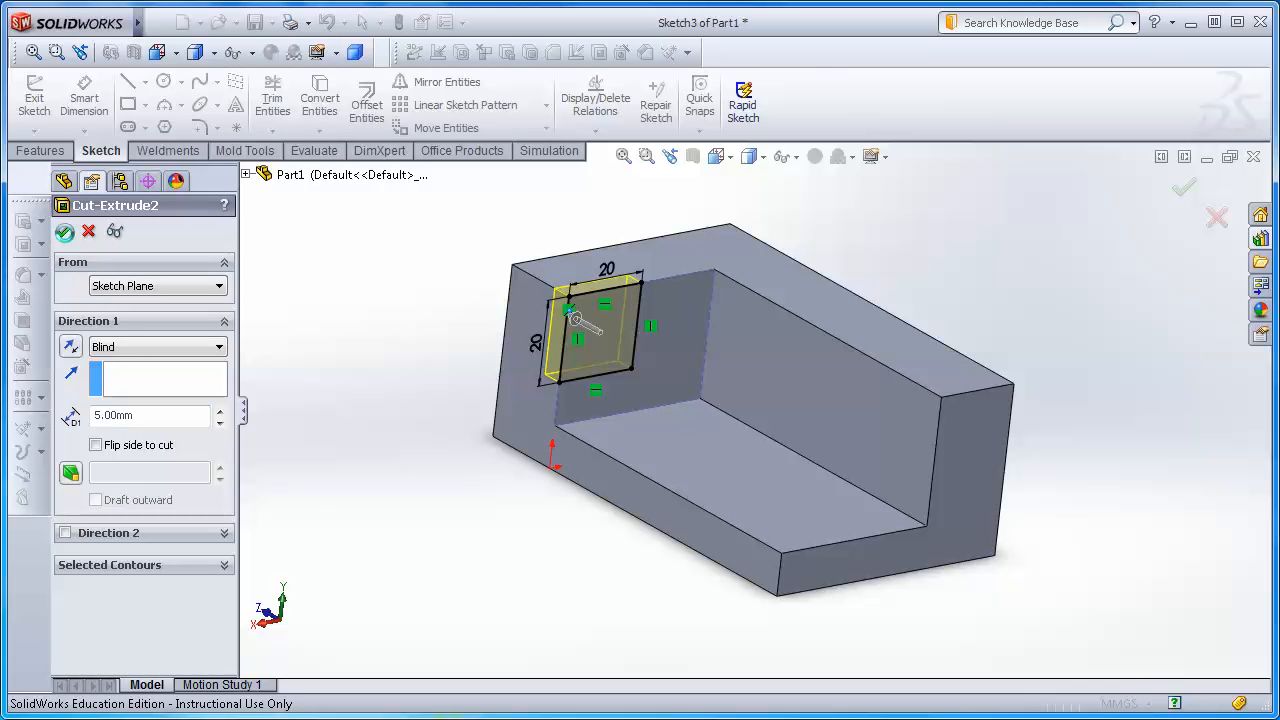
pyautogui.click(62, 232)
# Edit the square corner cut feature and set its blind depth to 20 mm
pyautogui.click(76, 441)
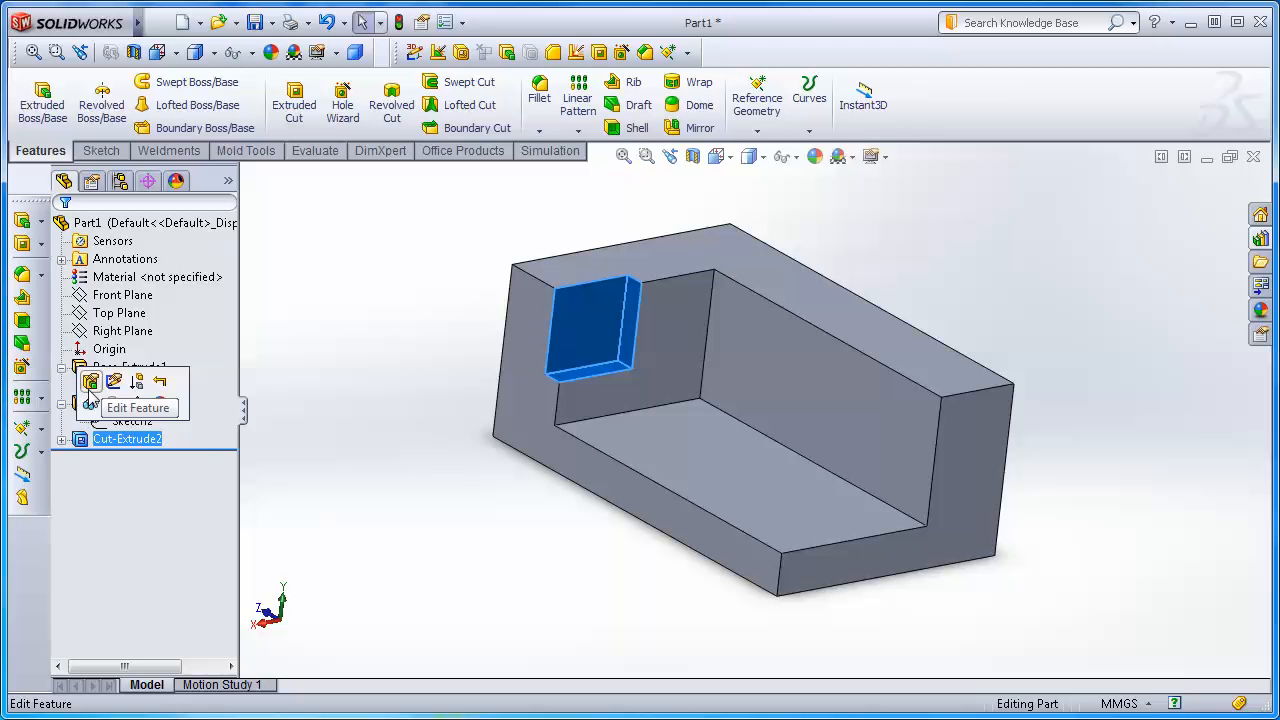
pyautogui.click(91, 383)
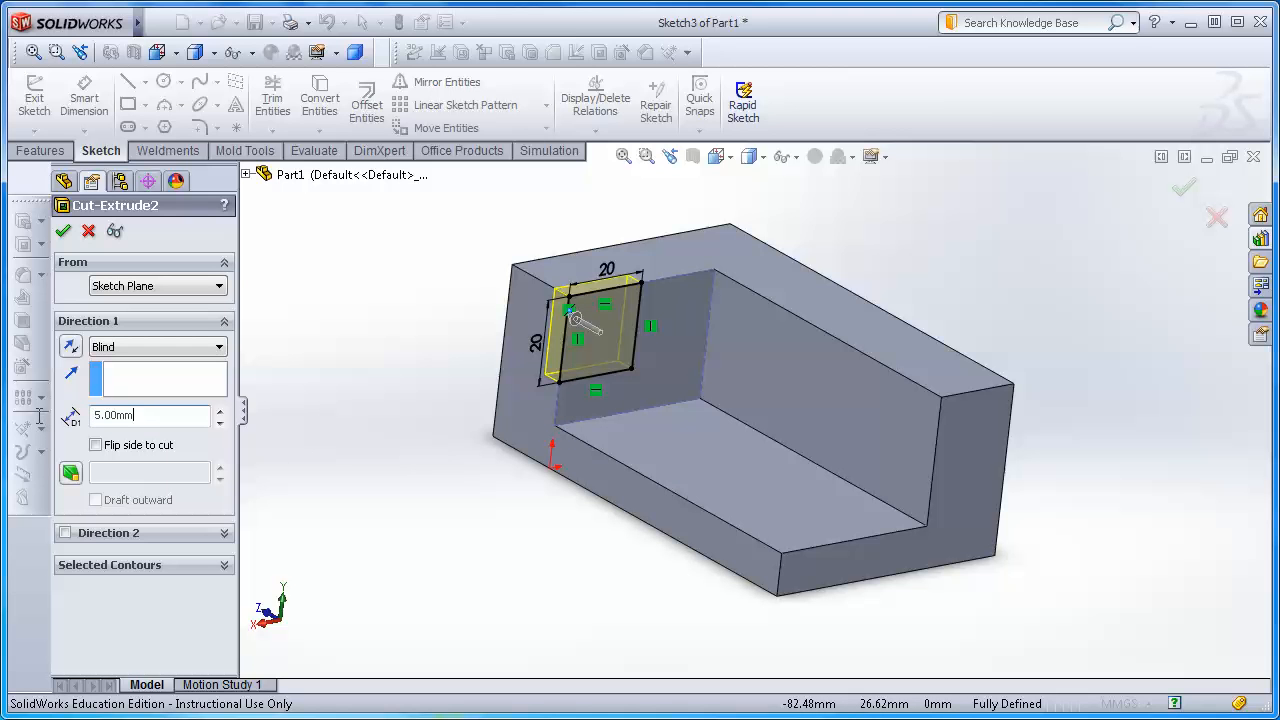
pyautogui.write('20')
pyautogui.press('Return')
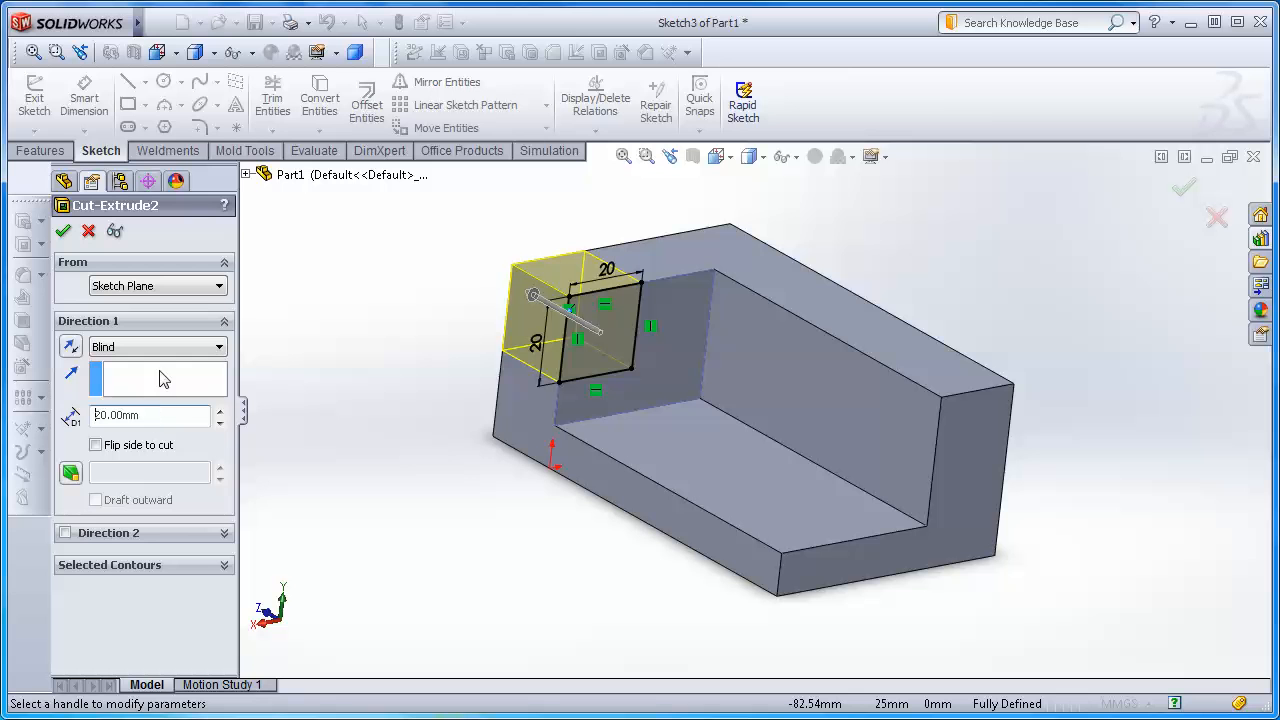
# Try the Up To Next and Through All end conditions for the corner cut, viewing its extent from the side
pyautogui.click(221, 346)
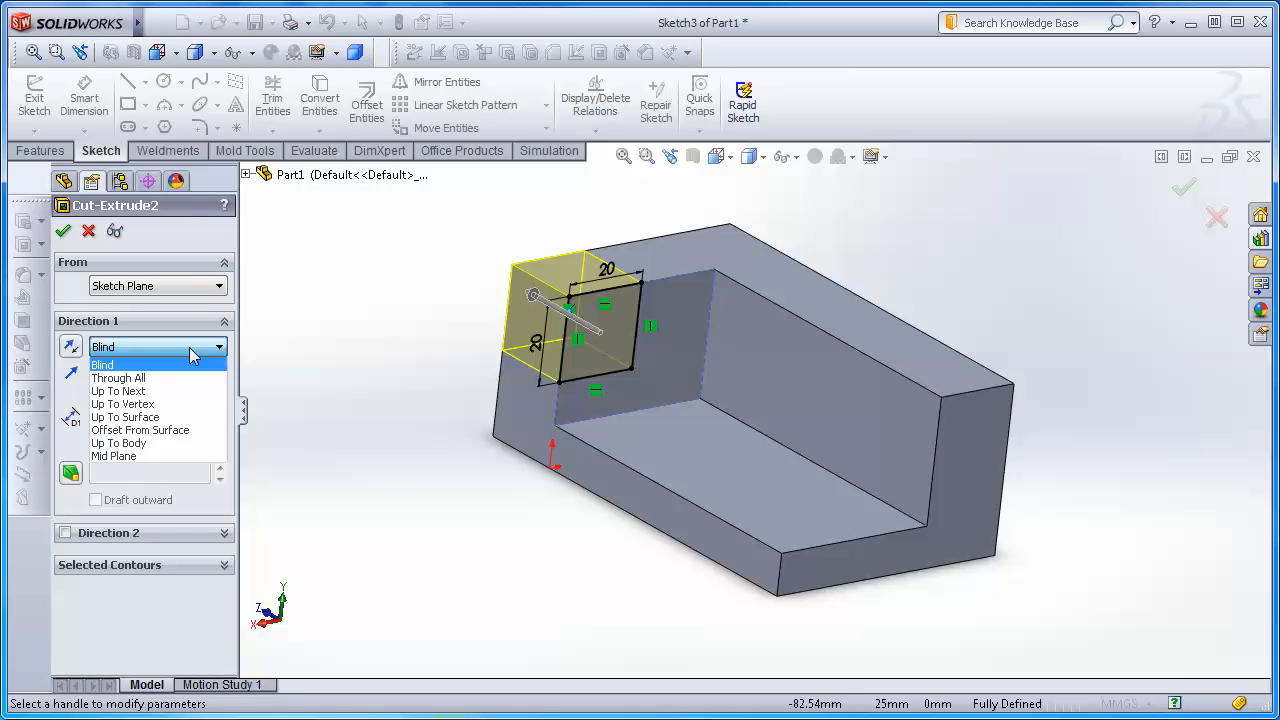
pyautogui.click(112, 391)
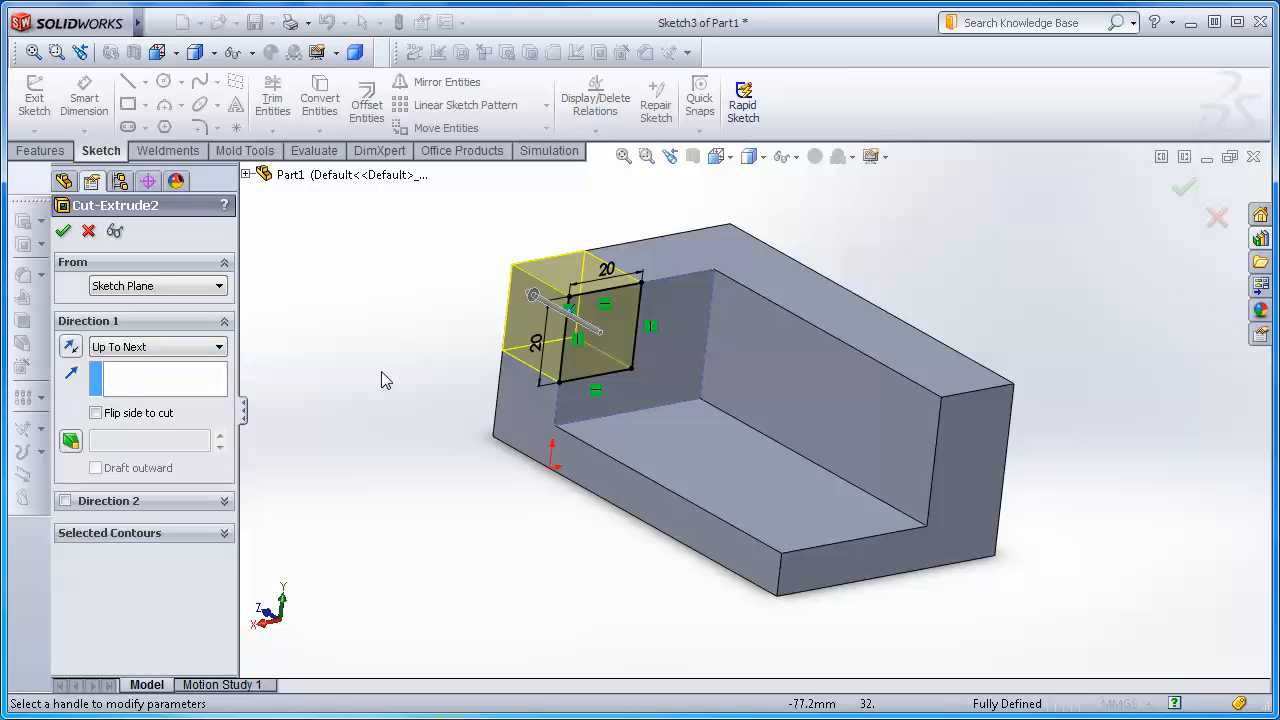
pyautogui.click(141, 389)
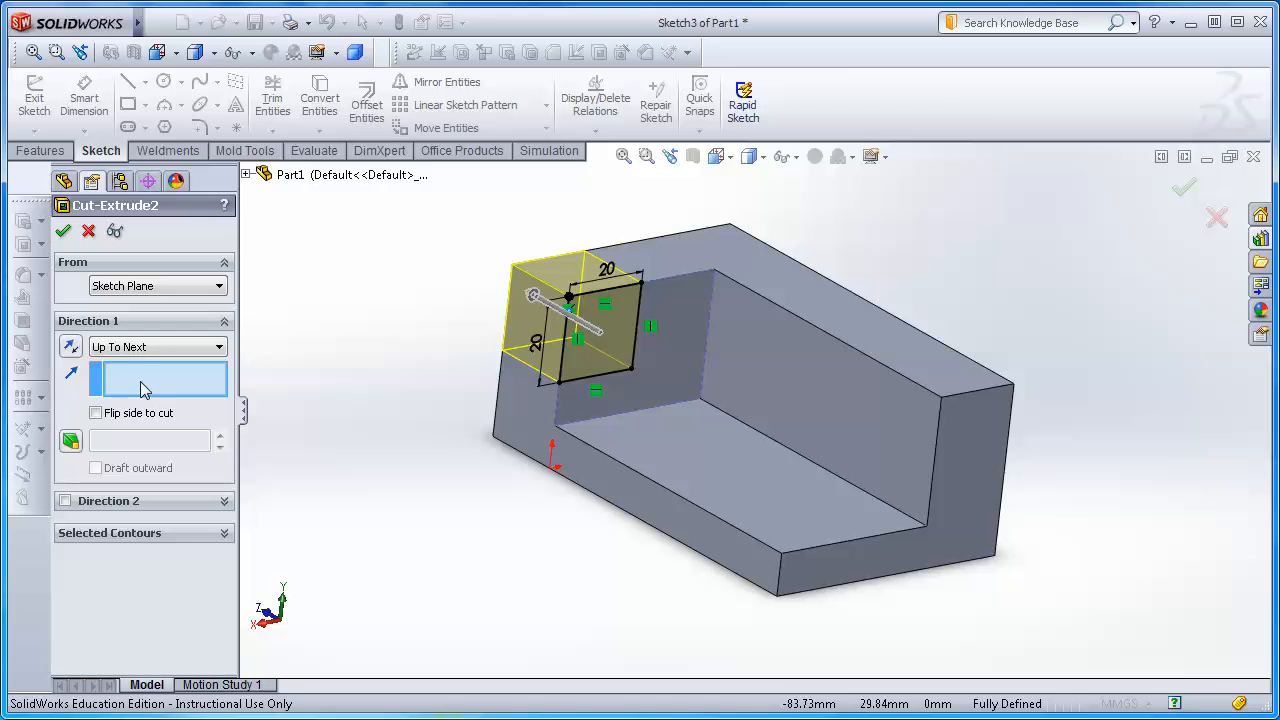
pyautogui.click(218, 348)
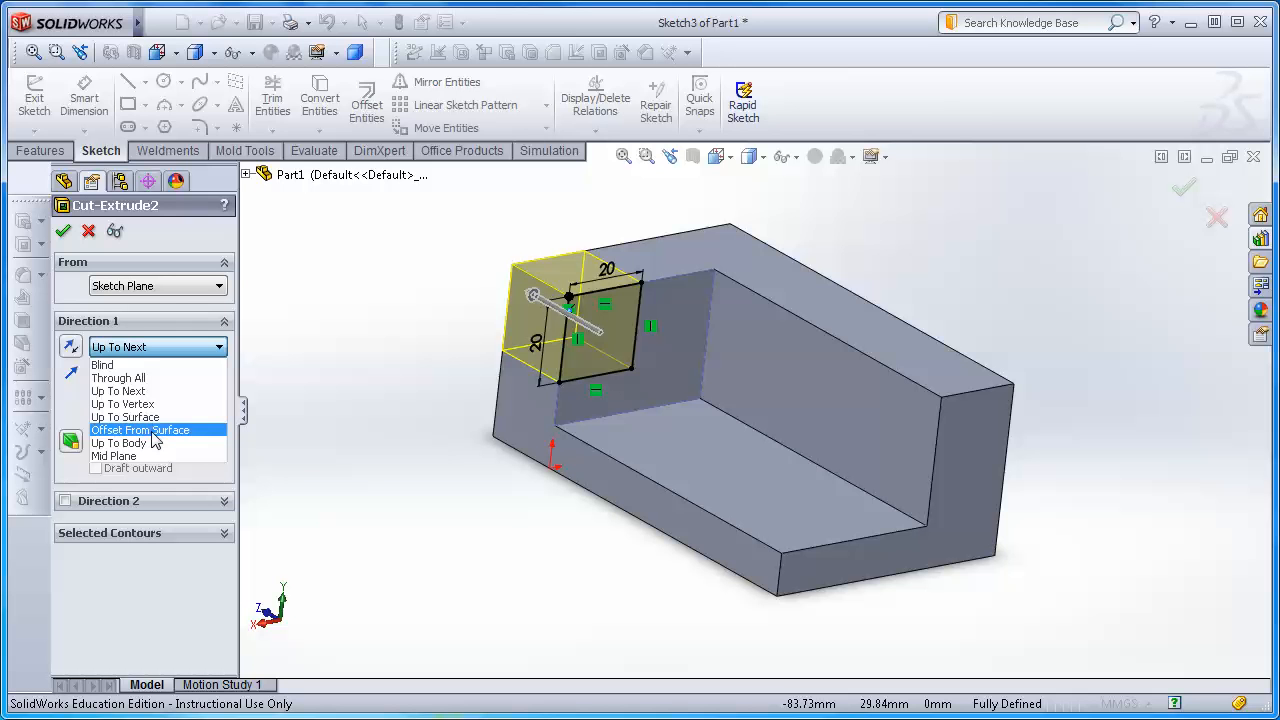
pyautogui.click(124, 379)
pyautogui.moveTo(476, 417); pyautogui.dragTo(521, 310, button='middle')
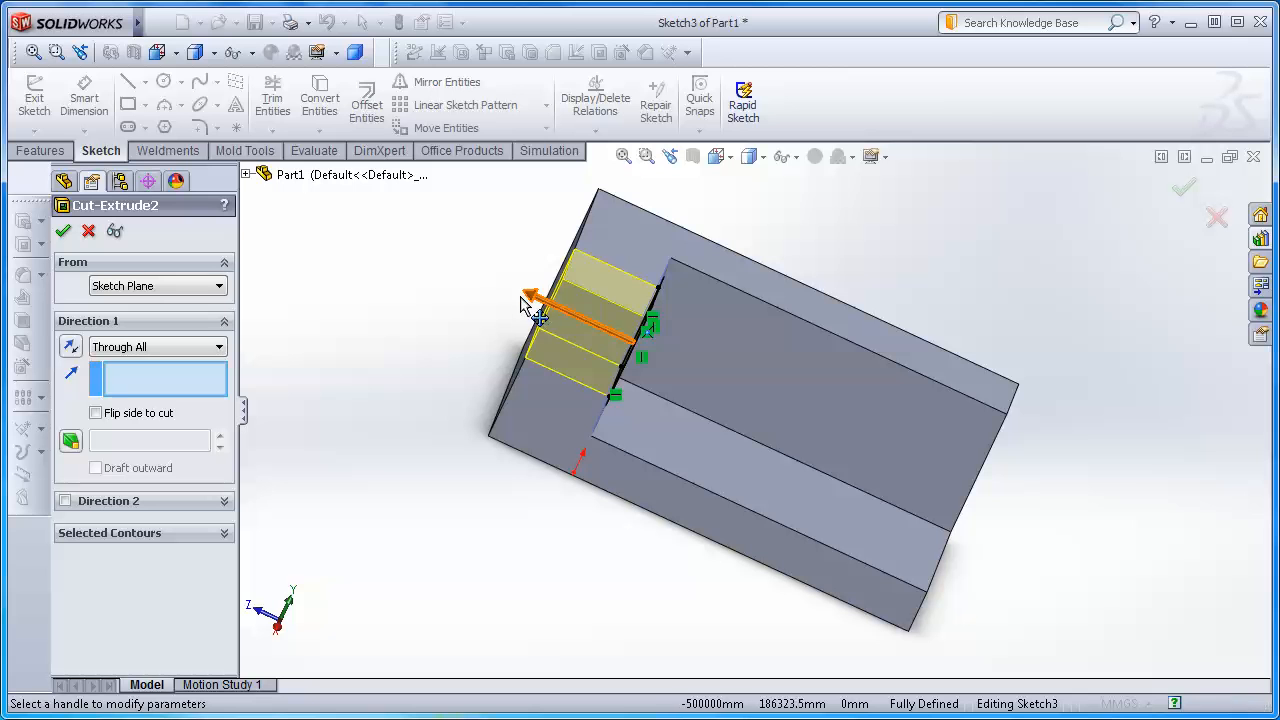
pyautogui.click(523, 300)
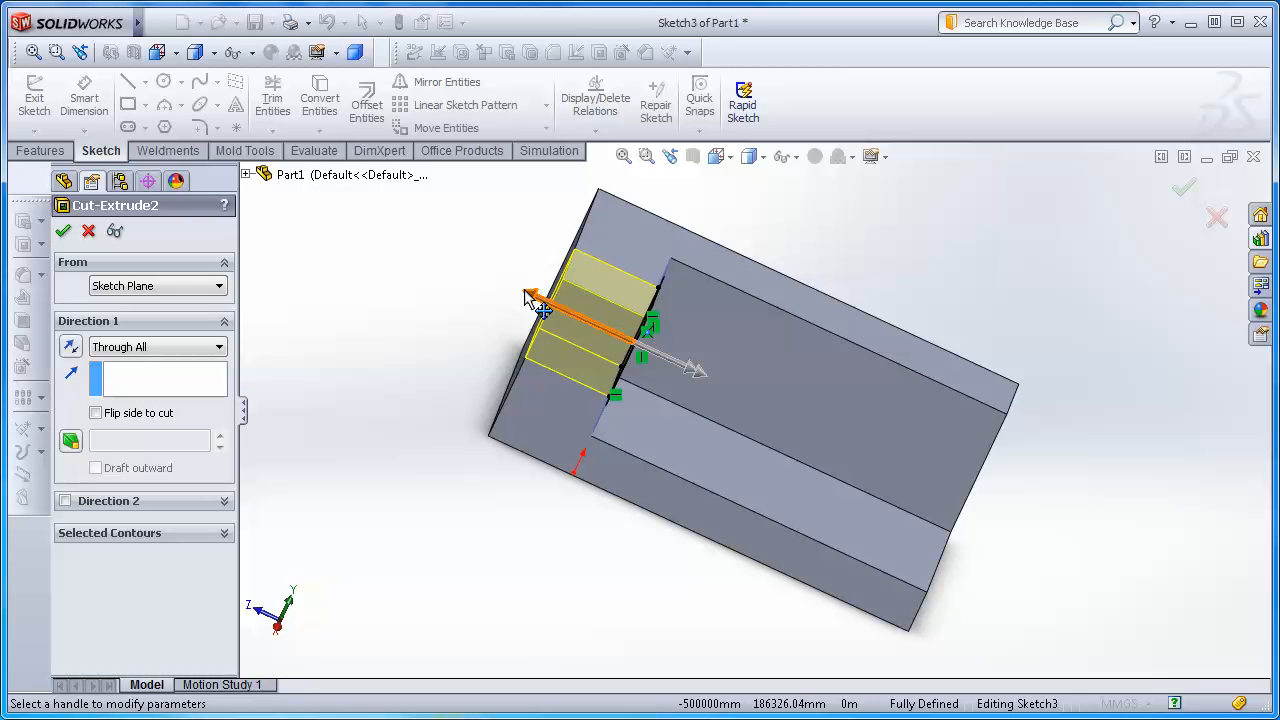
pyautogui.click(530, 295)
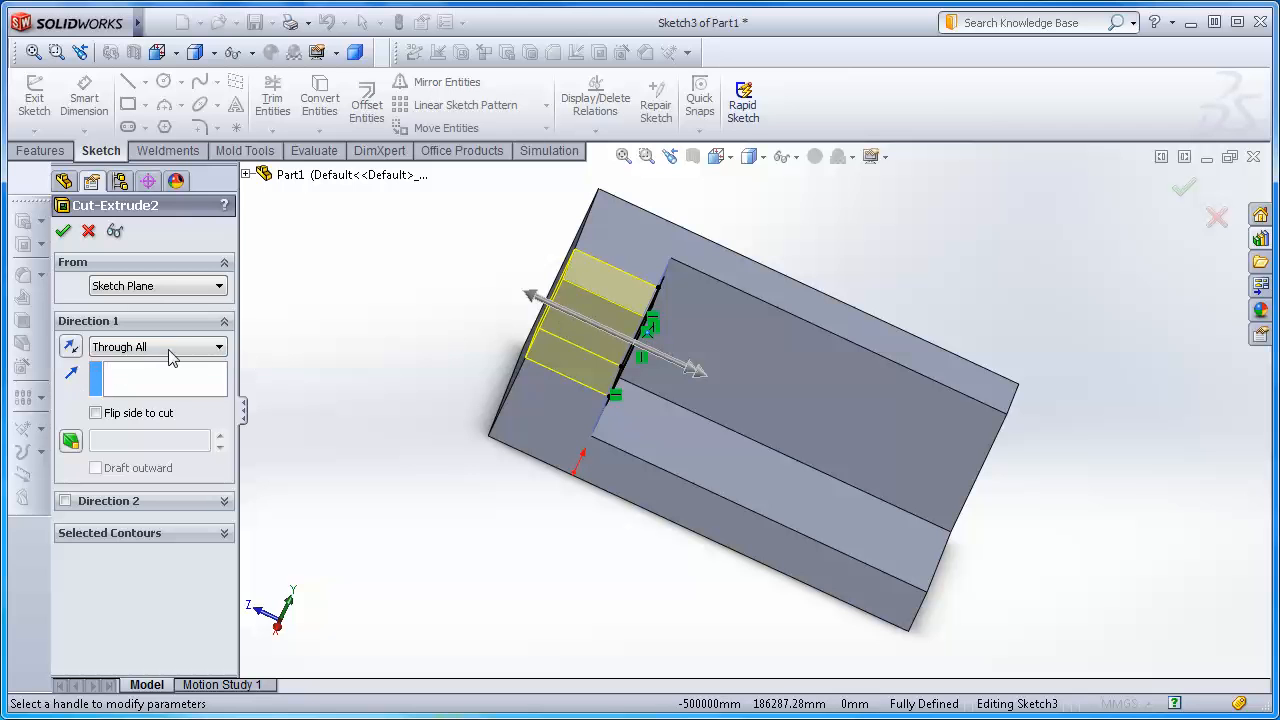
# Switch the corner cut back to Blind and stretch its depth to 51 mm past the block's end
pyautogui.click(217, 346)
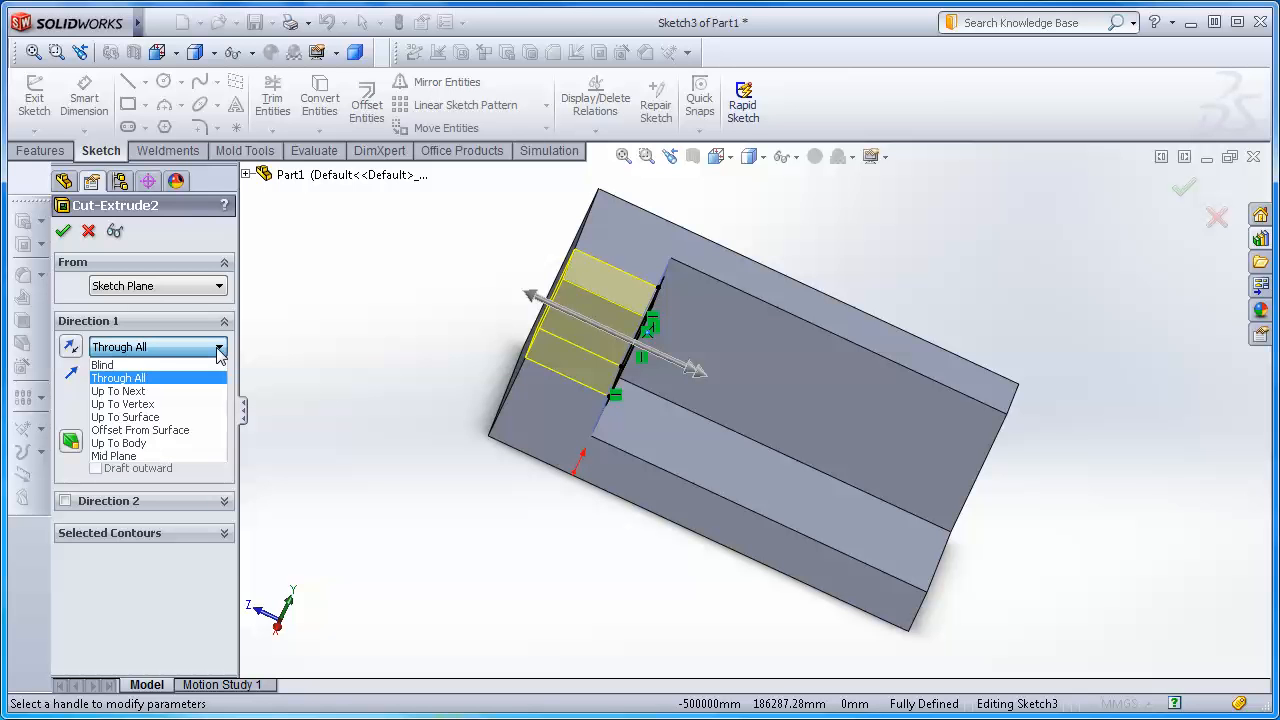
pyautogui.click(128, 366)
pyautogui.moveTo(534, 297); pyautogui.dragTo(362, 272)
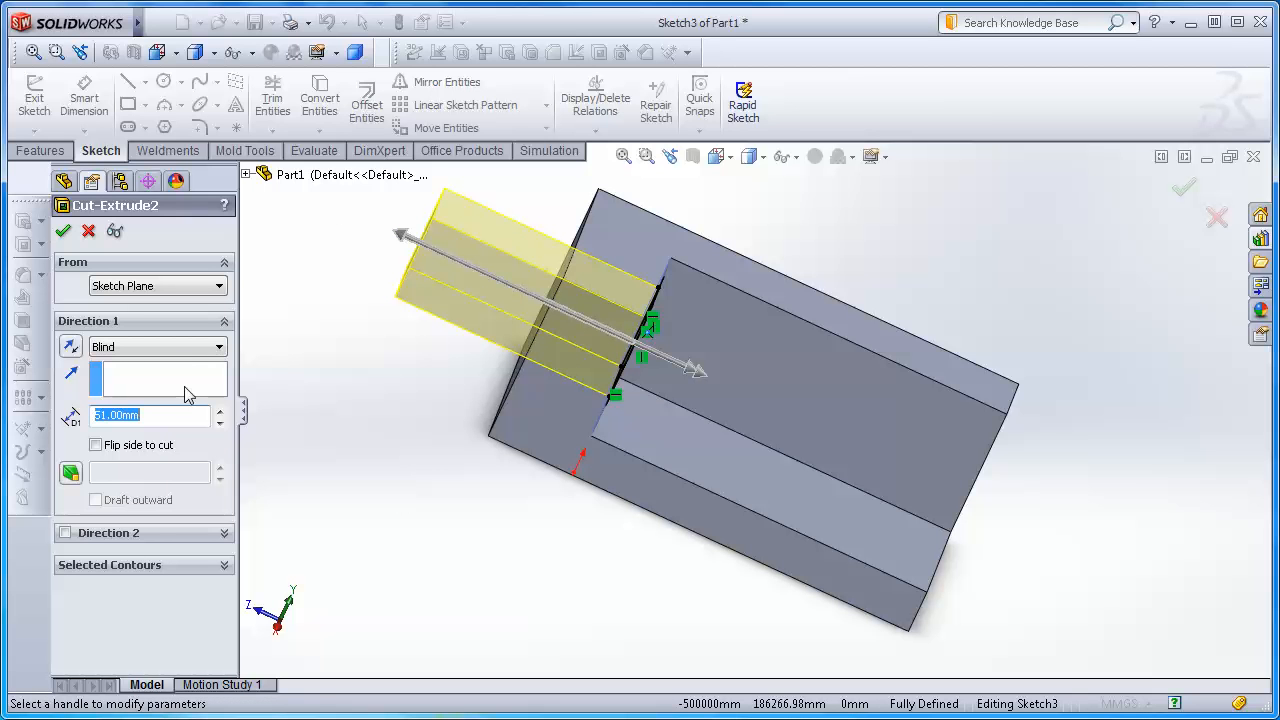
# Set the corner cut's end condition to Through All and accept the feature
pyautogui.click(209, 350)
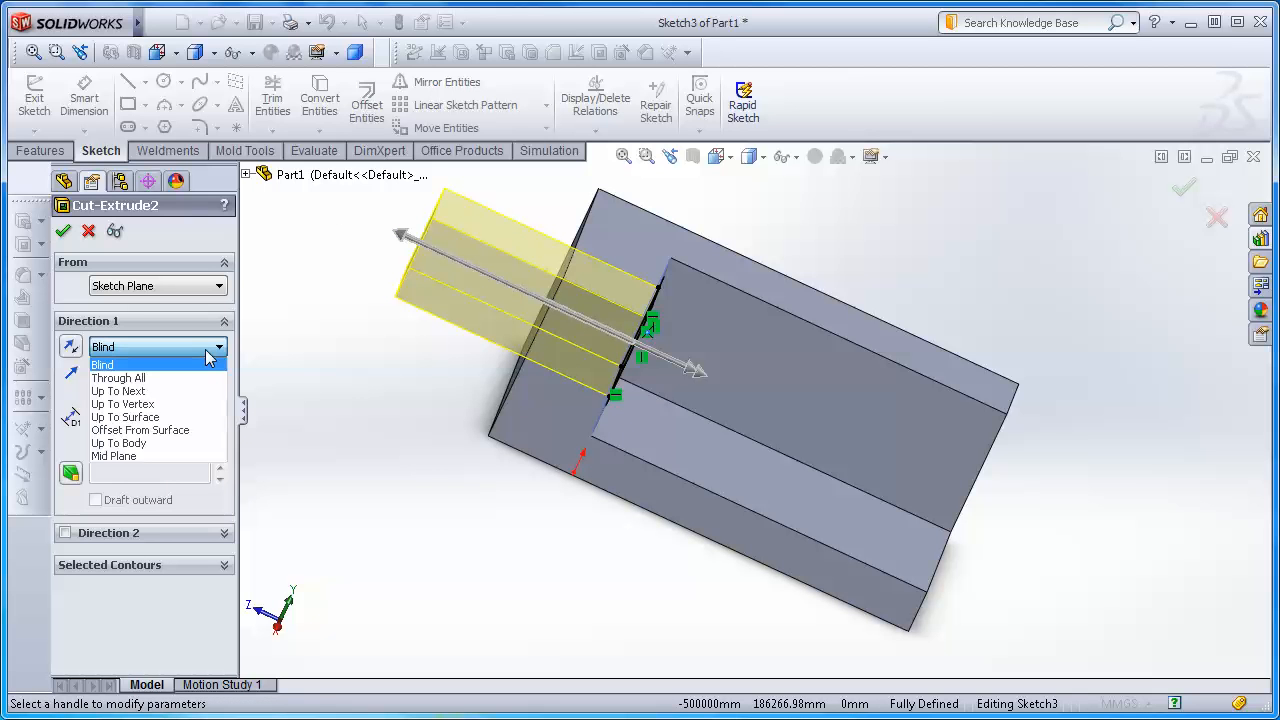
pyautogui.click(137, 381)
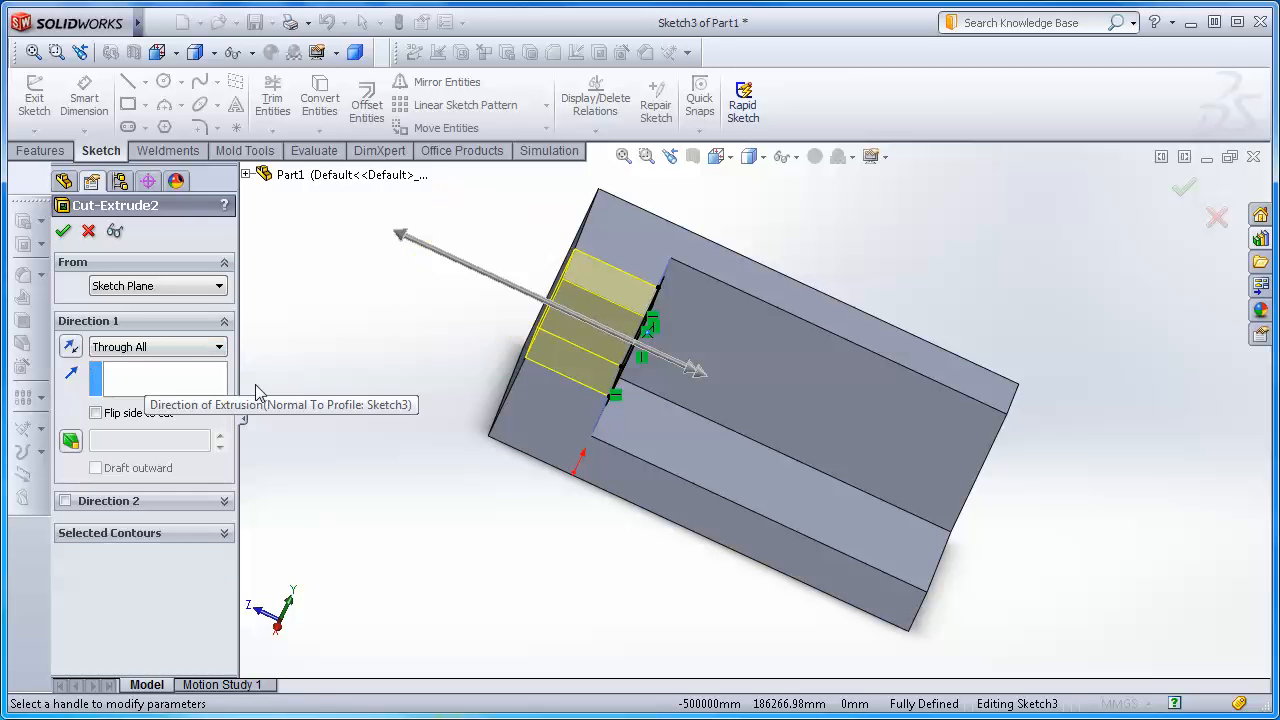
pyautogui.moveTo(577, 654)
pyautogui.mouseDown(button='middle')
pyautogui.moveTo(543, 634)
pyautogui.moveTo(534, 589)
pyautogui.moveTo(608, 594)
pyautogui.moveTo(559, 605)
pyautogui.moveTo(537, 594)
pyautogui.moveTo(557, 606)
pyautogui.mouseUp(button='middle')
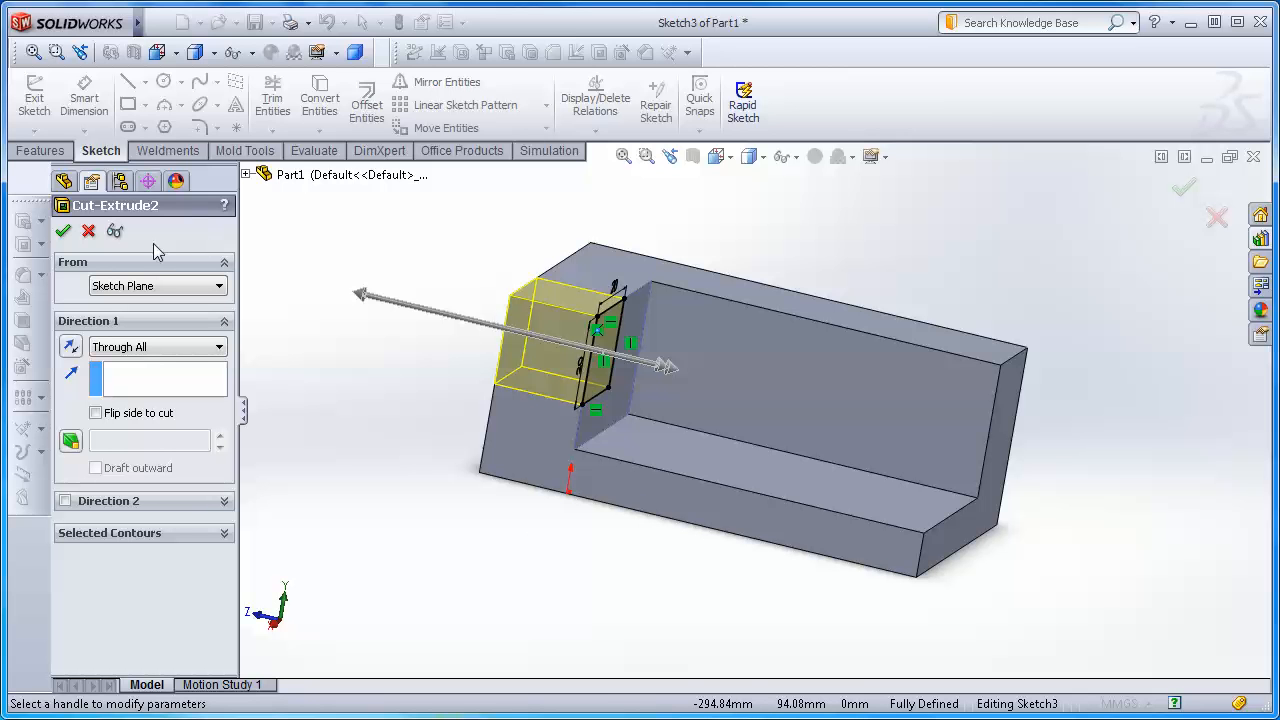
pyautogui.click(62, 233)
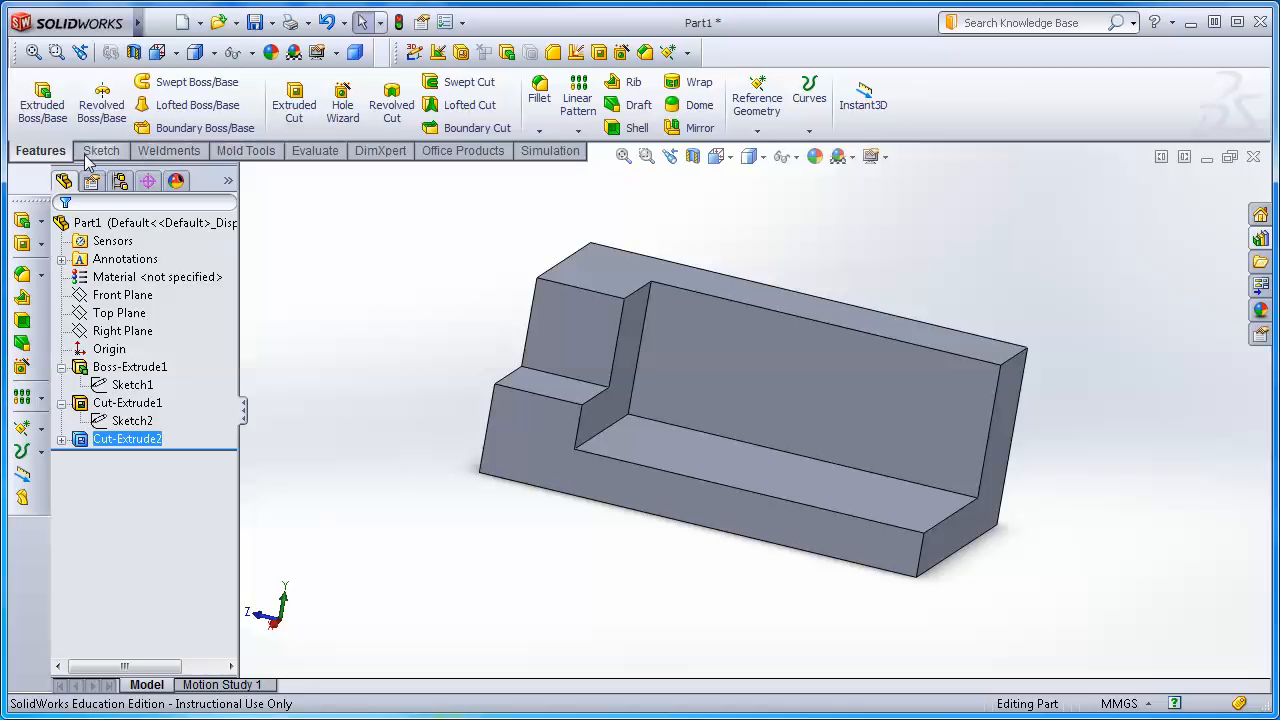
# Start an extruded cut sketch on the pocket's long side wall and orient the view normal to it
pyautogui.click(297, 102)
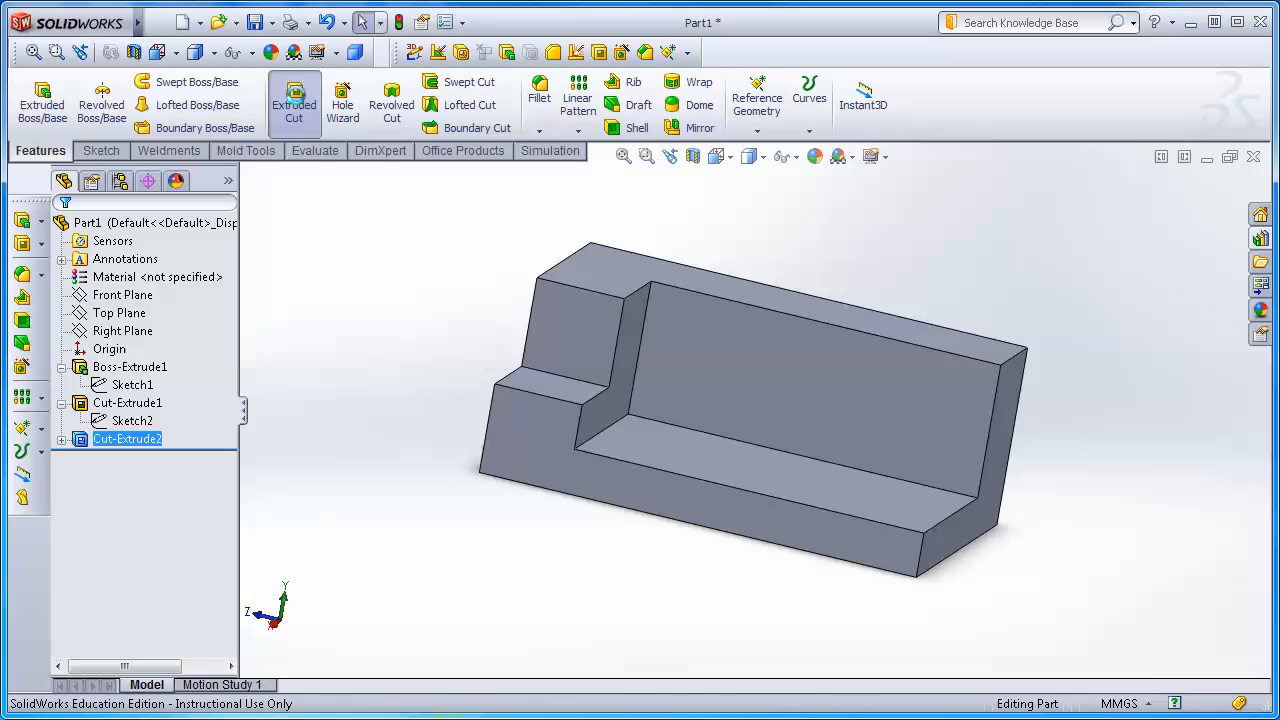
pyautogui.click(830, 398)
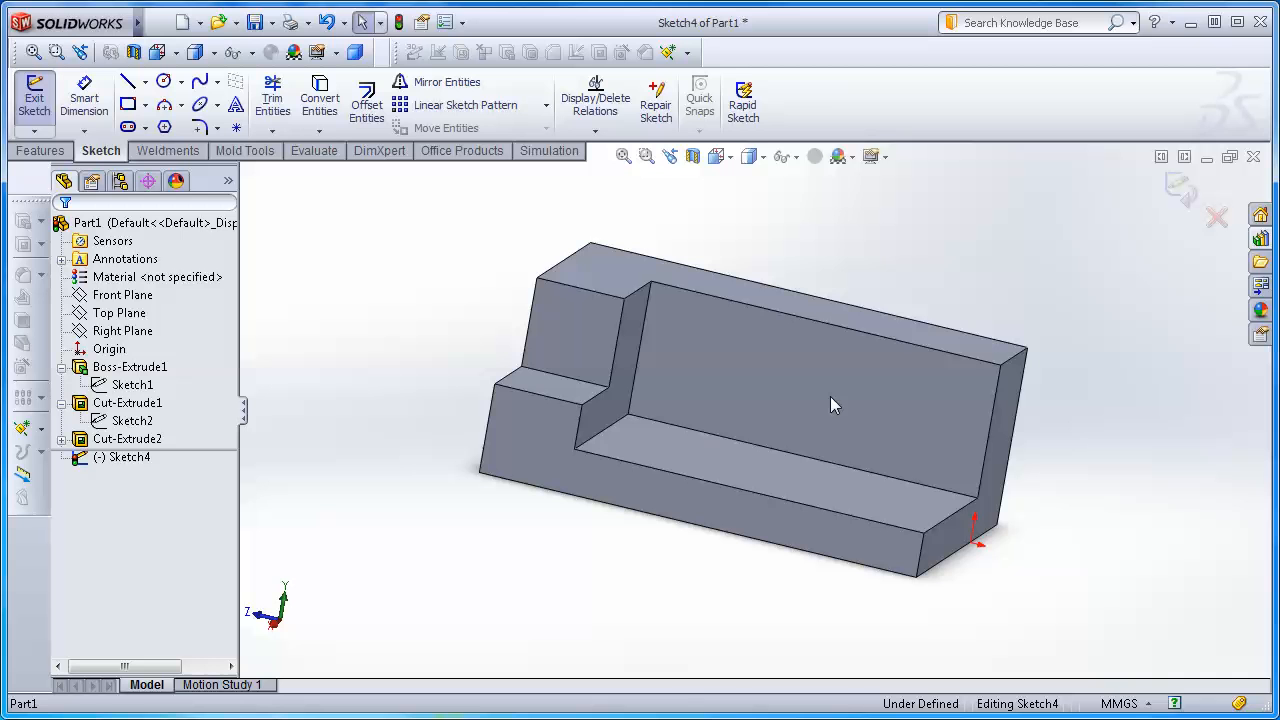
pyautogui.click(730, 158)
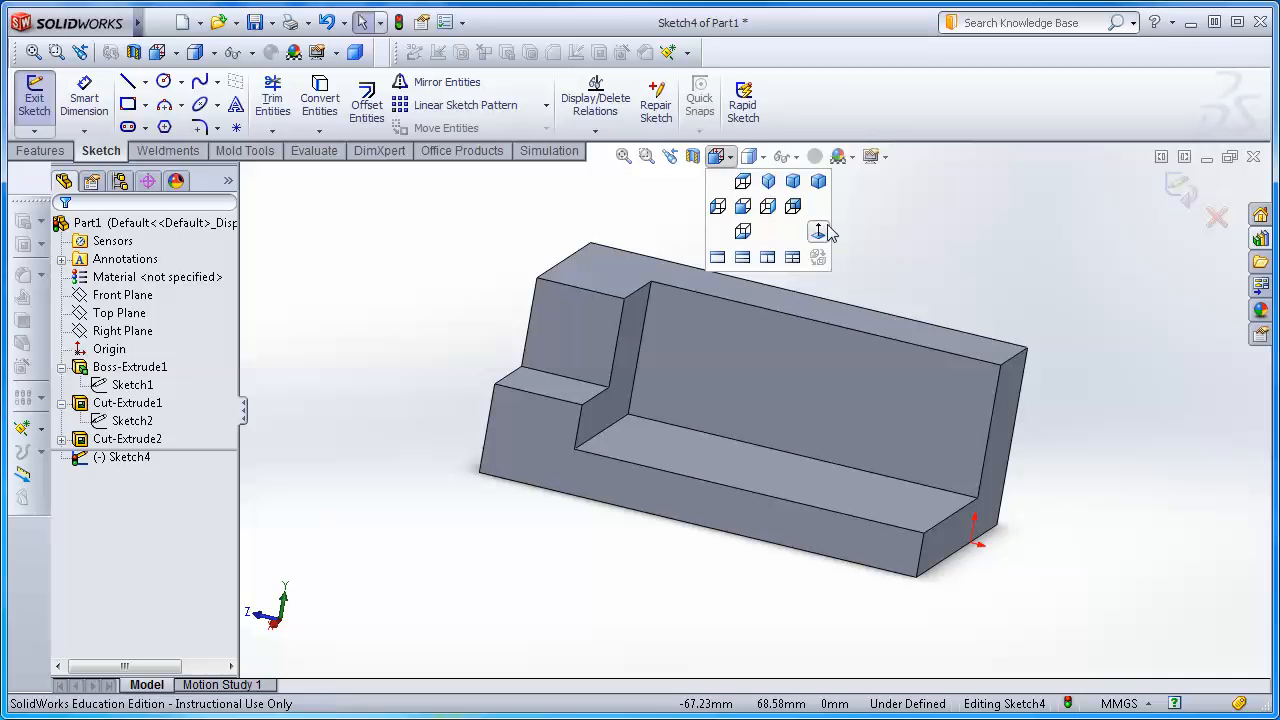
pyautogui.click(821, 235)
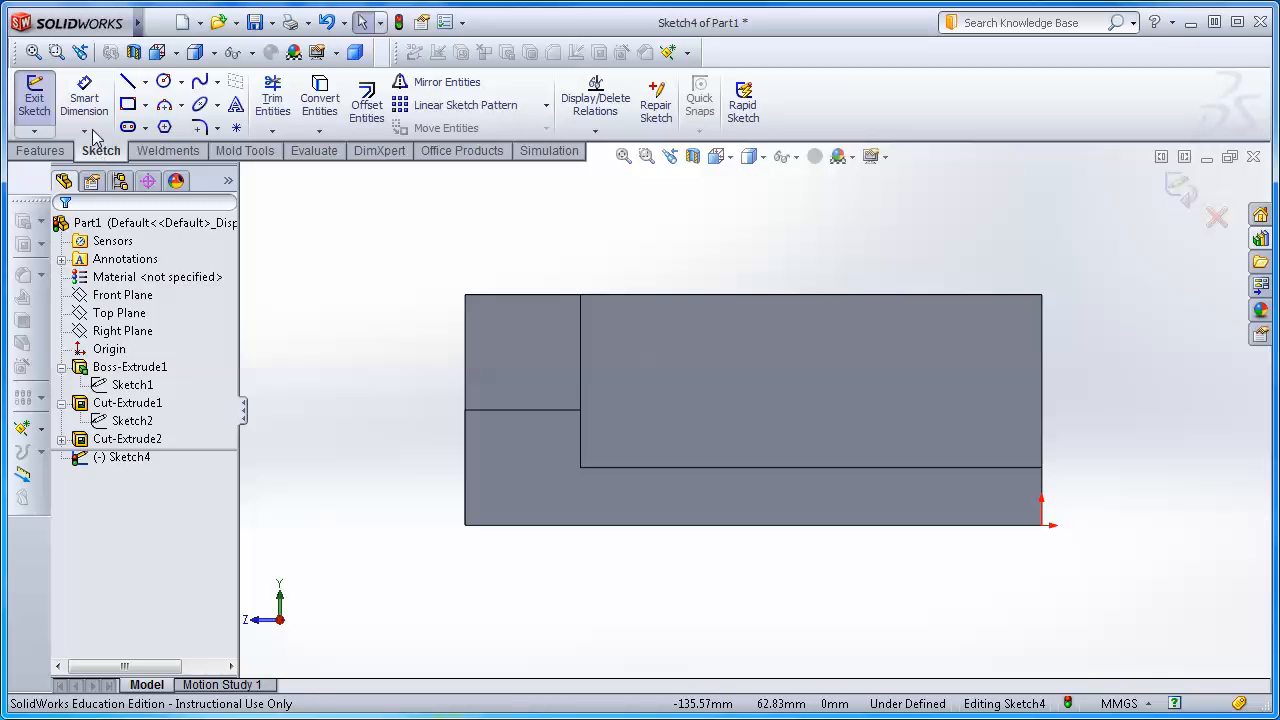
# Sketch a corner rectangle along the long side wall's upper edge, starting from its outer corner at the pocket's open end
pyautogui.click(128, 104)
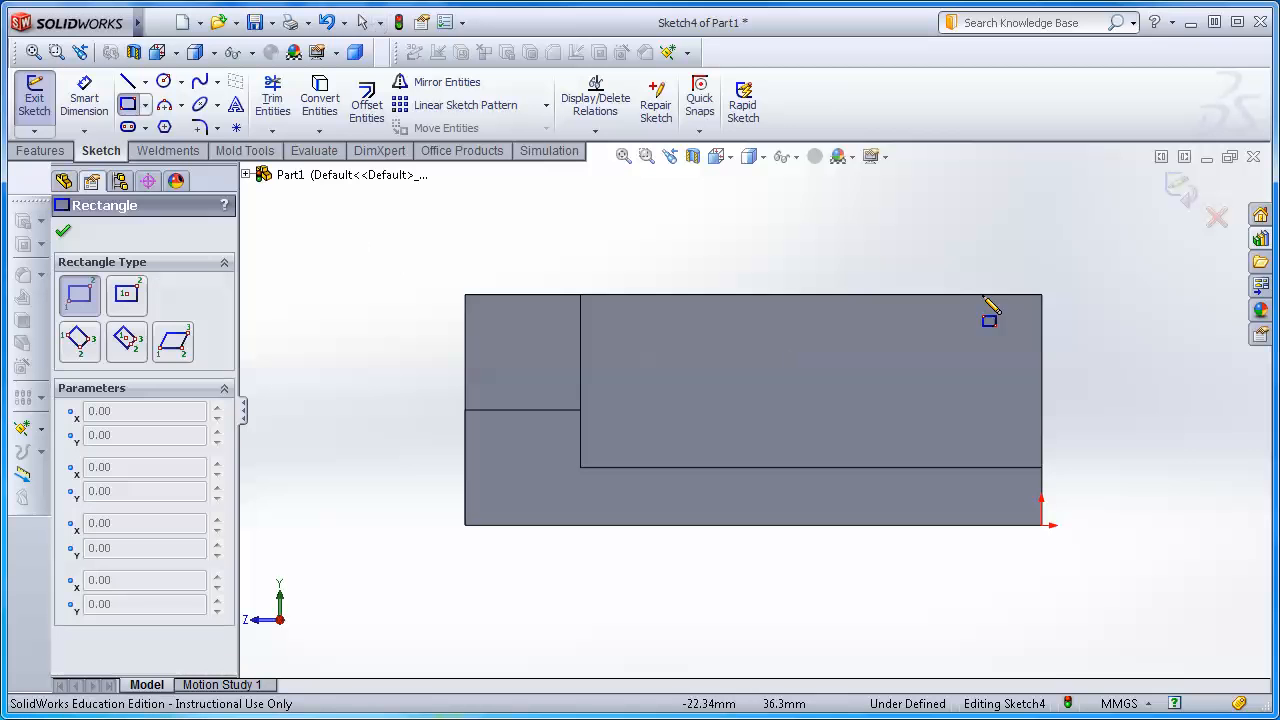
pyautogui.click(1041, 295)
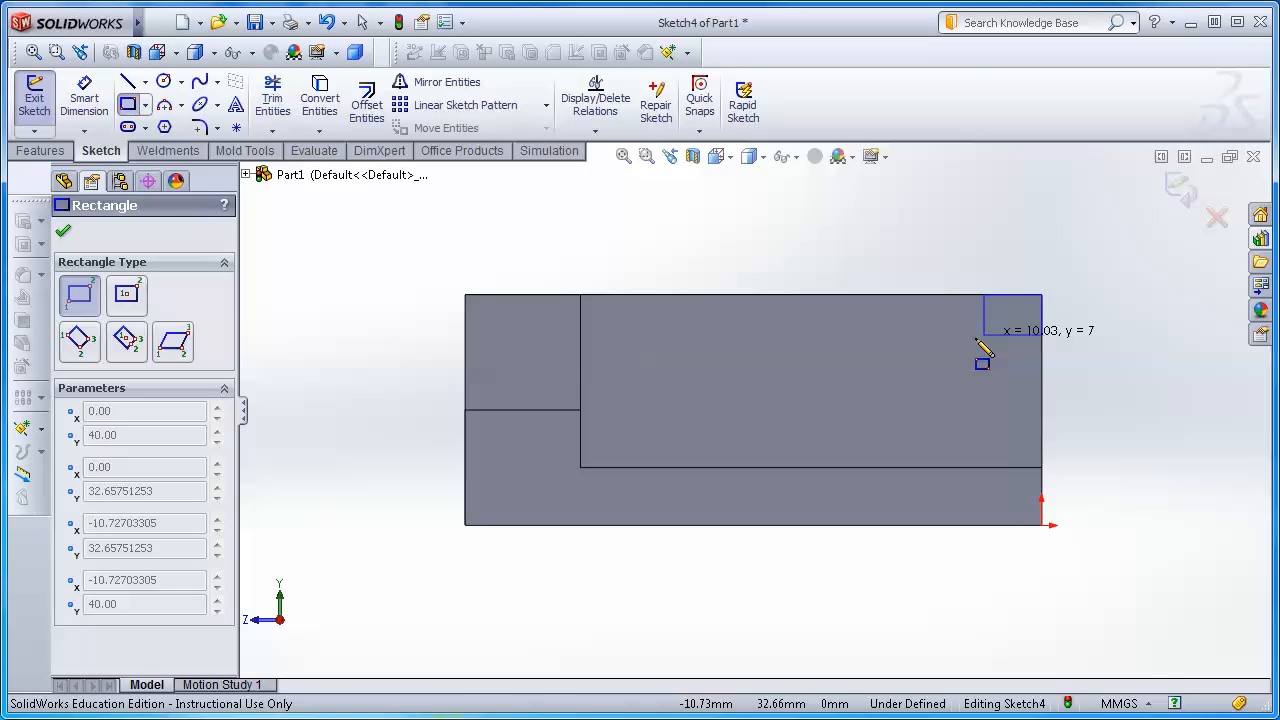
pyautogui.click(802, 349)
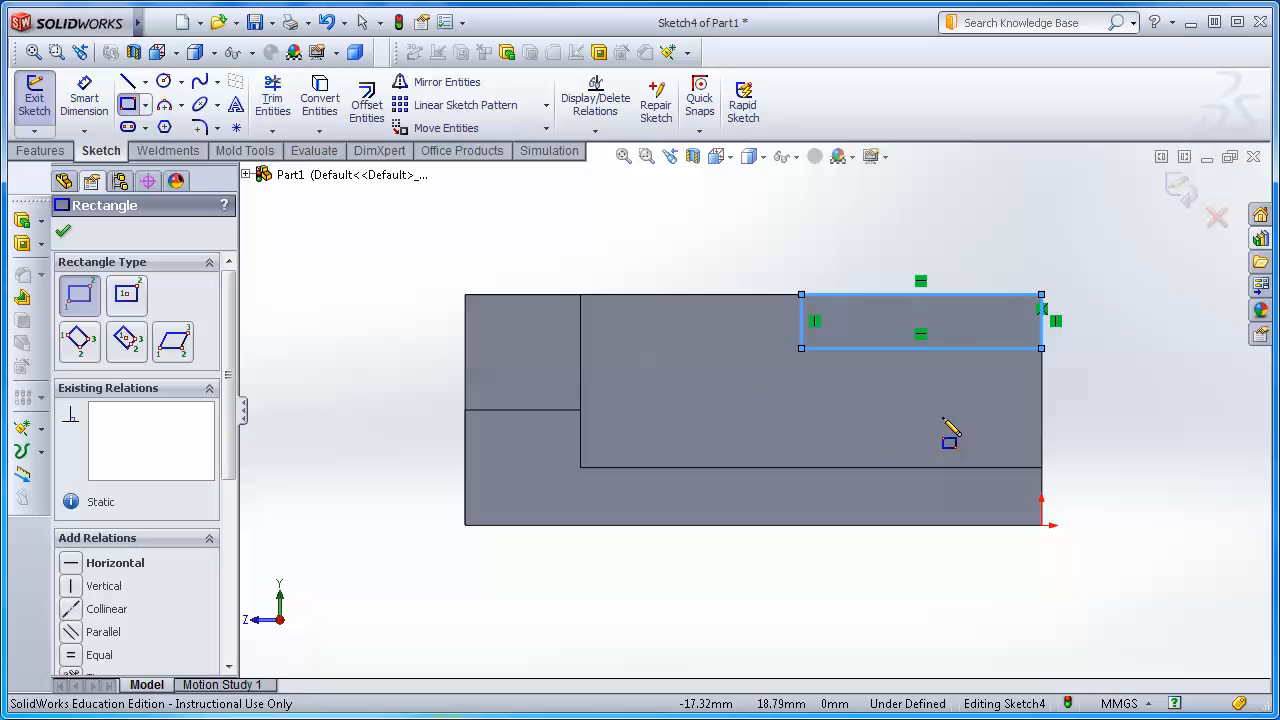
# Dimension the rectangle on the long side wall 30 mm long and 10 mm high
pyautogui.click(87, 98)
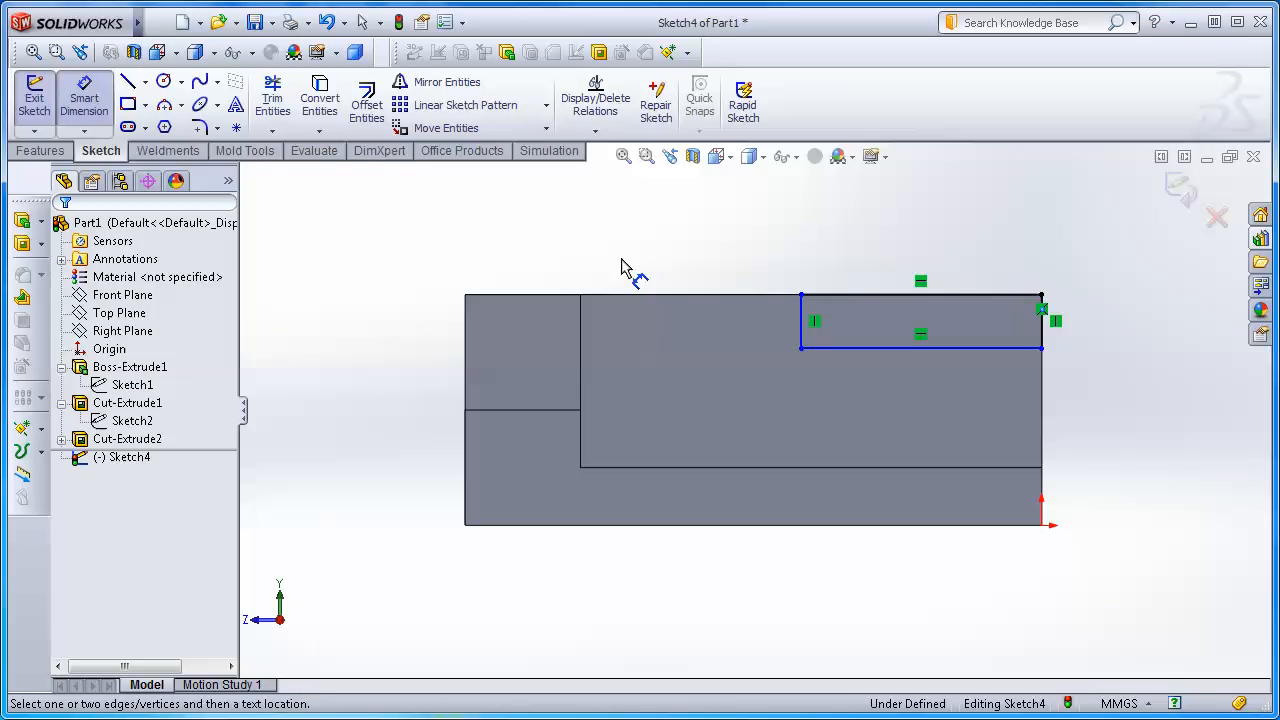
pyautogui.click(897, 295)
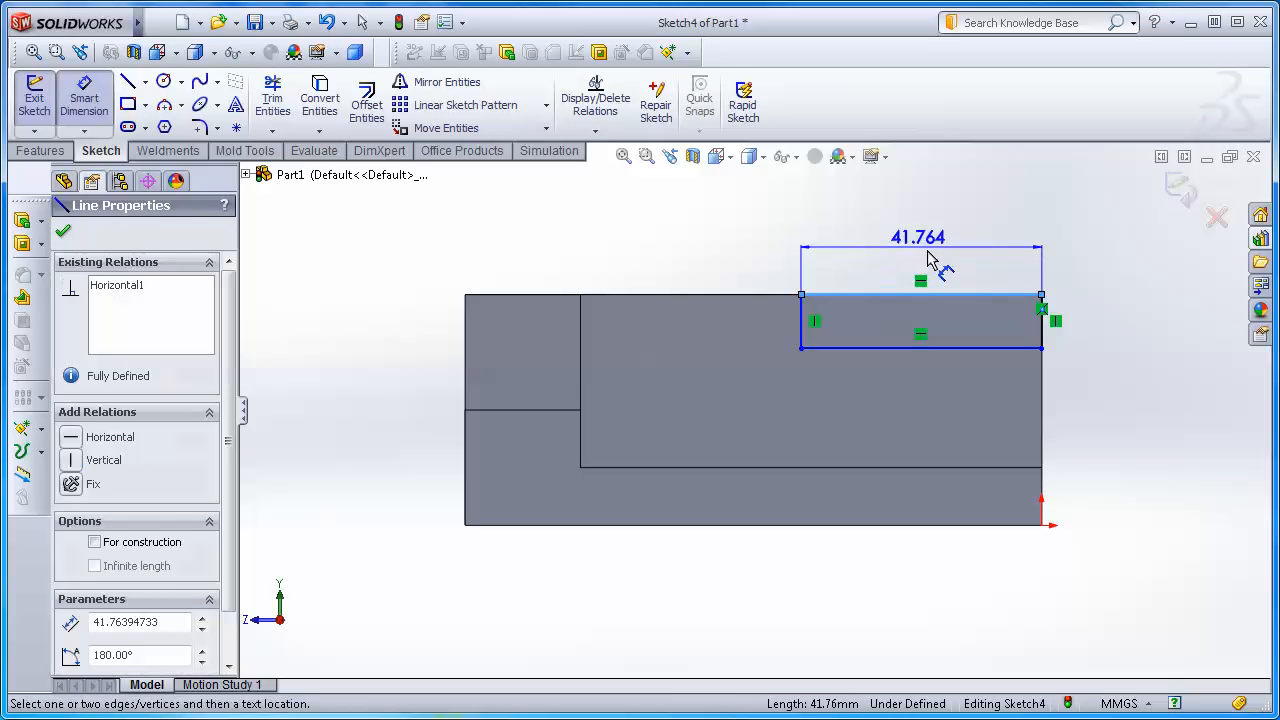
pyautogui.click(930, 262)
pyautogui.write('30')
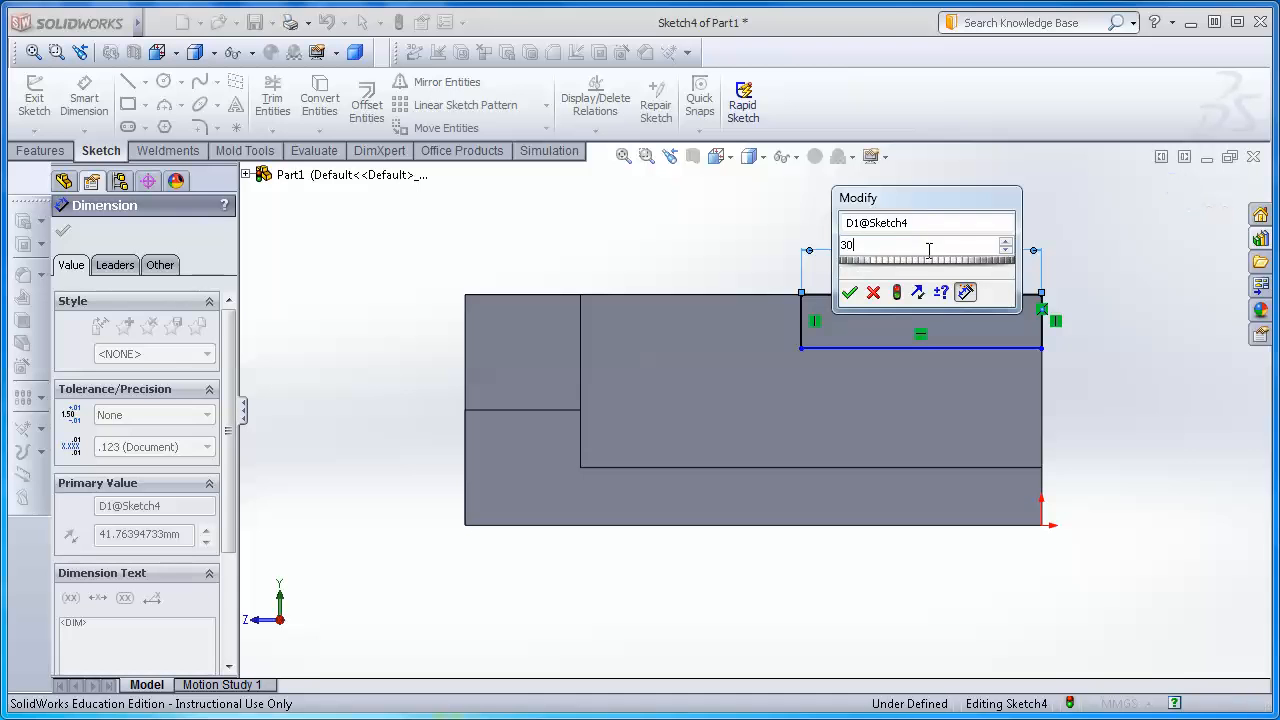
pyautogui.press('Return')
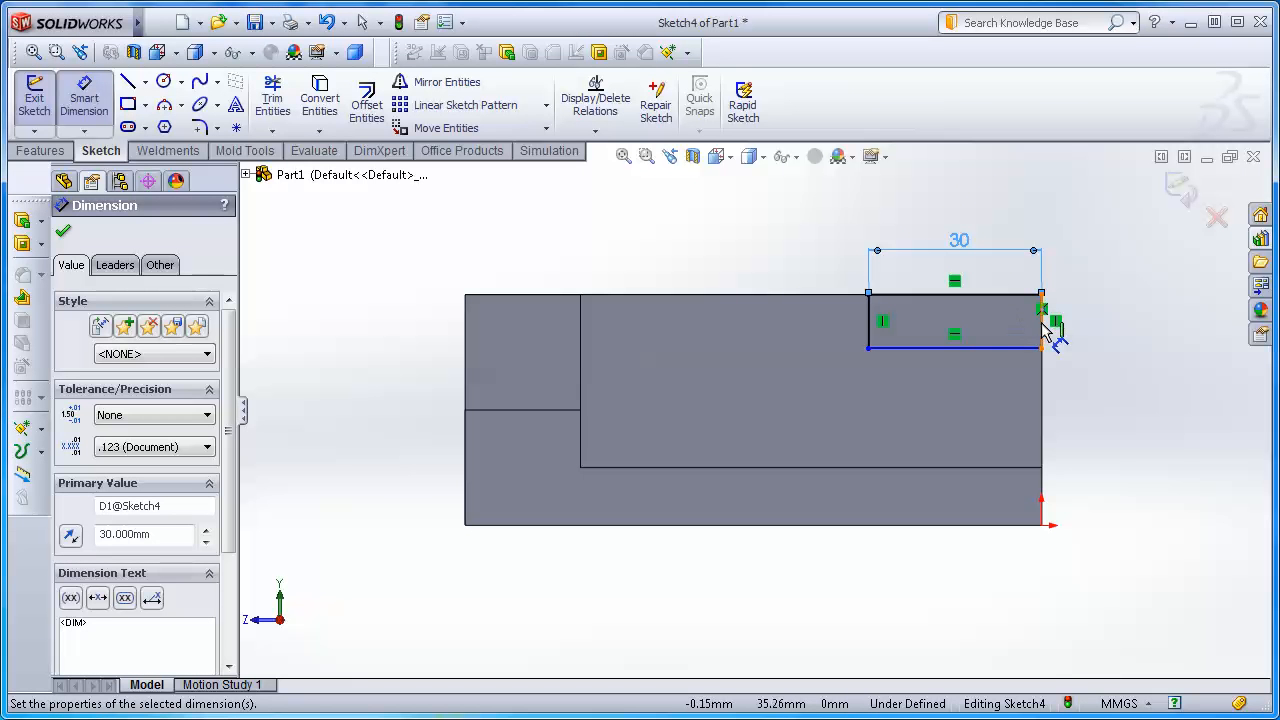
pyautogui.click(1042, 325)
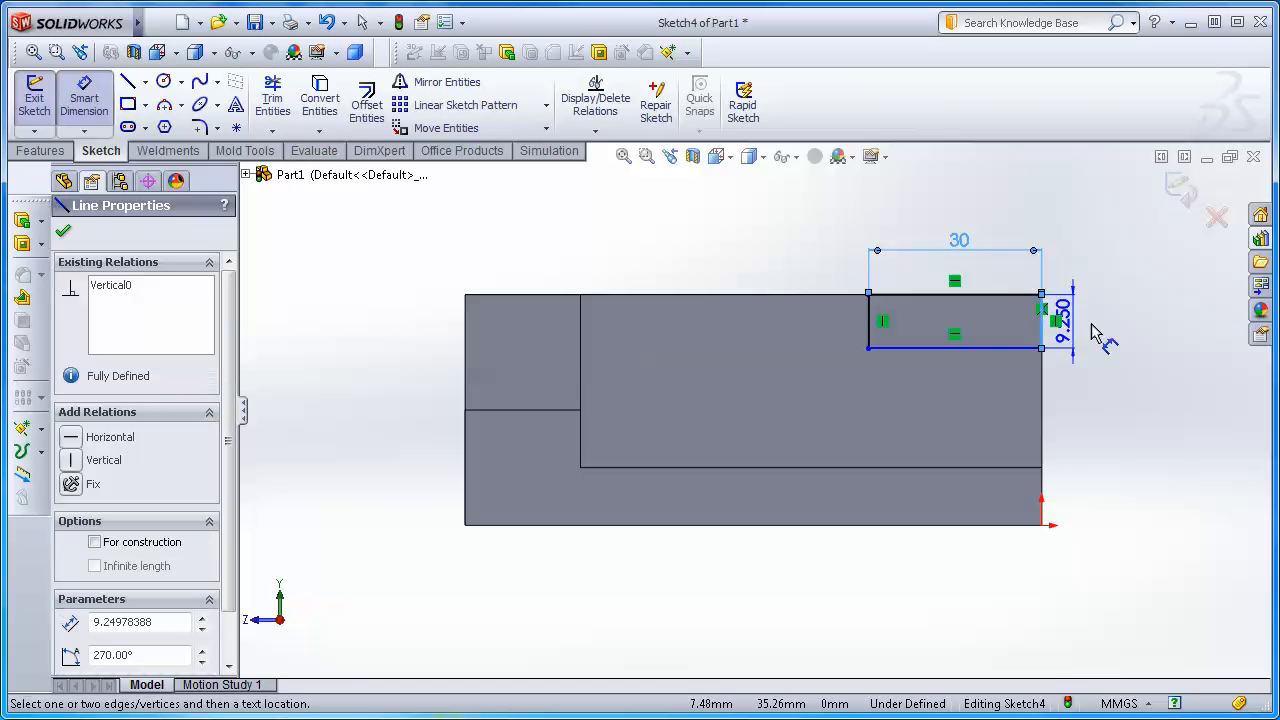
pyautogui.click(1126, 405)
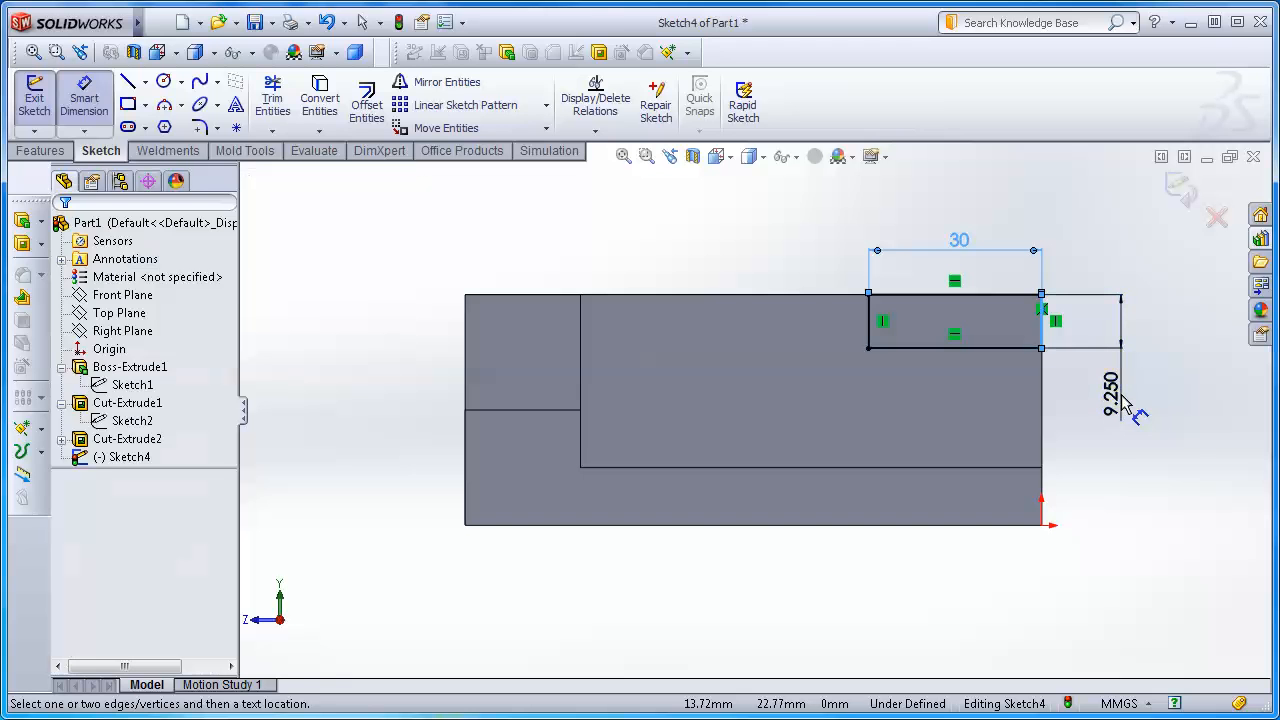
pyautogui.write('10')
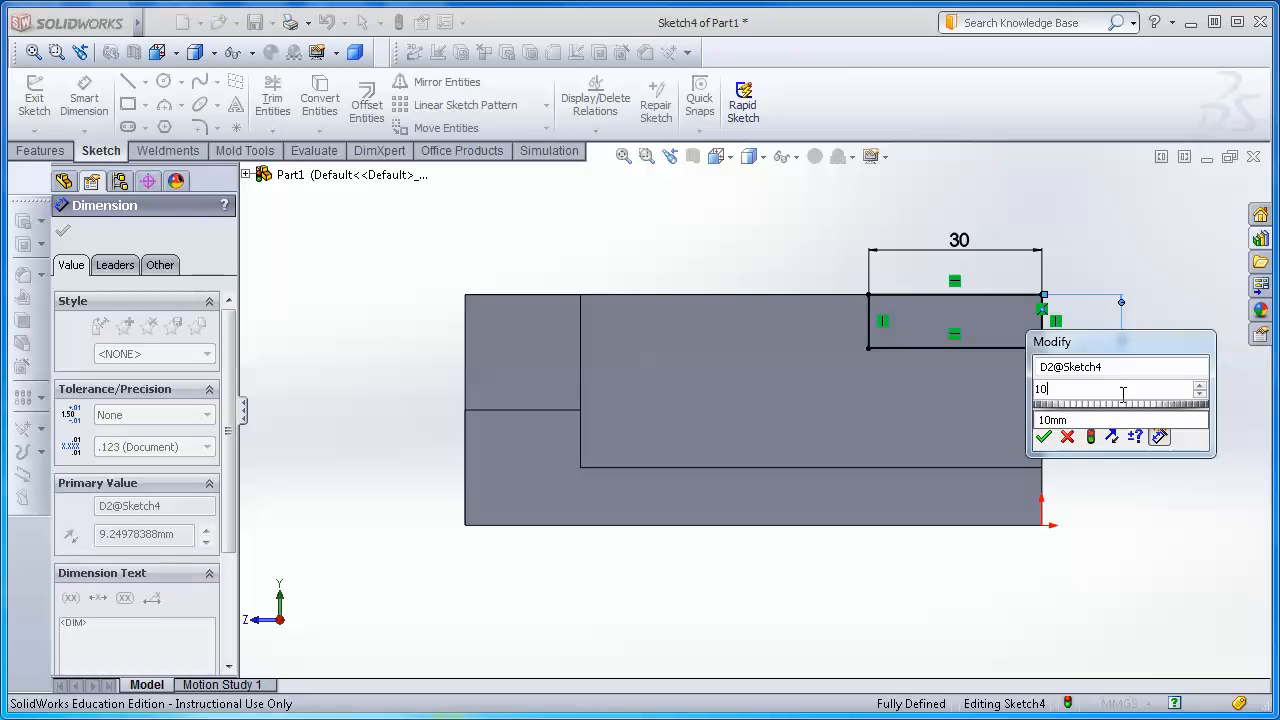
pyautogui.press('Return')
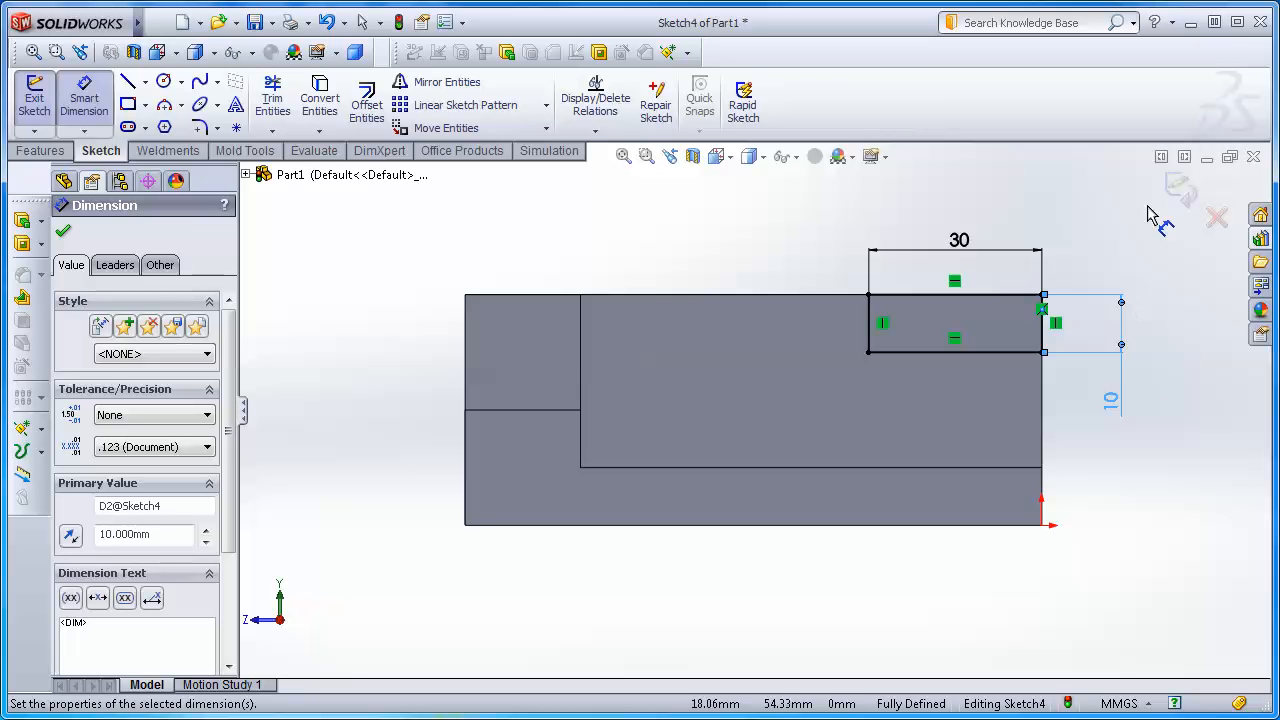
# Finish the side-wall sketch and cut its rectangle with the Through All end condition
pyautogui.click(1177, 187)
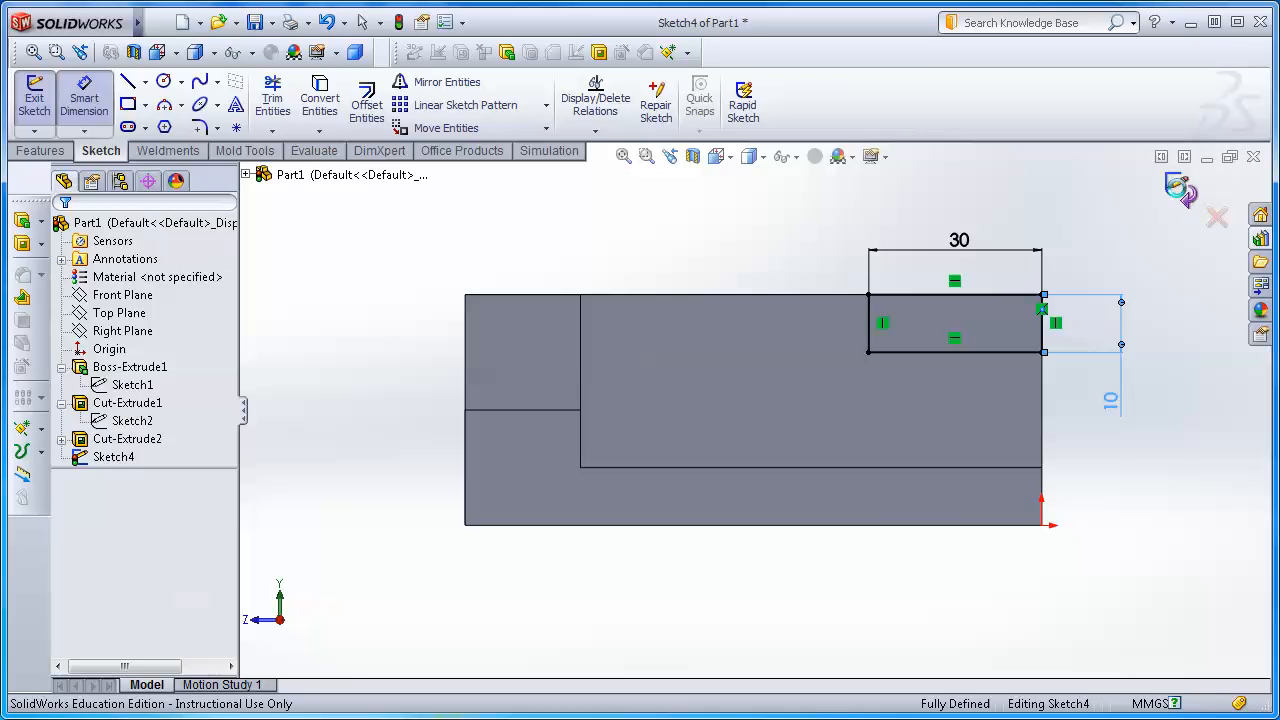
pyautogui.moveTo(1160, 551); pyautogui.dragTo(1092, 643, button='middle')
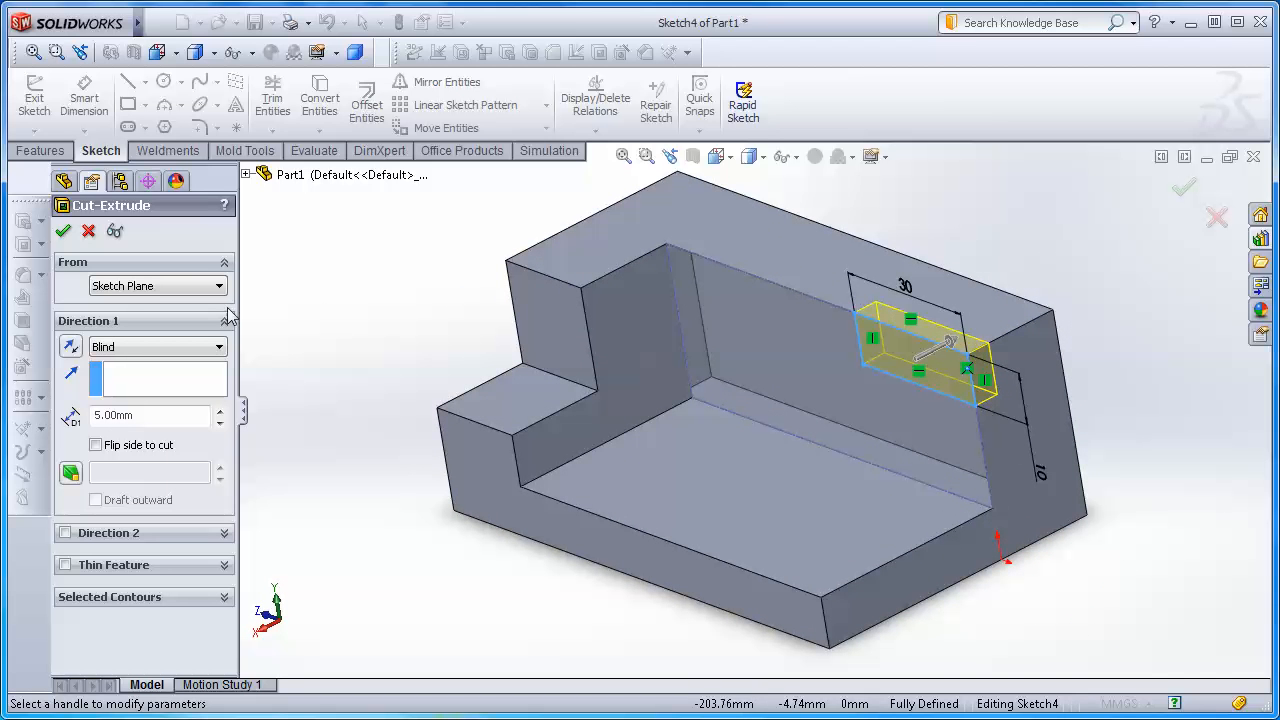
pyautogui.click(214, 350)
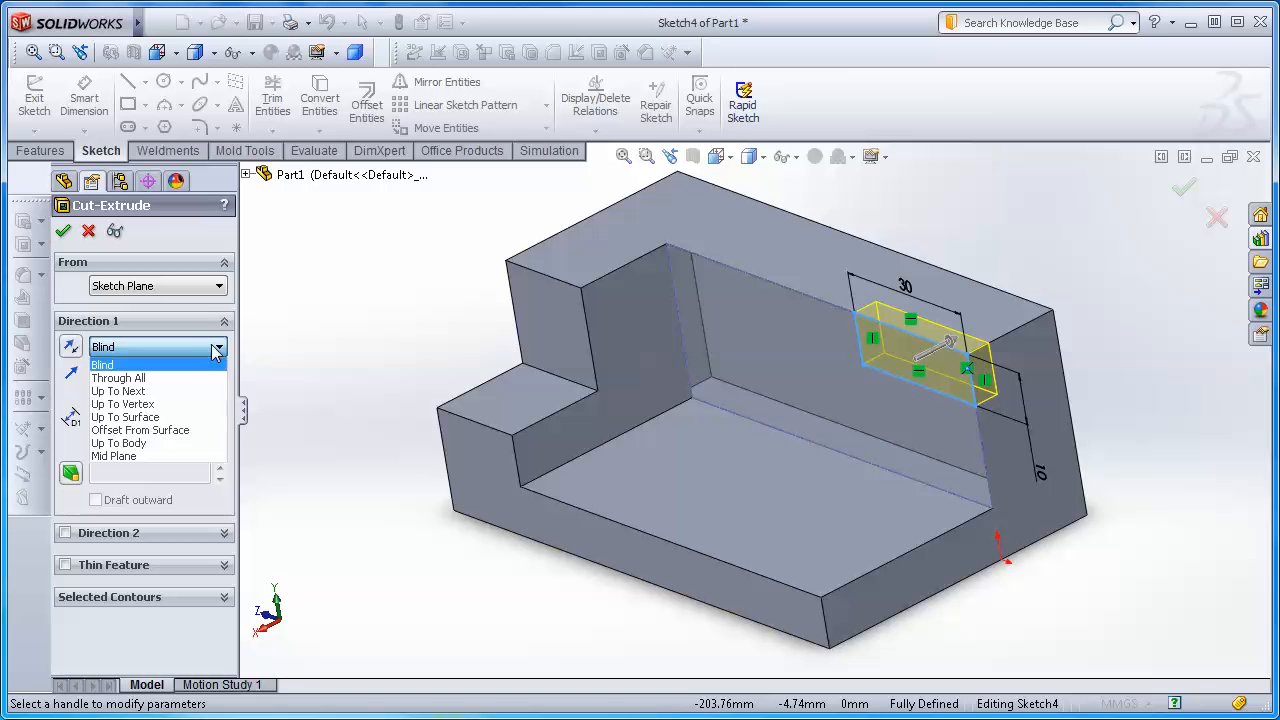
pyautogui.click(110, 379)
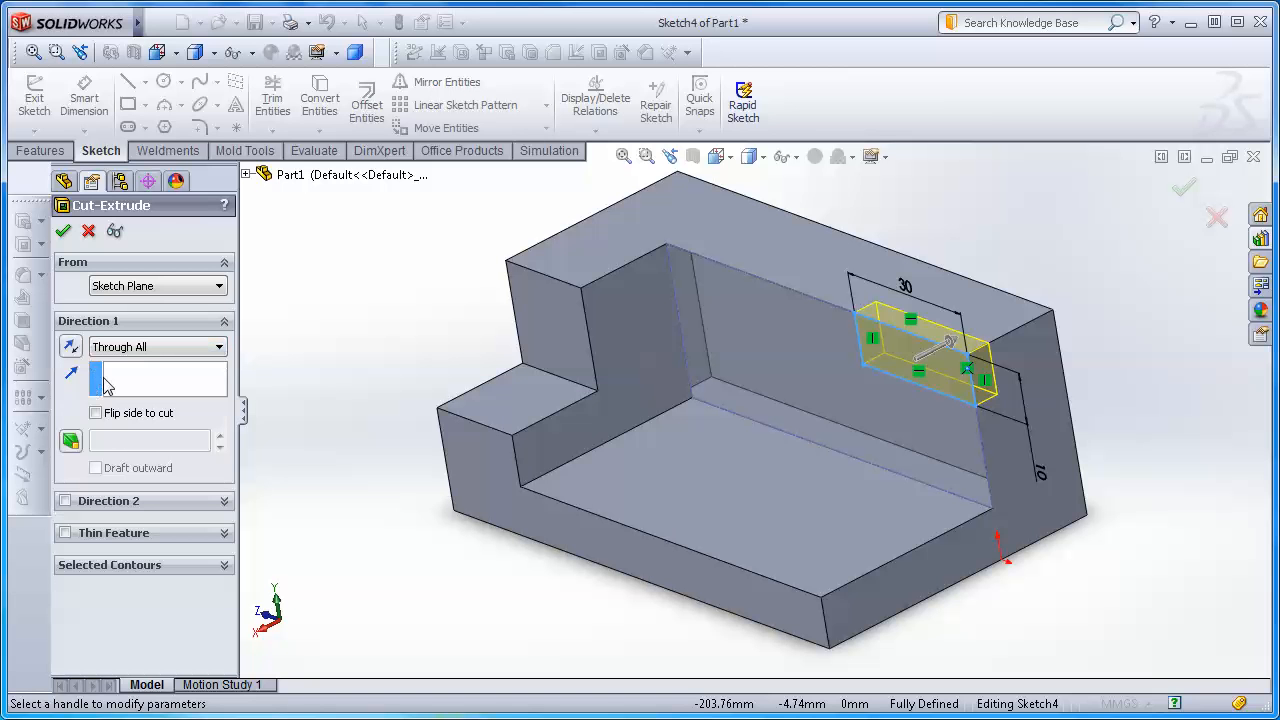
pyautogui.click(65, 234)
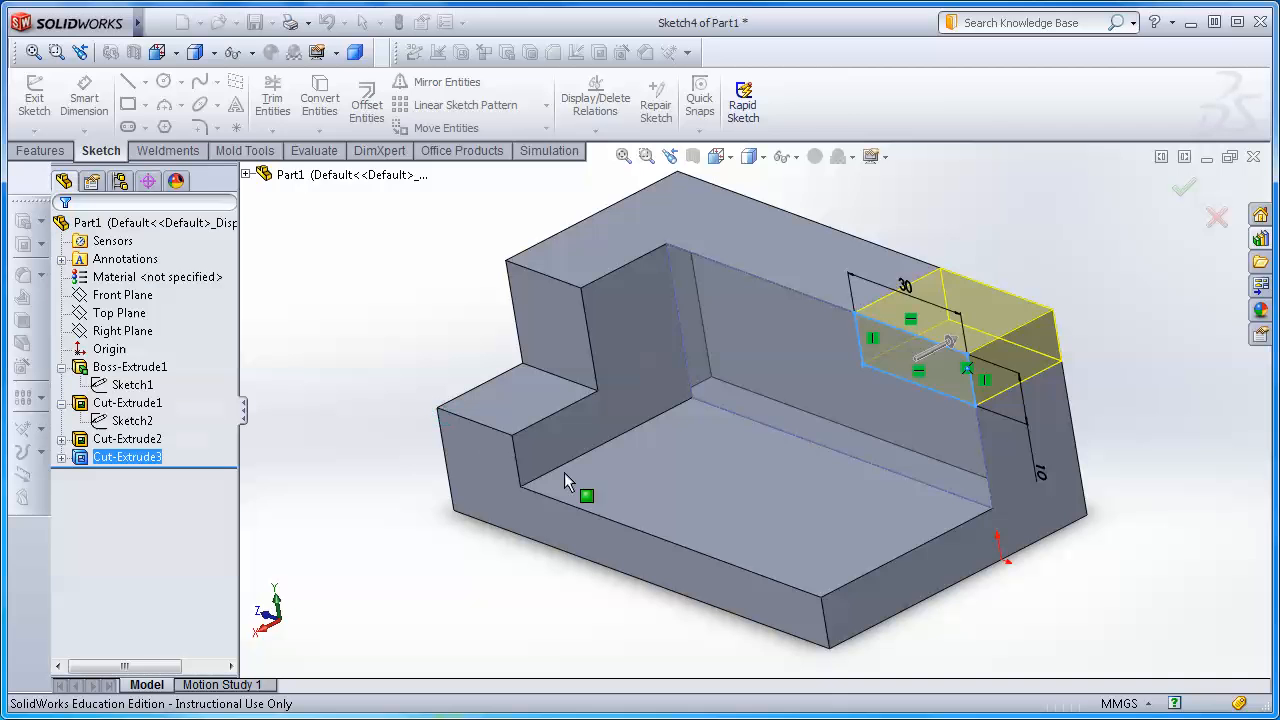
pyautogui.scroll(1, 584, 480)
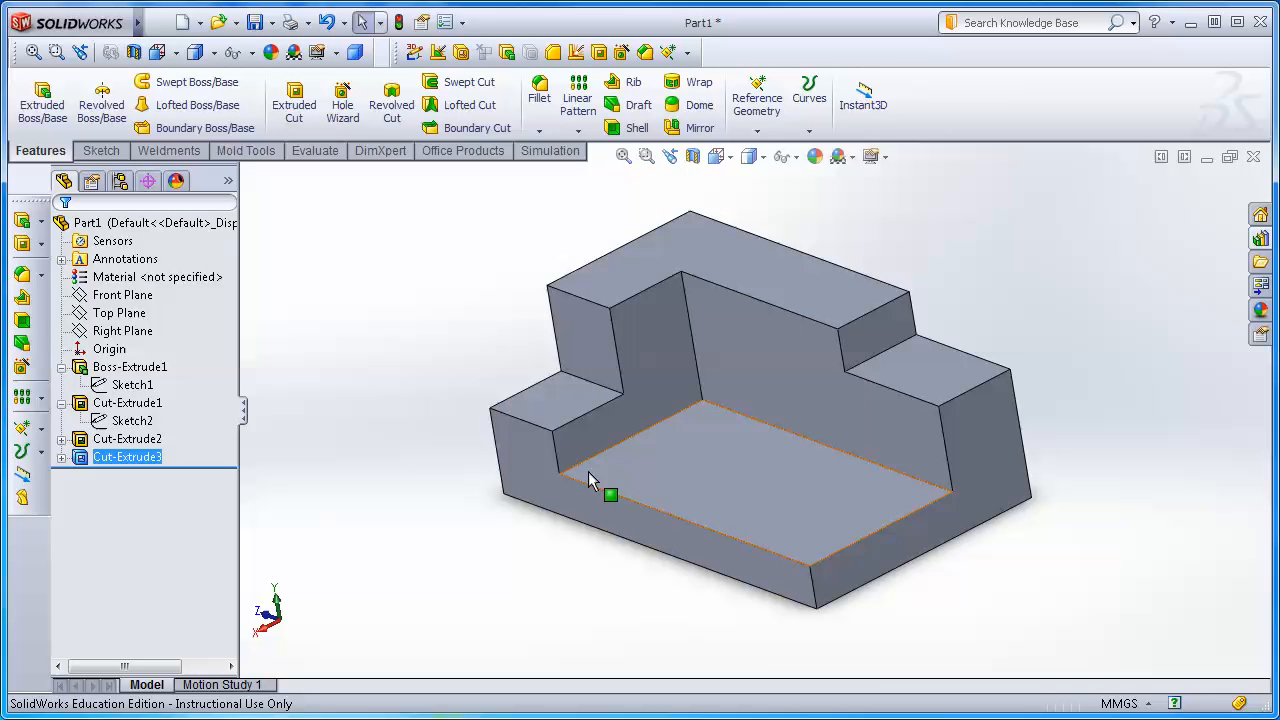
# Compare the modelled part with the reference drawing
pyautogui.moveTo(0, 2); pyautogui.dragTo(326, 2)
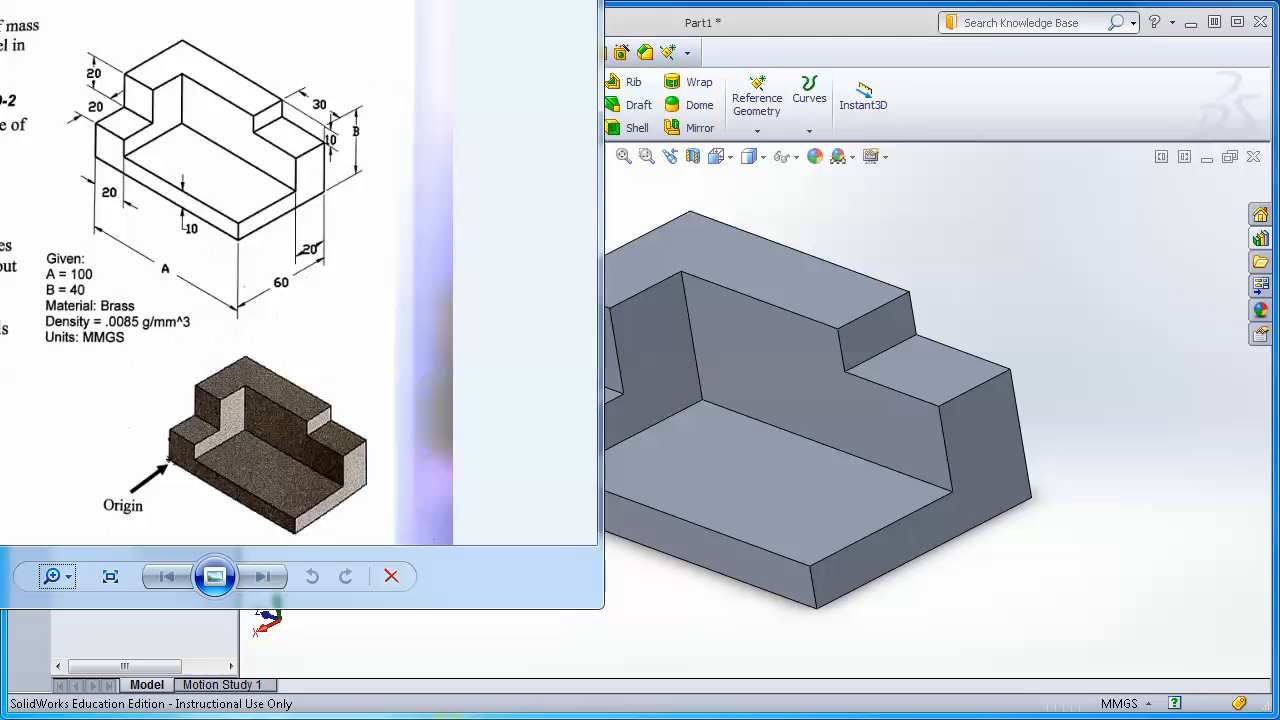
pyautogui.moveTo(300, 2); pyautogui.dragTo(259, 14)
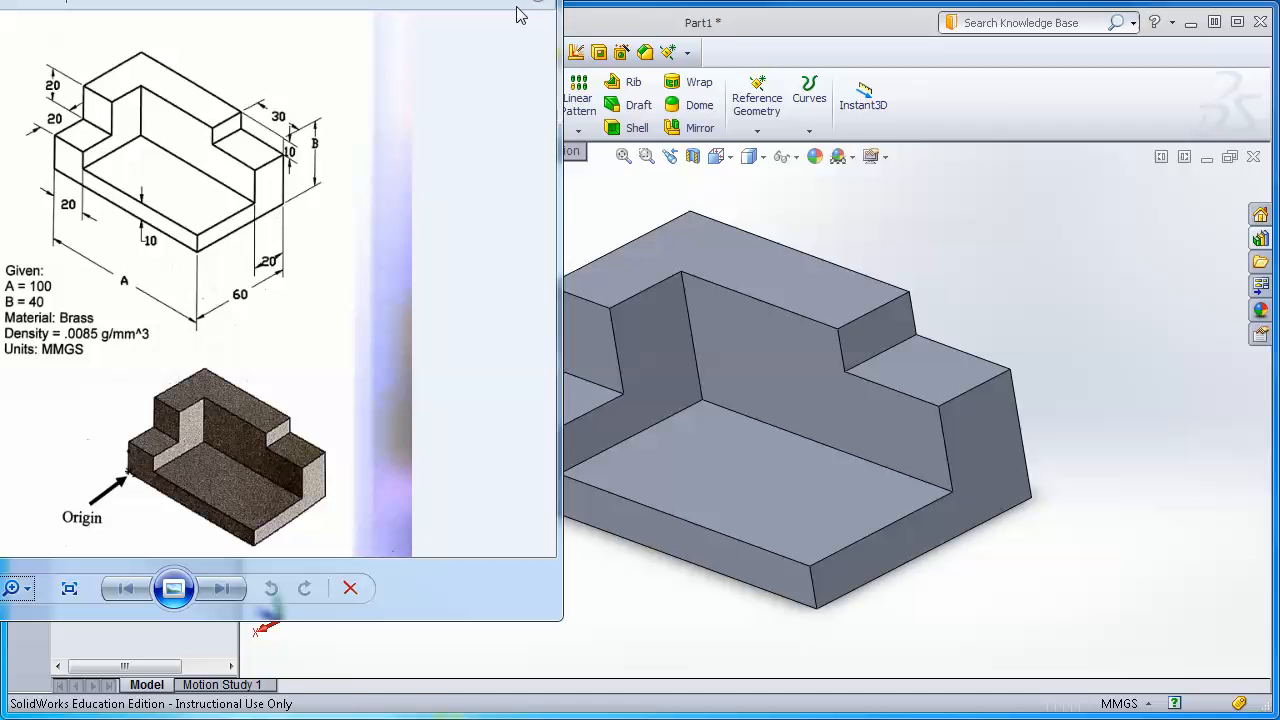
pyautogui.moveTo(300, 2); pyautogui.dragTo(0, 2)
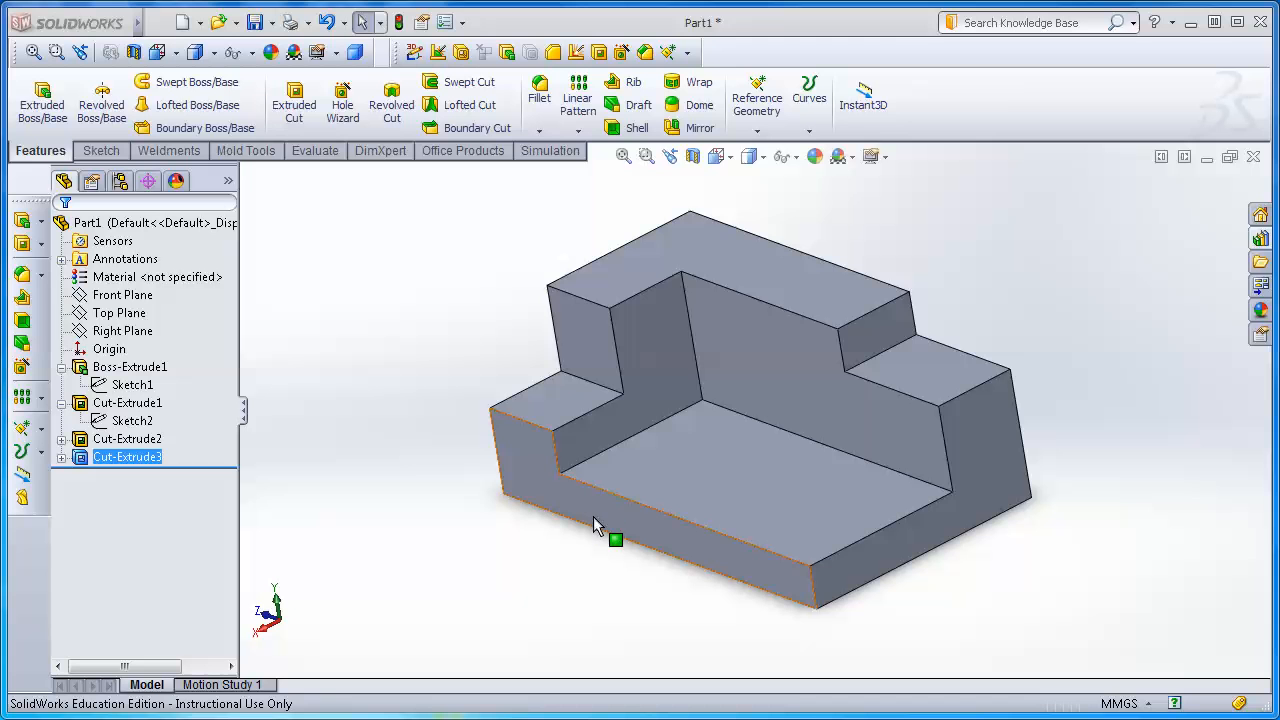
# Show the base block's dimensions, inspect its height dimension and rebuild the part
pyautogui.click(654, 532)
pyautogui.scroll(2, 550, 591)
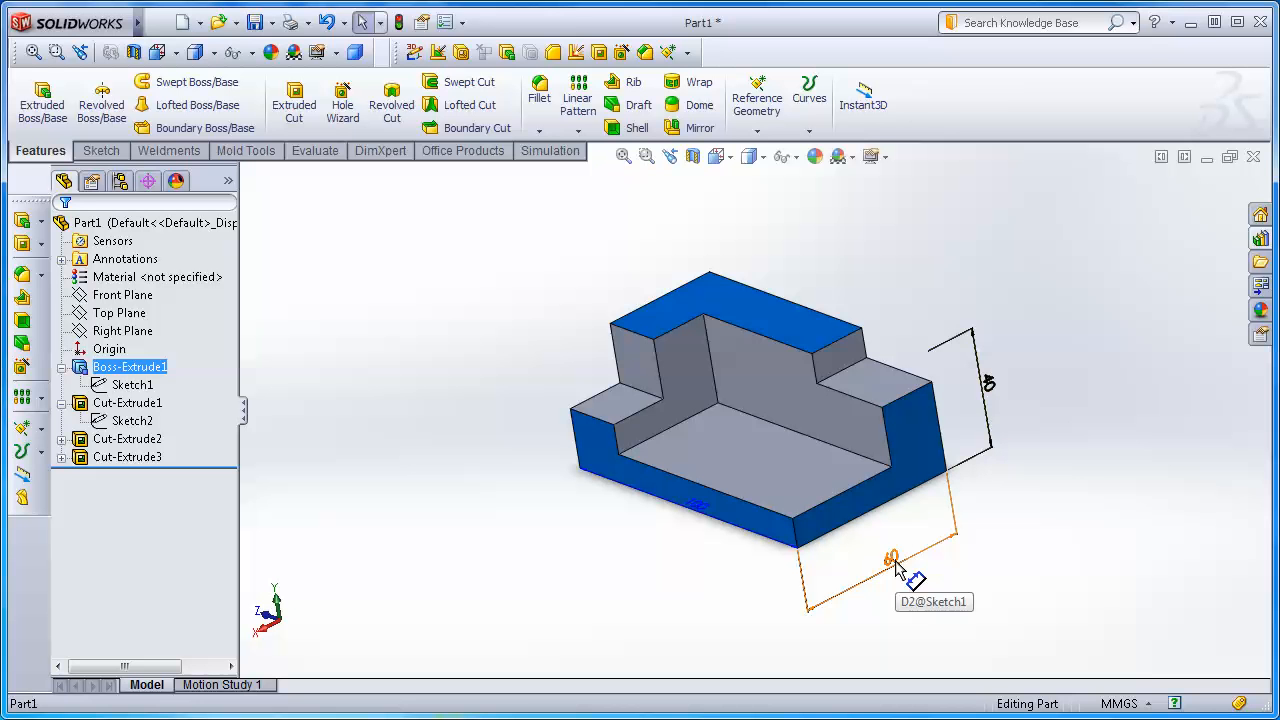
pyautogui.doubleClick(996, 388)
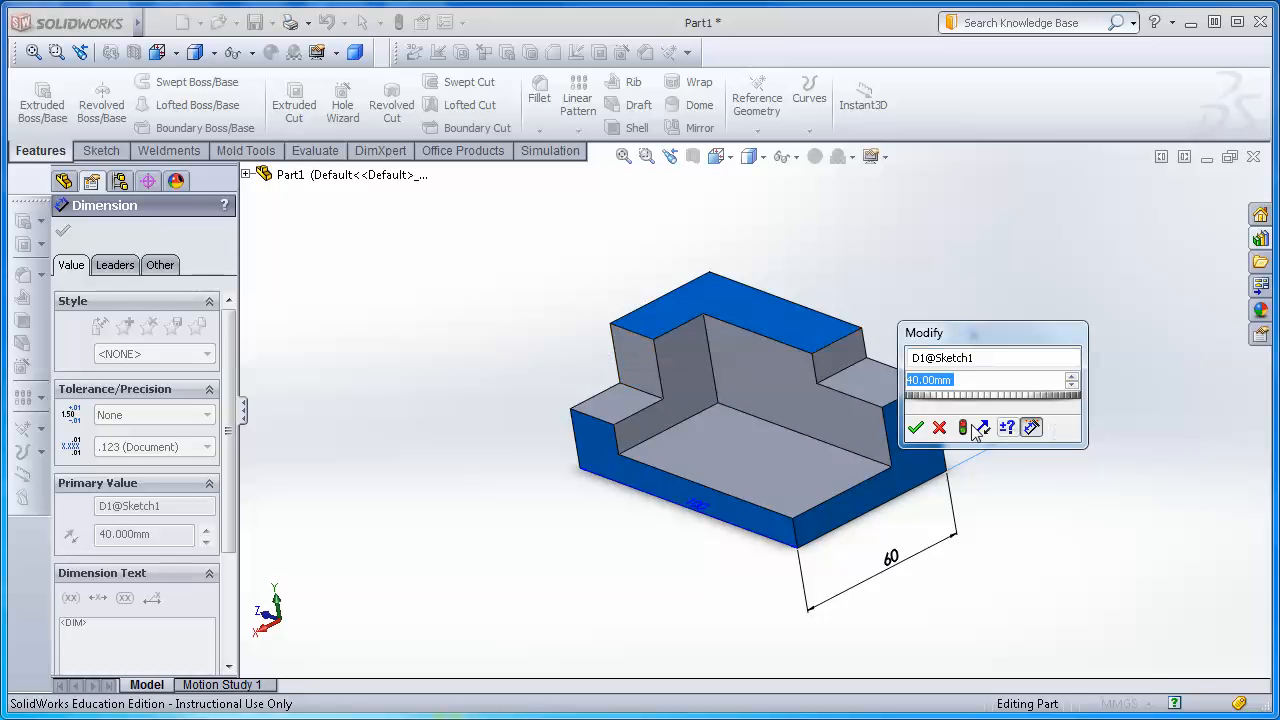
pyautogui.click(916, 427)
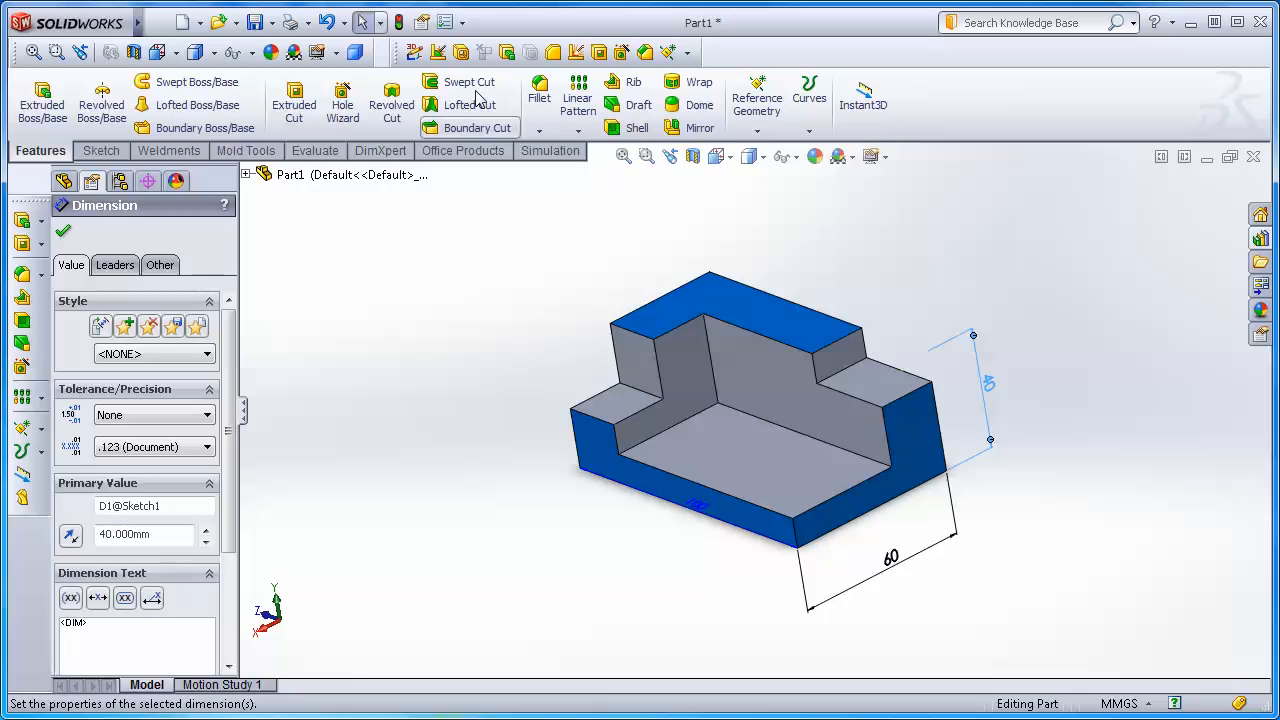
pyautogui.click(399, 24)
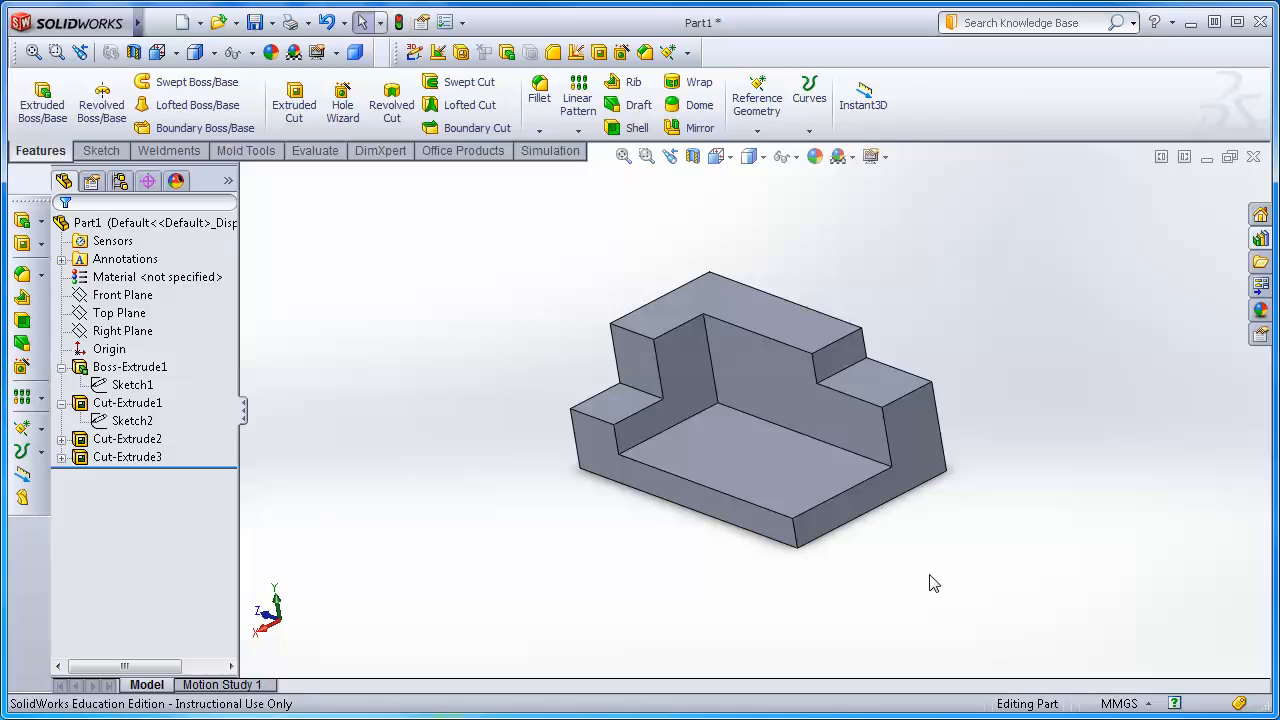
# Try a base block height of 80 mm with a rebuild, and undo the change
pyautogui.doubleClick(929, 437)
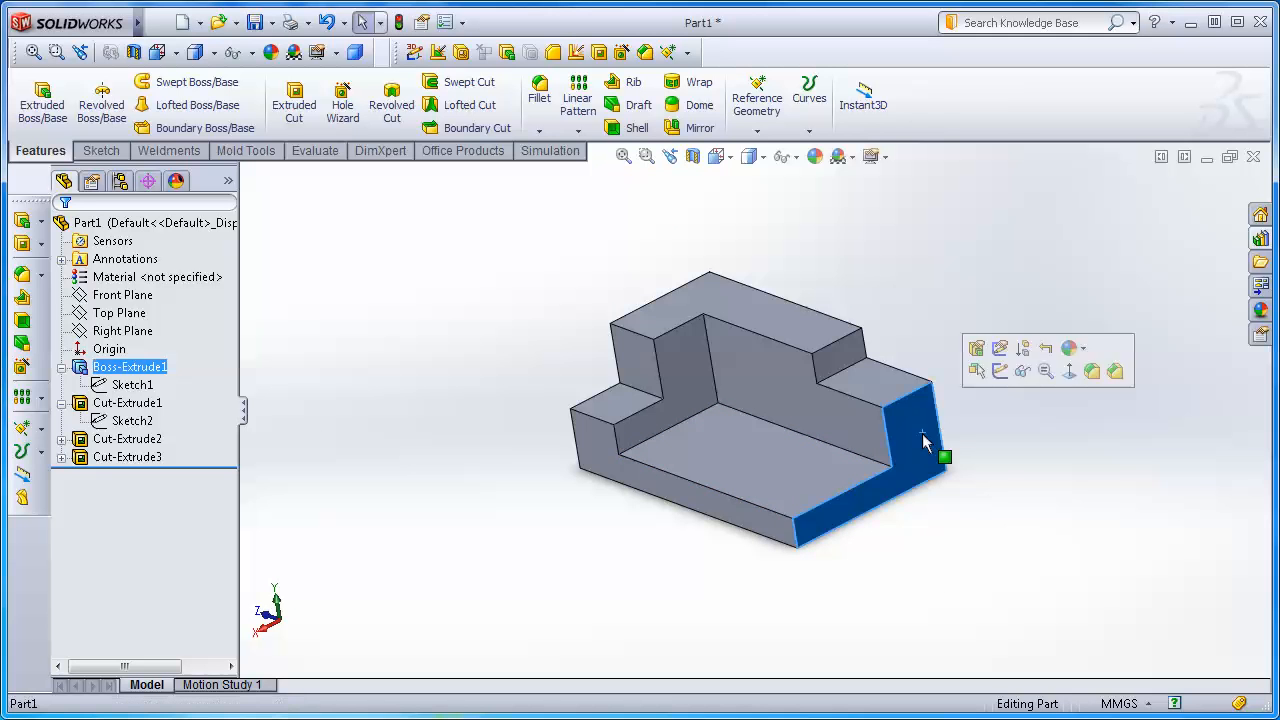
pyautogui.click(990, 390)
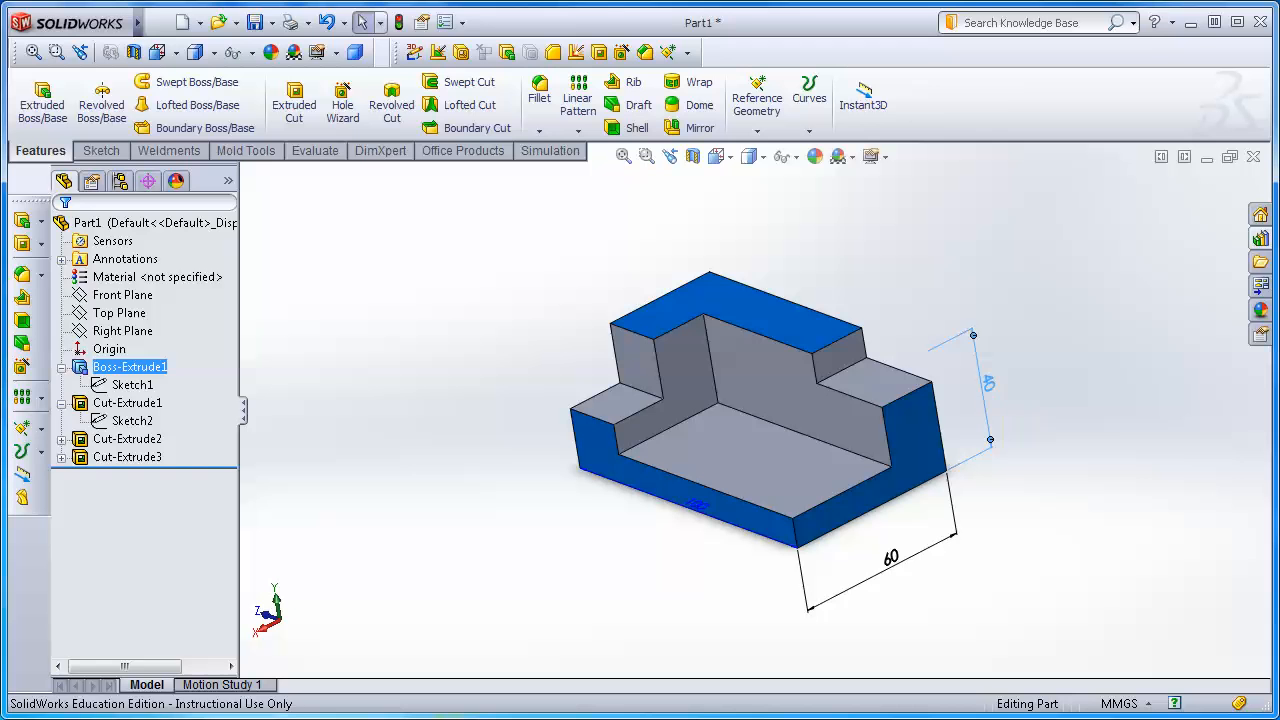
pyautogui.doubleClick(990, 390)
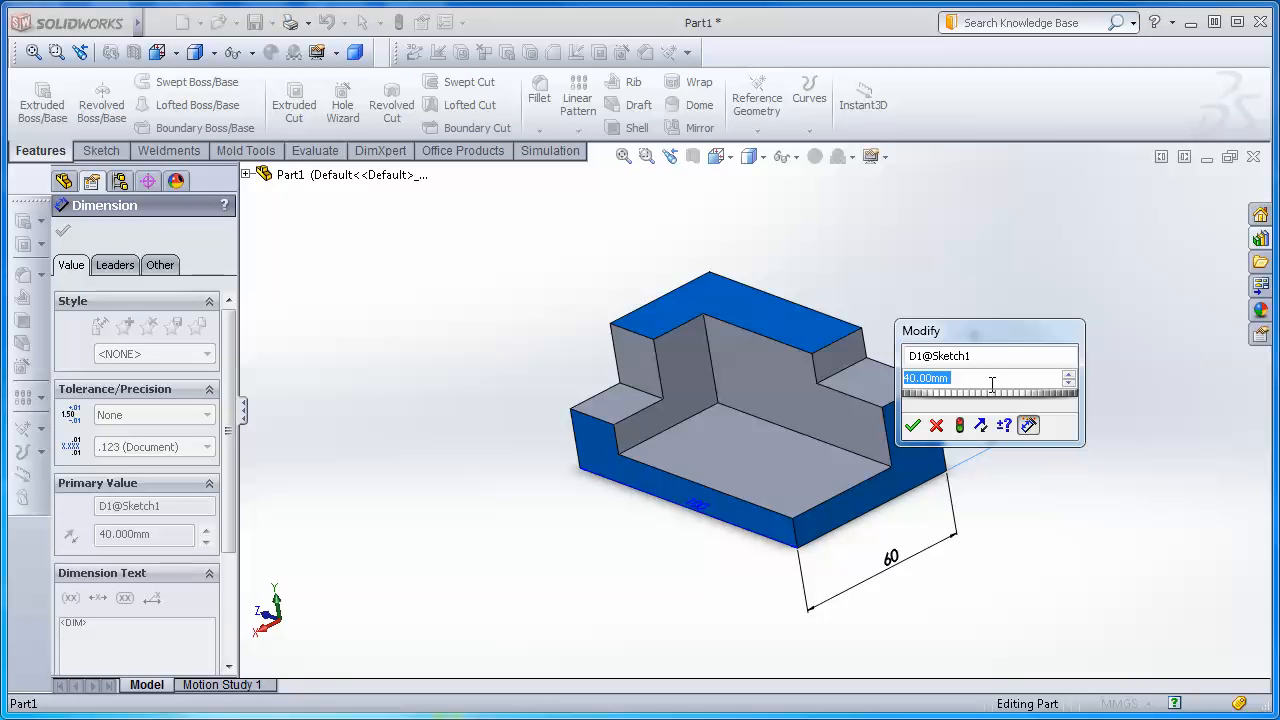
pyautogui.write('80')
pyautogui.click(912, 426)
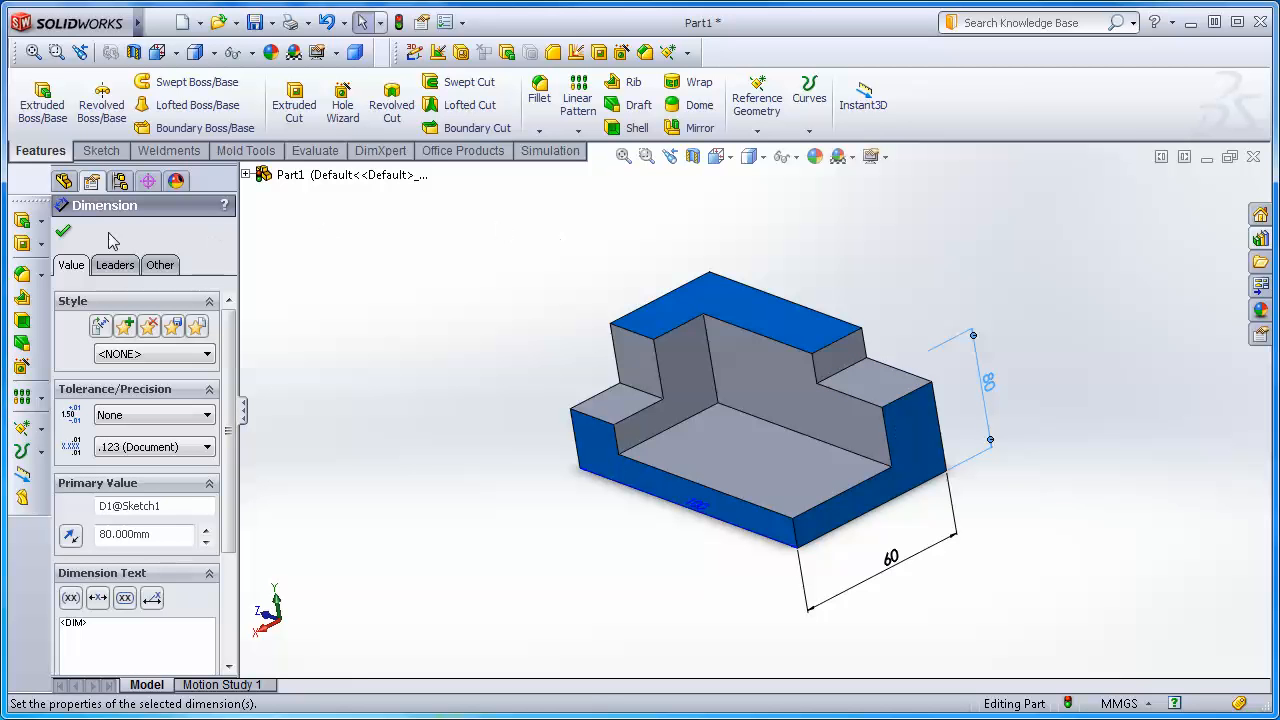
pyautogui.click(63, 232)
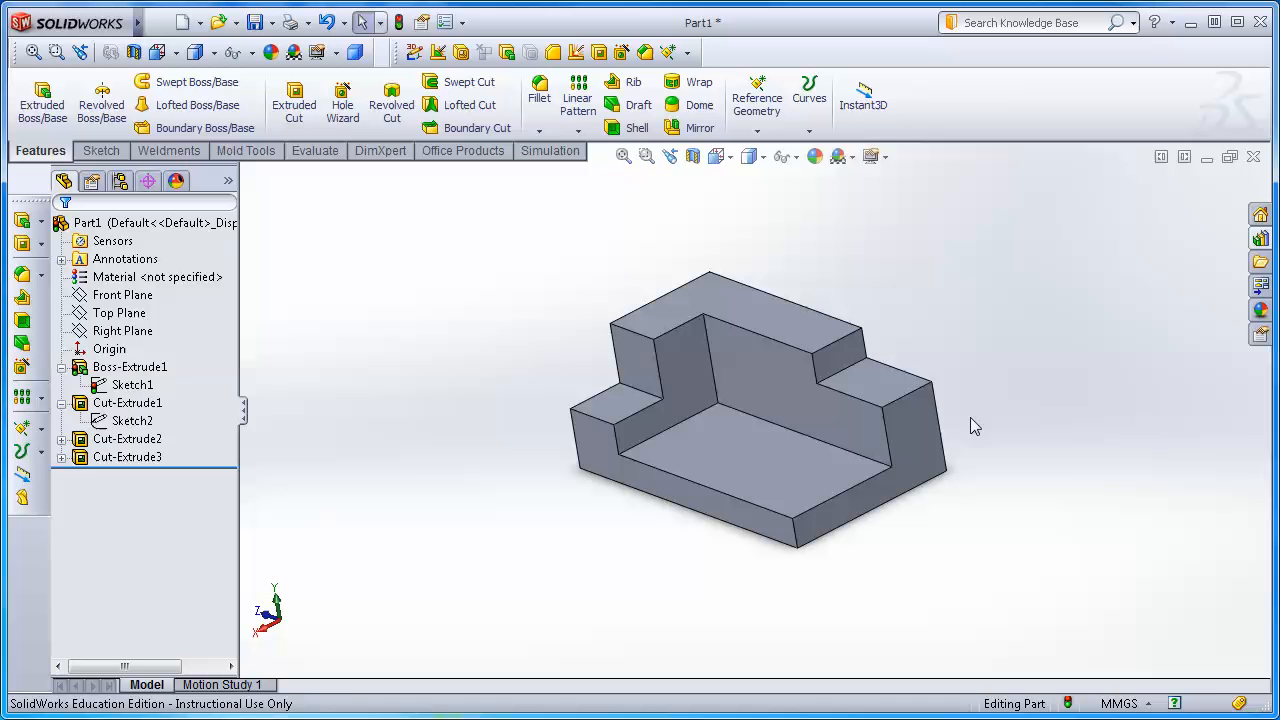
pyautogui.doubleClick(930, 448)
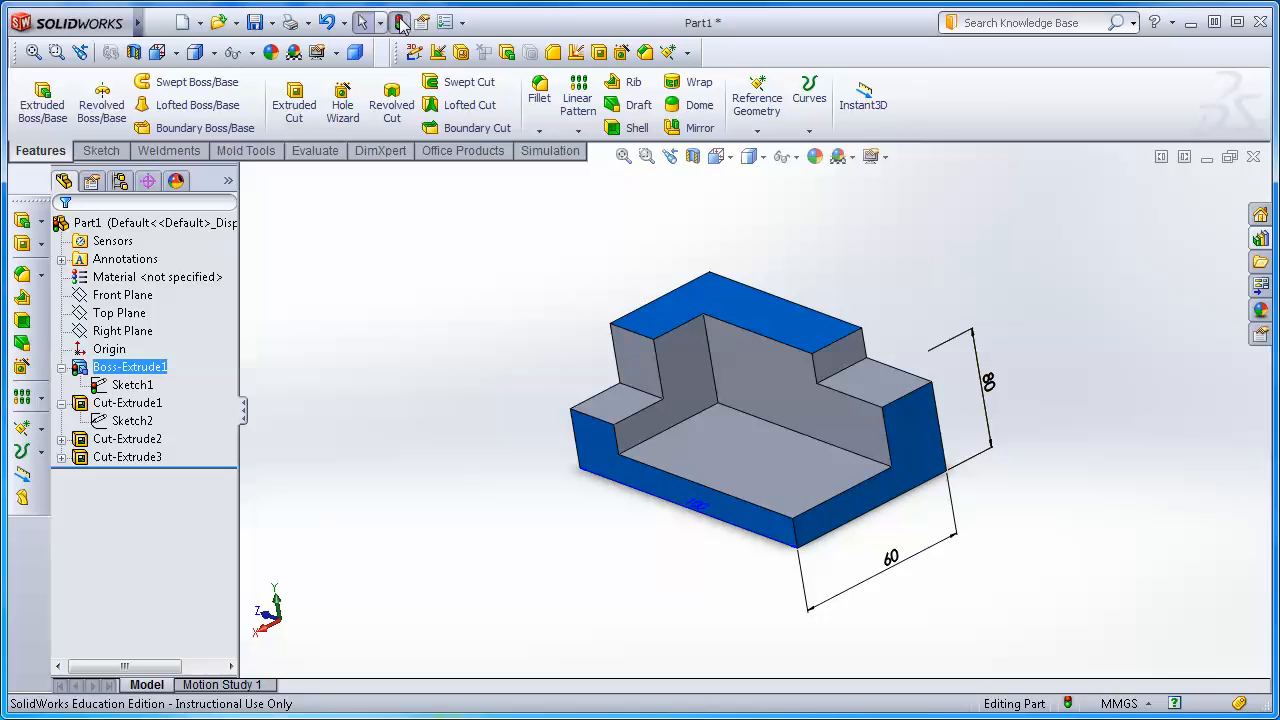
pyautogui.click(400, 22)
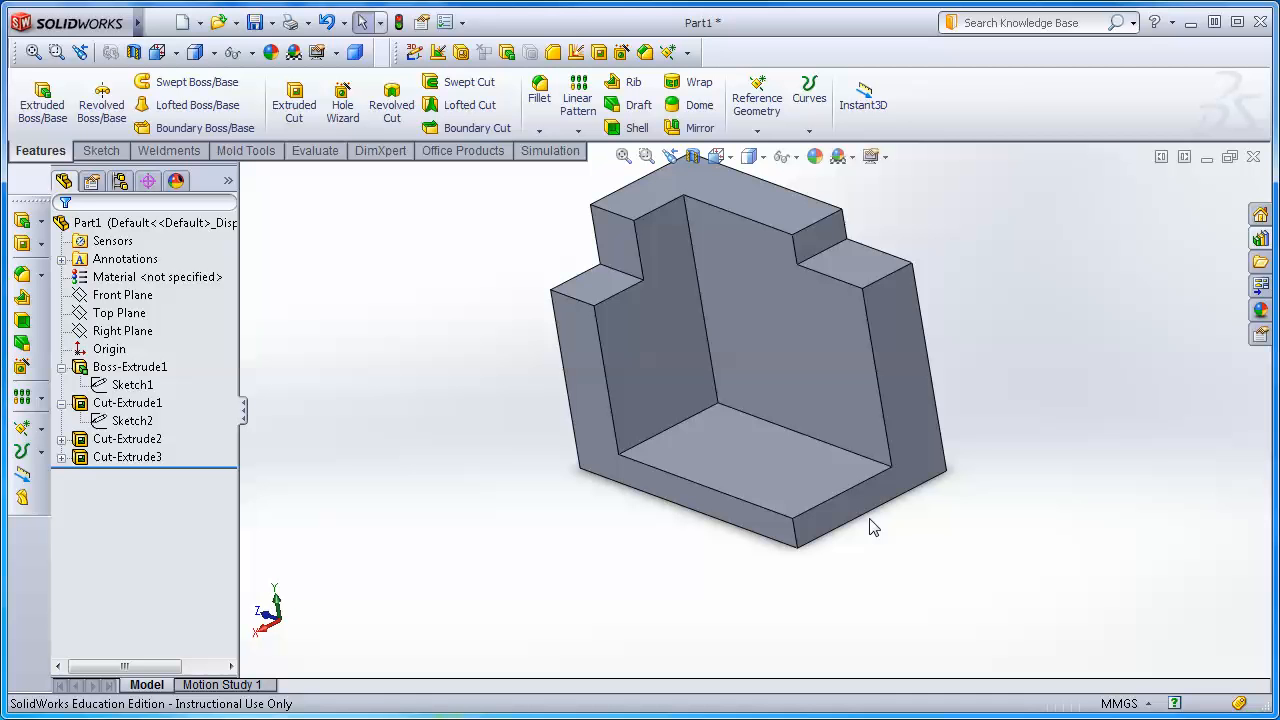
pyautogui.click(326, 22)
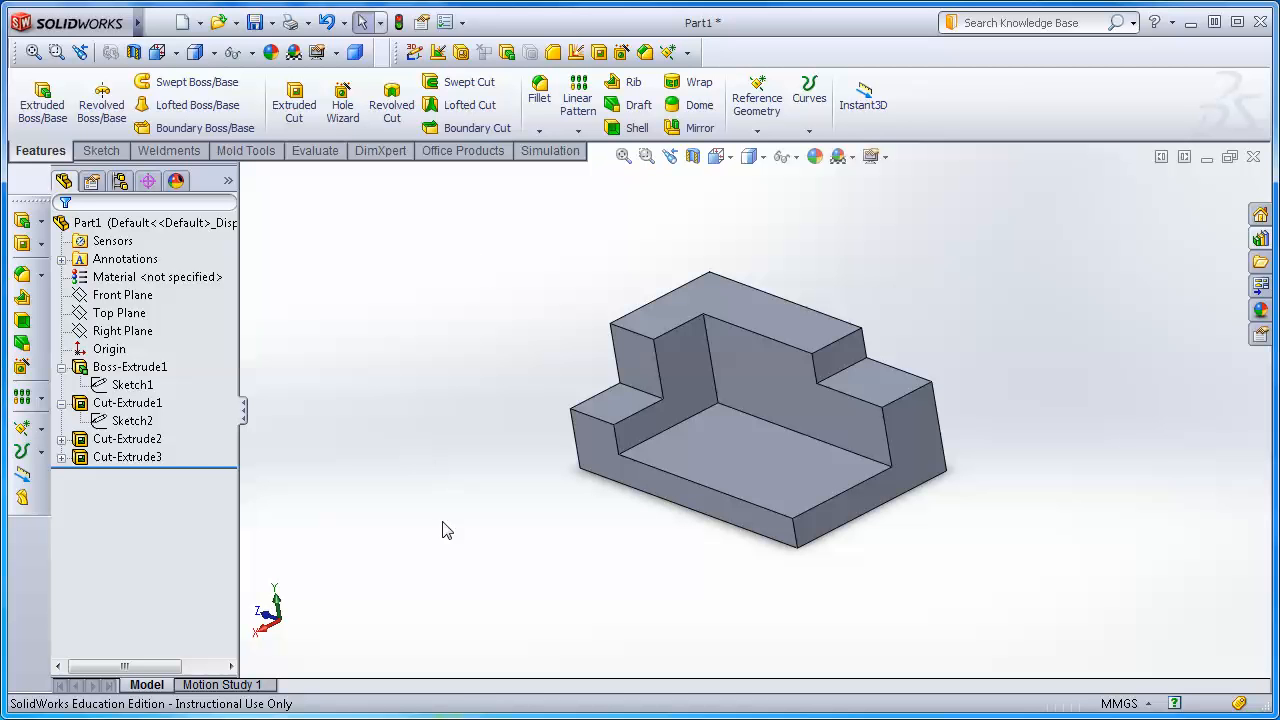
# Examine the part from several sides, including its stepped cuts and underside
pyautogui.moveTo(506, 541); pyautogui.dragTo(524, 455, button='middle')
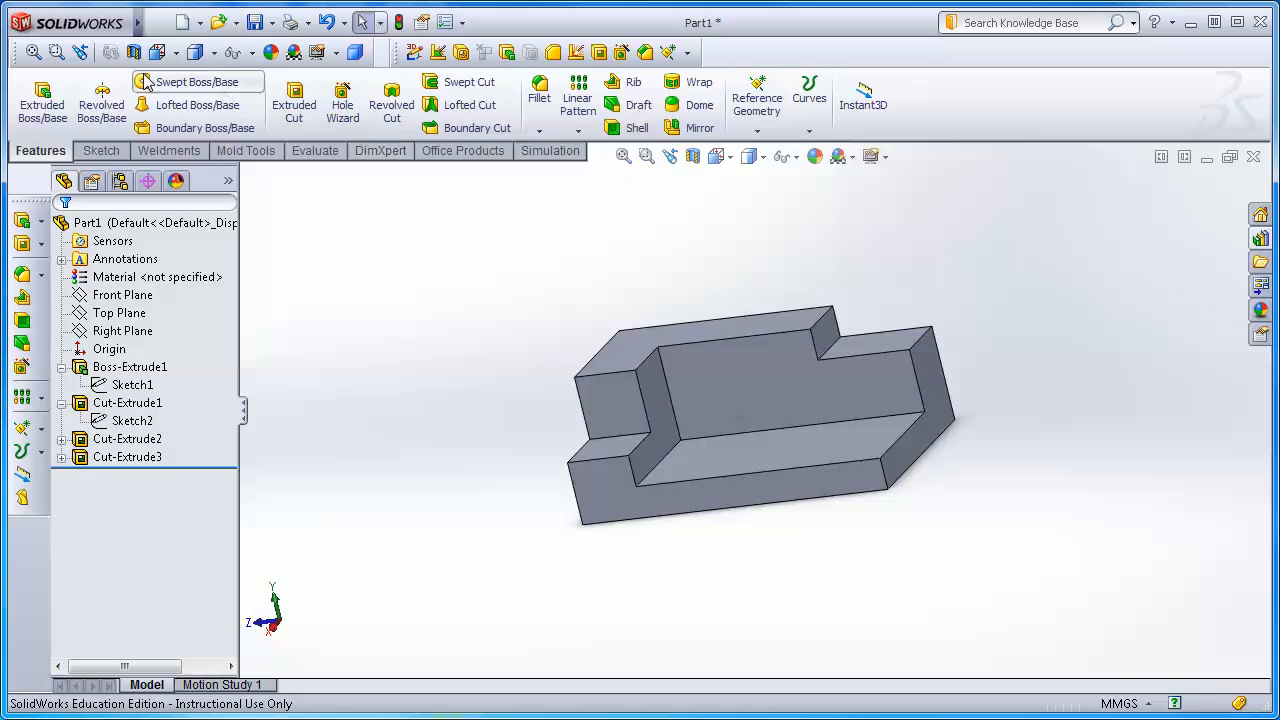
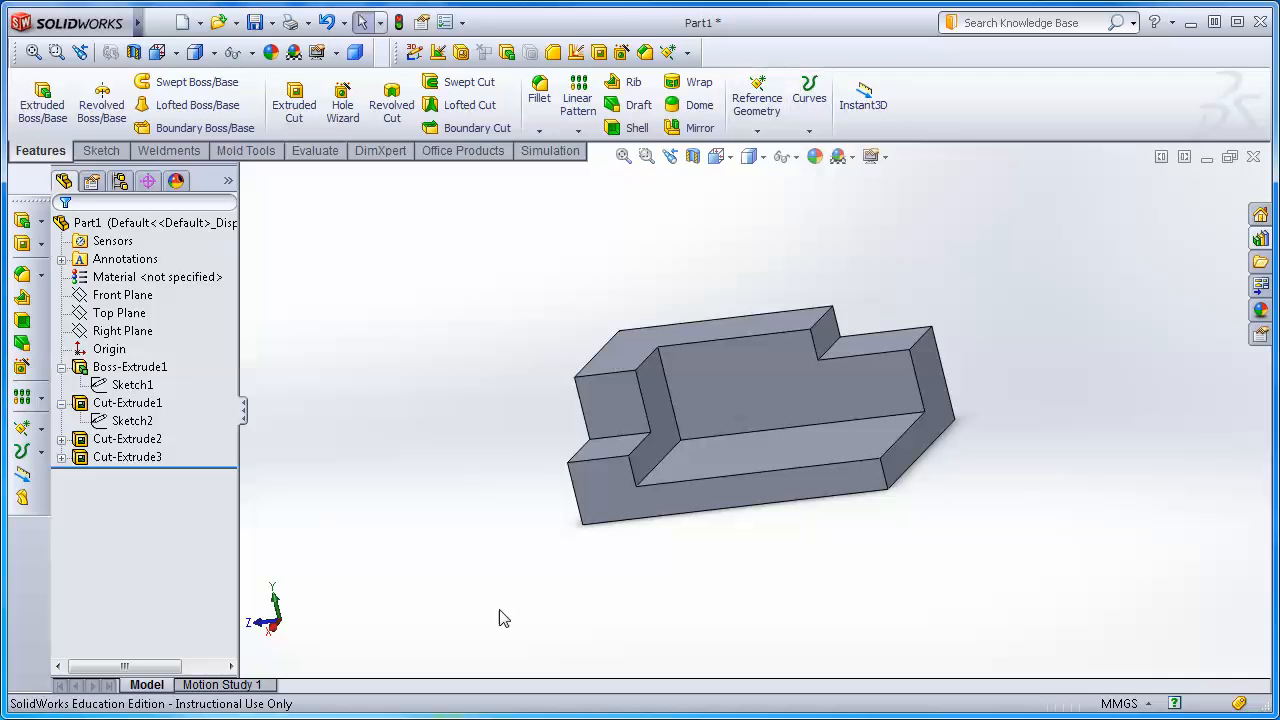
pyautogui.moveTo(457, 574); pyautogui.dragTo(613, 487, button='middle')
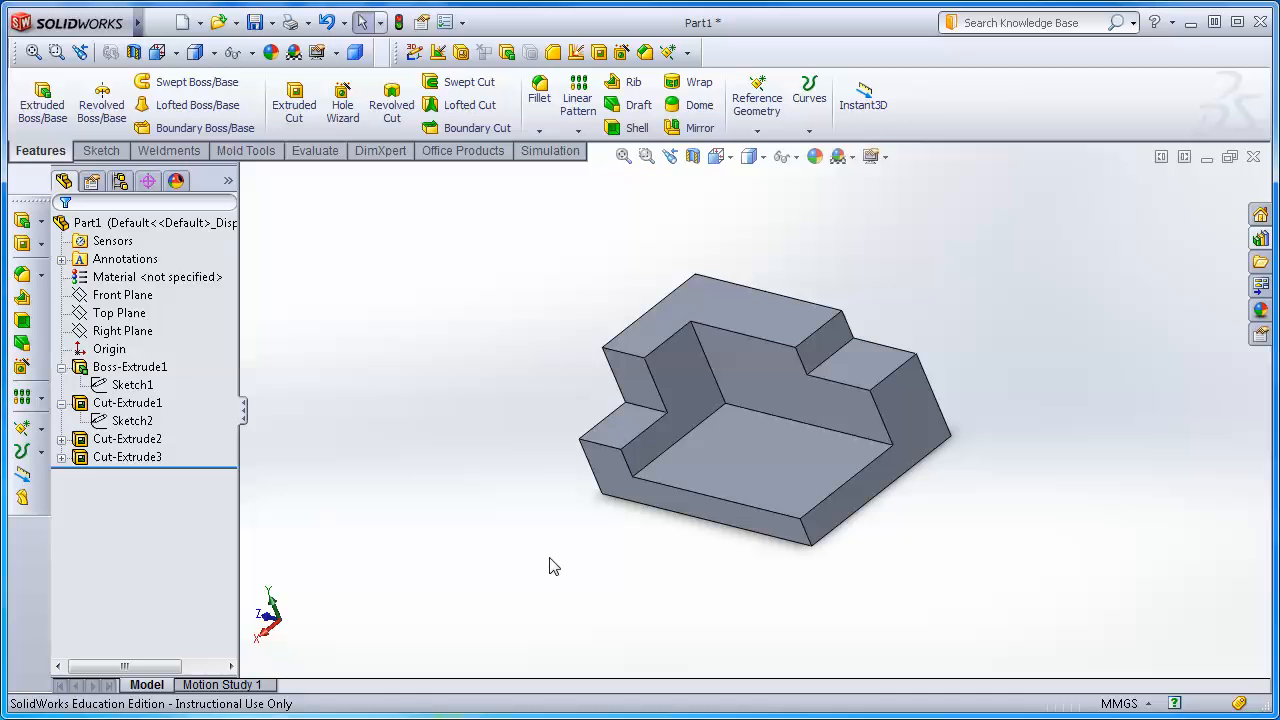
pyautogui.moveTo(549, 560); pyautogui.dragTo(536, 318, button='middle')
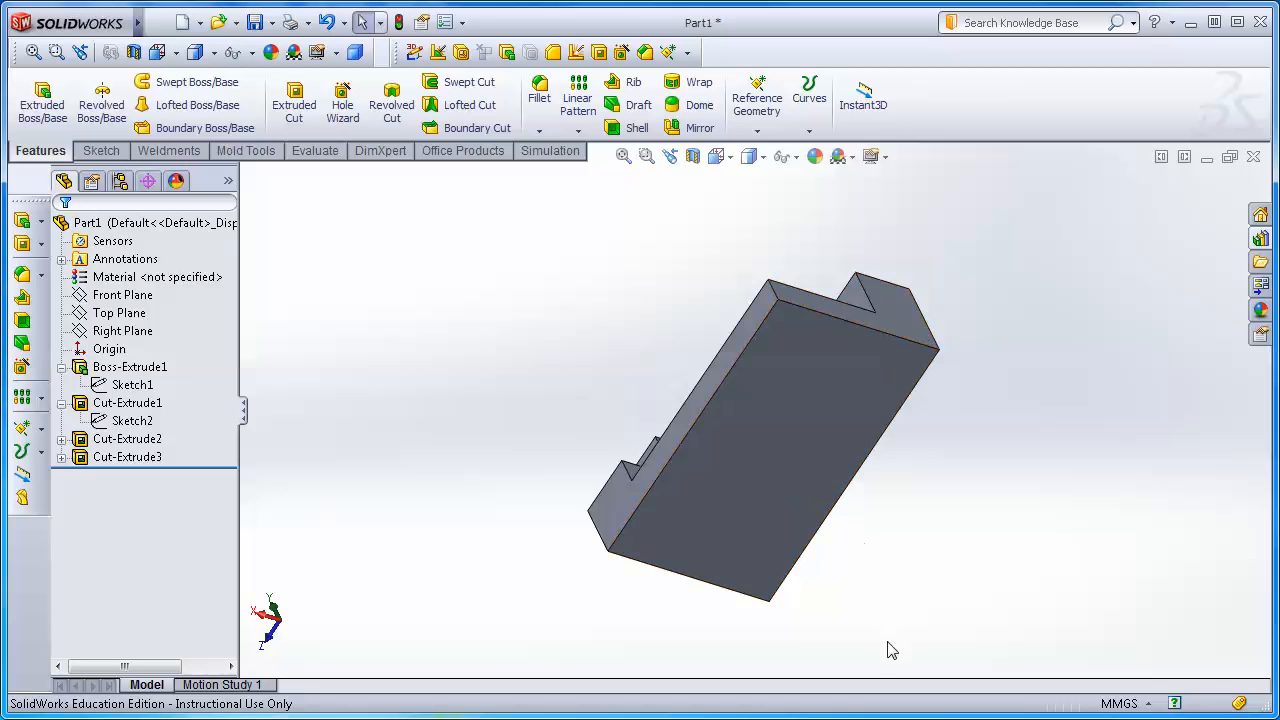
pyautogui.moveTo(893, 615); pyautogui.dragTo(1065, 671, button='middle')
pyautogui.press('Escape')
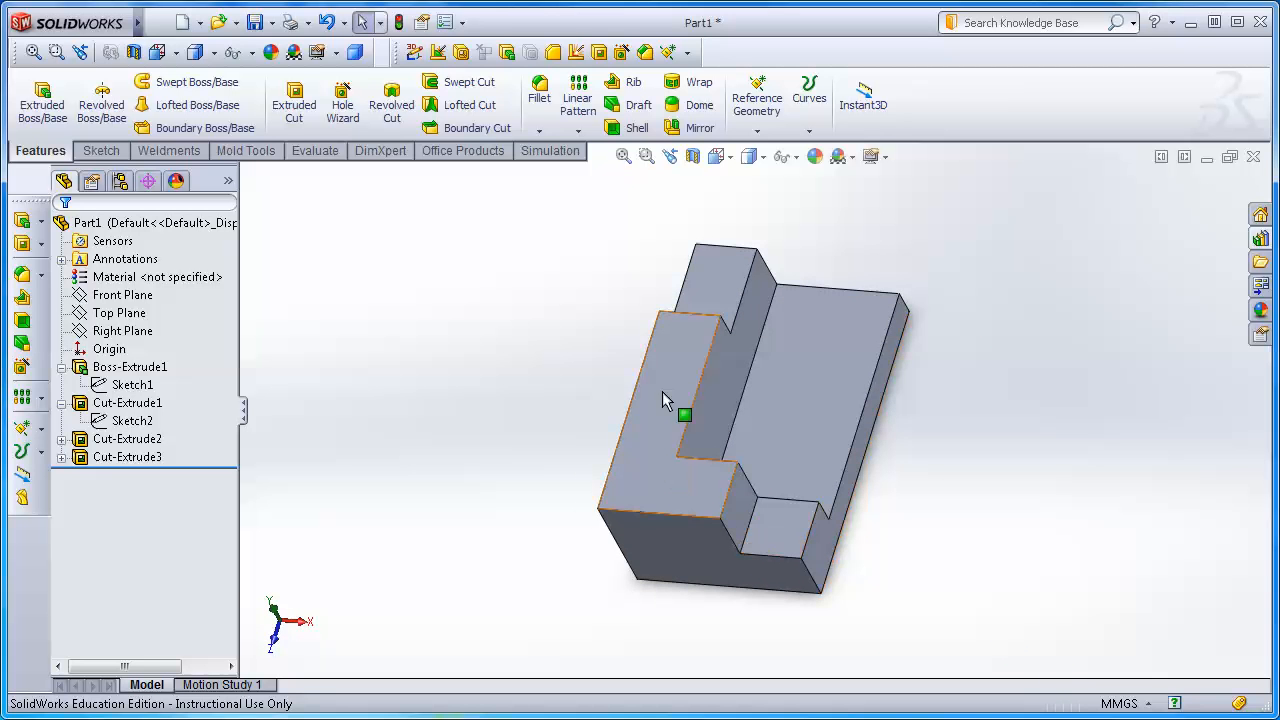
pyautogui.press('Left')
pyautogui.moveTo(940, 480); pyautogui.dragTo(657, 398, button='middle')
pyautogui.press('Right')
pyautogui.press('Right')
pyautogui.press('Right')
pyautogui.press('Right')
pyautogui.press('Right')
pyautogui.press('Right')
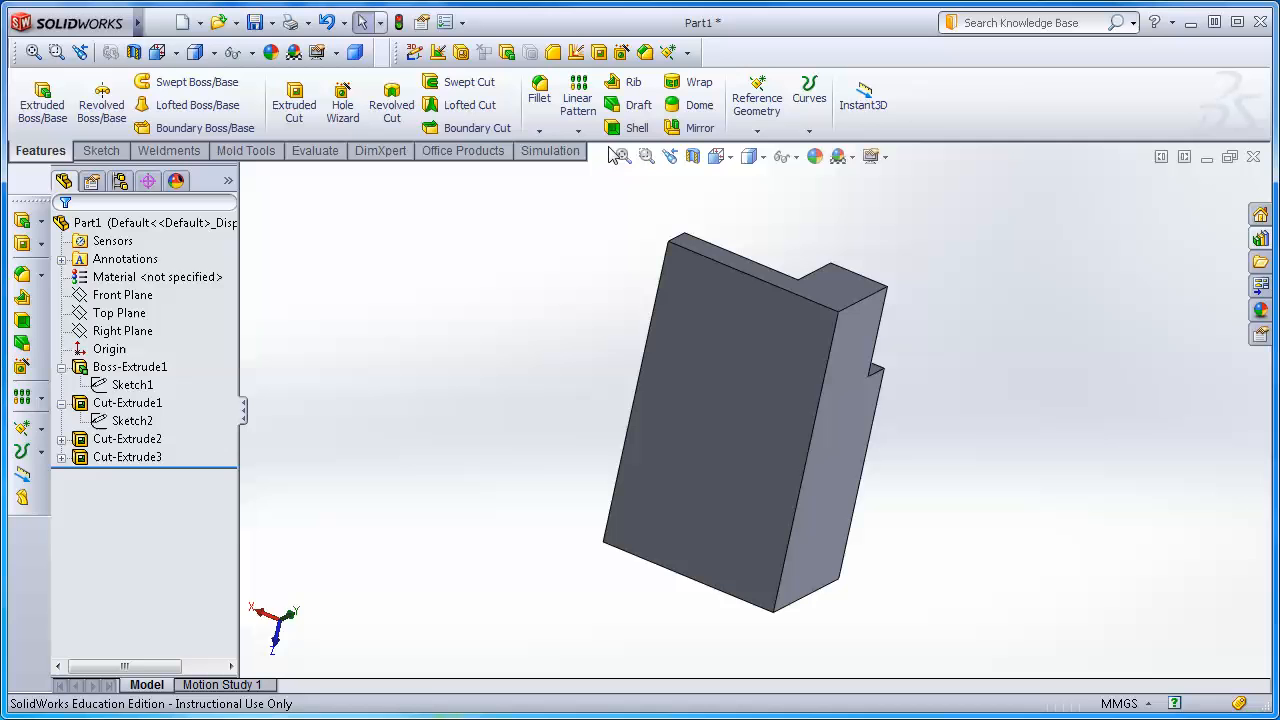
# Shell the part with a 1 mm wall thickness, removing the large flat bottom face and showing the preview
pyautogui.click(633, 127)
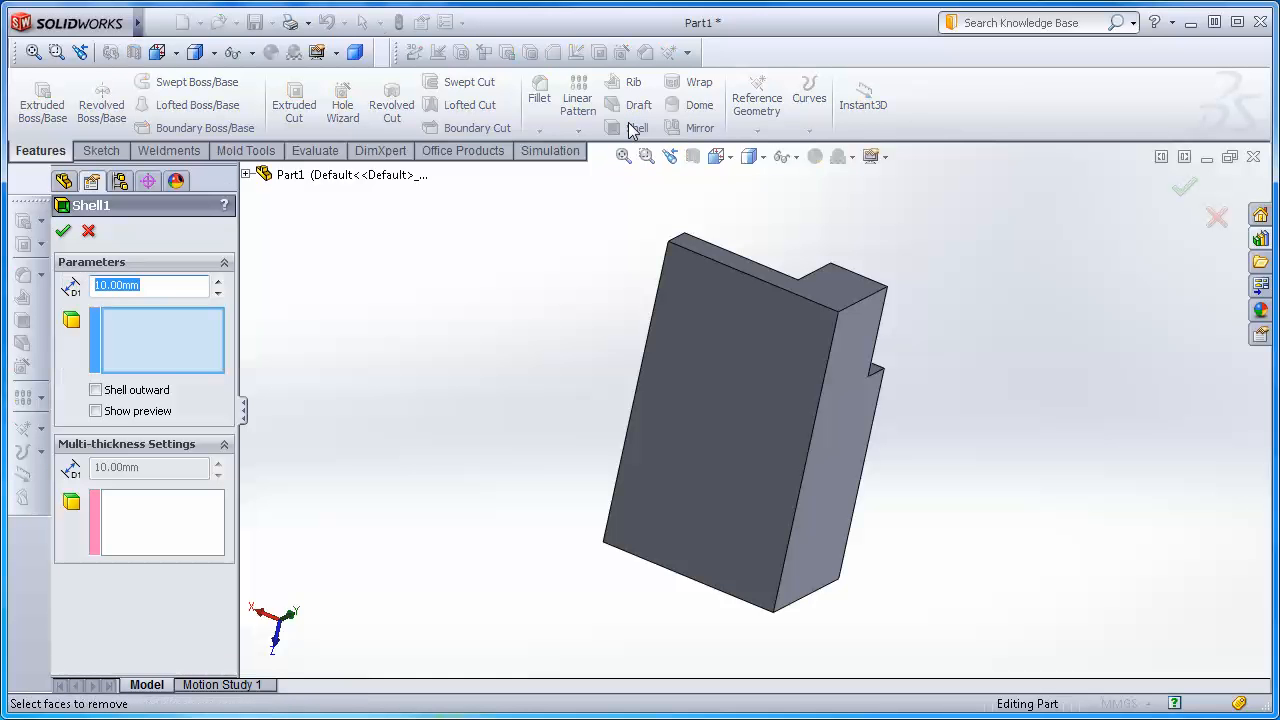
pyautogui.click(145, 342)
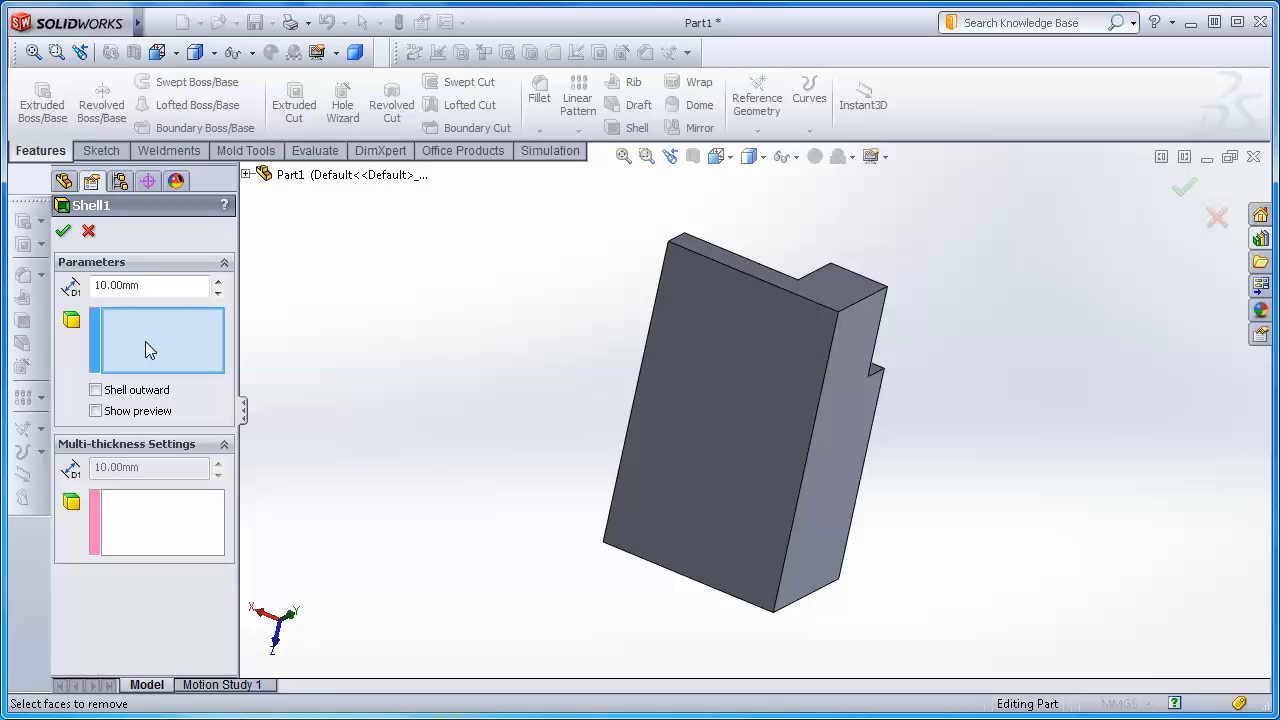
pyautogui.click(712, 404)
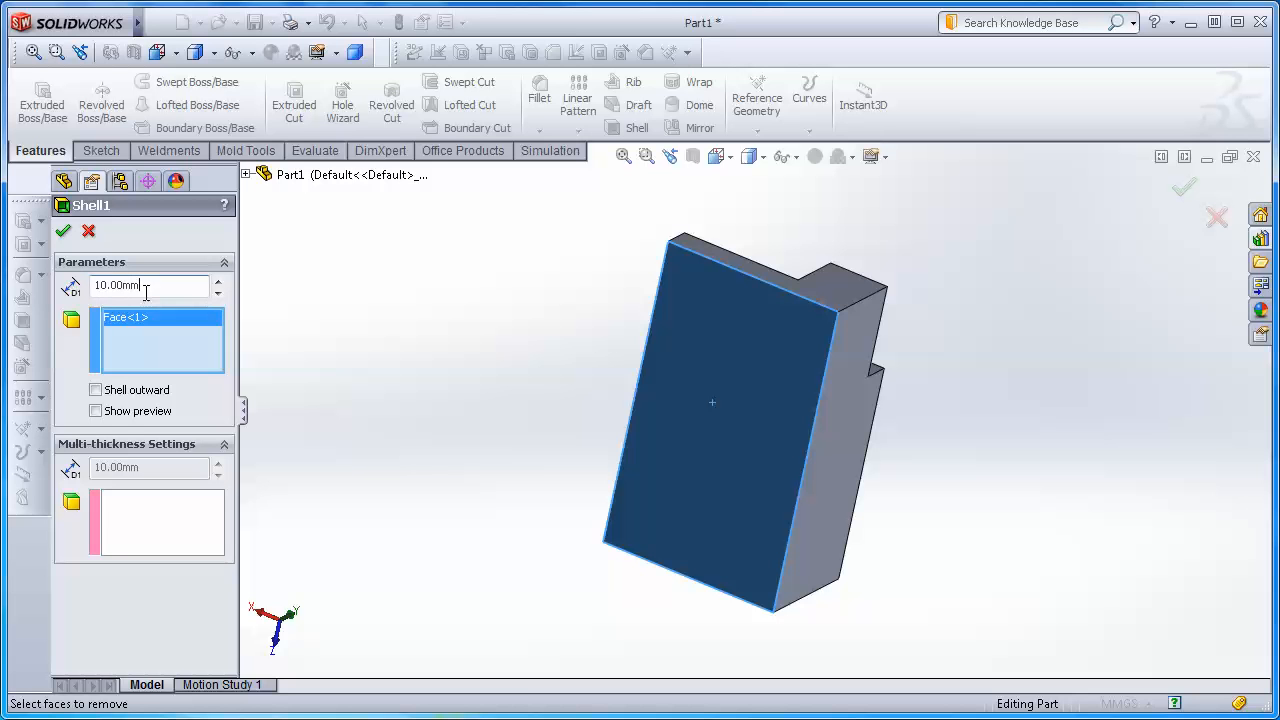
pyautogui.moveTo(125, 290); pyautogui.dragTo(78, 290)
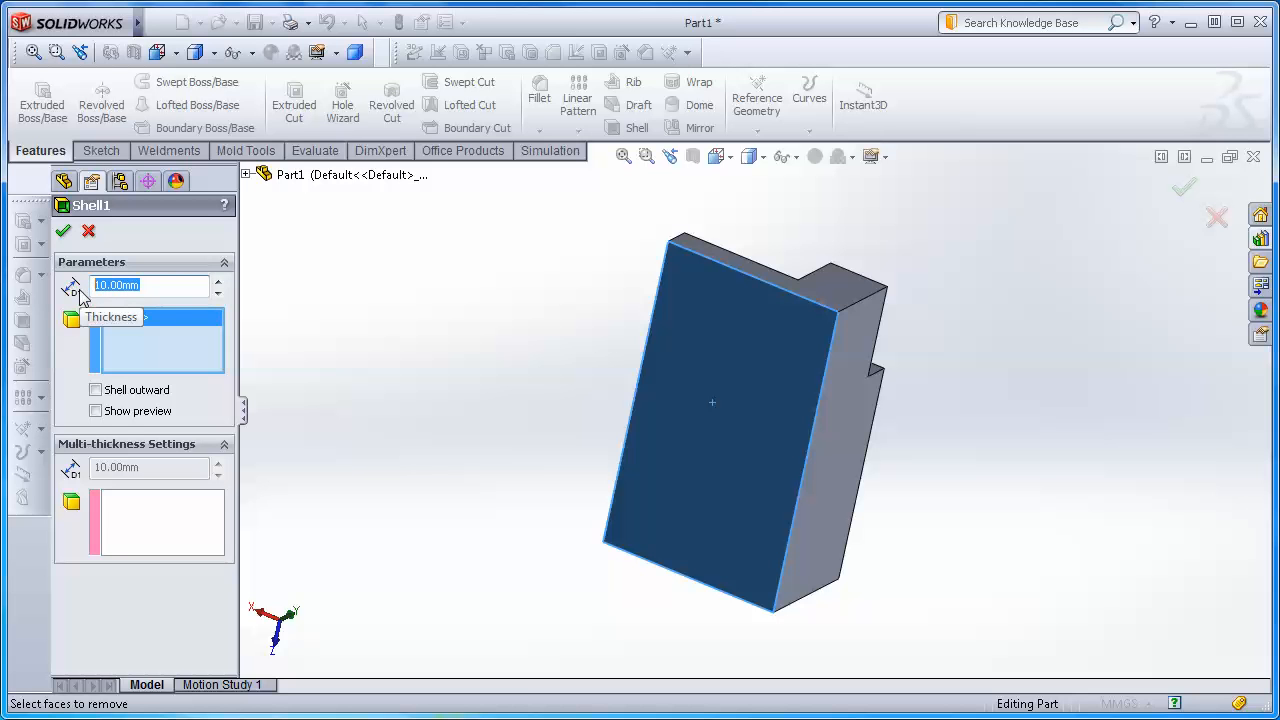
pyautogui.write('1')
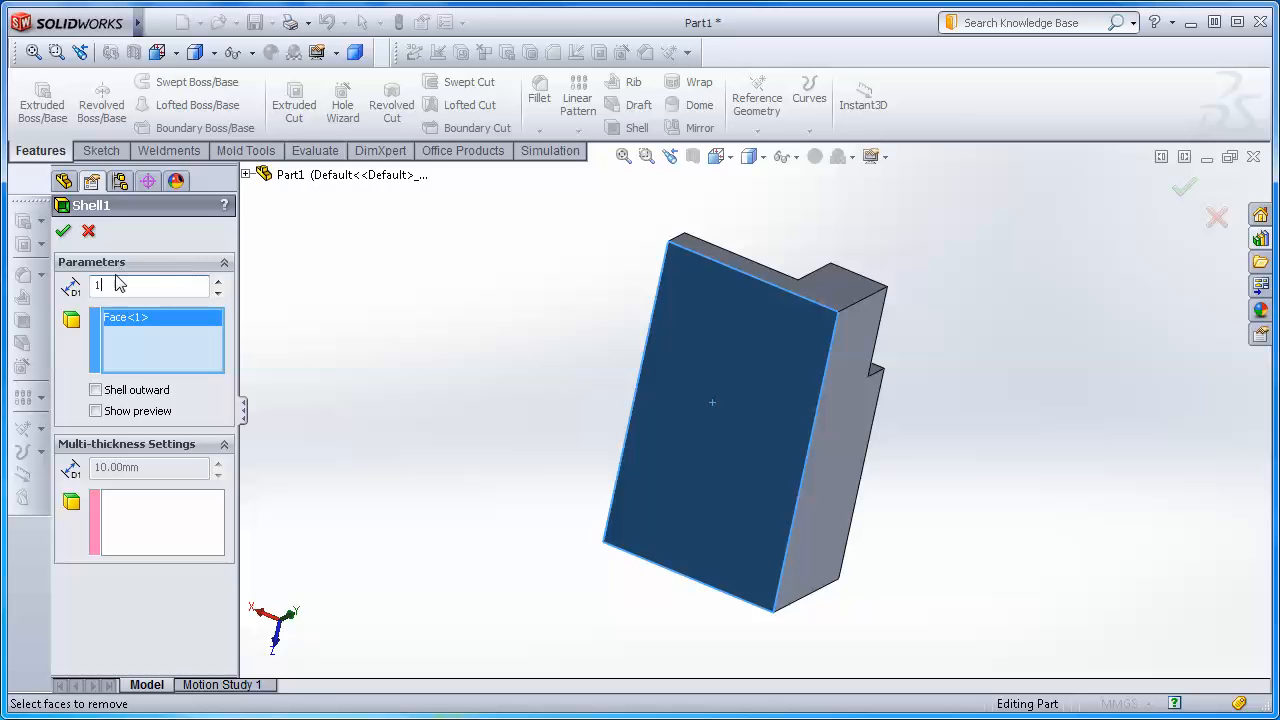
pyautogui.click(96, 411)
pyautogui.moveTo(376, 308); pyautogui.dragTo(352, 395, button='middle')
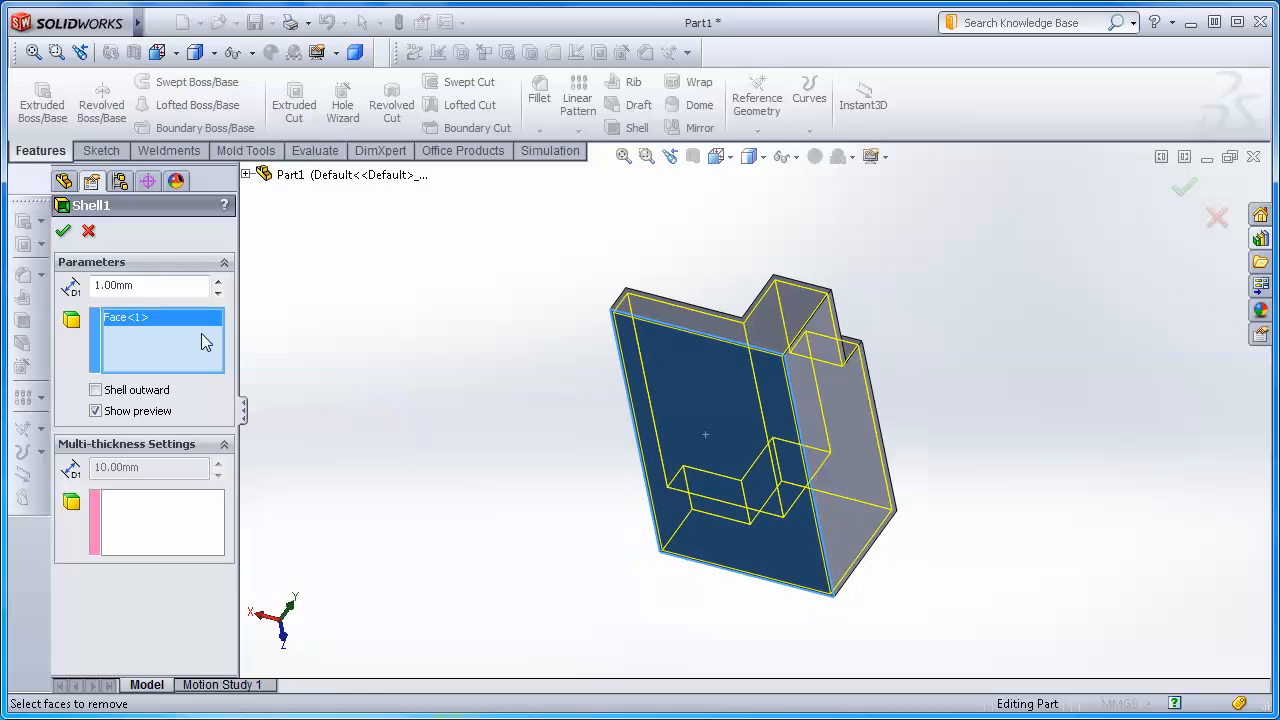
pyautogui.click(63, 234)
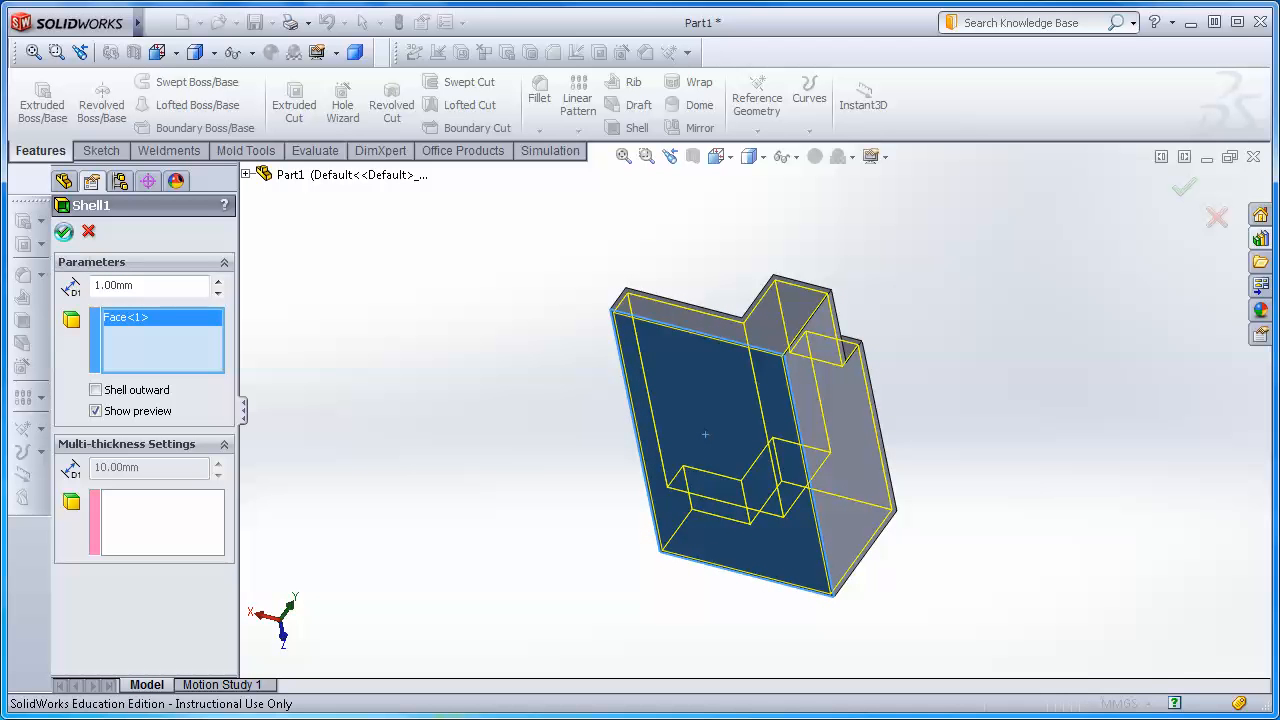
# Edit the shell feature and set its wall thickness to 3 mm
pyautogui.moveTo(419, 481); pyautogui.dragTo(909, 294, button='middle')
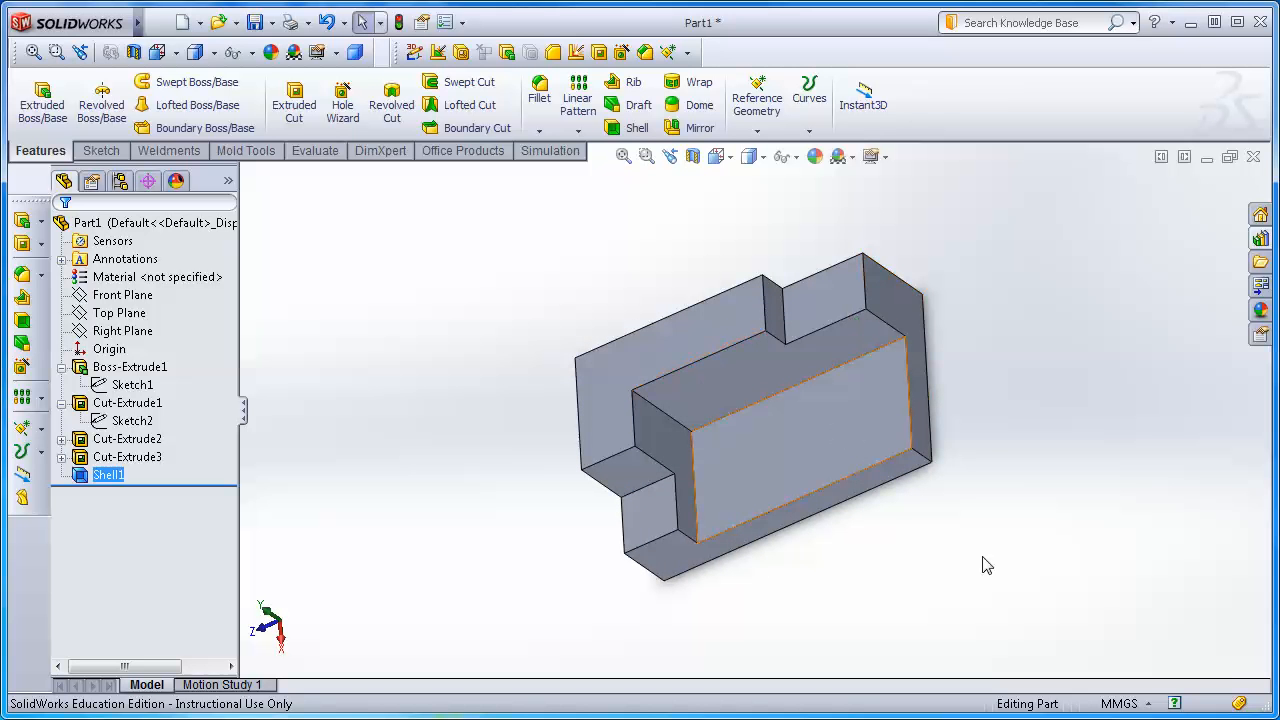
pyautogui.moveTo(989, 563); pyautogui.dragTo(605, 349, button='middle')
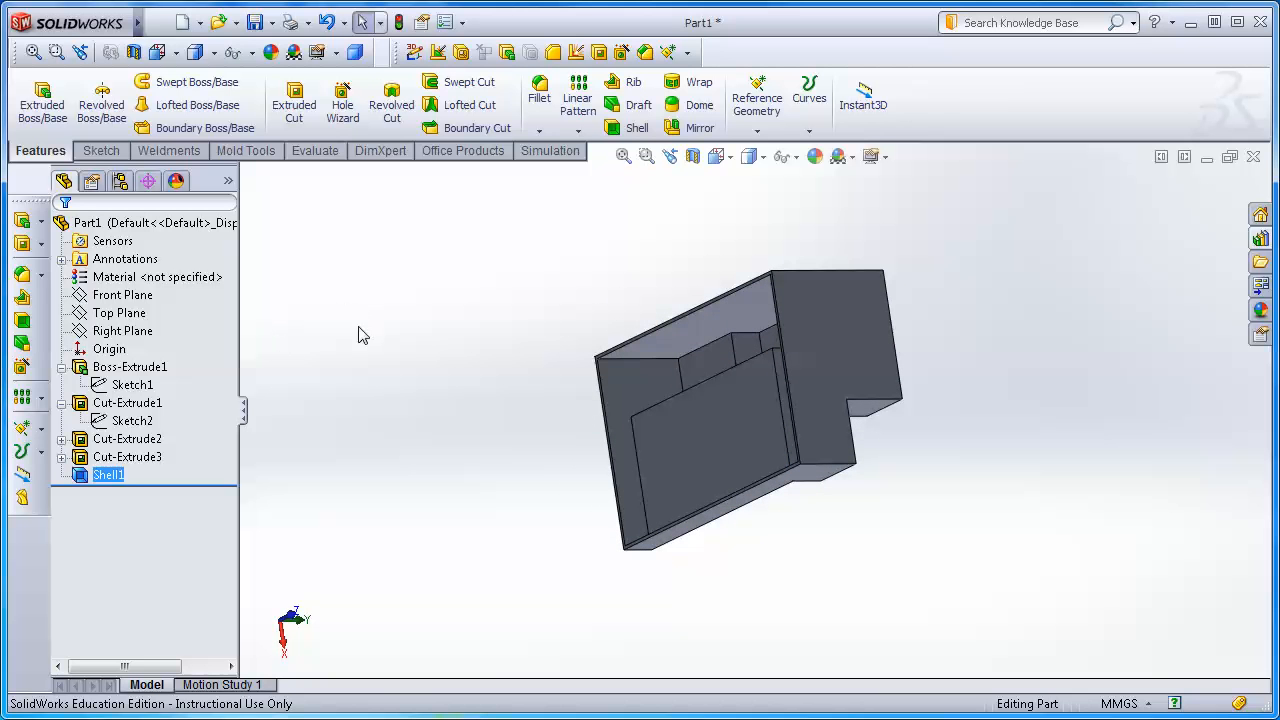
pyautogui.rightClick(104, 476)
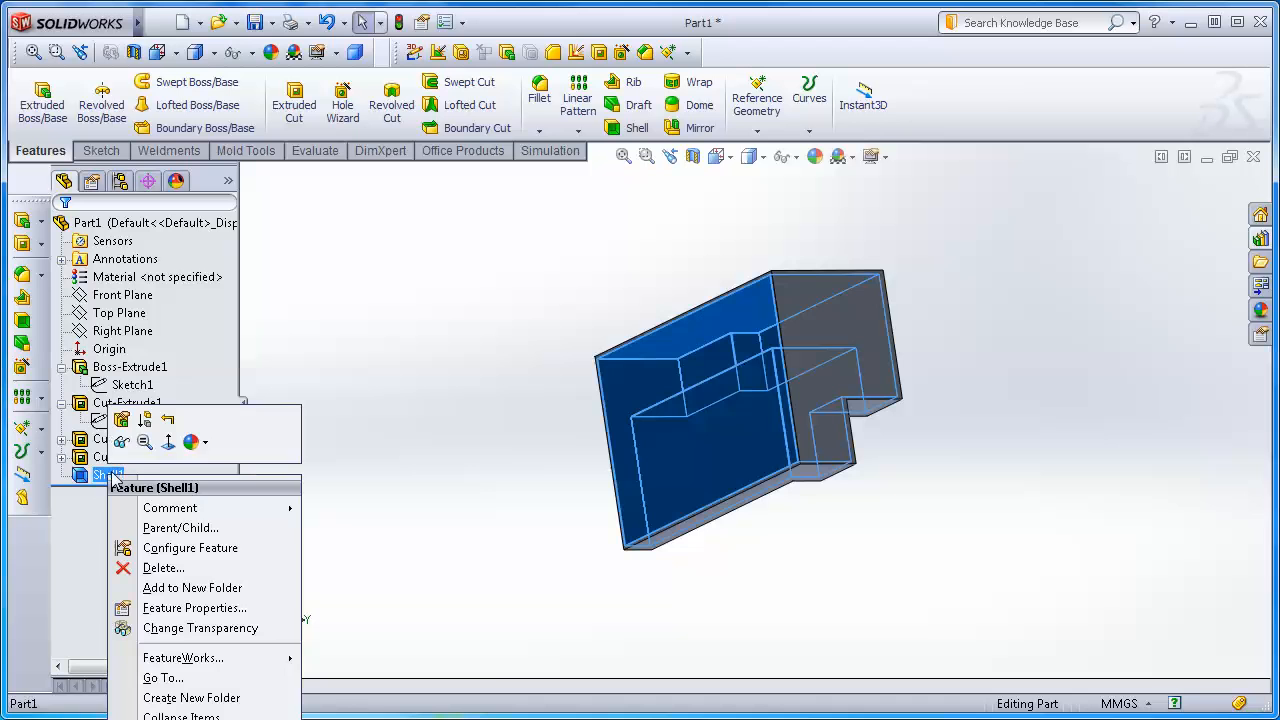
pyautogui.click(122, 420)
pyautogui.click(134, 287)
pyautogui.doubleClick(134, 287)
pyautogui.write('3')
pyautogui.press('Return')
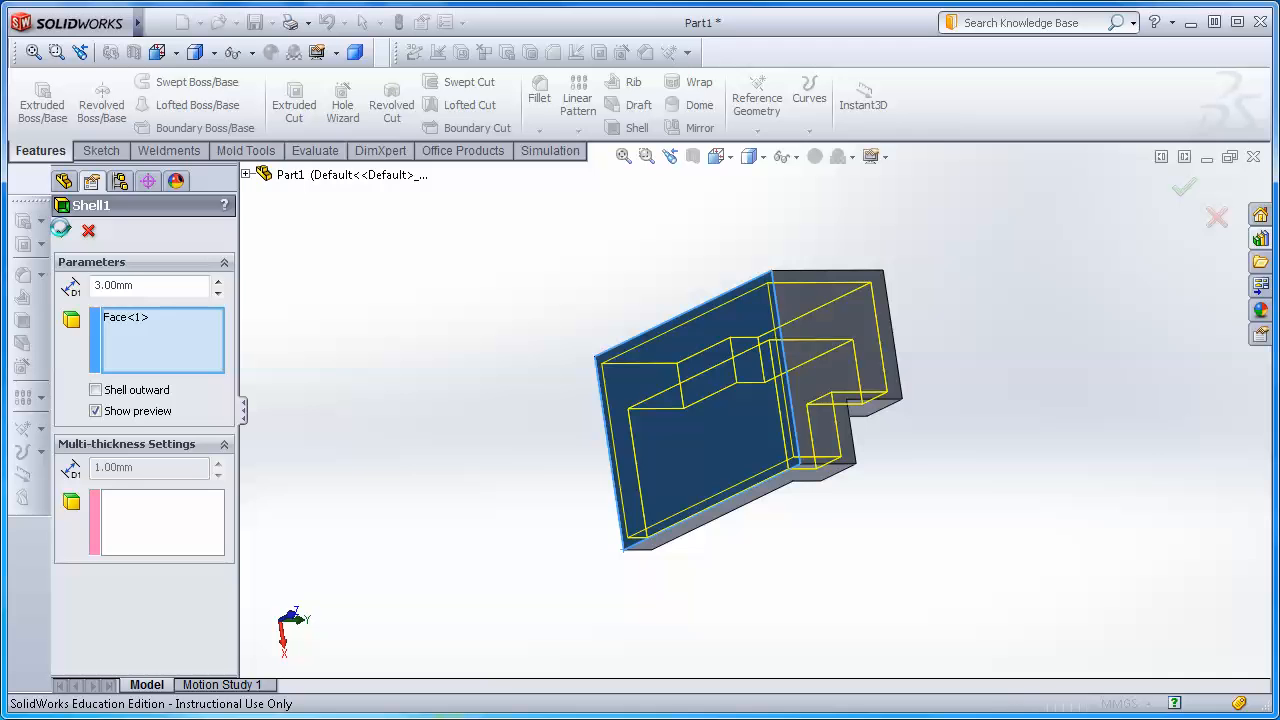
pyautogui.click(63, 233)
# Look over the hollowed part and display it in the Hidden Lines Removed style
pyautogui.moveTo(650, 425); pyautogui.dragTo(728, 317, button='middle')
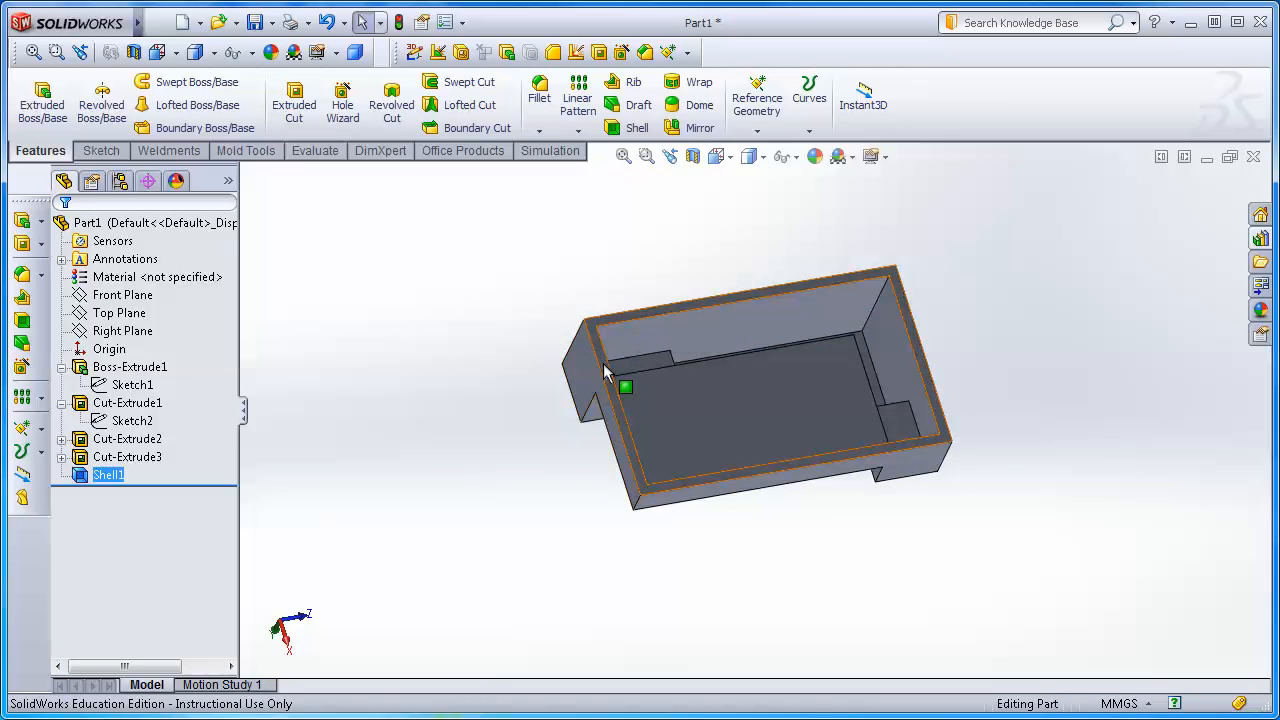
pyautogui.moveTo(948, 380); pyautogui.dragTo(920, 526, button='middle')
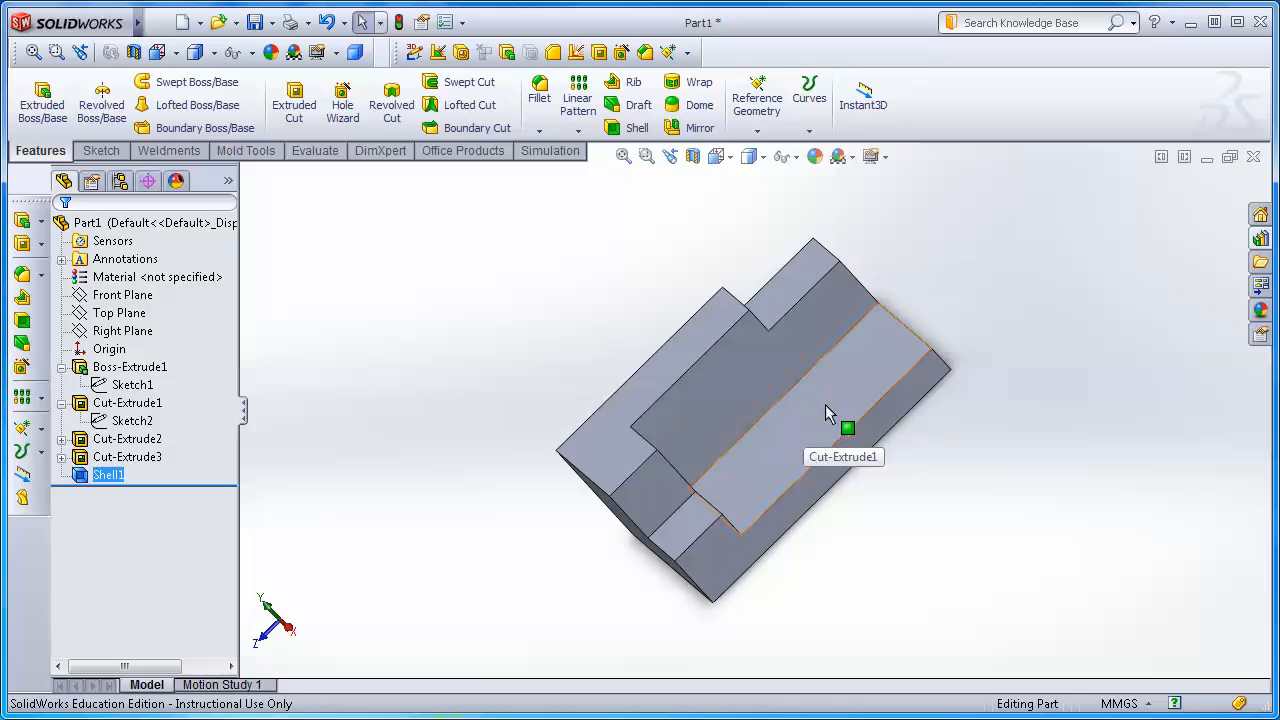
pyautogui.moveTo(883, 483); pyautogui.dragTo(940, 430, button='middle')
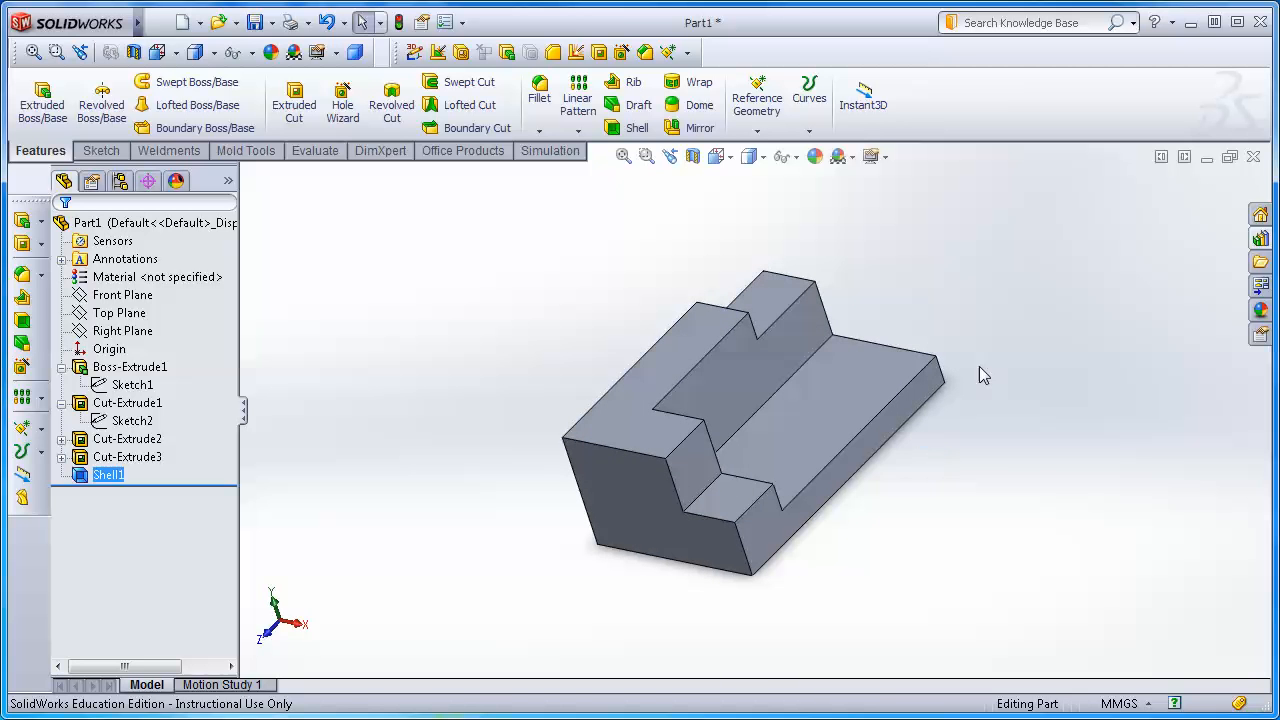
pyautogui.click(763, 158)
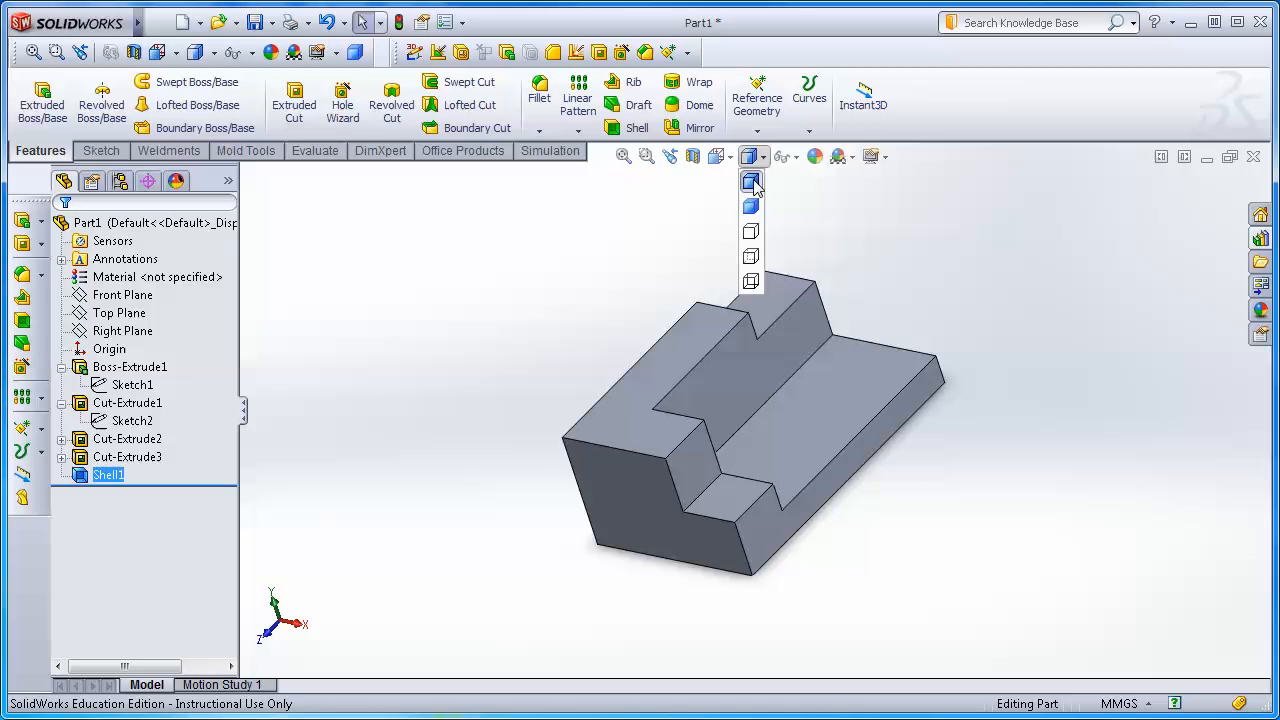
pyautogui.click(751, 233)
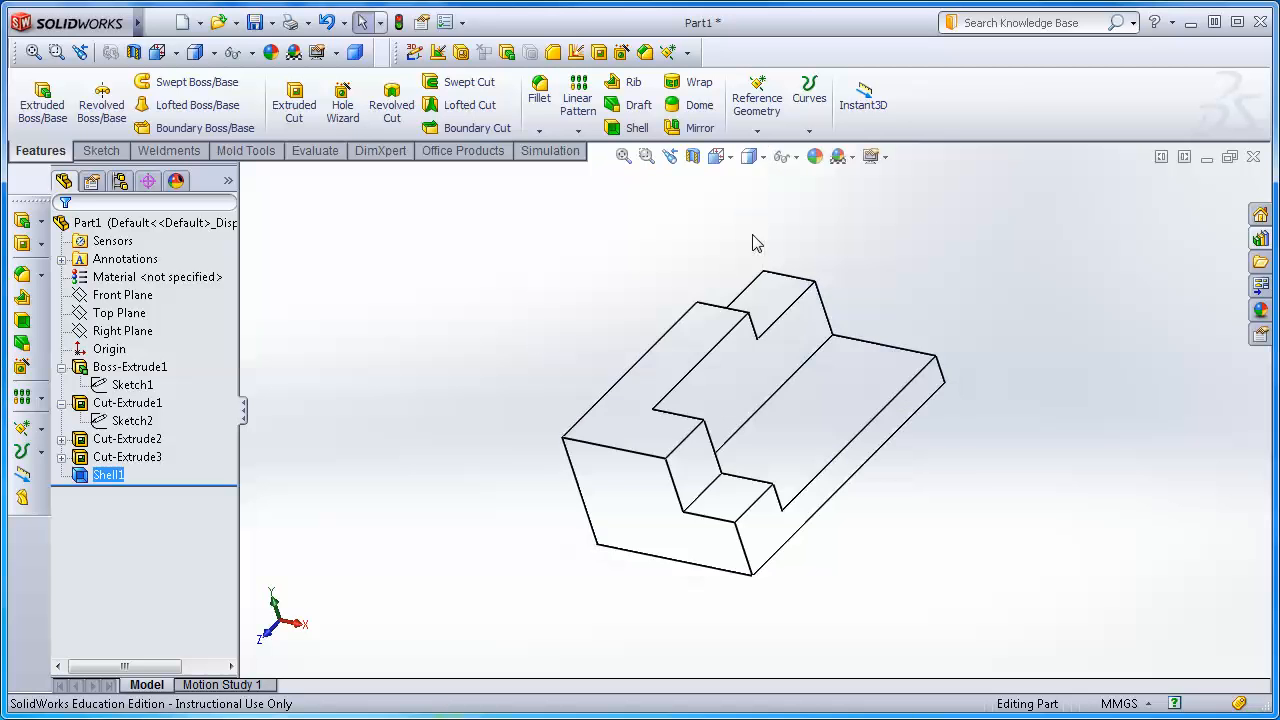
pyautogui.moveTo(885, 560)
pyautogui.mouseDown(button='middle')
pyautogui.moveTo(826, 254)
pyautogui.moveTo(771, 263)
pyautogui.moveTo(941, 314)
pyautogui.moveTo(897, 320)
pyautogui.moveTo(879, 553)
pyautogui.mouseUp(button='middle')
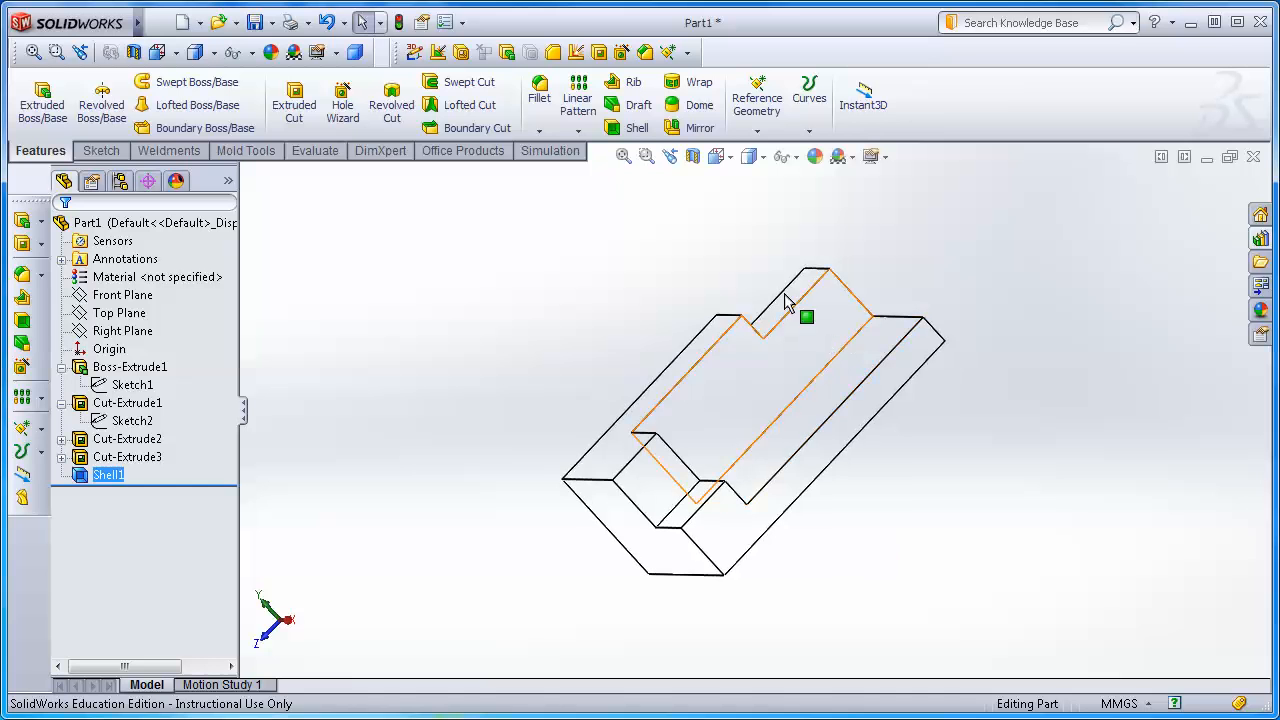
# Display the part with Hidden Lines Visible and orient the view normal to the L-shaped side face
pyautogui.click(762, 160)
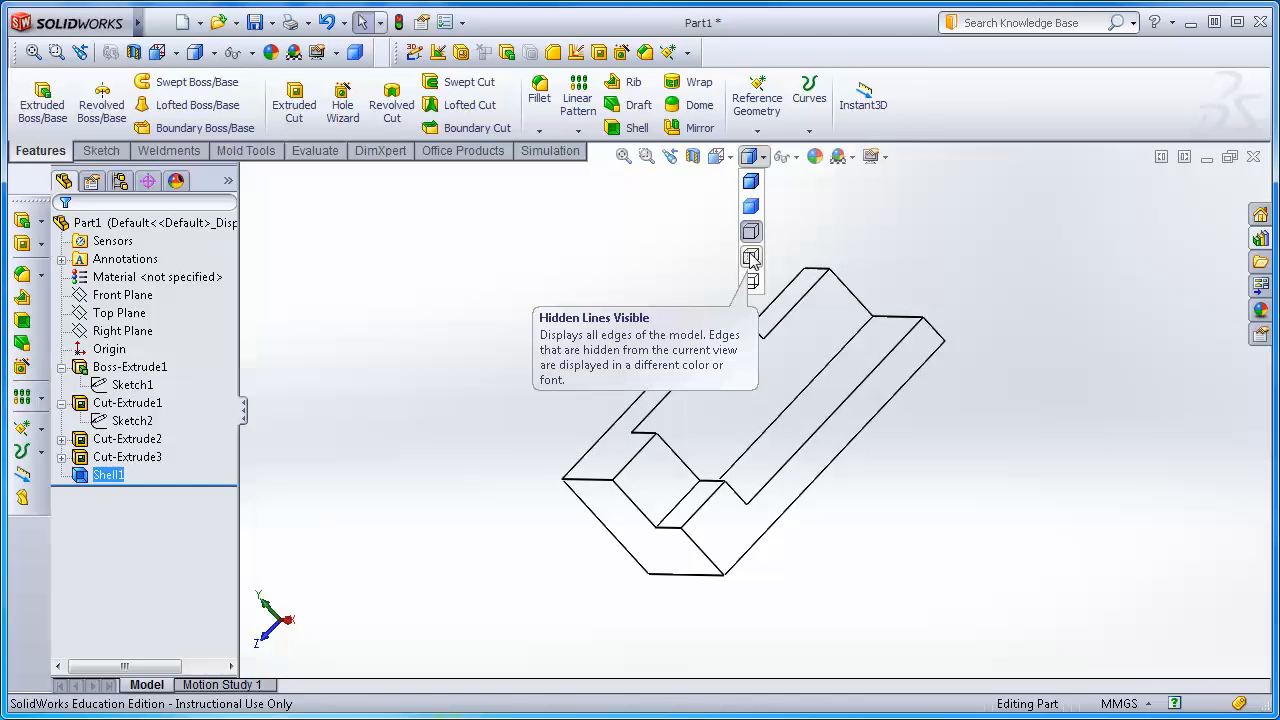
pyautogui.click(751, 258)
pyautogui.moveTo(829, 523); pyautogui.dragTo(801, 551, button='middle')
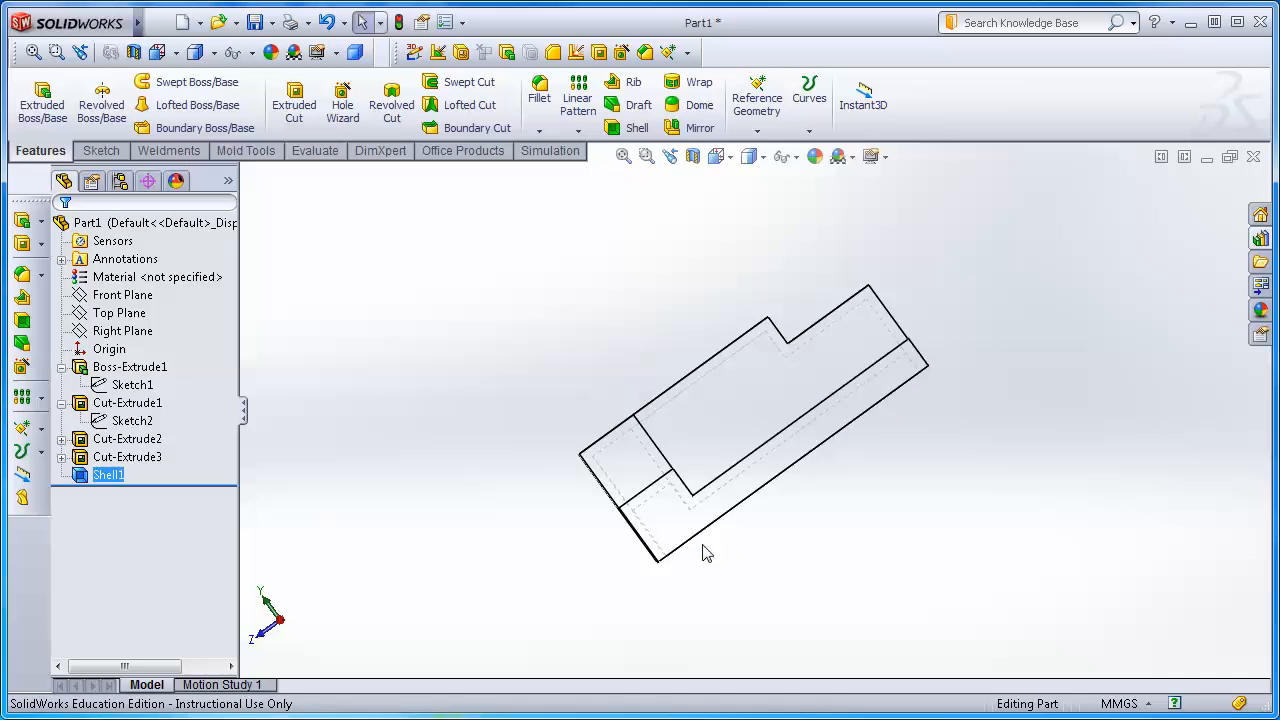
pyautogui.click(684, 526)
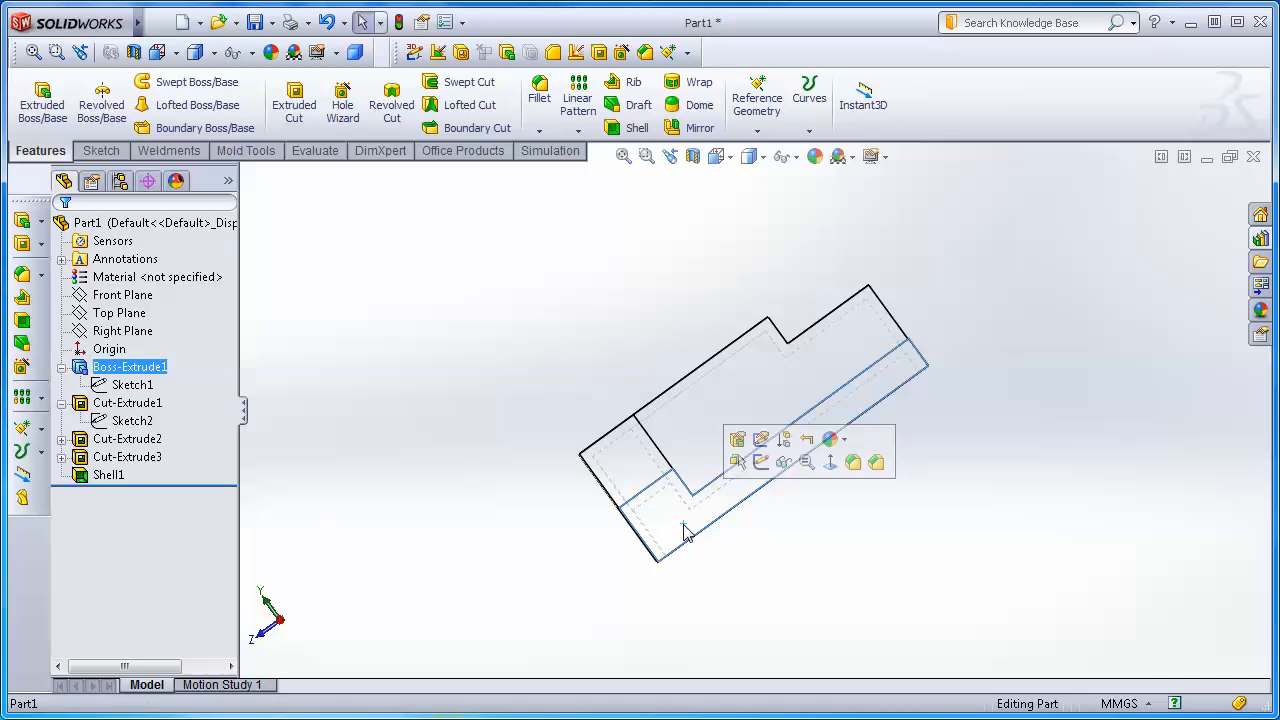
pyautogui.click(731, 163)
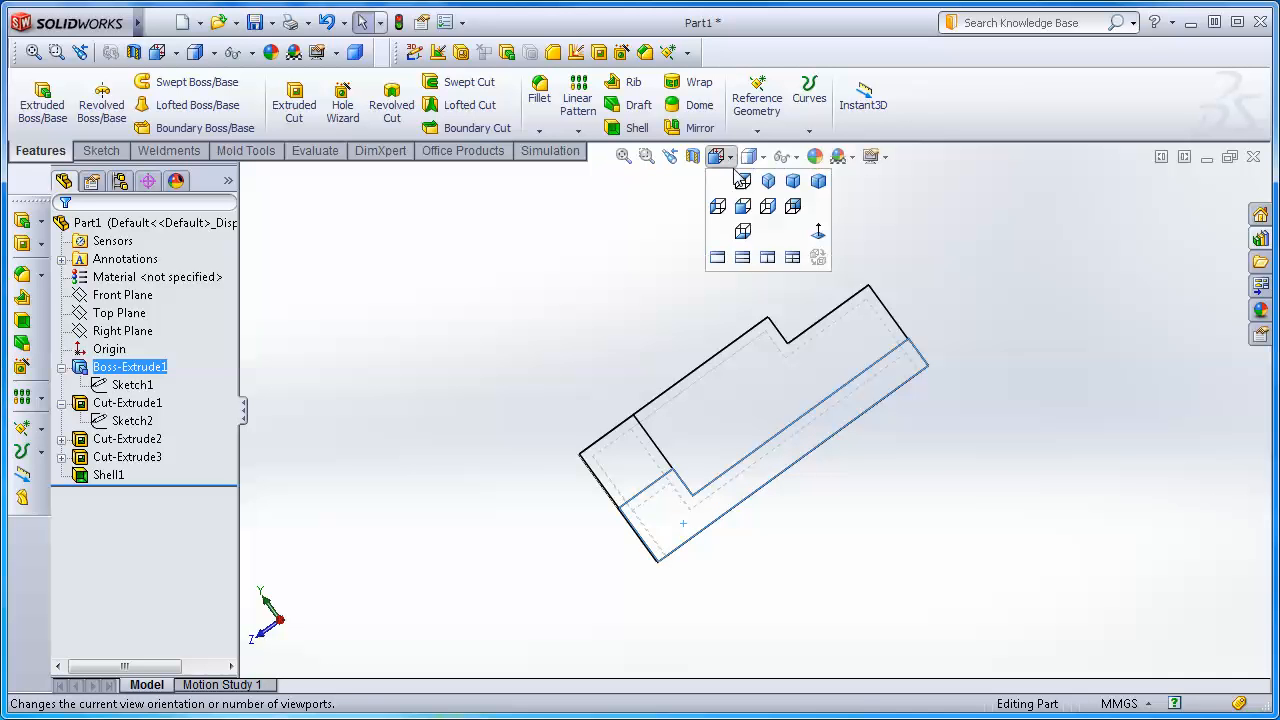
pyautogui.click(823, 240)
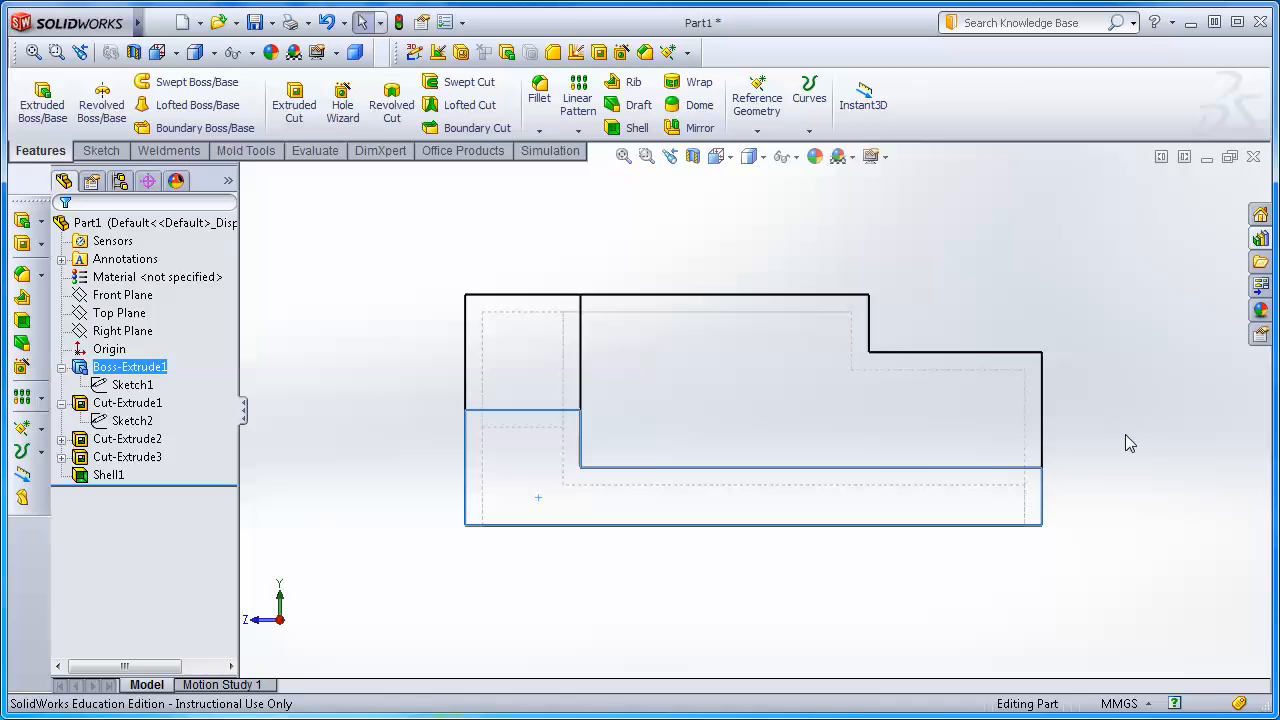
# Change the shell's wall thickness to 4 mm
pyautogui.click(110, 476)
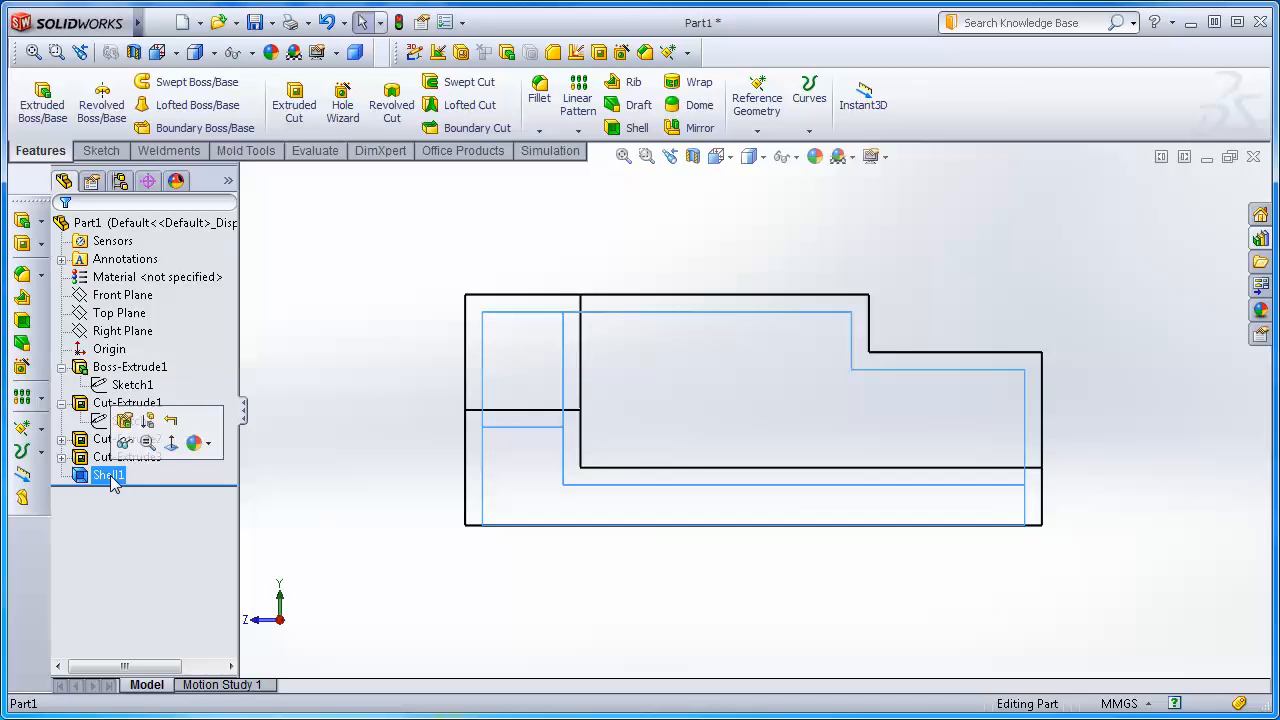
pyautogui.click(125, 422)
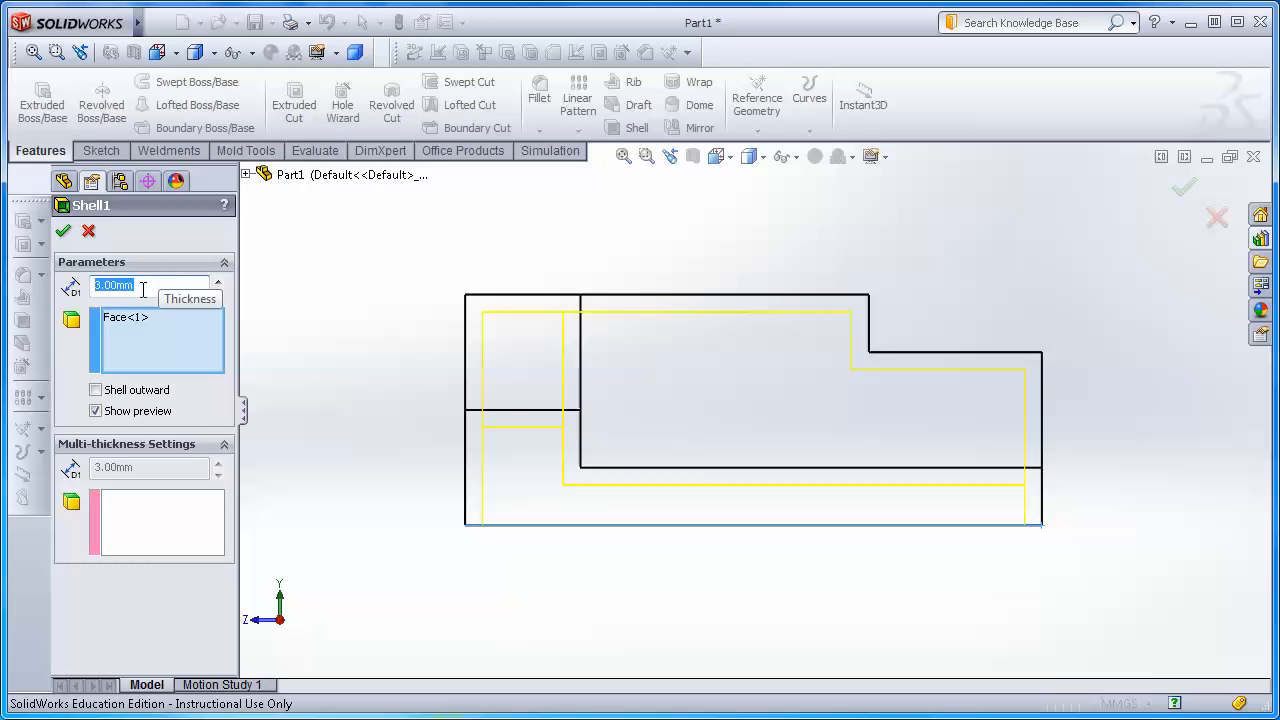
pyautogui.write('4')
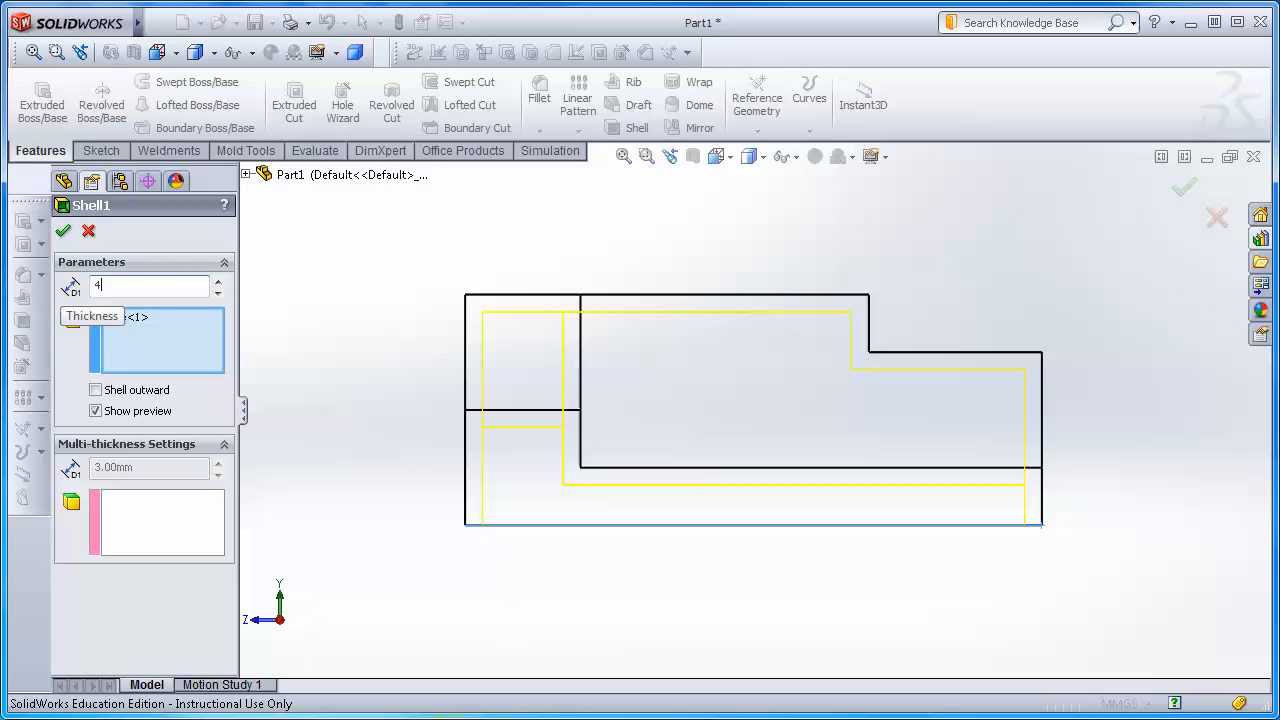
pyautogui.click(62, 233)
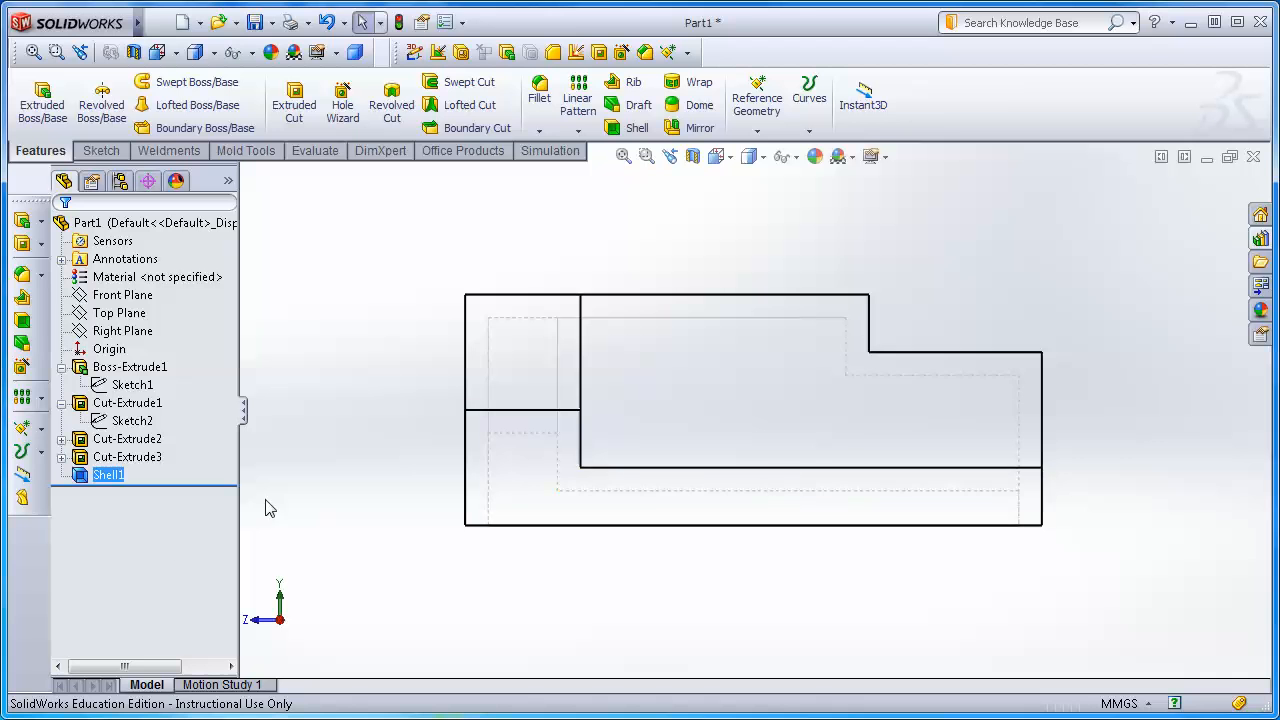
# Set the shell's wall thickness back to 1 mm
pyautogui.click(99, 478)
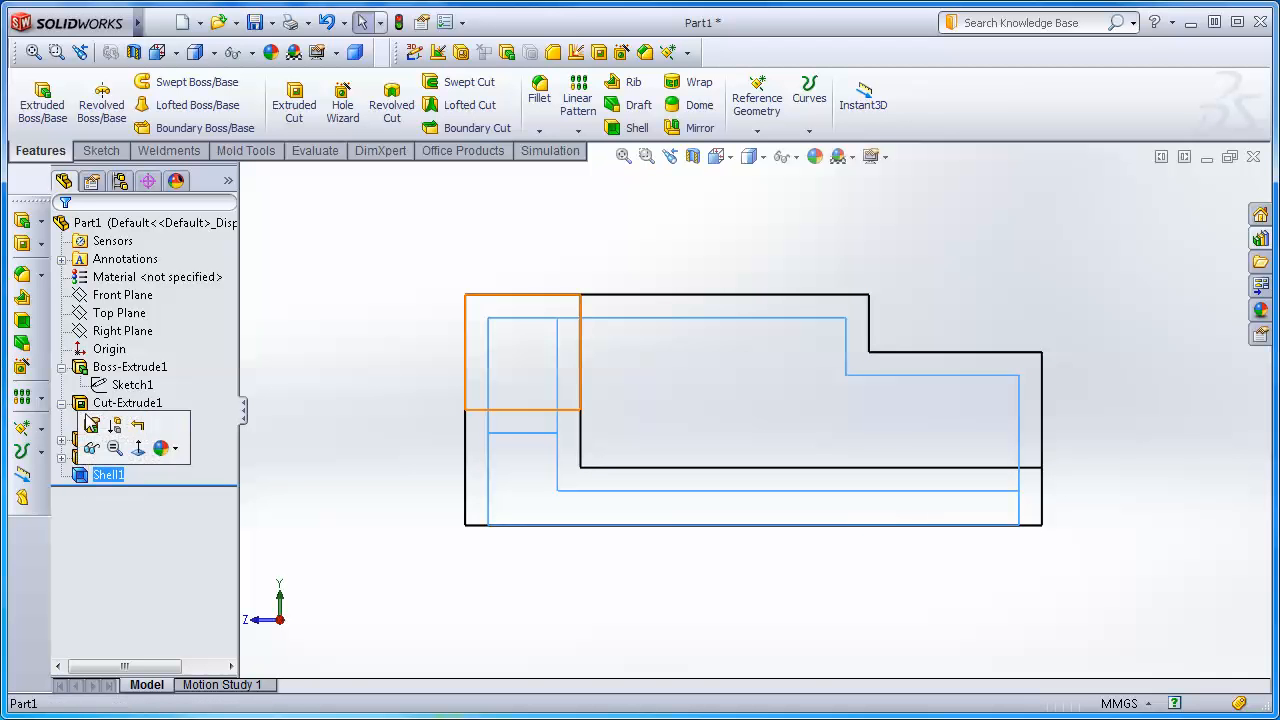
pyautogui.click(95, 425)
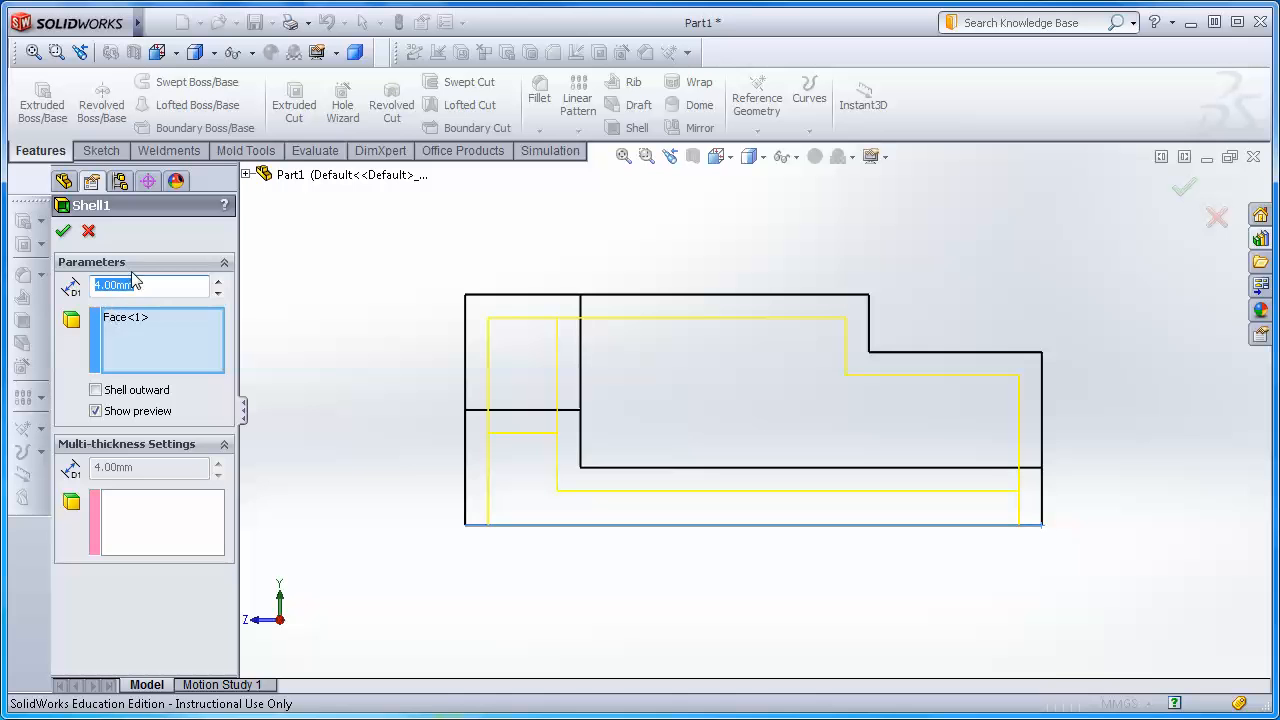
pyautogui.write('1')
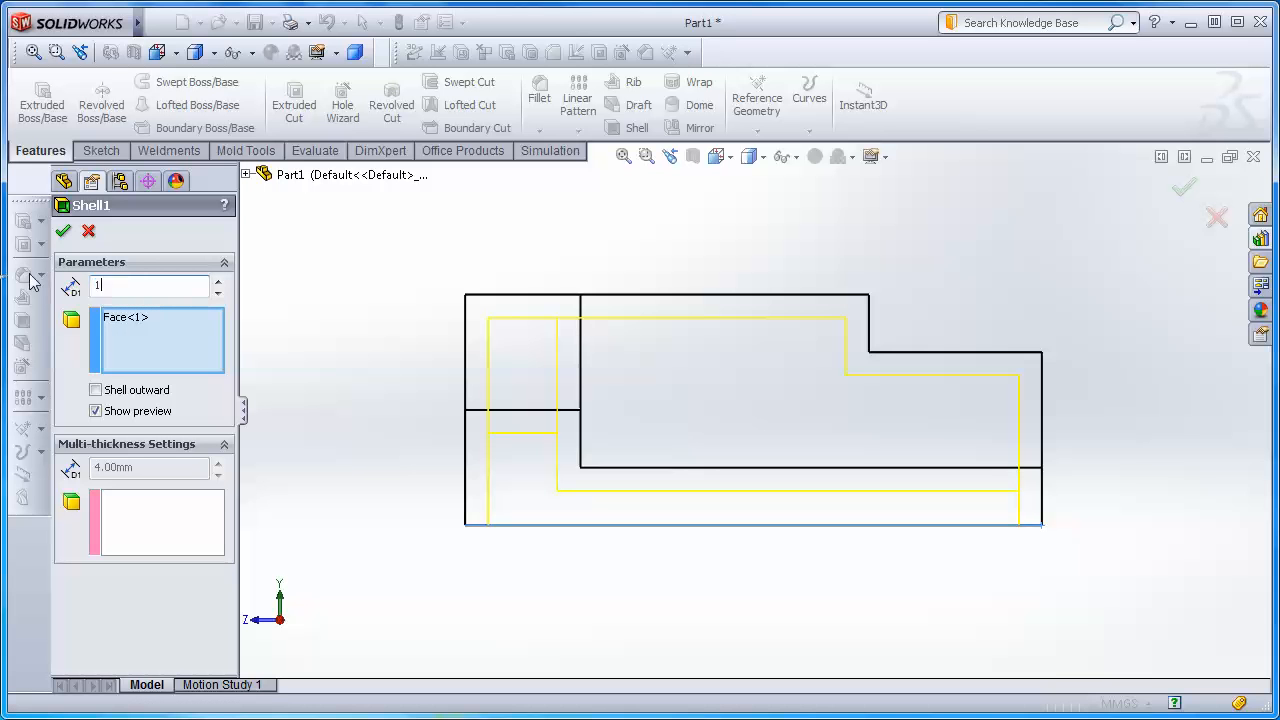
pyautogui.click(63, 231)
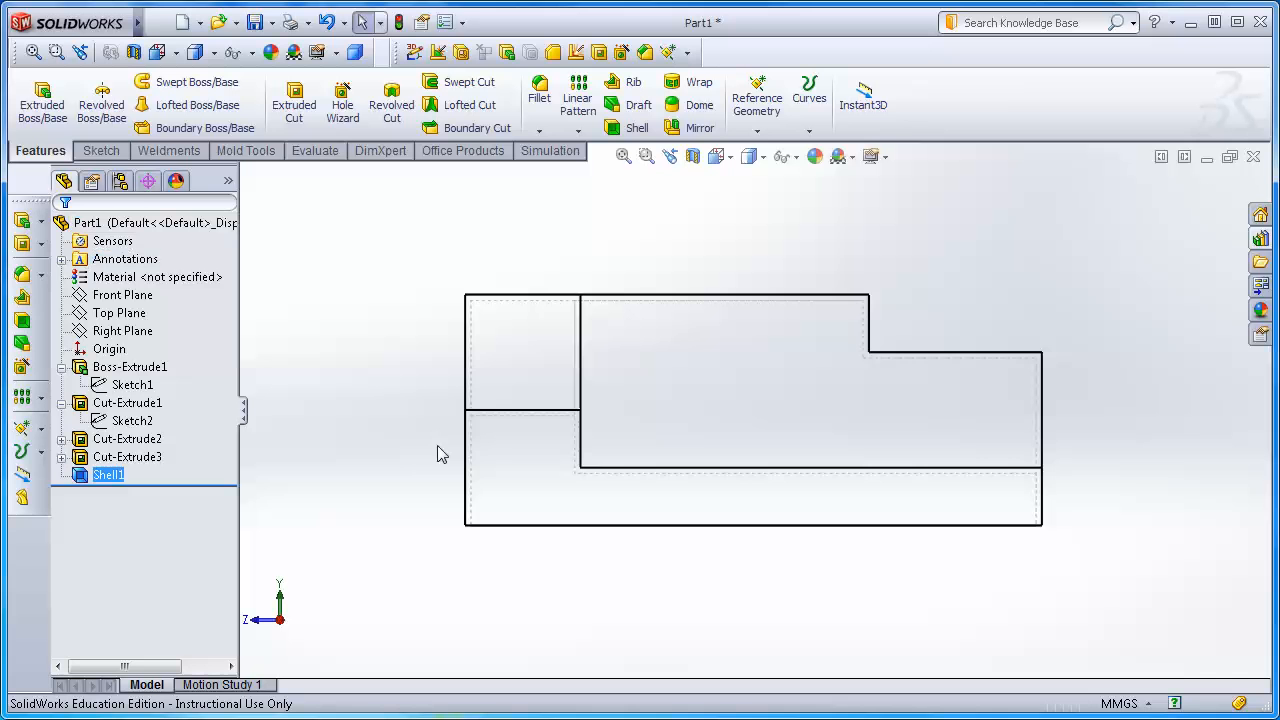
# Examine the thin-walled part's open underside and stepped top, and check the last cut and the shell in the feature history
pyautogui.moveTo(400, 605); pyautogui.dragTo(294, 383, button='middle')
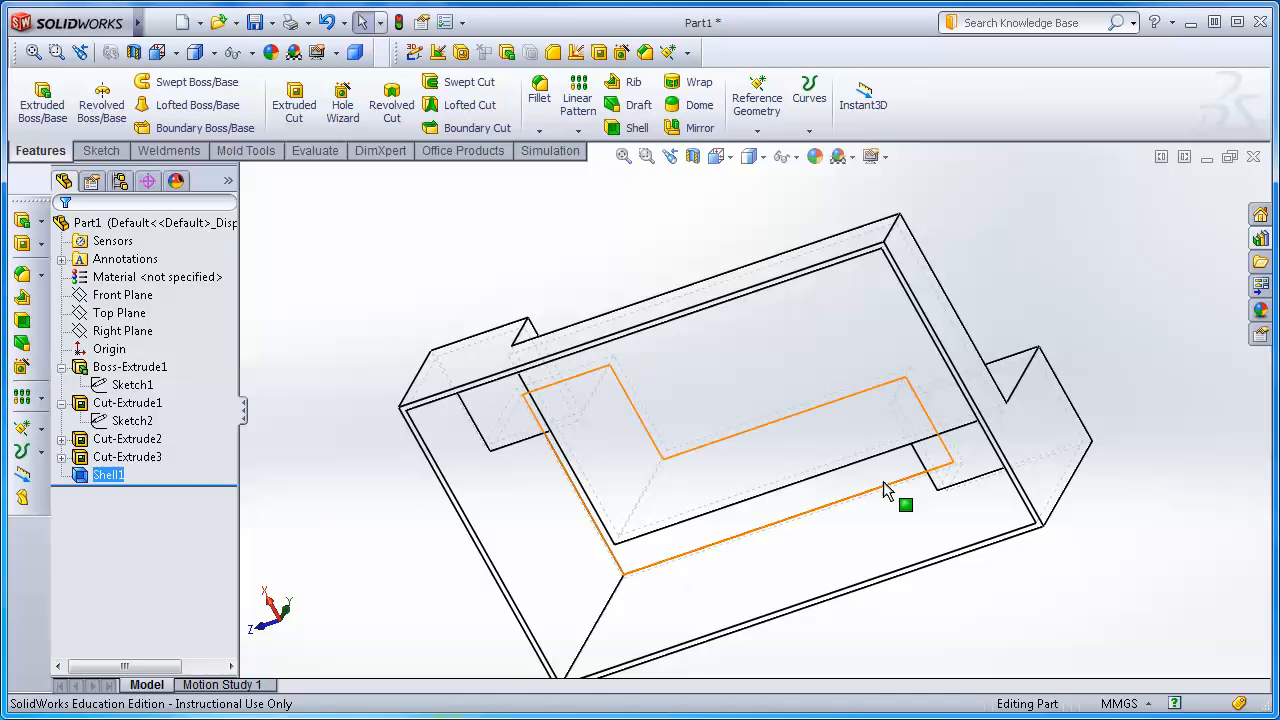
pyautogui.scroll(2, 930, 607)
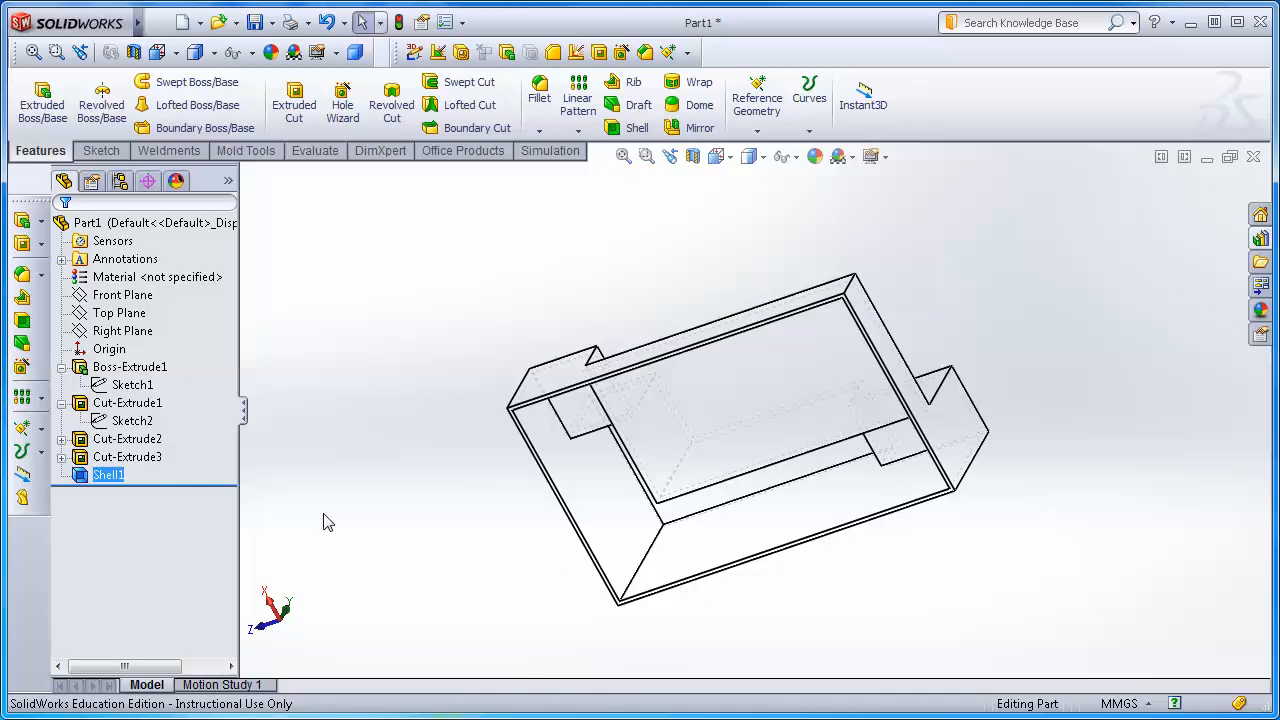
pyautogui.click(82, 478)
pyautogui.click(61, 458)
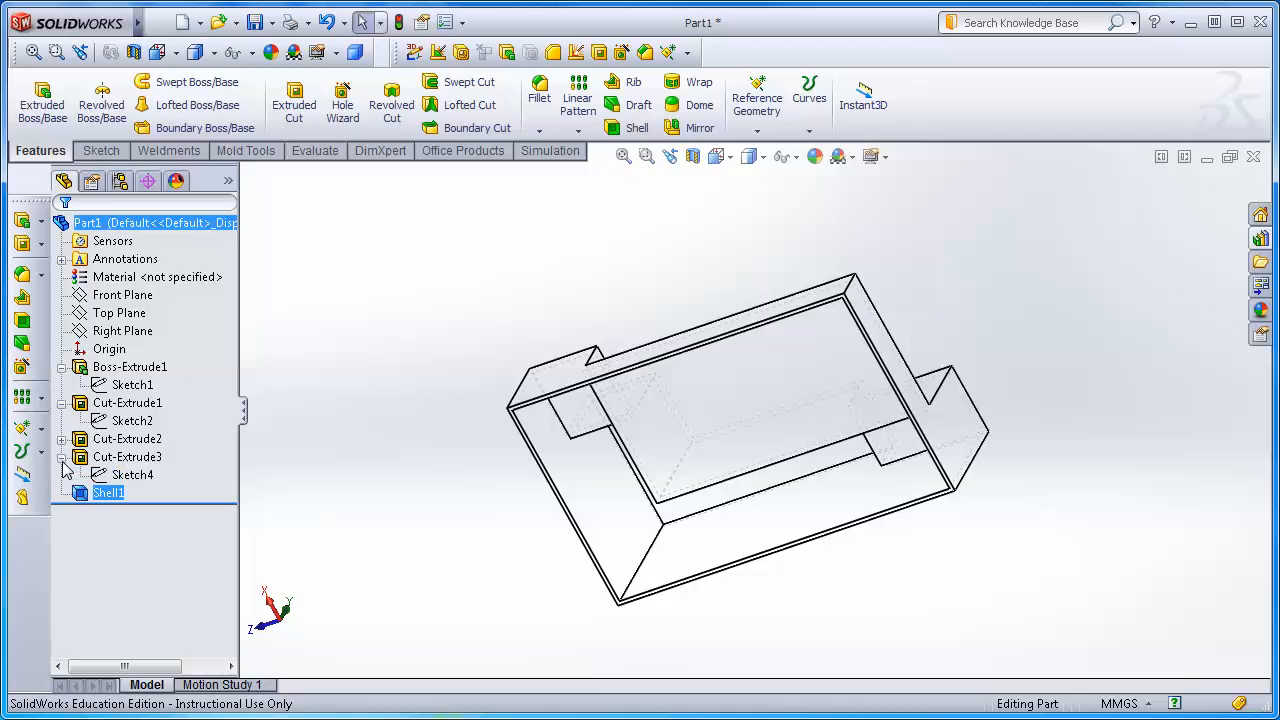
pyautogui.click(61, 458)
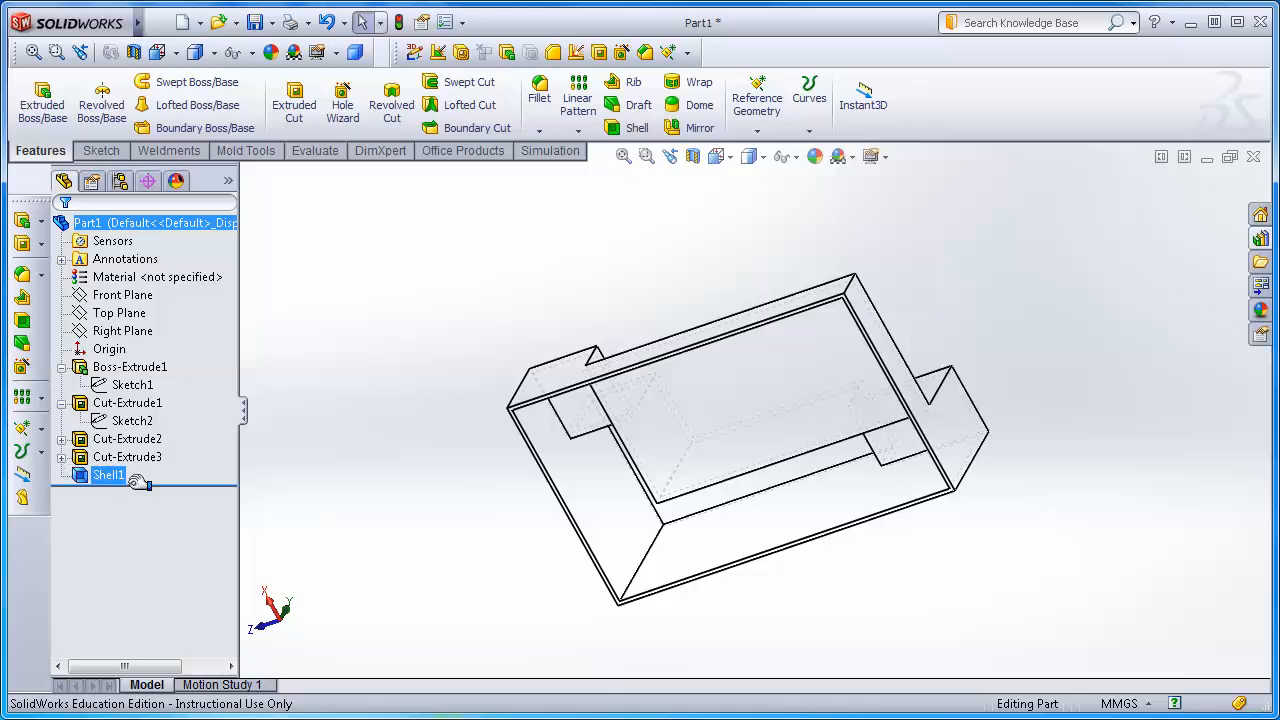
pyautogui.moveTo(430, 469); pyautogui.dragTo(431, 469, button='middle')
pyautogui.moveTo(598, 554); pyautogui.dragTo(540, 640, button='middle')
pyautogui.moveTo(971, 466); pyautogui.dragTo(1011, 583, button='middle')
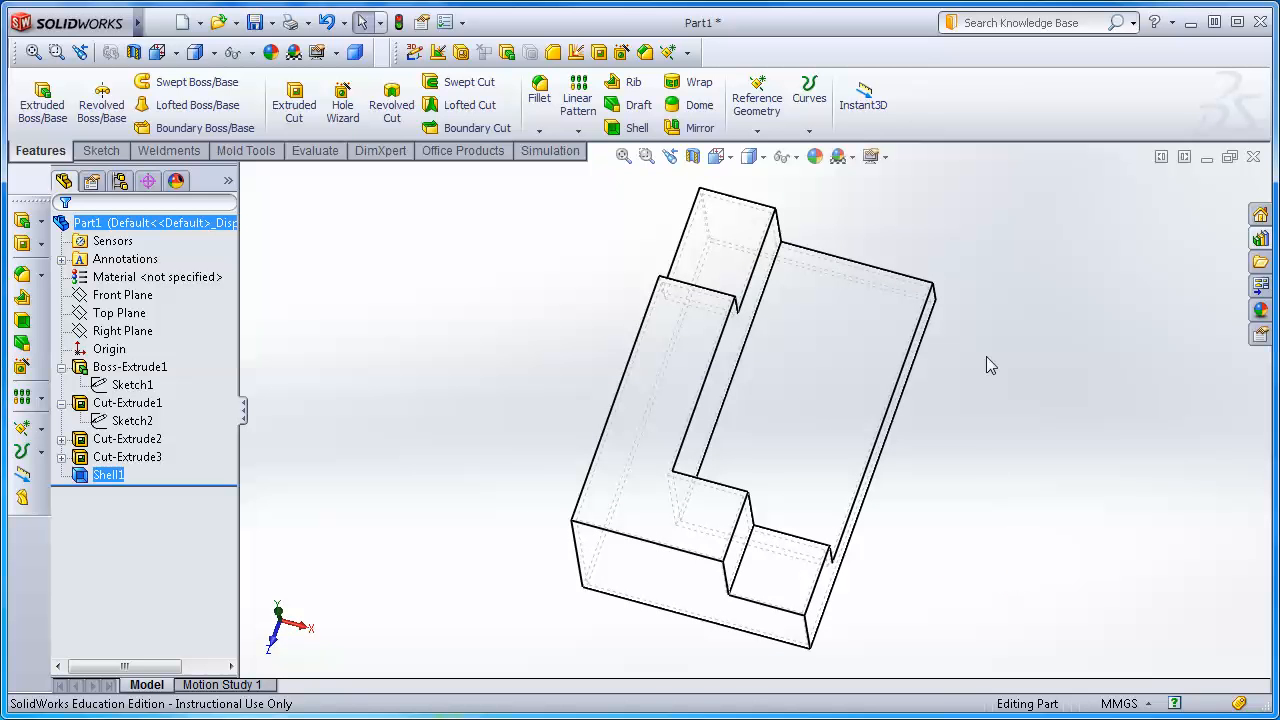